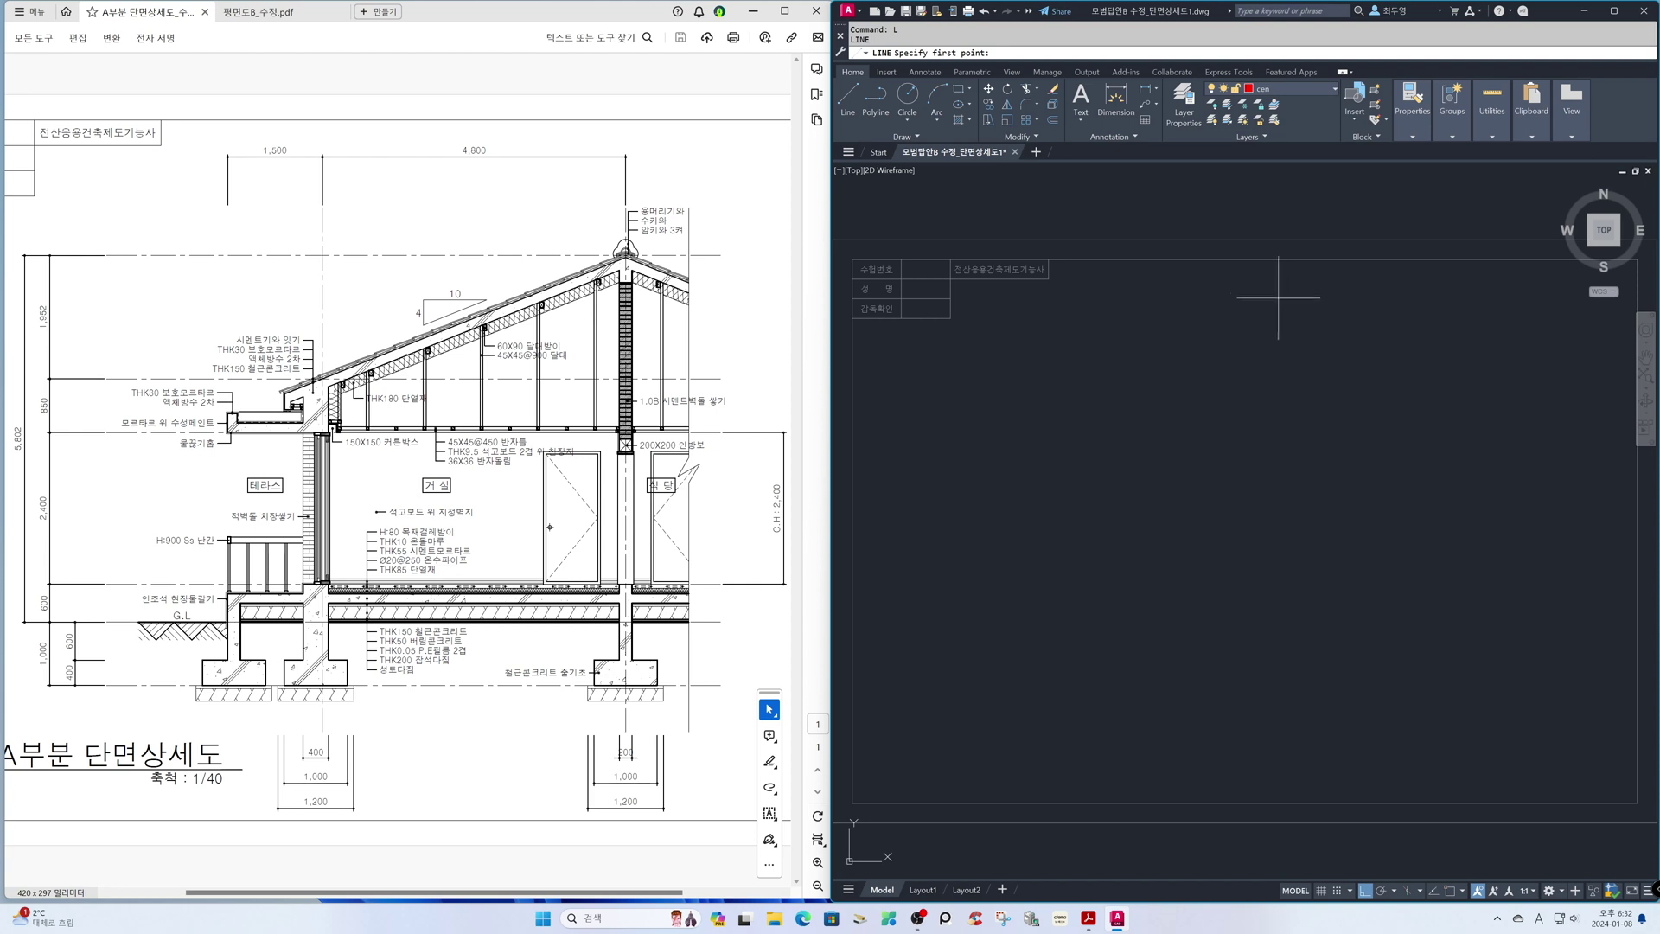
# Step: Draw a long vertical centre line and a long horizontal ground line crossing it inside the drawing frame
pyautogui.click(1257, 275)
pyautogui.click(1276, 781)
pyautogui.press('Return')
pyautogui.press('Return')
pyautogui.click(873, 657)
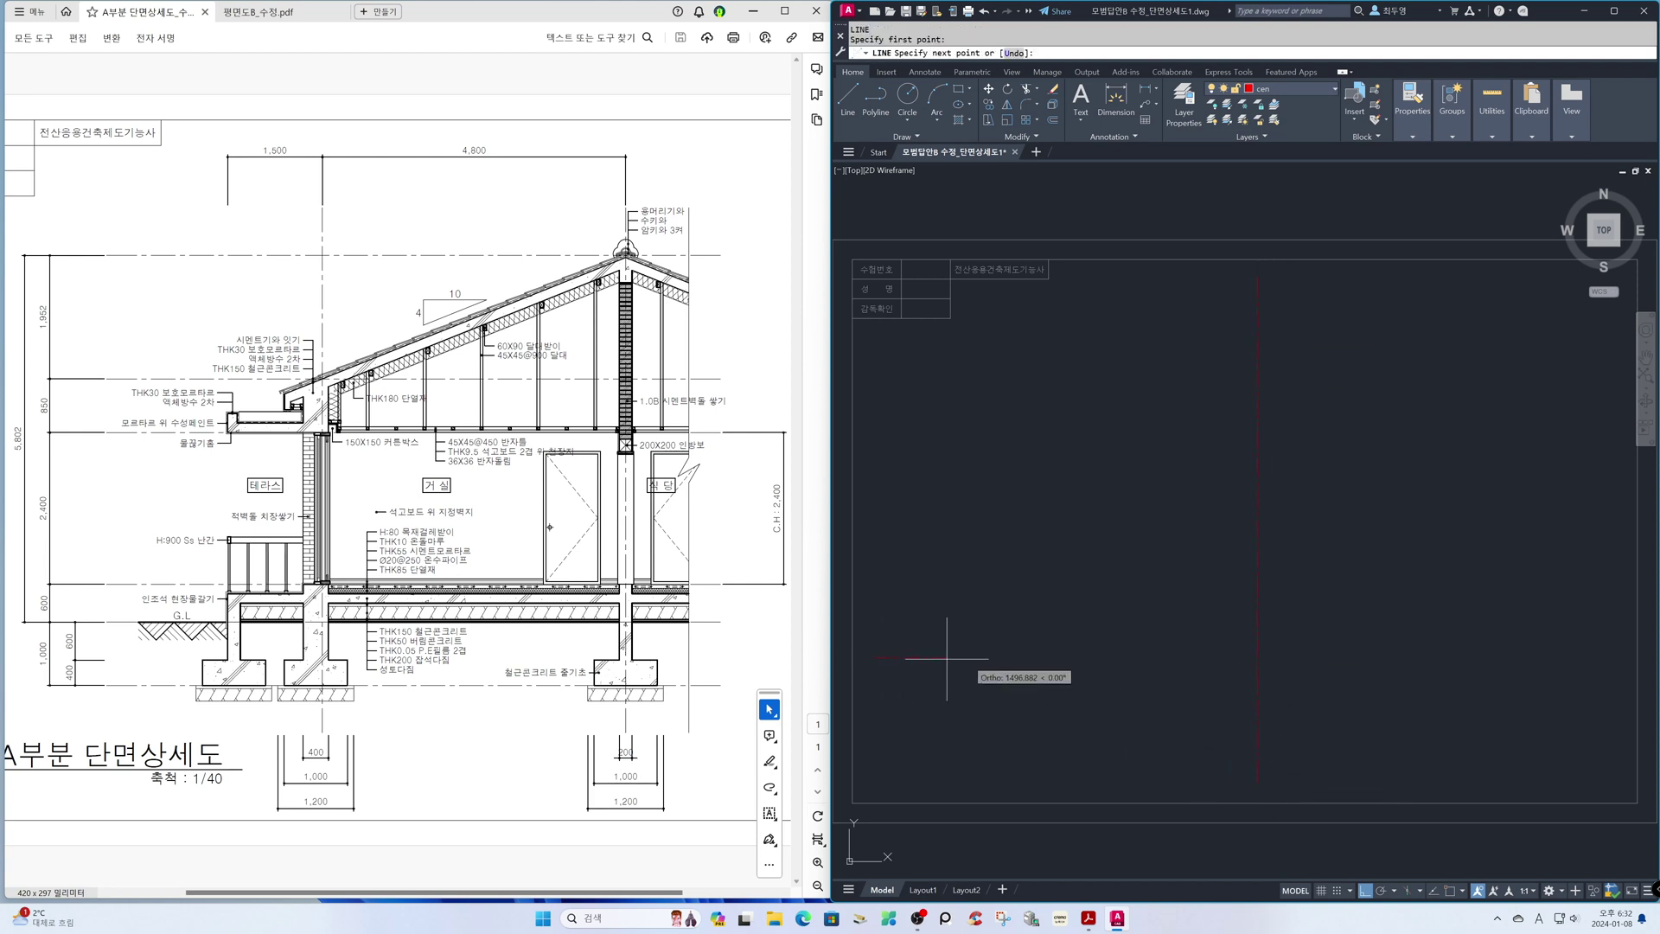
pyautogui.click(1616, 712)
pyautogui.press('Return')
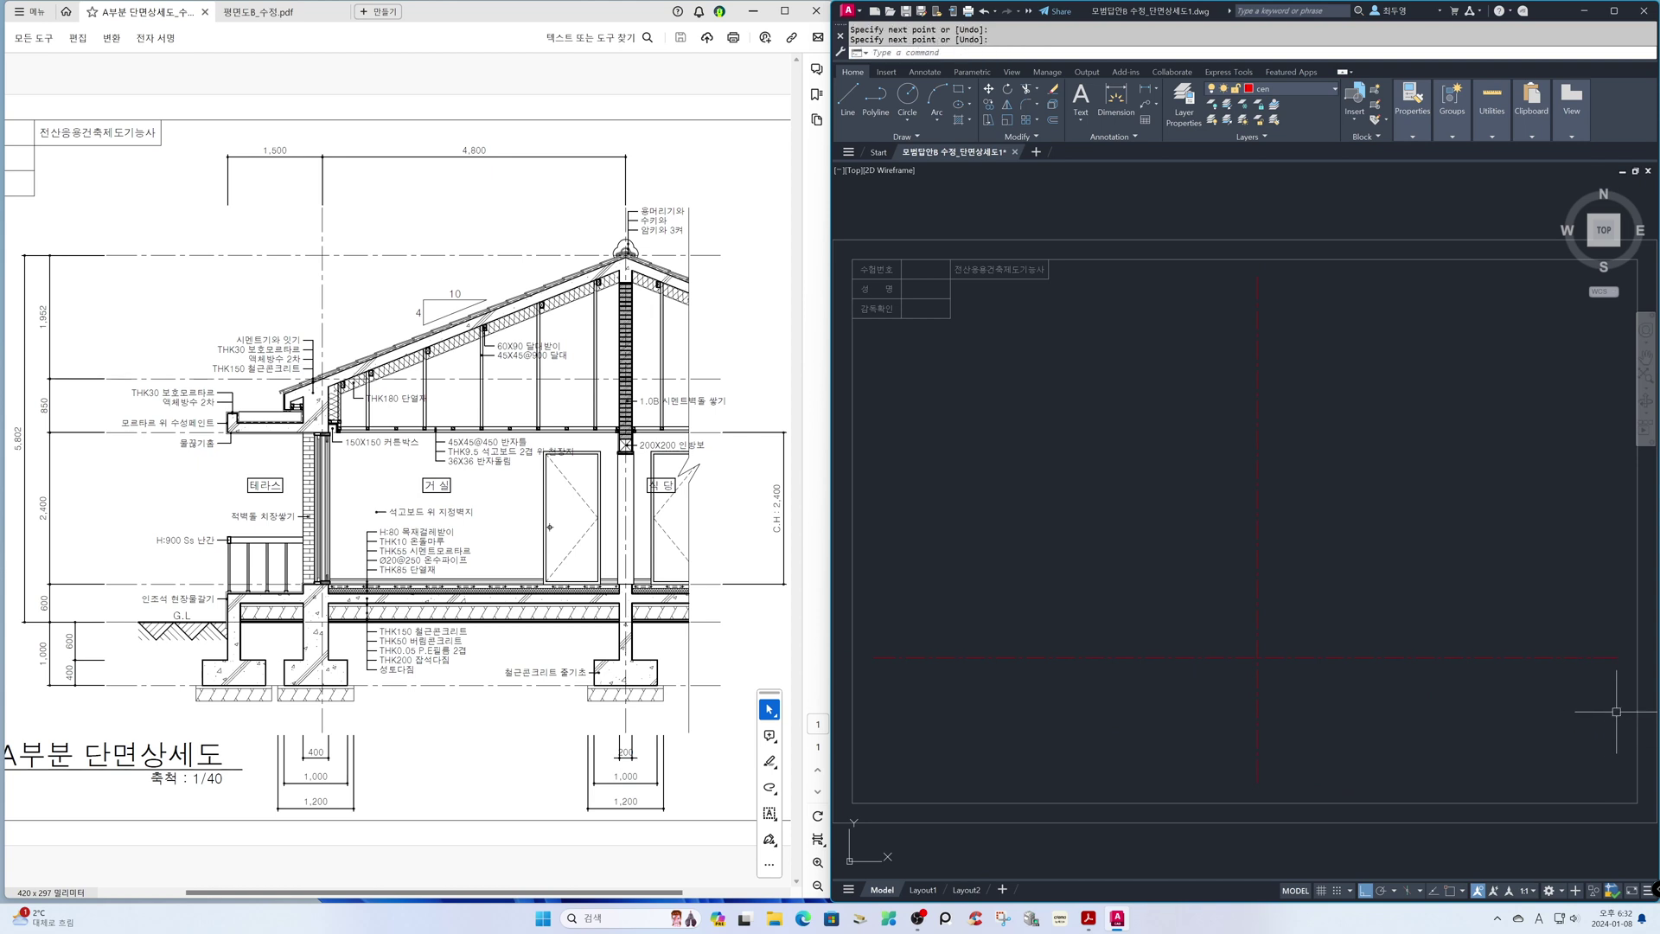
# Step: Offset the horizontal ground line 1000 downward for the foundation depth
pyautogui.write('o')
pyautogui.press('Return')
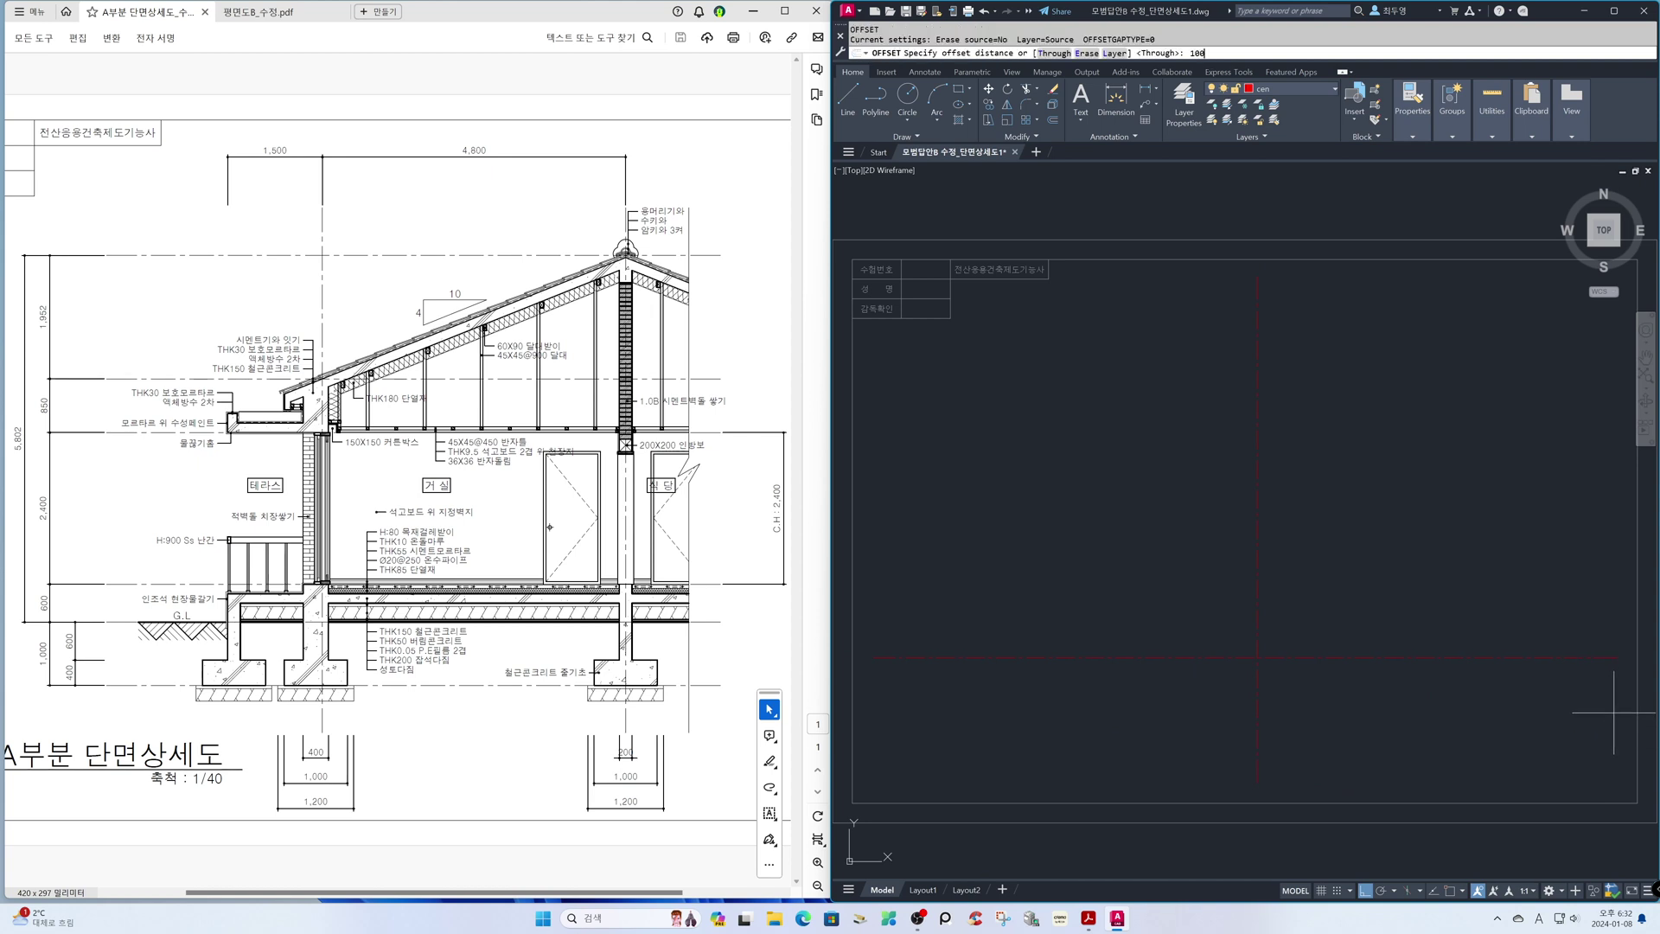
pyautogui.press('Return')
pyautogui.click(1572, 659)
pyautogui.click(1571, 689)
pyautogui.press('Return')
# Step: Offset the horizontal ground line 600 upward for the floor level
pyautogui.press('Return')
pyautogui.press('Return')
pyautogui.click(1572, 658)
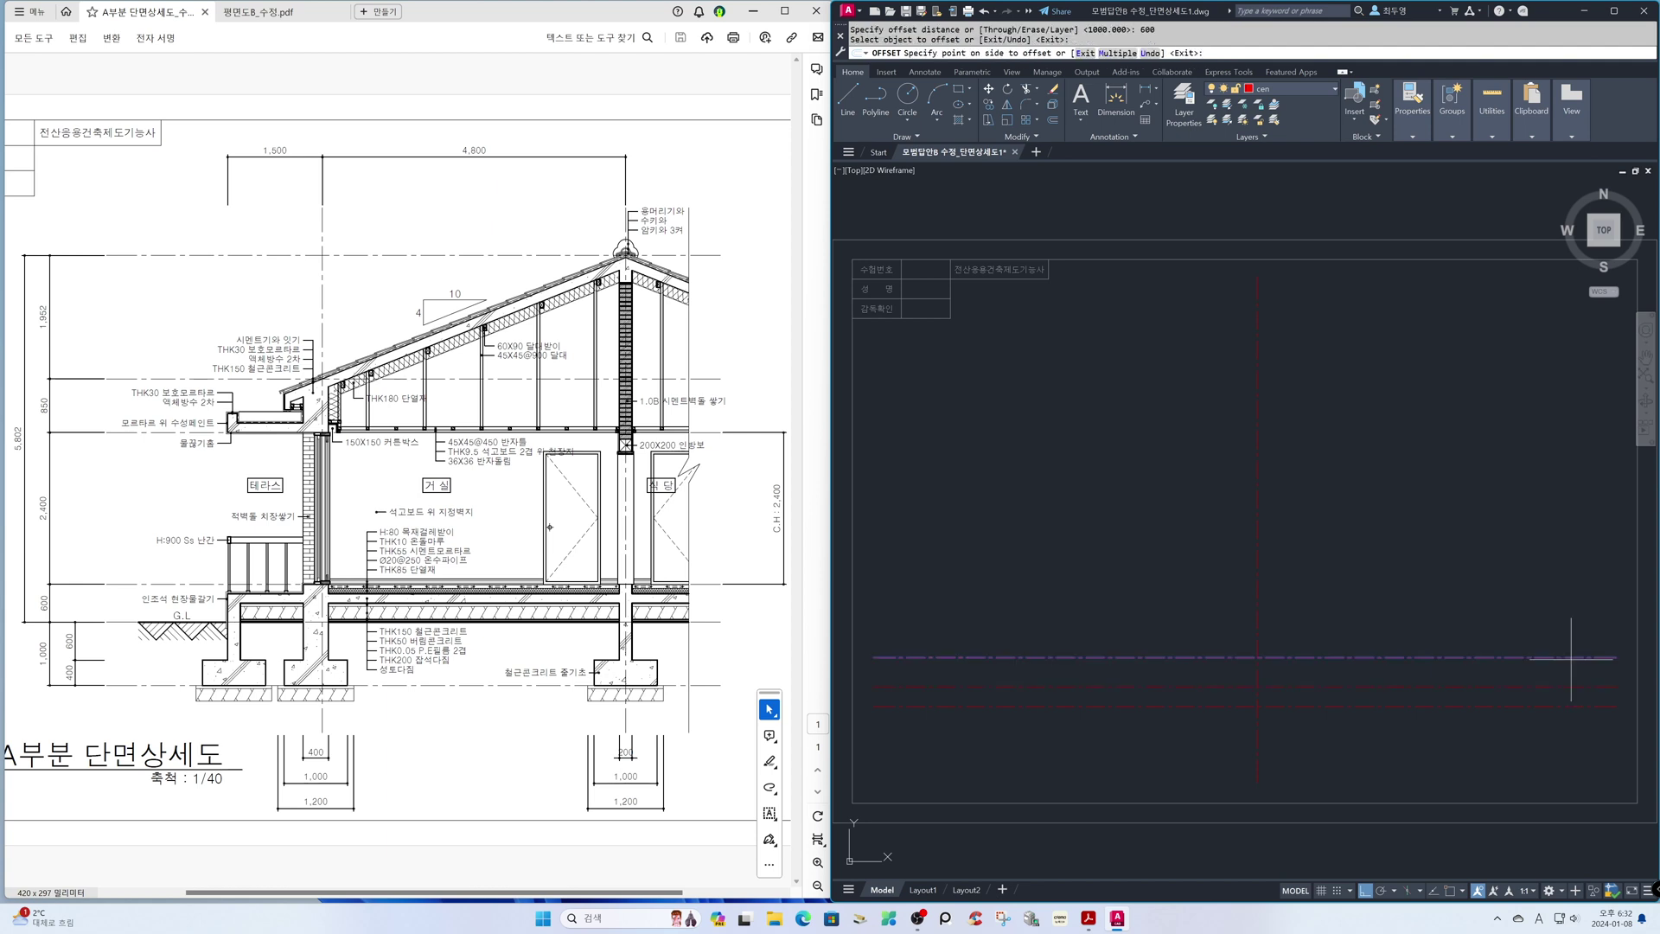
pyautogui.click(1561, 597)
pyautogui.press('Return')
# Step: Offset the floor level line 2400 upward for the ceiling height
pyautogui.press('Return')
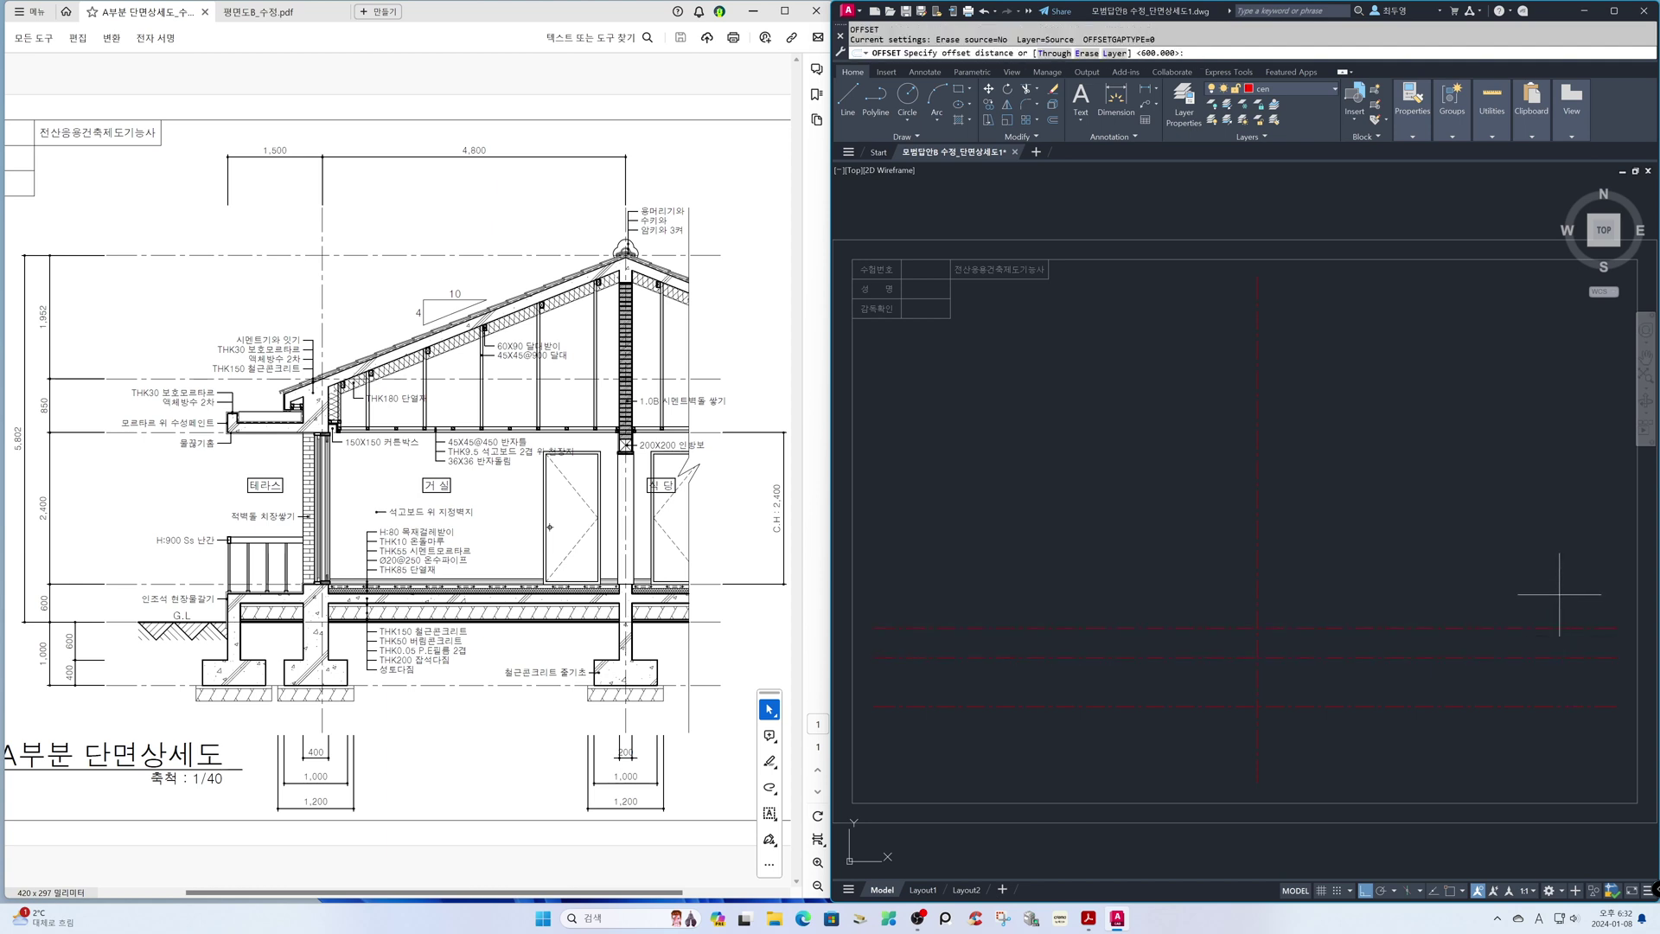
pyautogui.press('Return')
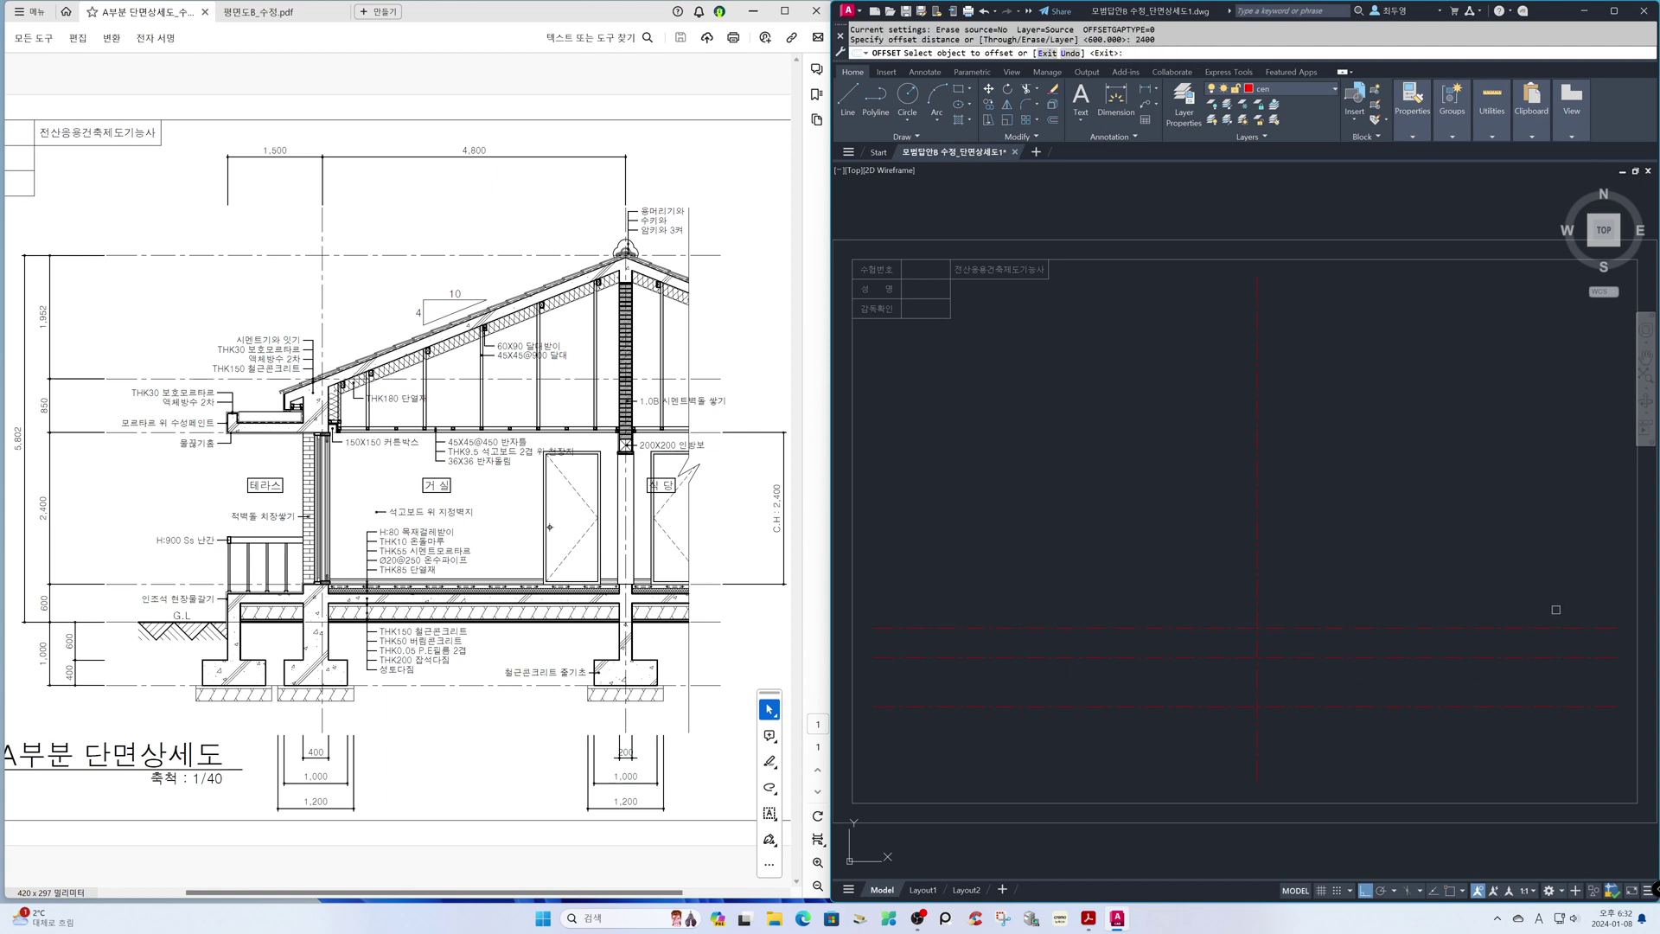
pyautogui.click(1557, 627)
pyautogui.click(1554, 571)
pyautogui.press('Return')
# Step: Offset the ceiling height line 850 upward
pyautogui.press('Return')
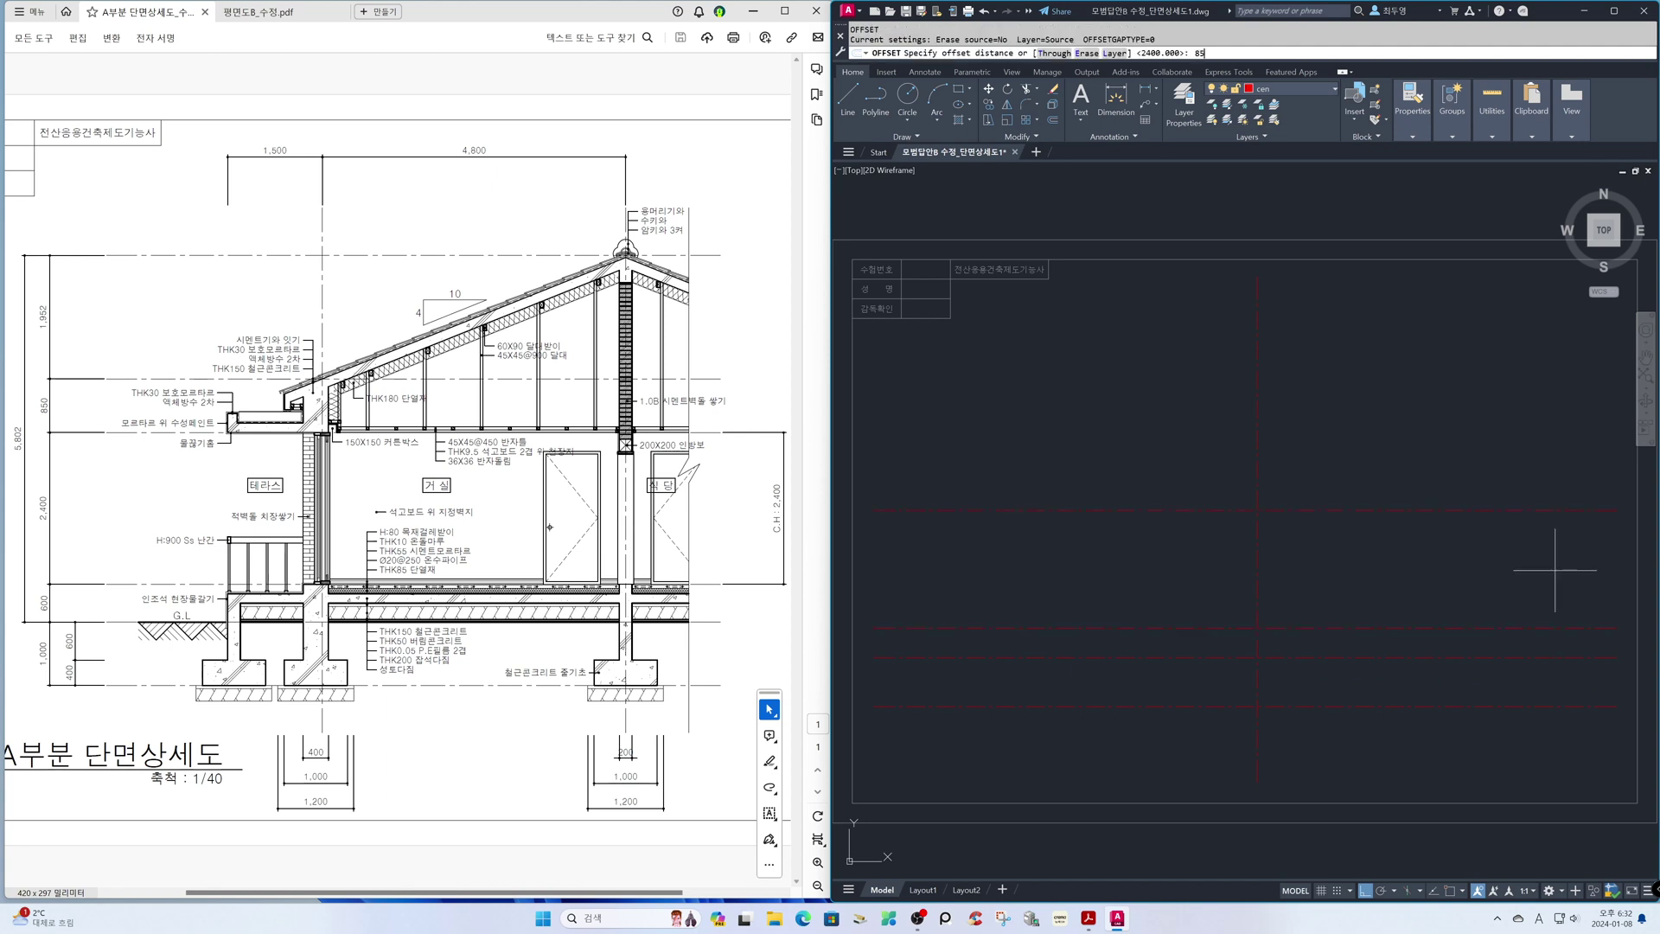
pyautogui.press('Return')
pyautogui.click(1537, 510)
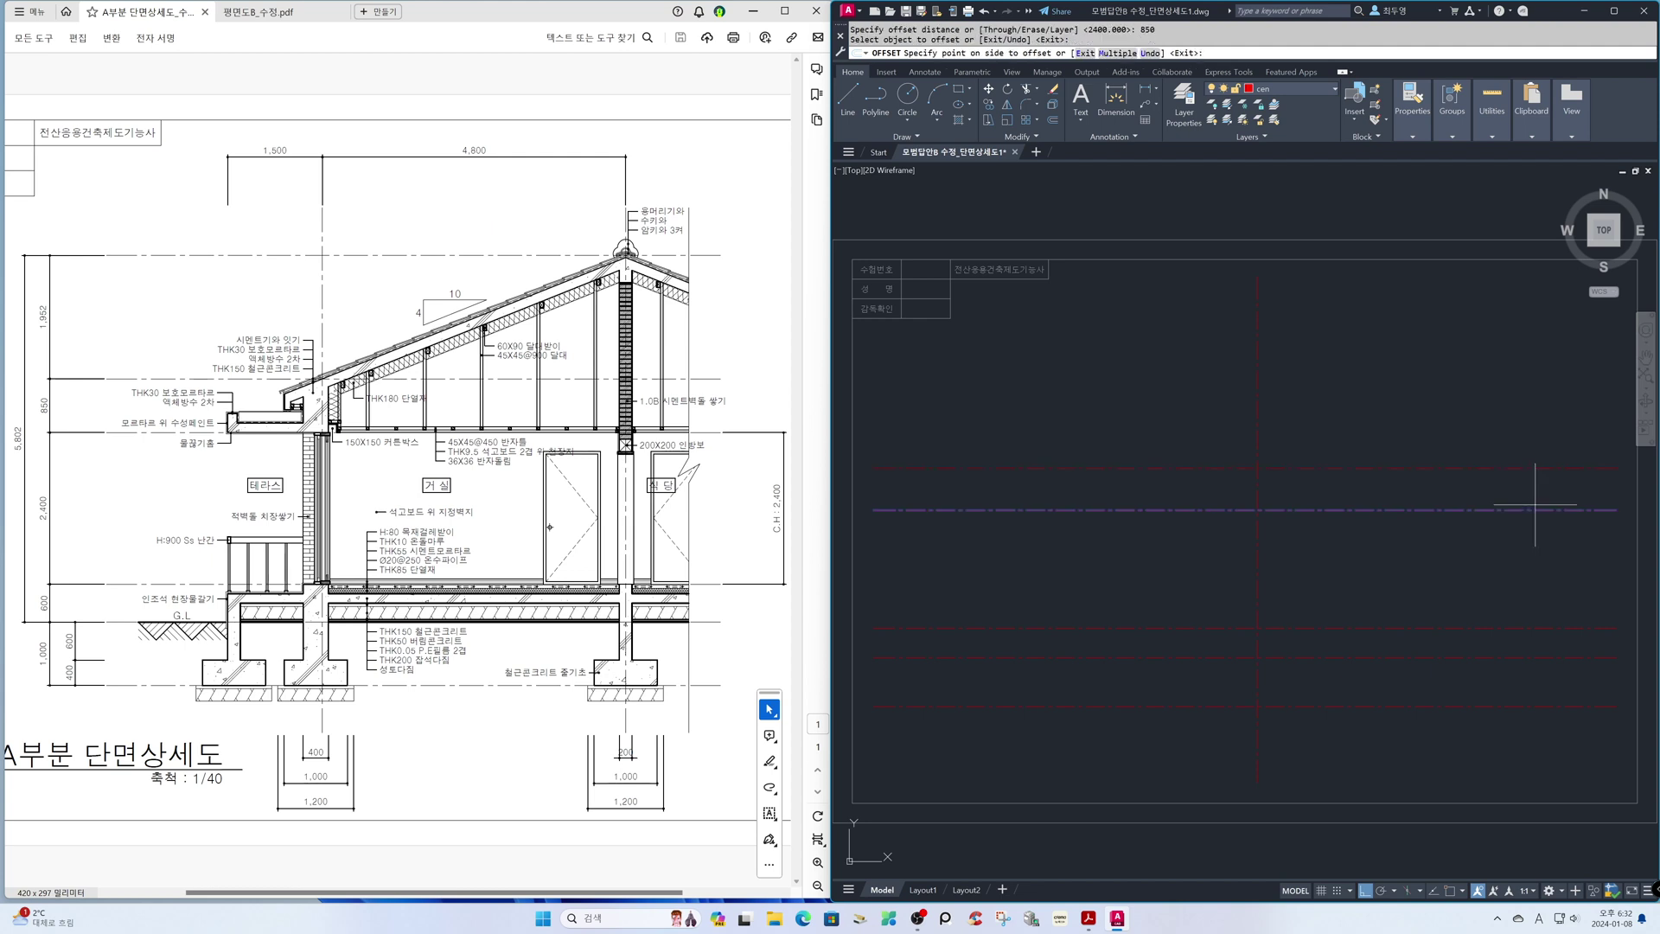
pyautogui.click(1532, 459)
pyautogui.press('Return')
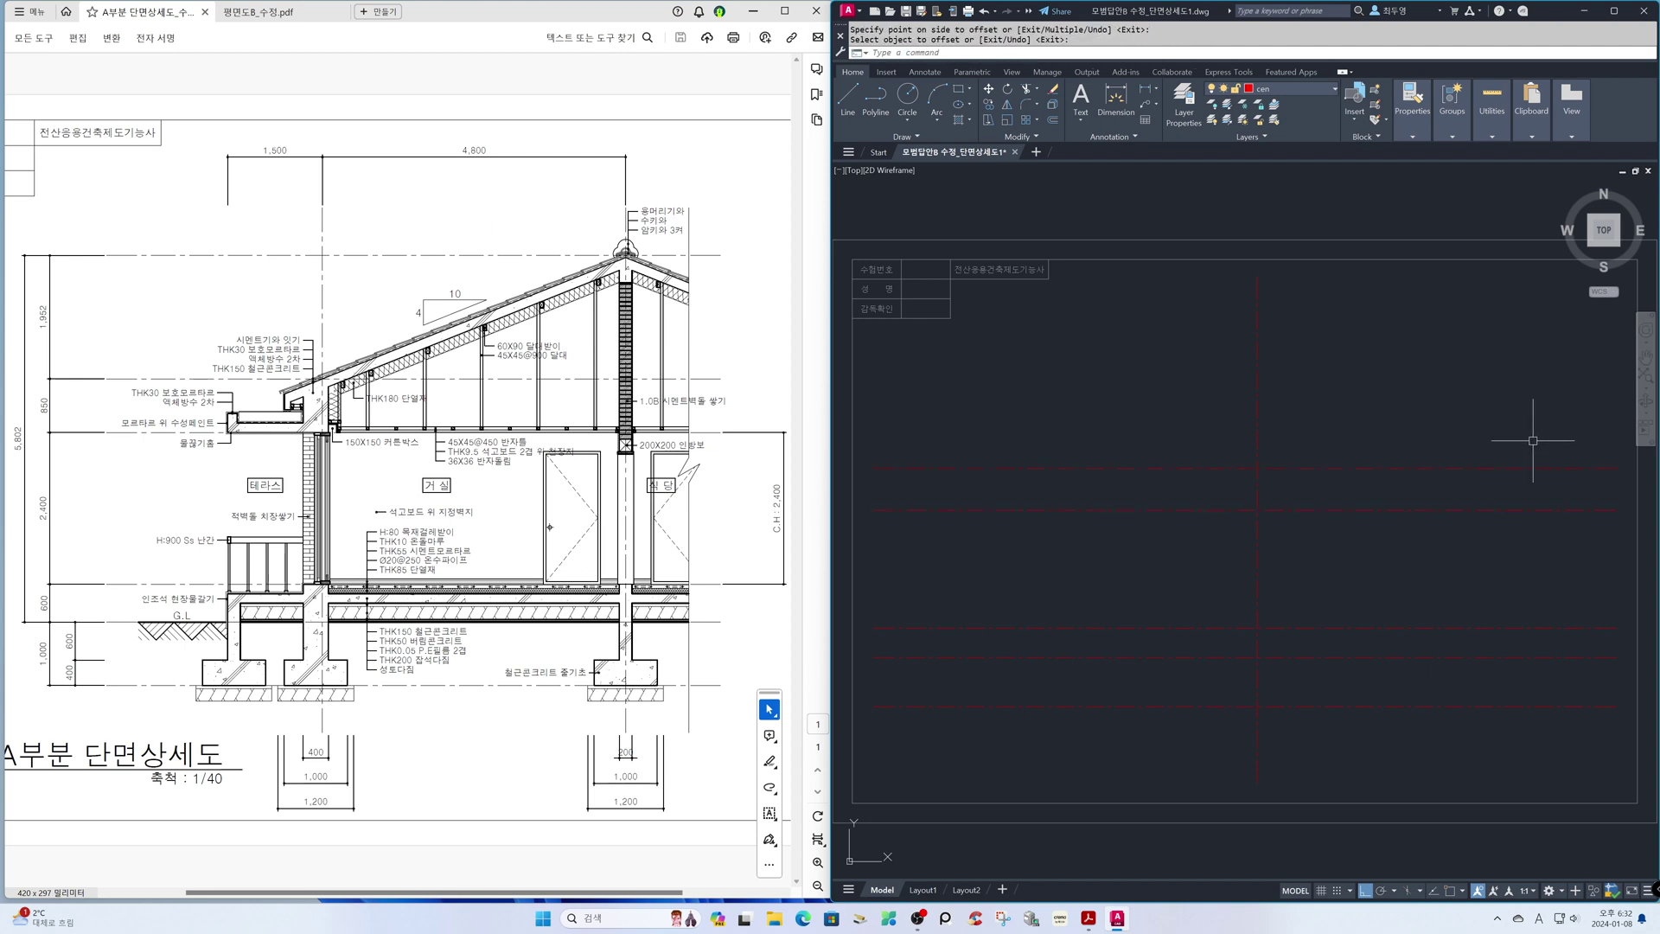
# Step: Offset the vertical centre line 4800 to the right for the second wall axis
pyautogui.press('Return')
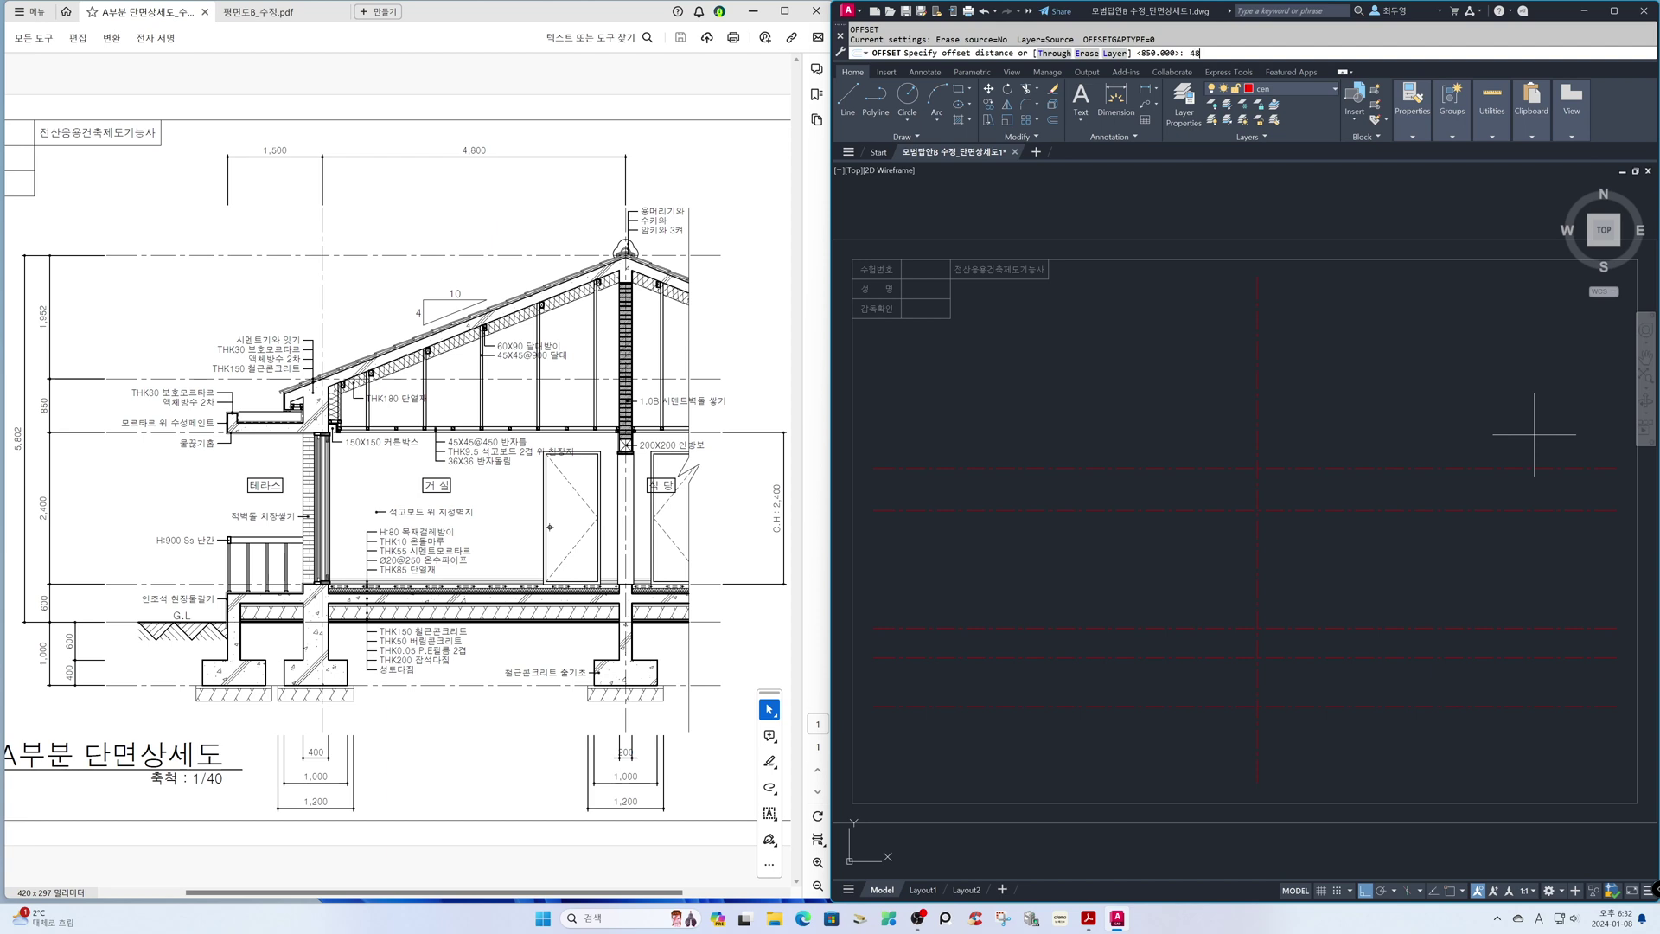
pyautogui.press('Return')
pyautogui.click(1257, 418)
pyautogui.click(1337, 418)
pyautogui.press('Return')
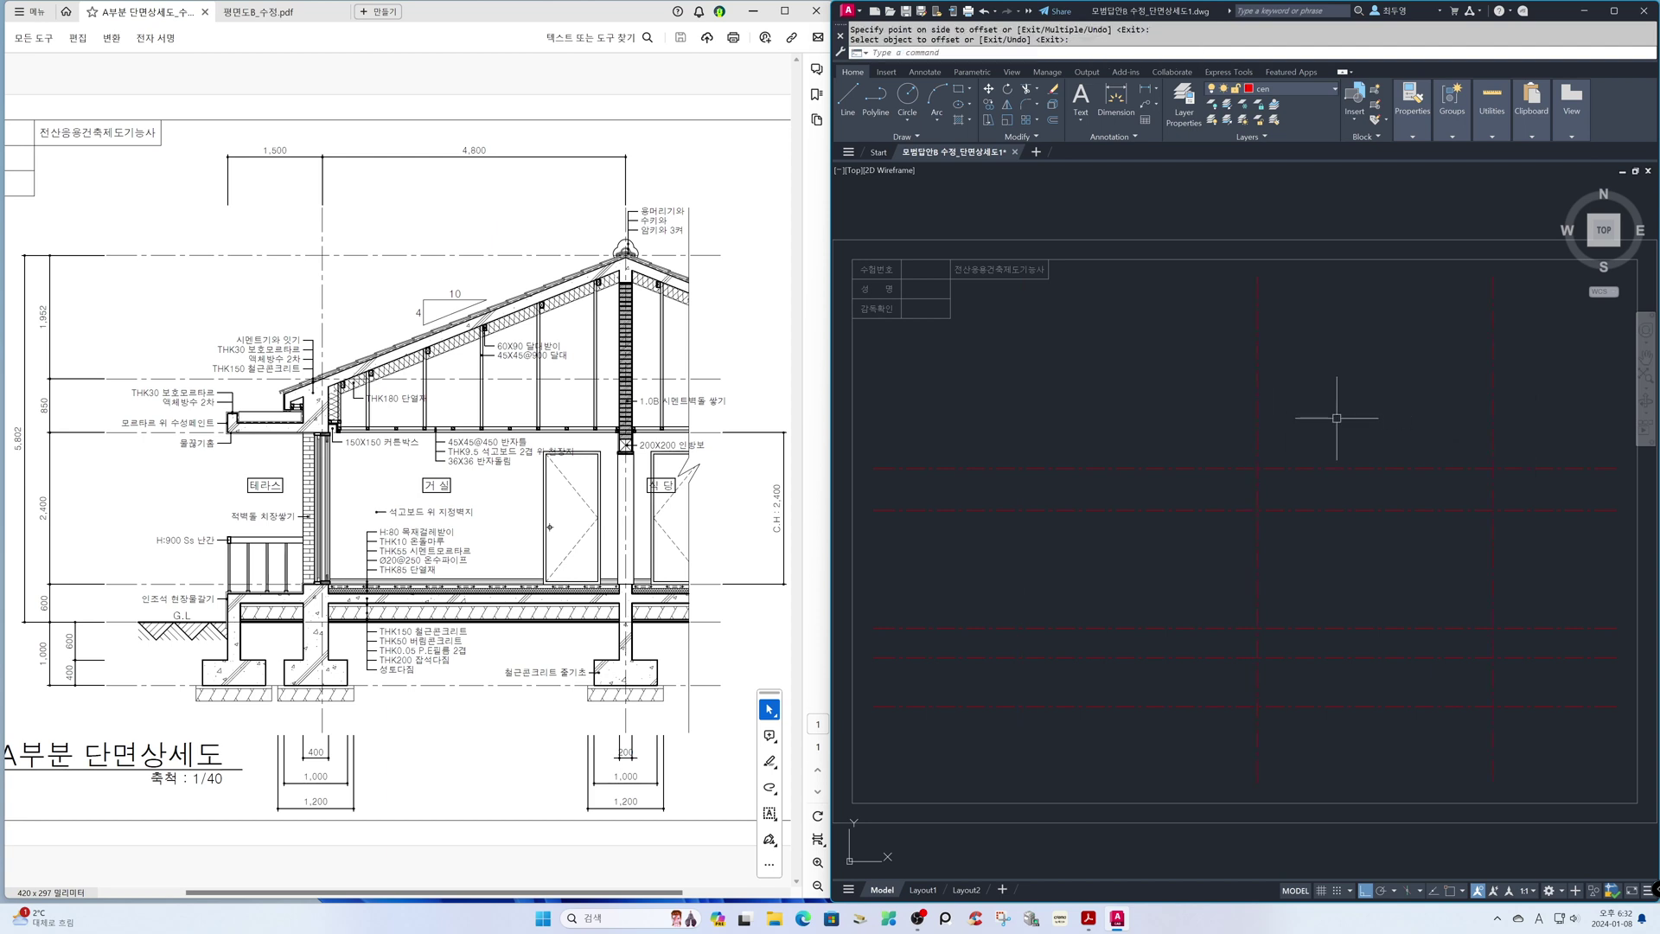
# Step: Offset the second wall axis 1000 to the right to mark the section's end
pyautogui.press('Return')
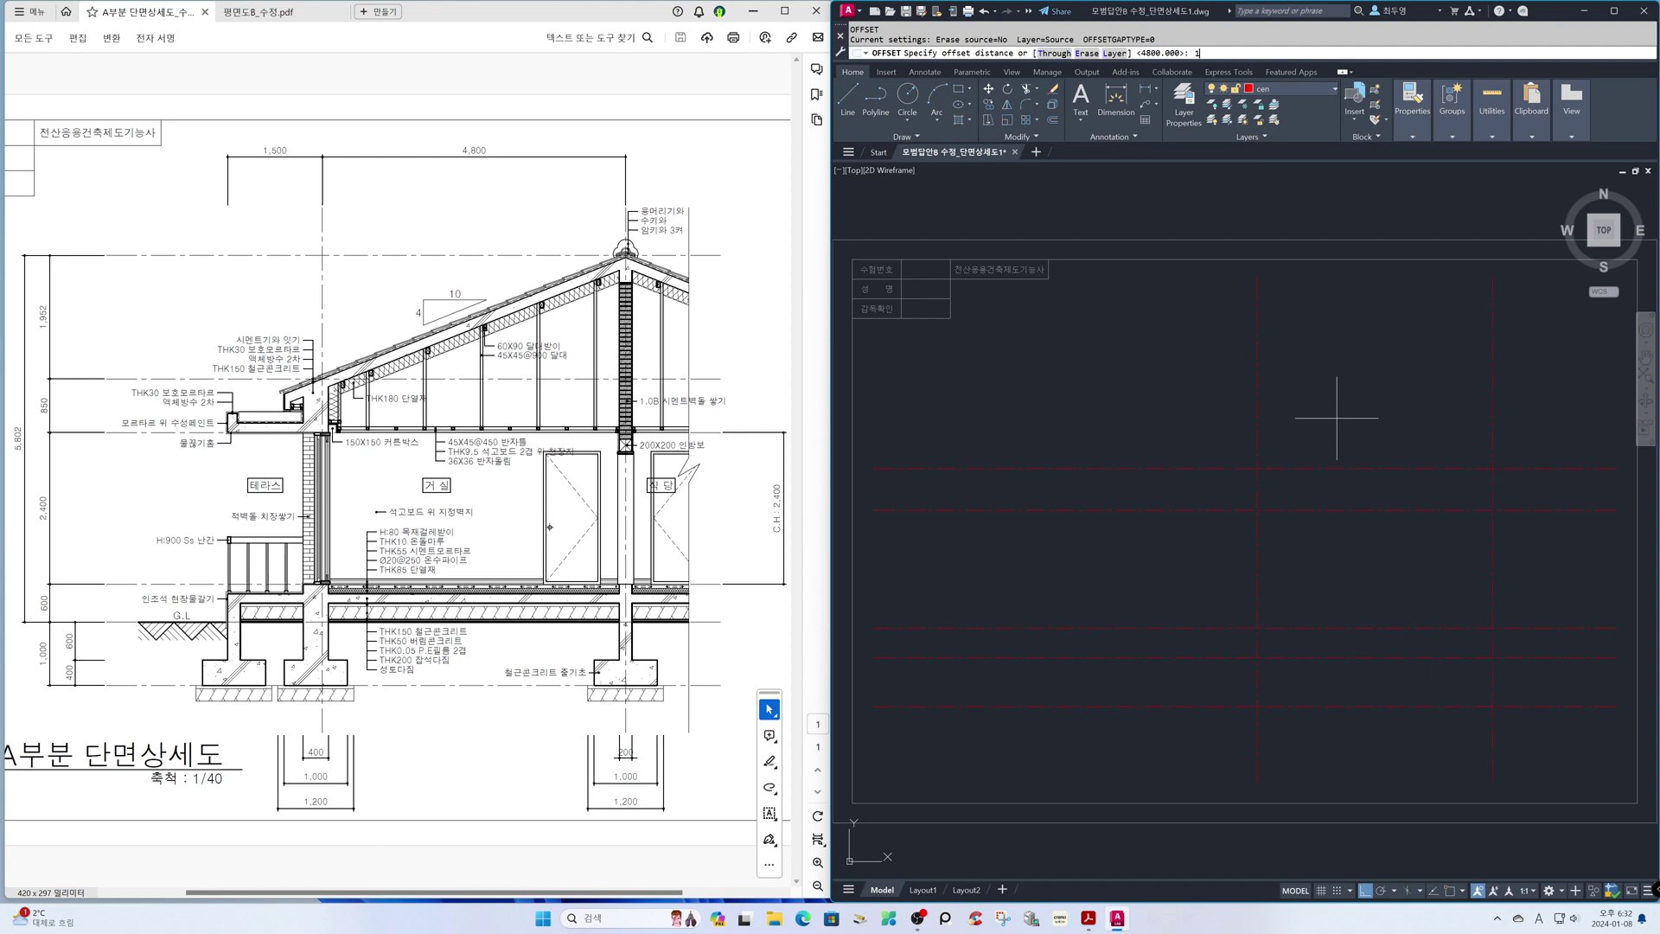
pyautogui.press('Return')
pyautogui.click(1491, 427)
pyautogui.click(1548, 432)
pyautogui.press('Return')
# Step: Move the rightmost vertical line to the fin layer
pyautogui.click(1561, 431)
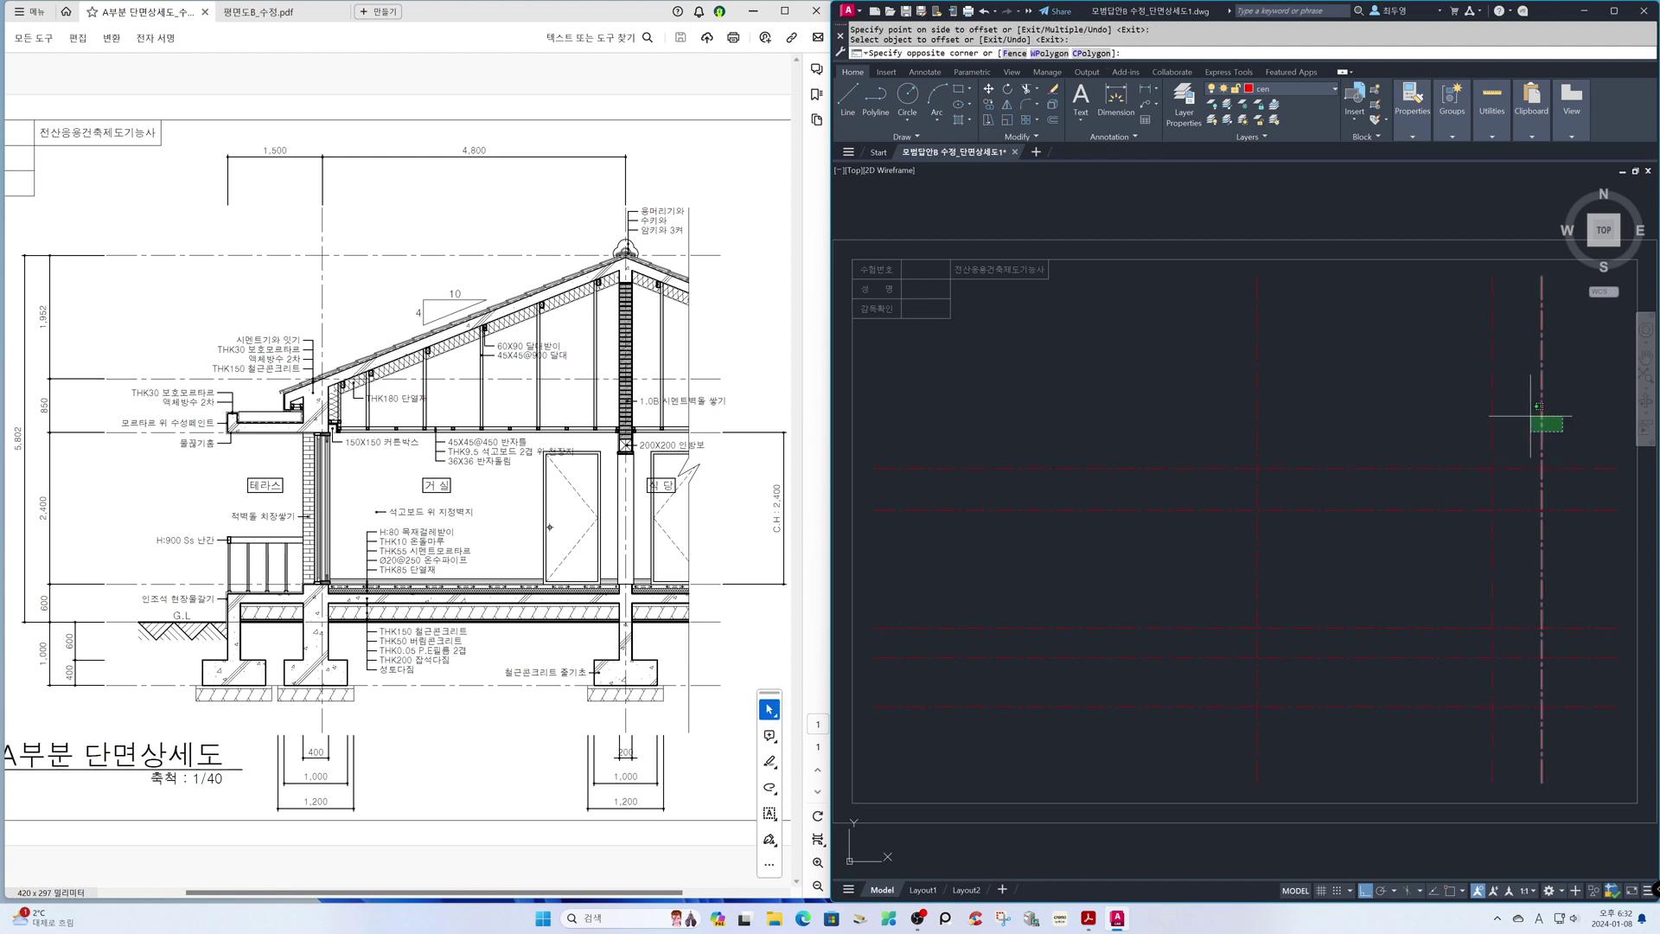
pyautogui.click(1532, 408)
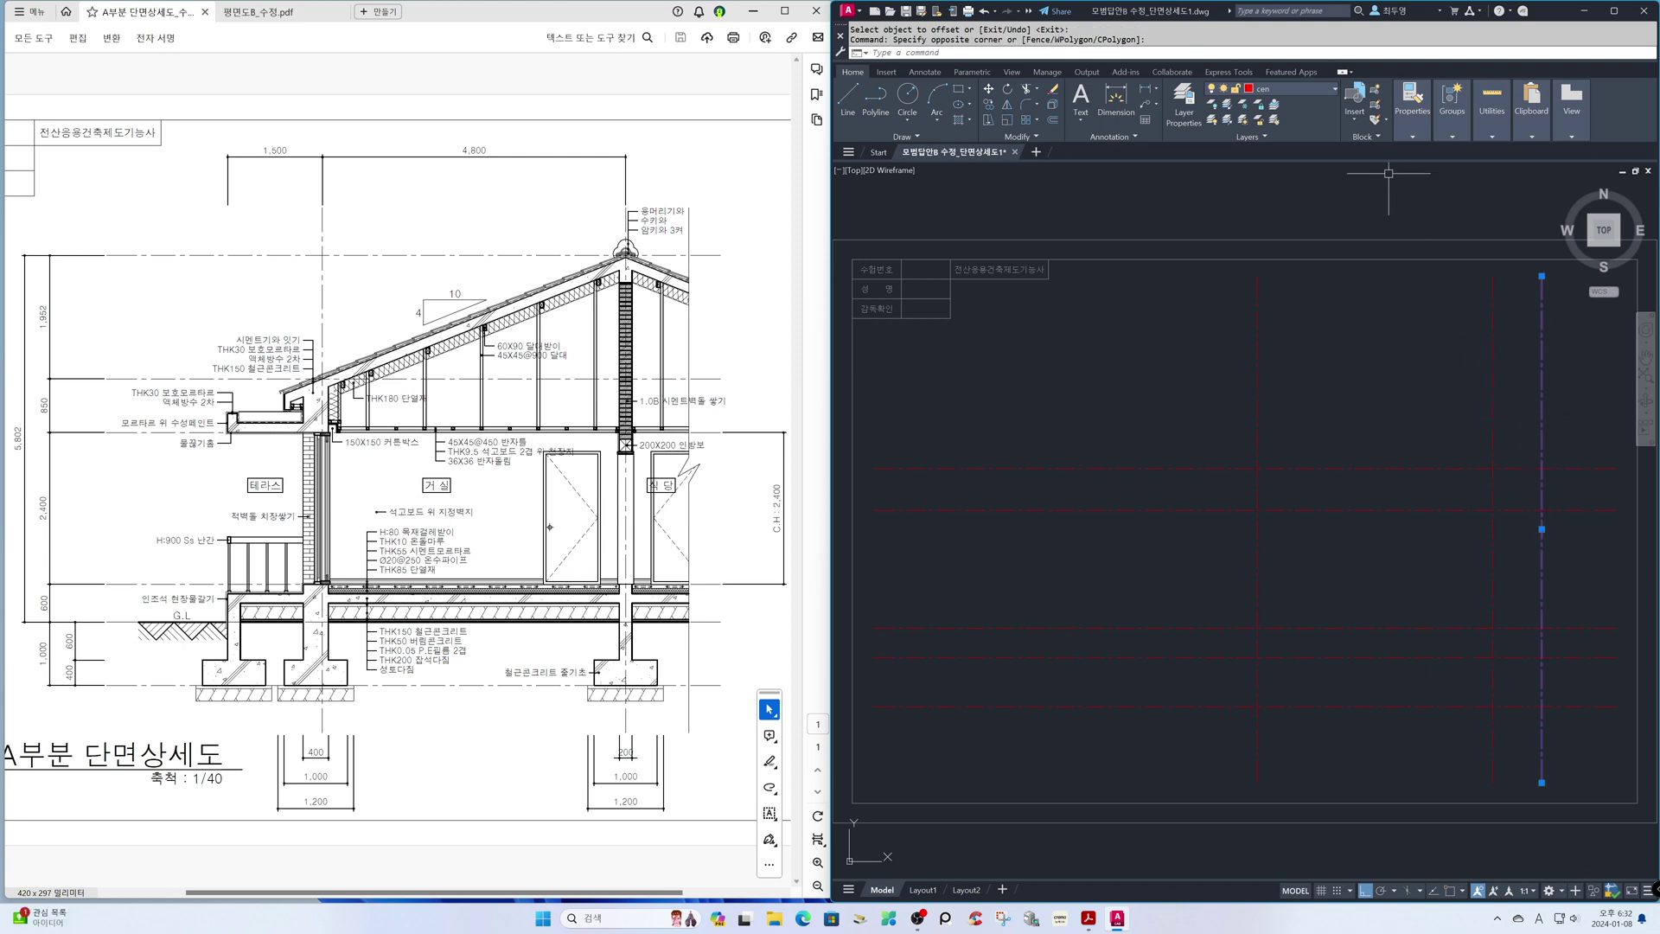
pyautogui.click(1324, 88)
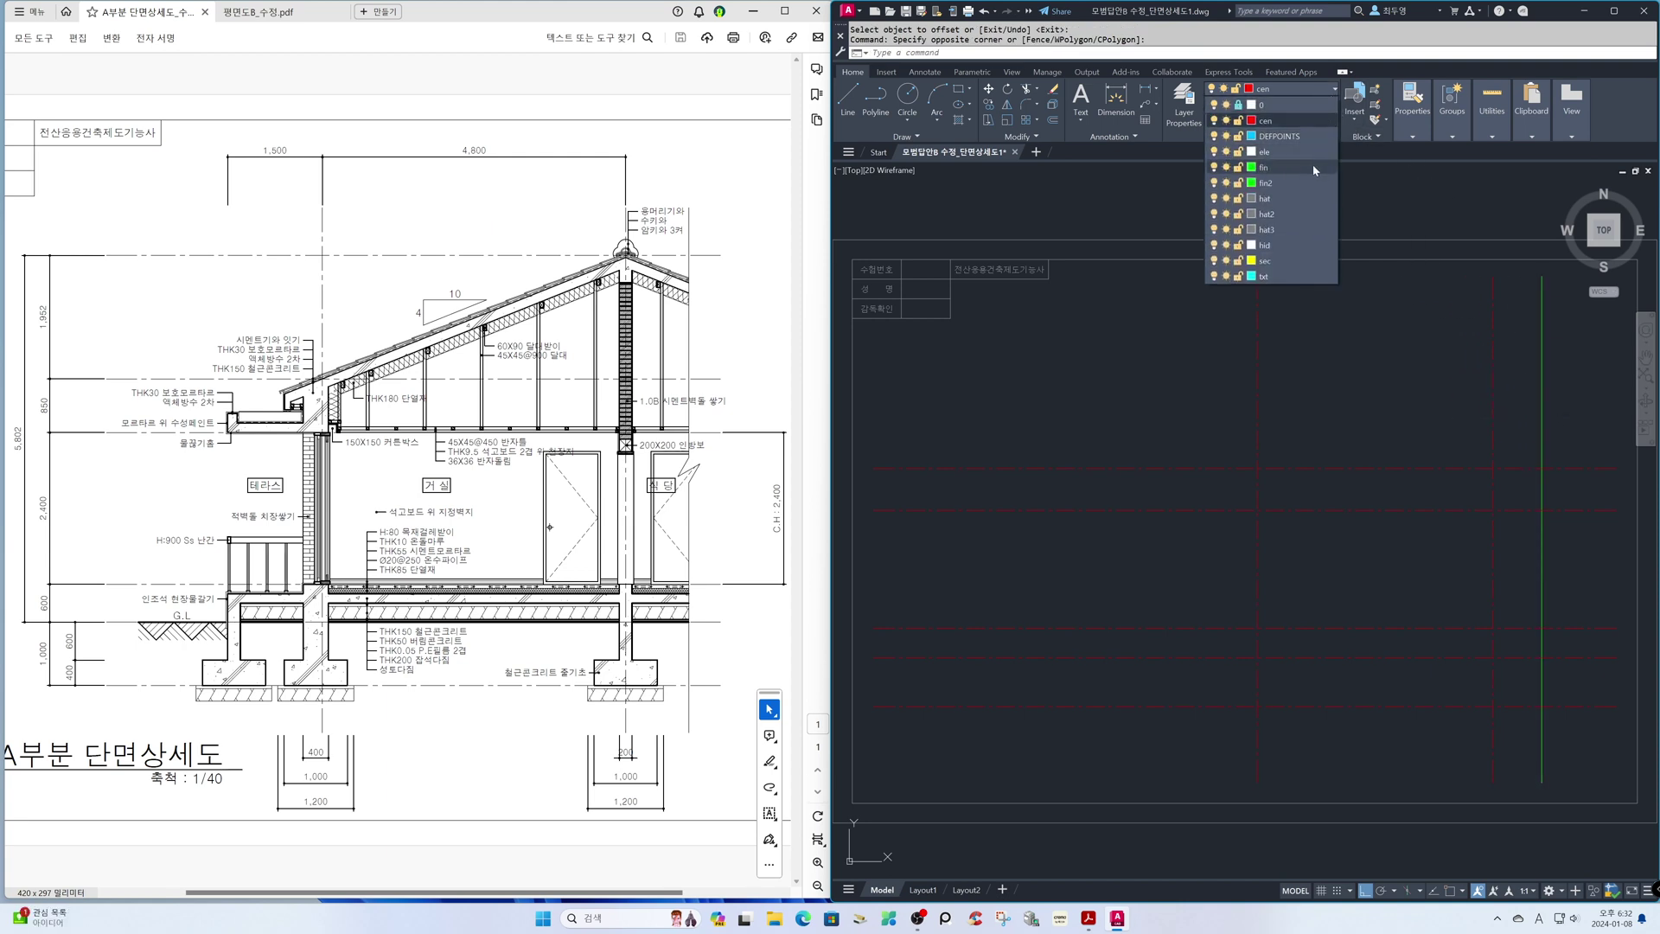
pyautogui.click(1313, 166)
pyautogui.press('Escape')
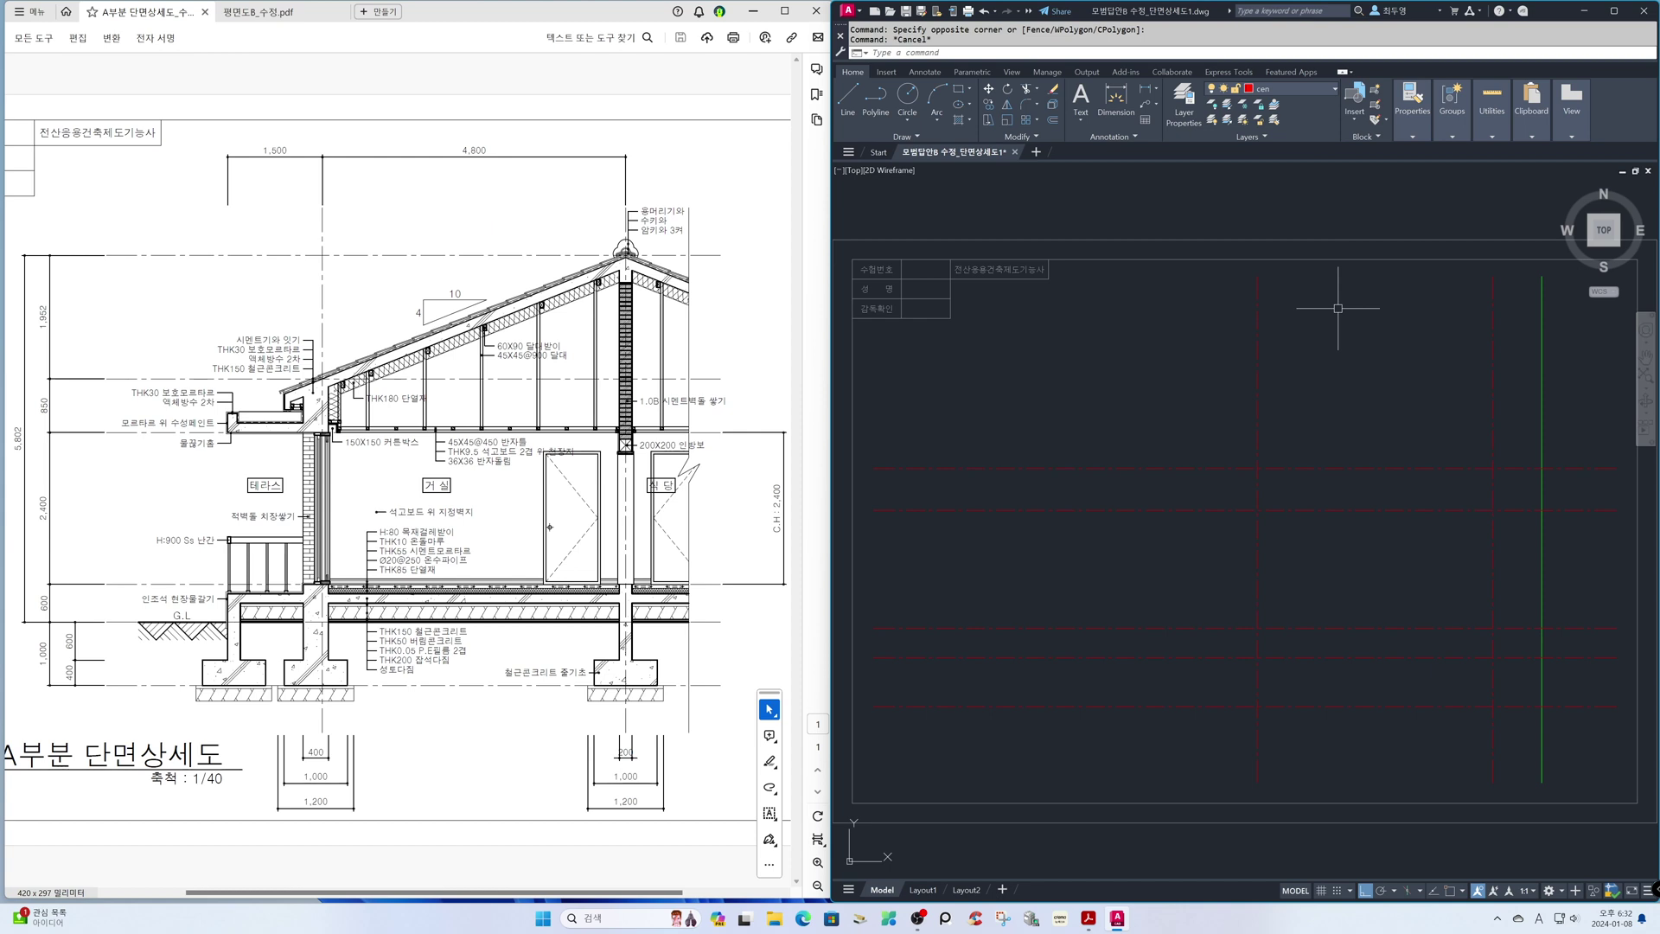
# Step: Make the sec layer current and set Offset to place its copies on the current layer
pyautogui.click(1316, 87)
pyautogui.click(1300, 262)
pyautogui.write('o')
pyautogui.press('space')
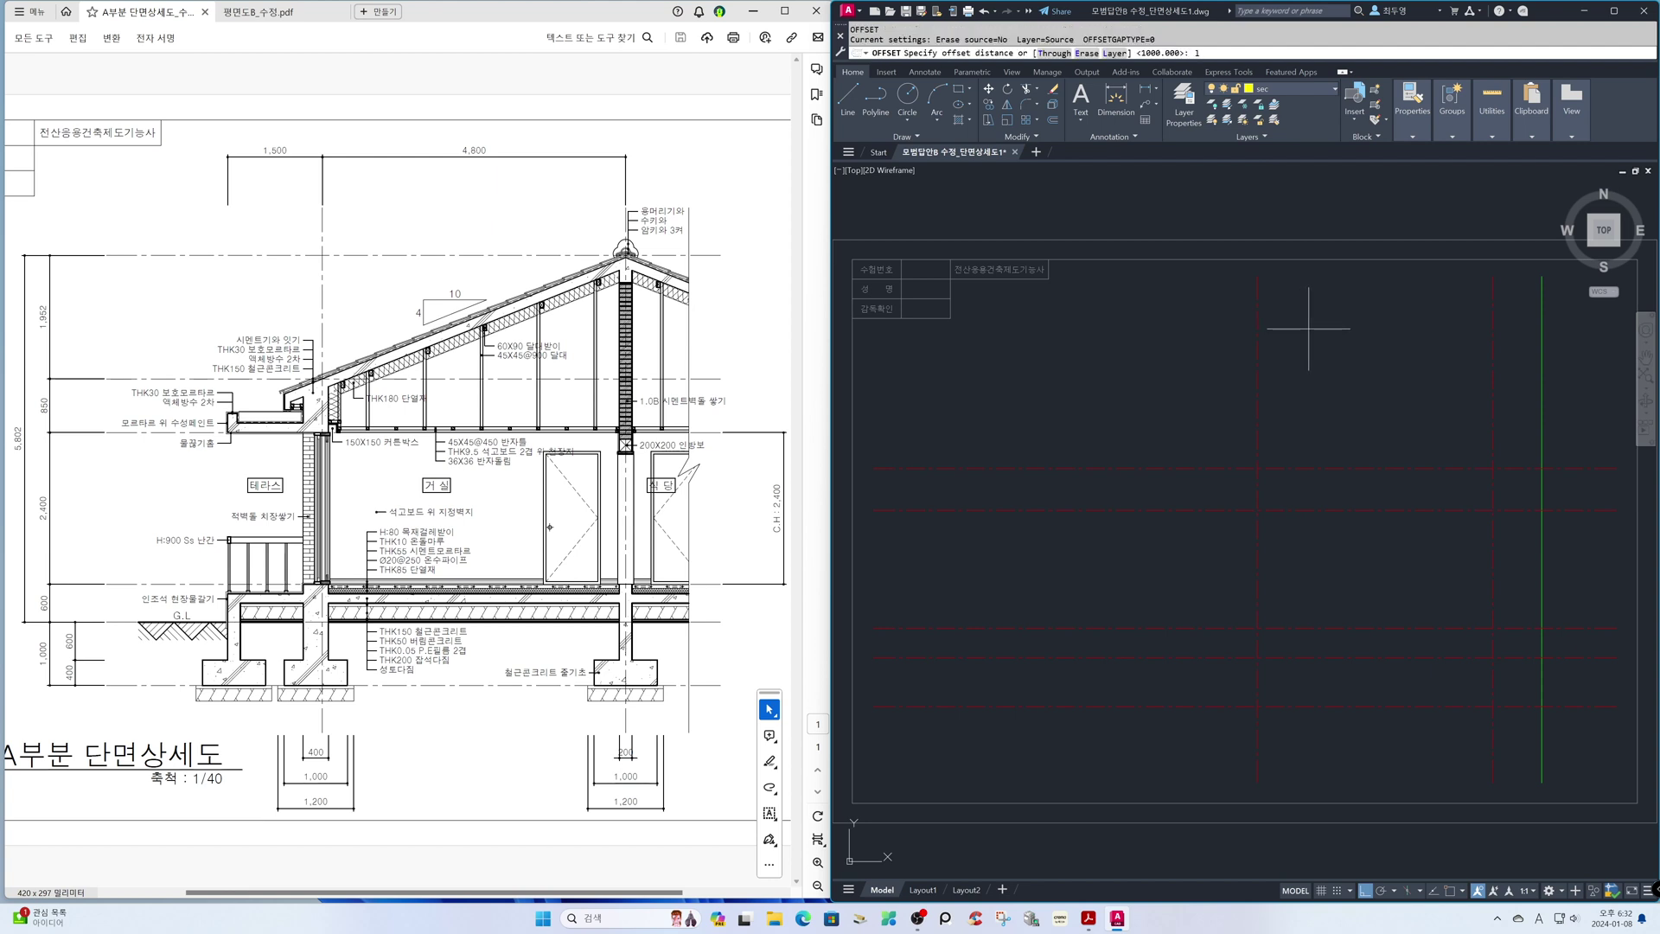
pyautogui.press('Return')
pyautogui.write('c')
pyautogui.press('Return')
# Step: Offset the first vertical wall axis 95 to the right on the sec layer
pyautogui.write('9')
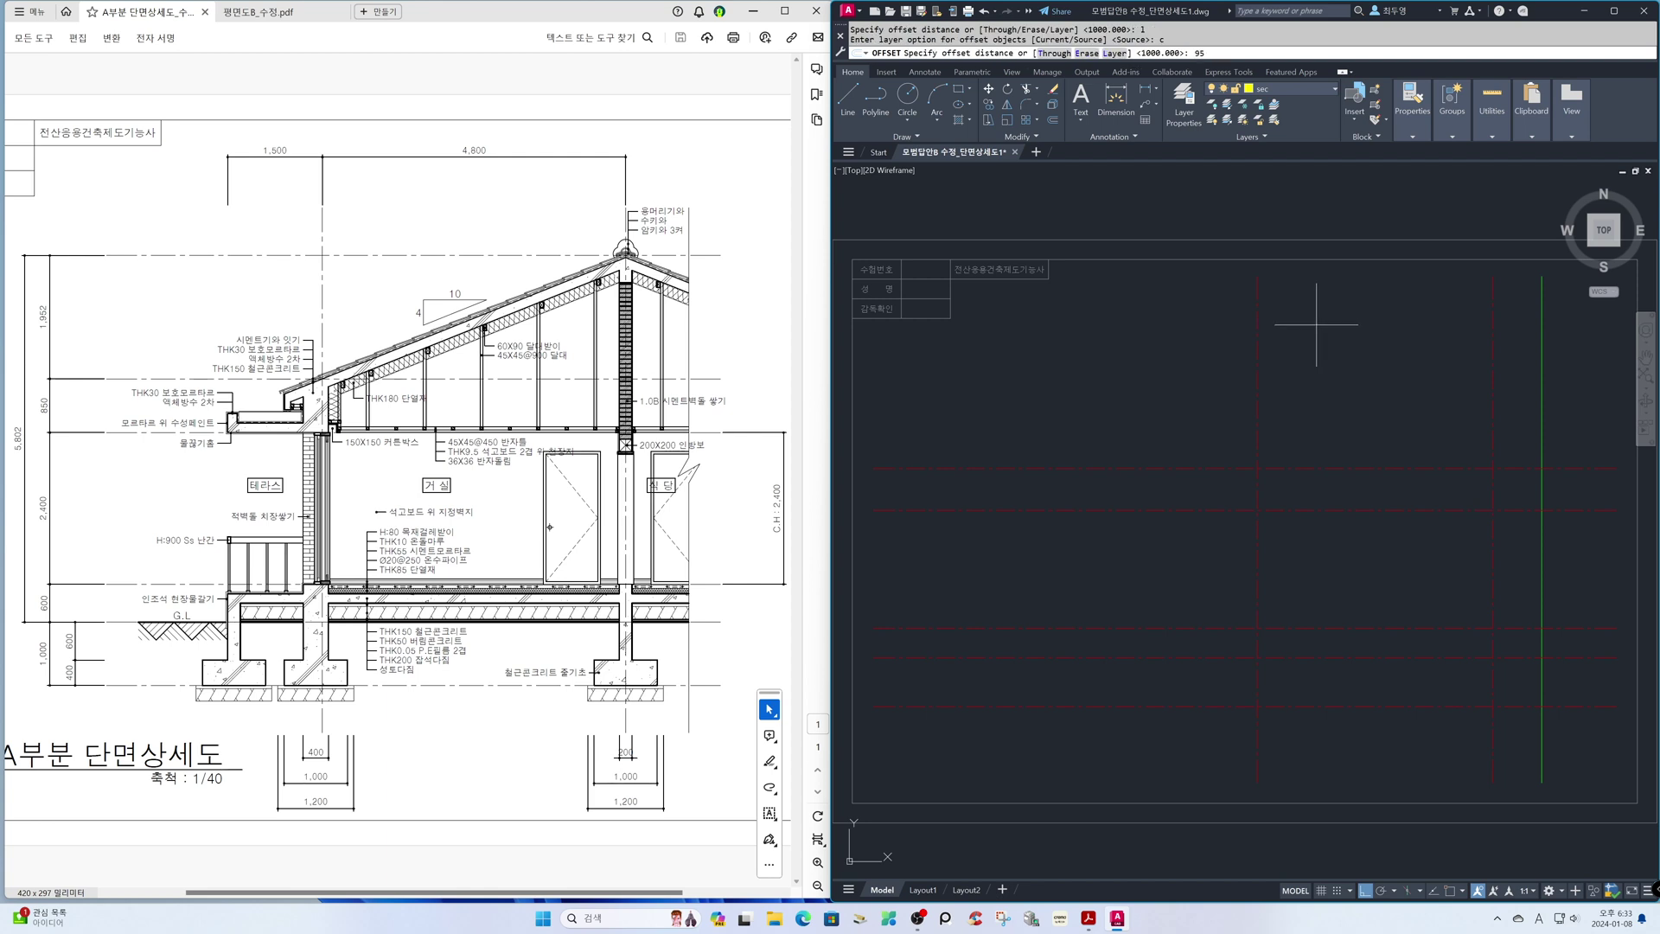
pyautogui.write('5')
pyautogui.press('Return')
pyautogui.click(1264, 317)
pyautogui.click(1267, 351)
pyautogui.press('Return')
# Step: Offset the new yellow wall line 400 to the left for the wall's other face
pyautogui.press('Return')
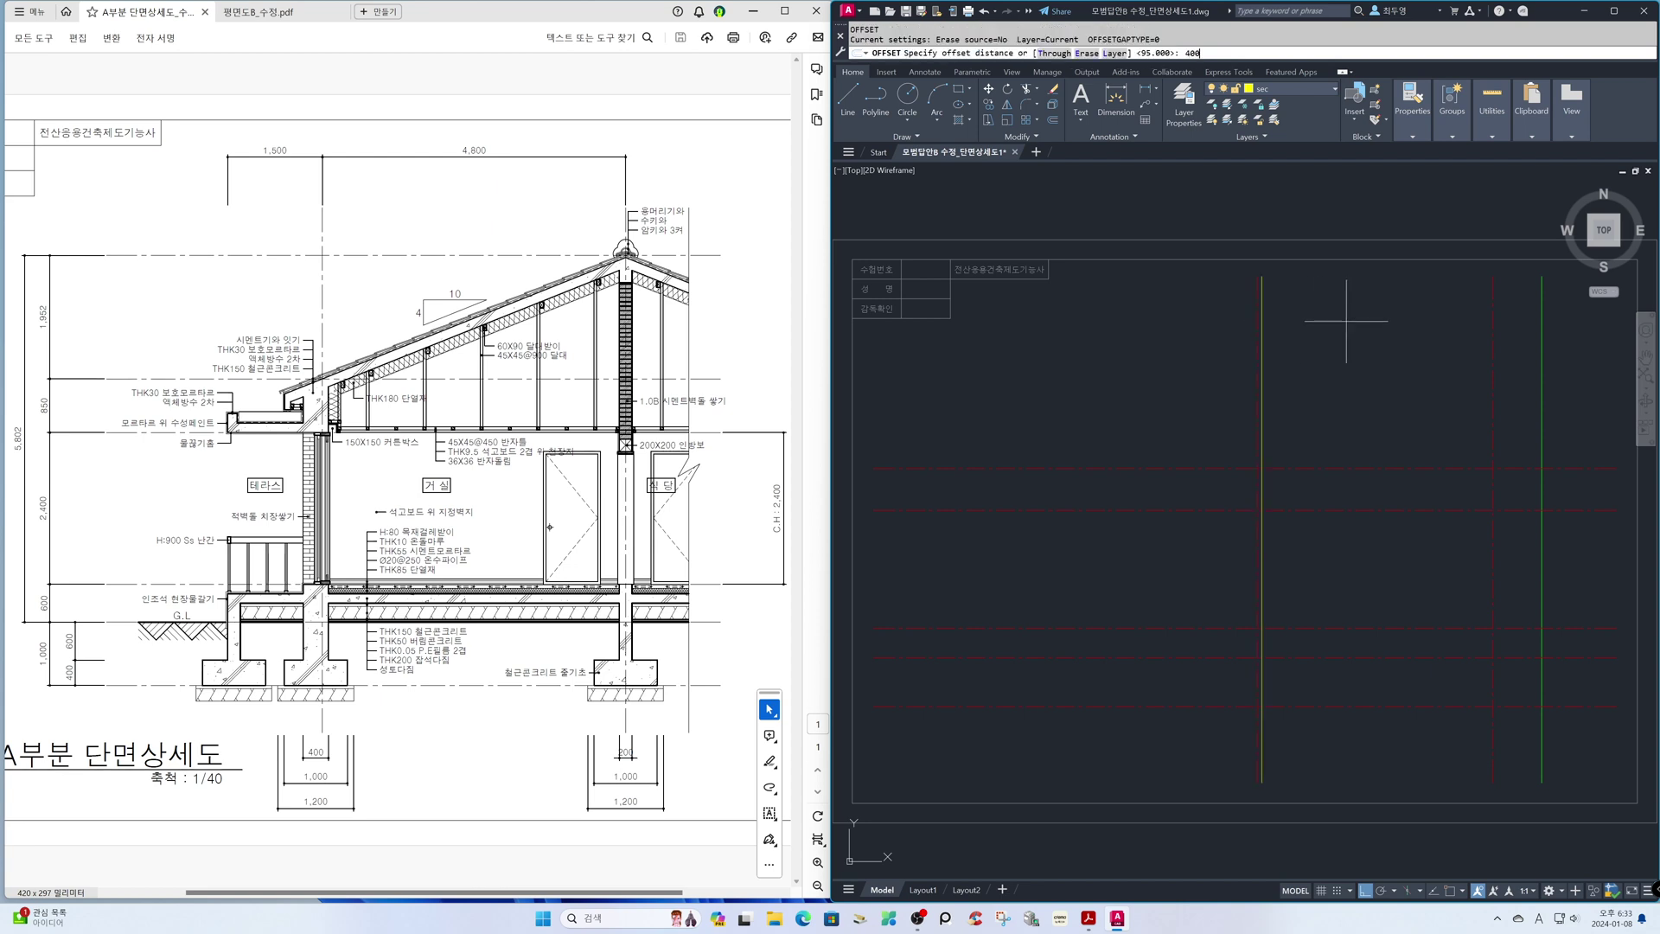
pyautogui.press('Return')
pyautogui.click(1263, 320)
pyautogui.click(1168, 320)
# Step: Trim both yellow wall lines between the floor and ceiling levels and below the foundation base line
pyautogui.write('tr')
pyautogui.press('Return')
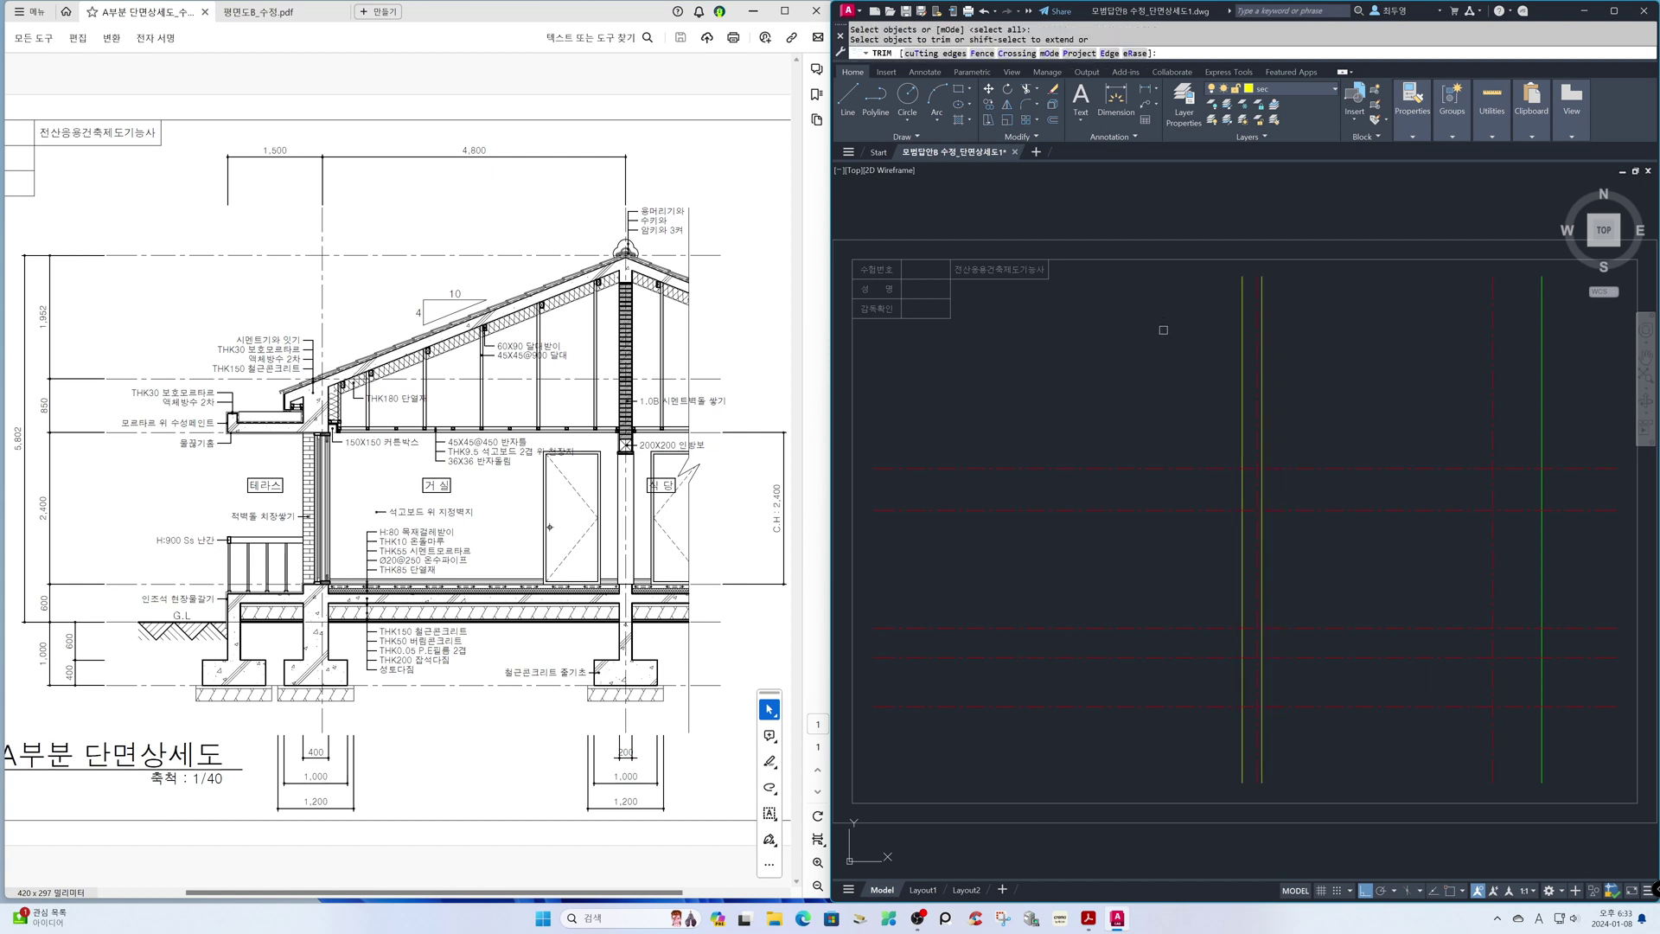
pyautogui.click(1262, 537)
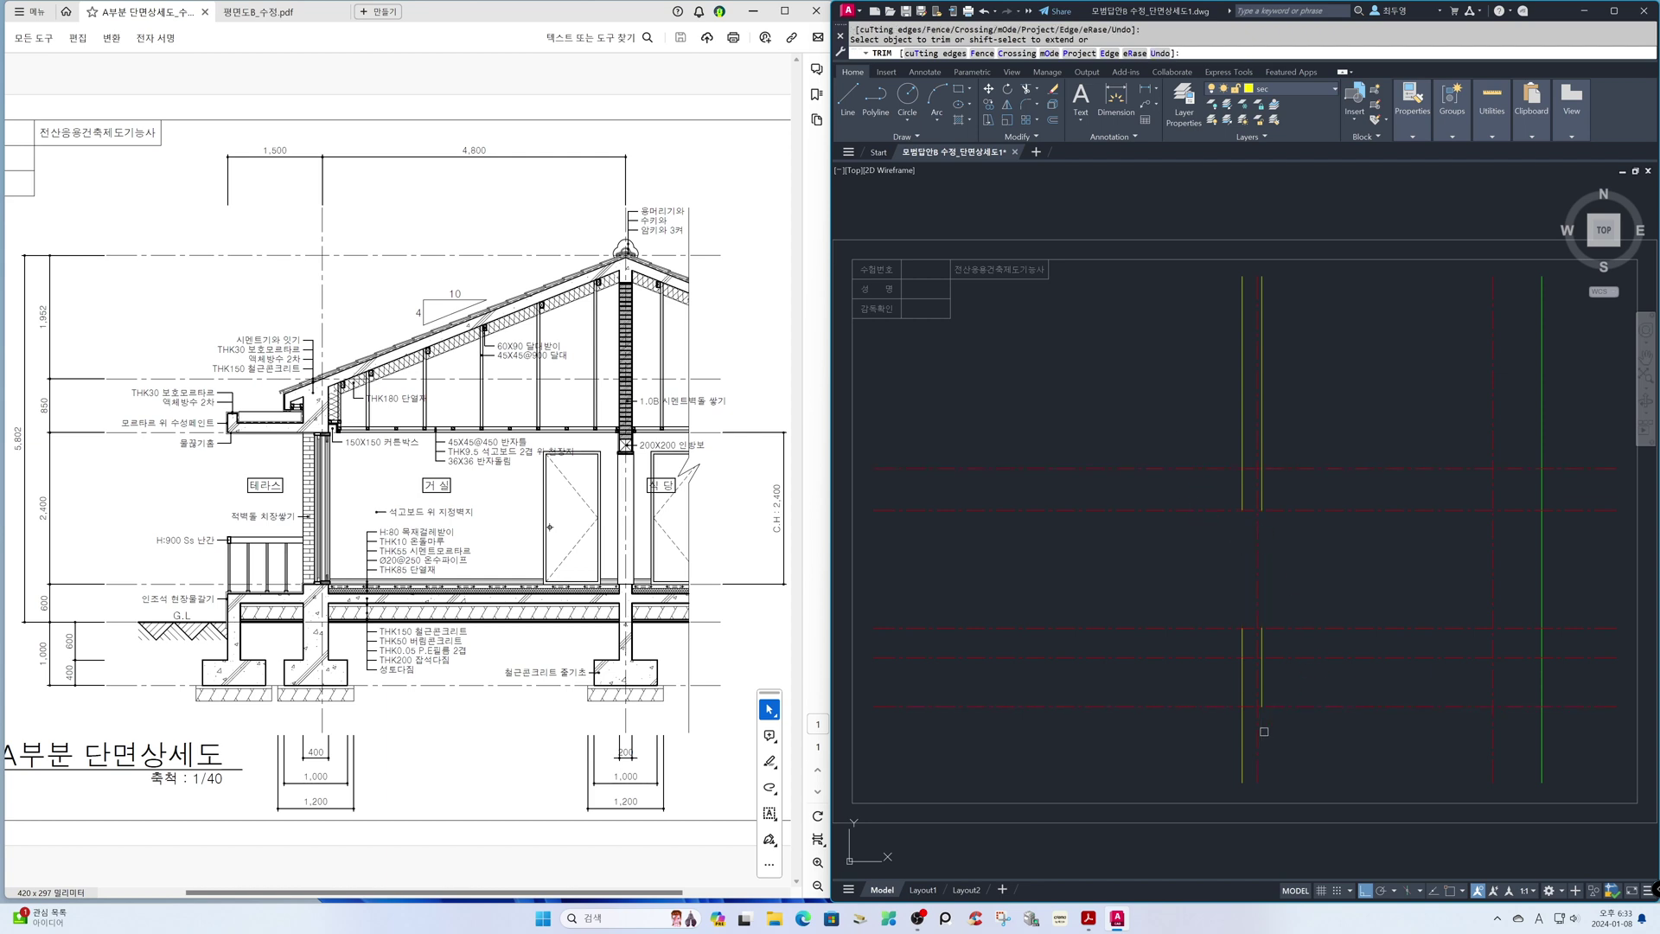
pyautogui.press('Return')
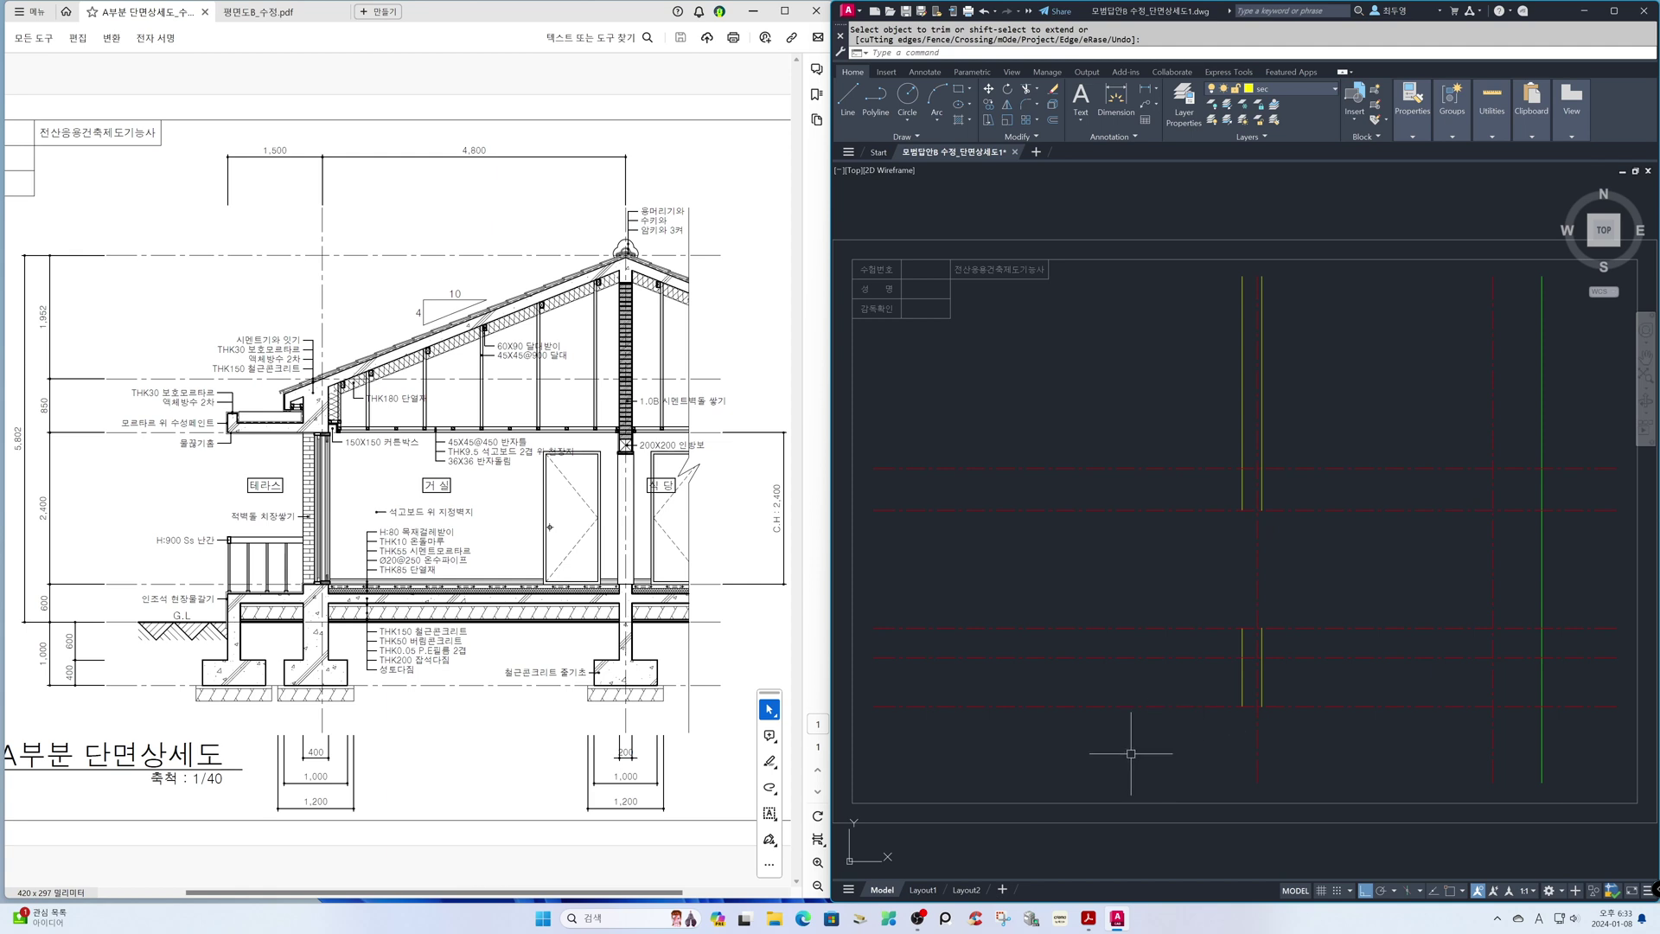
# Step: Draw a line at floor level joining the upper ends of the two foundation wall lines
pyautogui.write('z')
pyautogui.press('Return')
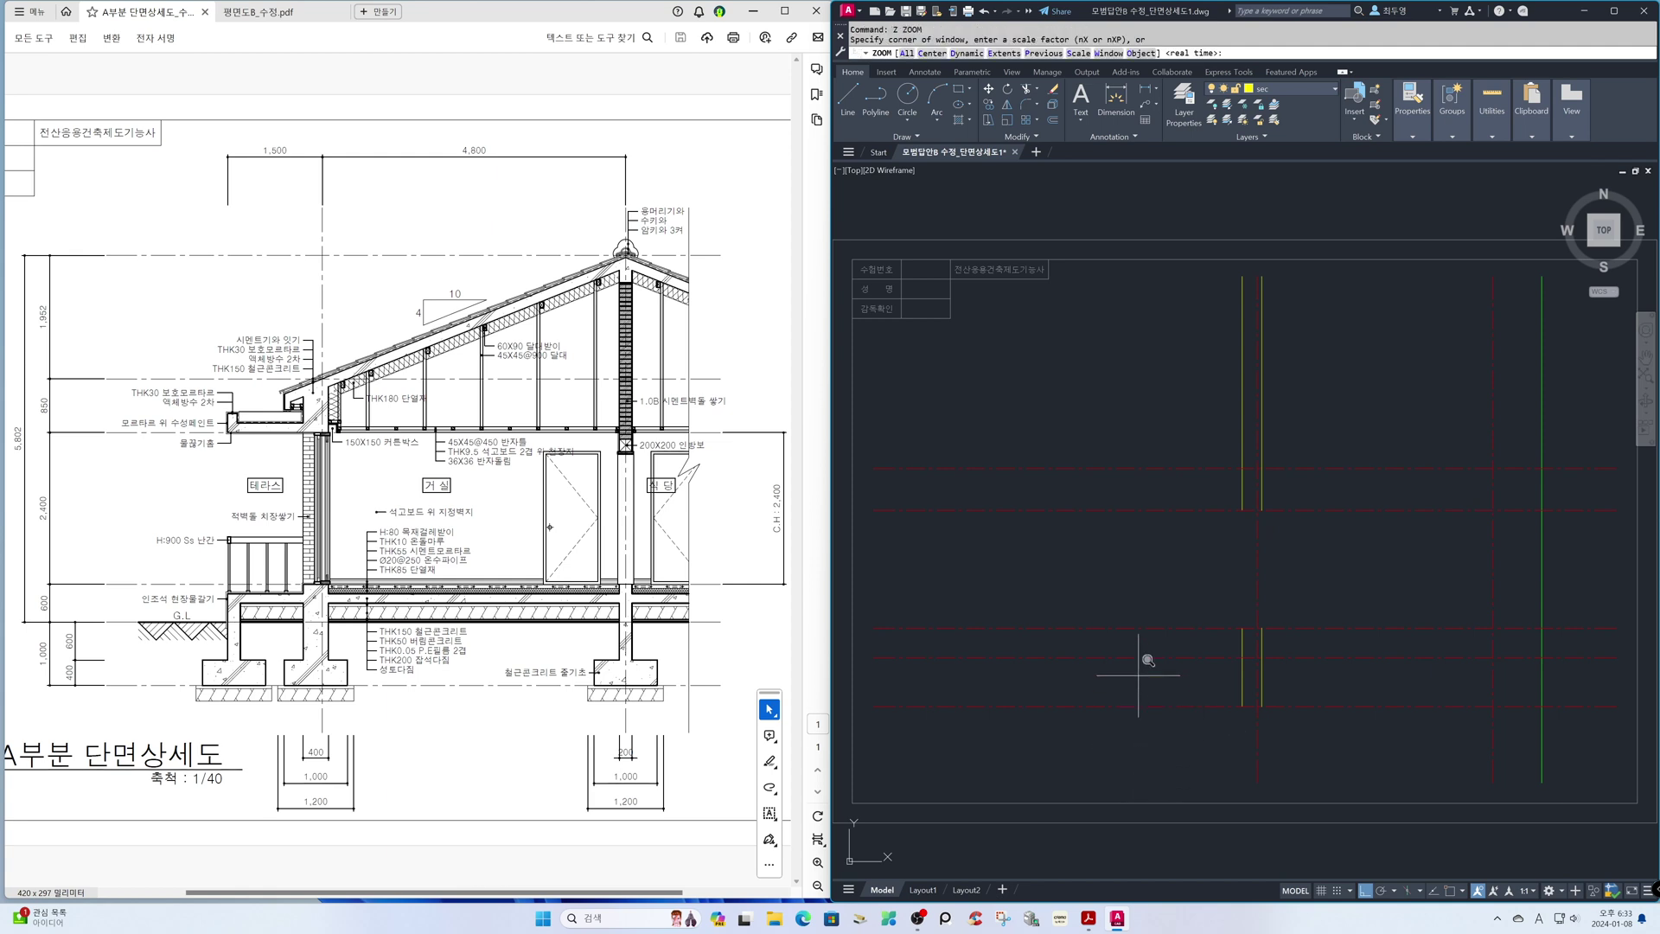
pyautogui.click(1143, 582)
pyautogui.click(1340, 781)
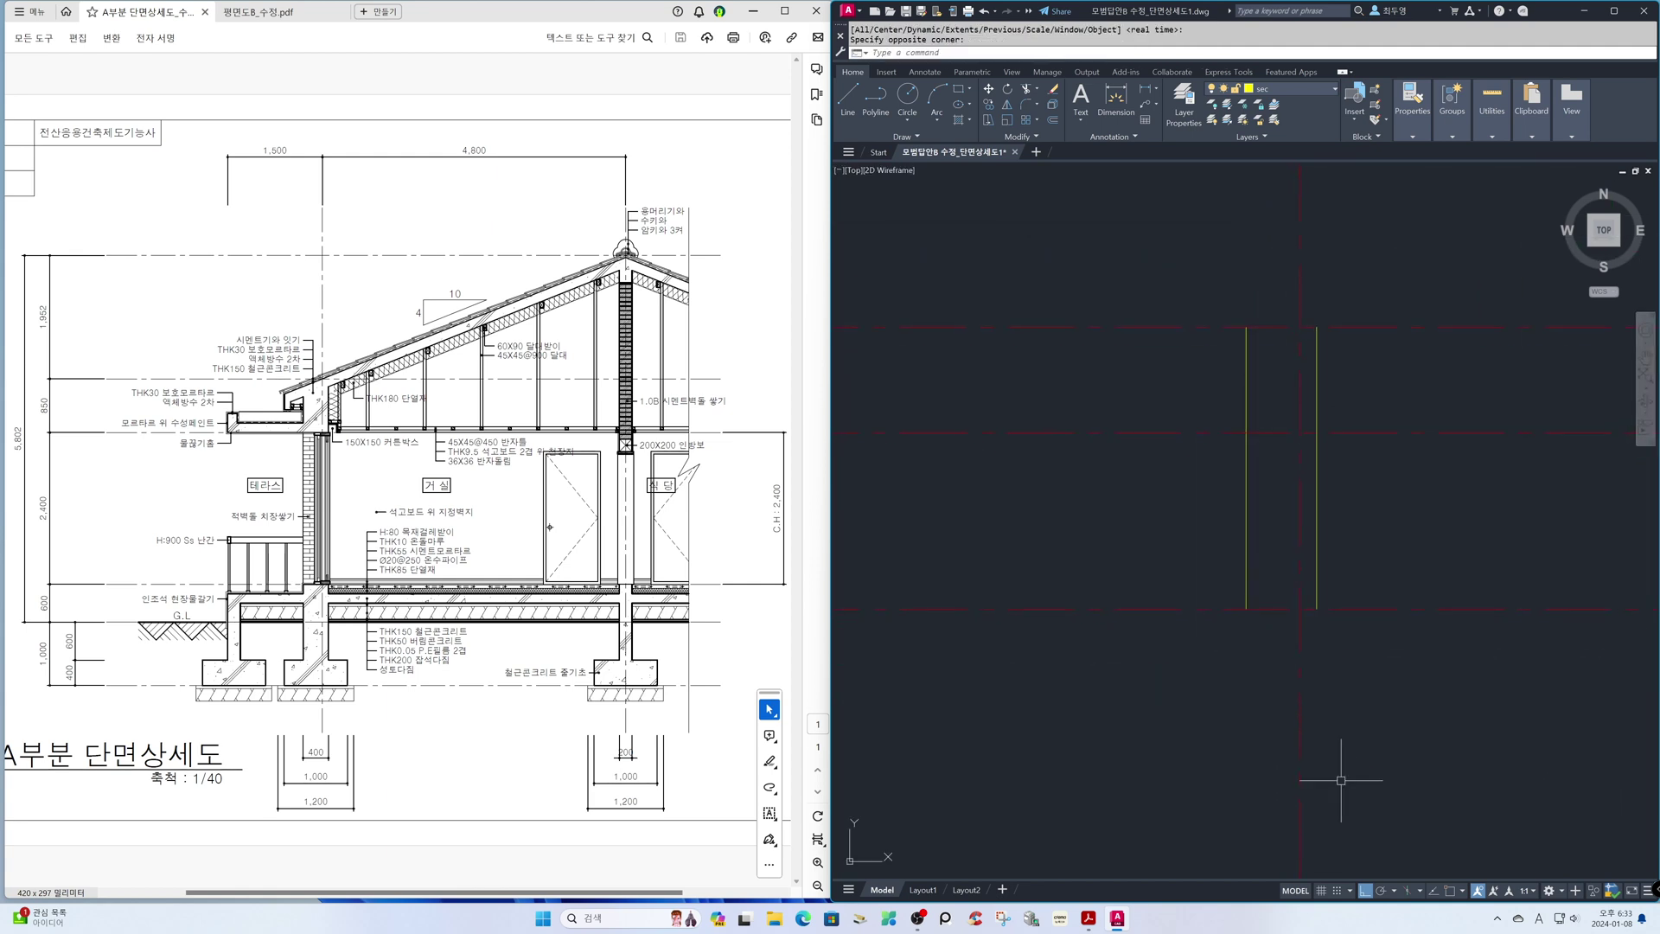
pyautogui.press('F3')
pyautogui.write('1')
pyautogui.press('Return')
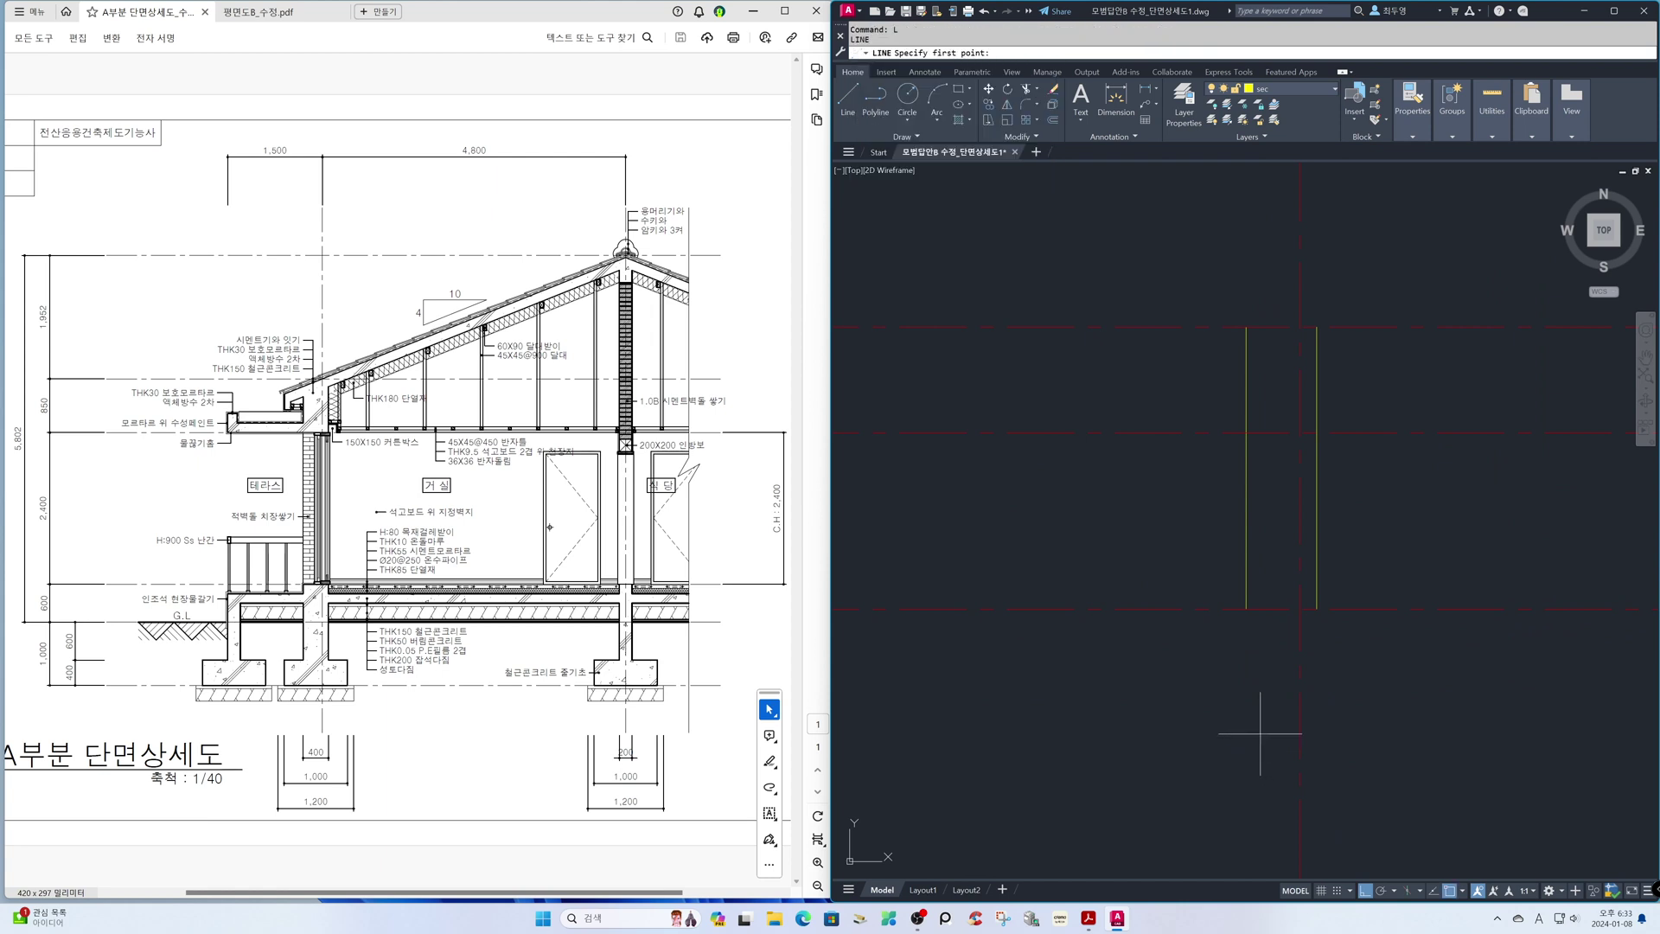
pyautogui.click(1246, 327)
pyautogui.click(1317, 327)
pyautogui.press('Return')
# Step: Offset the foundation base line 400 upward on the sec layer for the top of the footing
pyautogui.press('F3')
pyautogui.write('o')
pyautogui.press('Return')
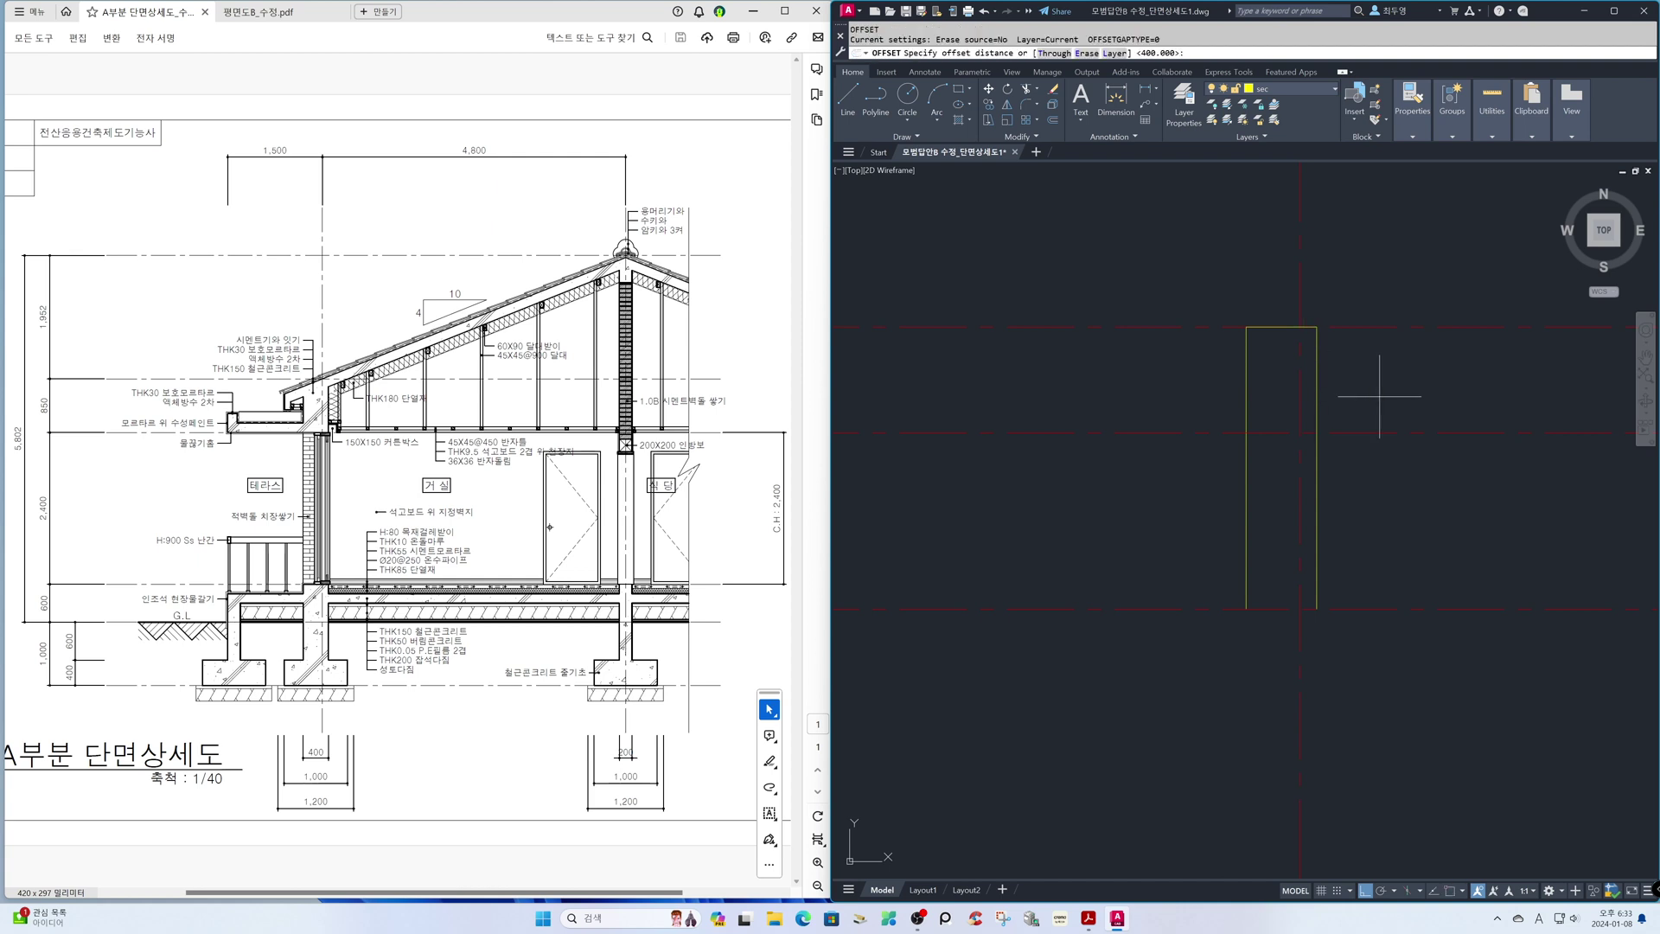
pyautogui.press('Return')
pyautogui.click(1371, 606)
pyautogui.click(1371, 596)
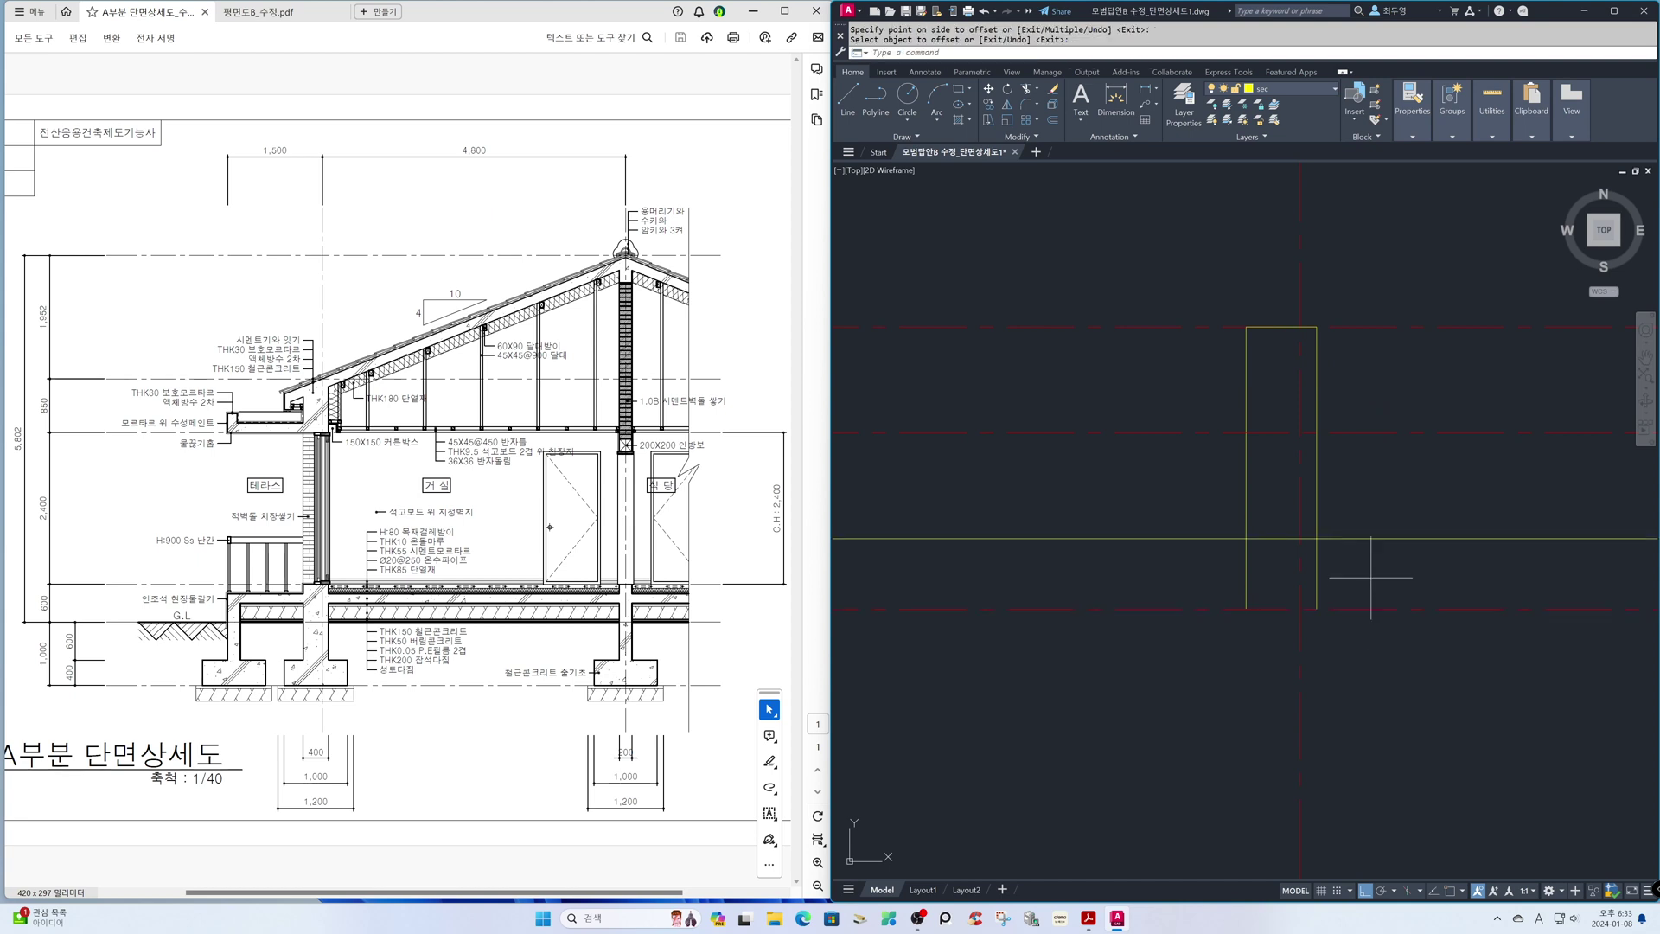
pyautogui.press('Return')
# Step: Offset both foundation wall lines 300 outward for the sides of the footing
pyautogui.press('Return')
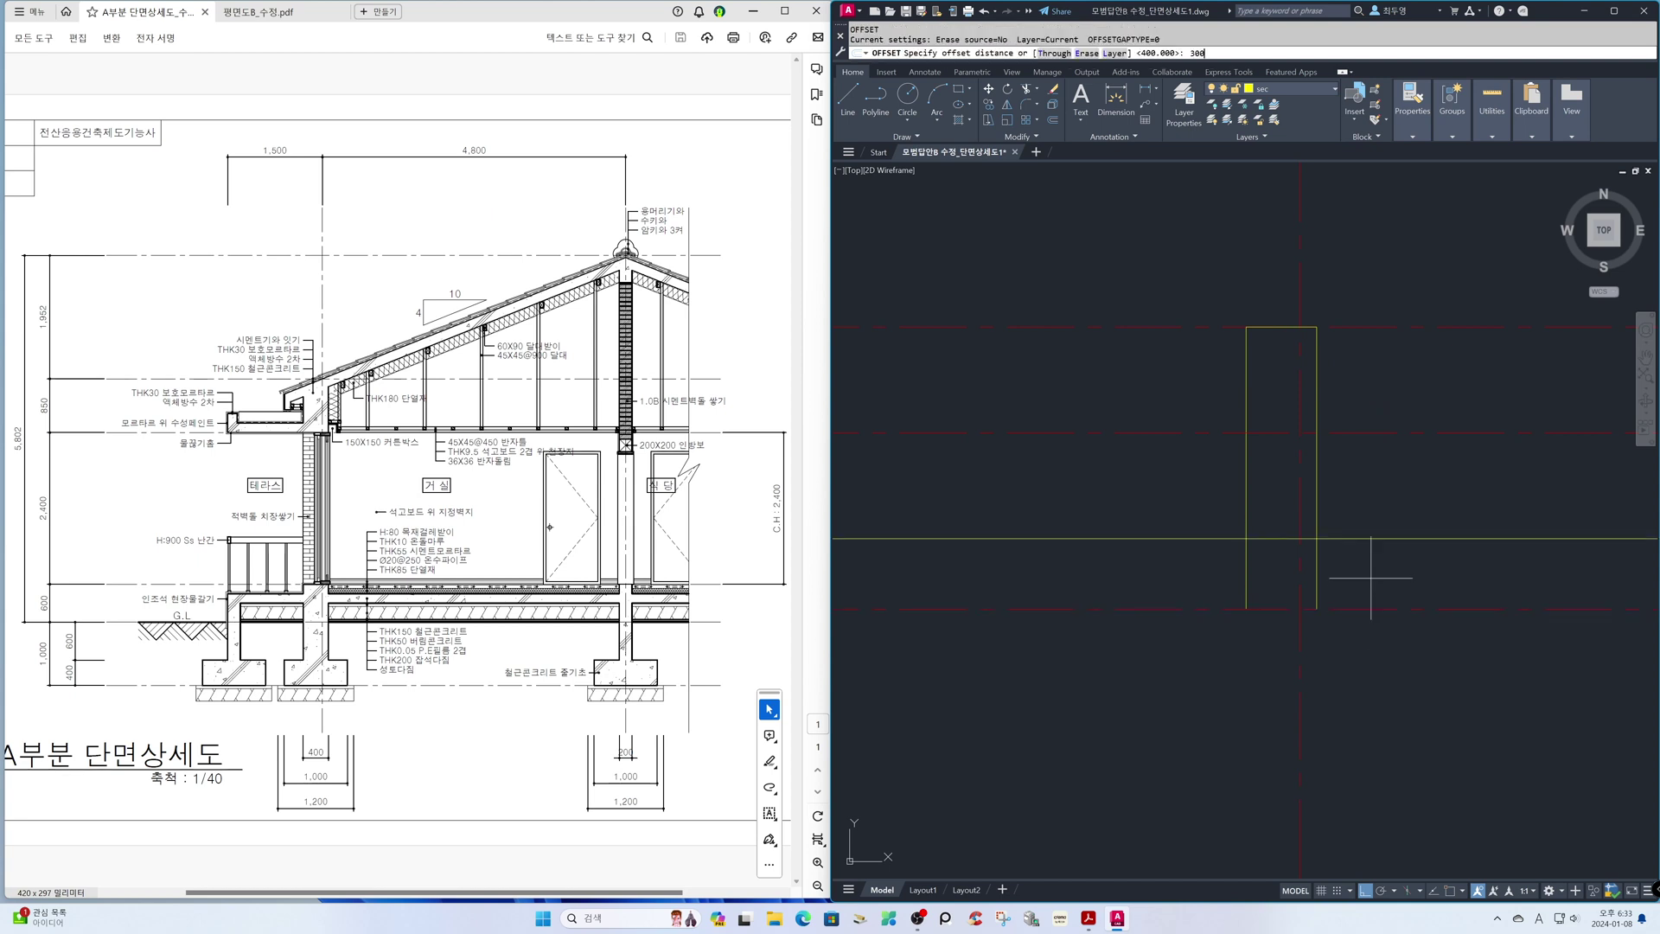
pyautogui.write('300')
pyautogui.press('Return')
pyautogui.click(1317, 571)
pyautogui.click(1336, 573)
pyautogui.click(1246, 570)
pyautogui.click(1232, 572)
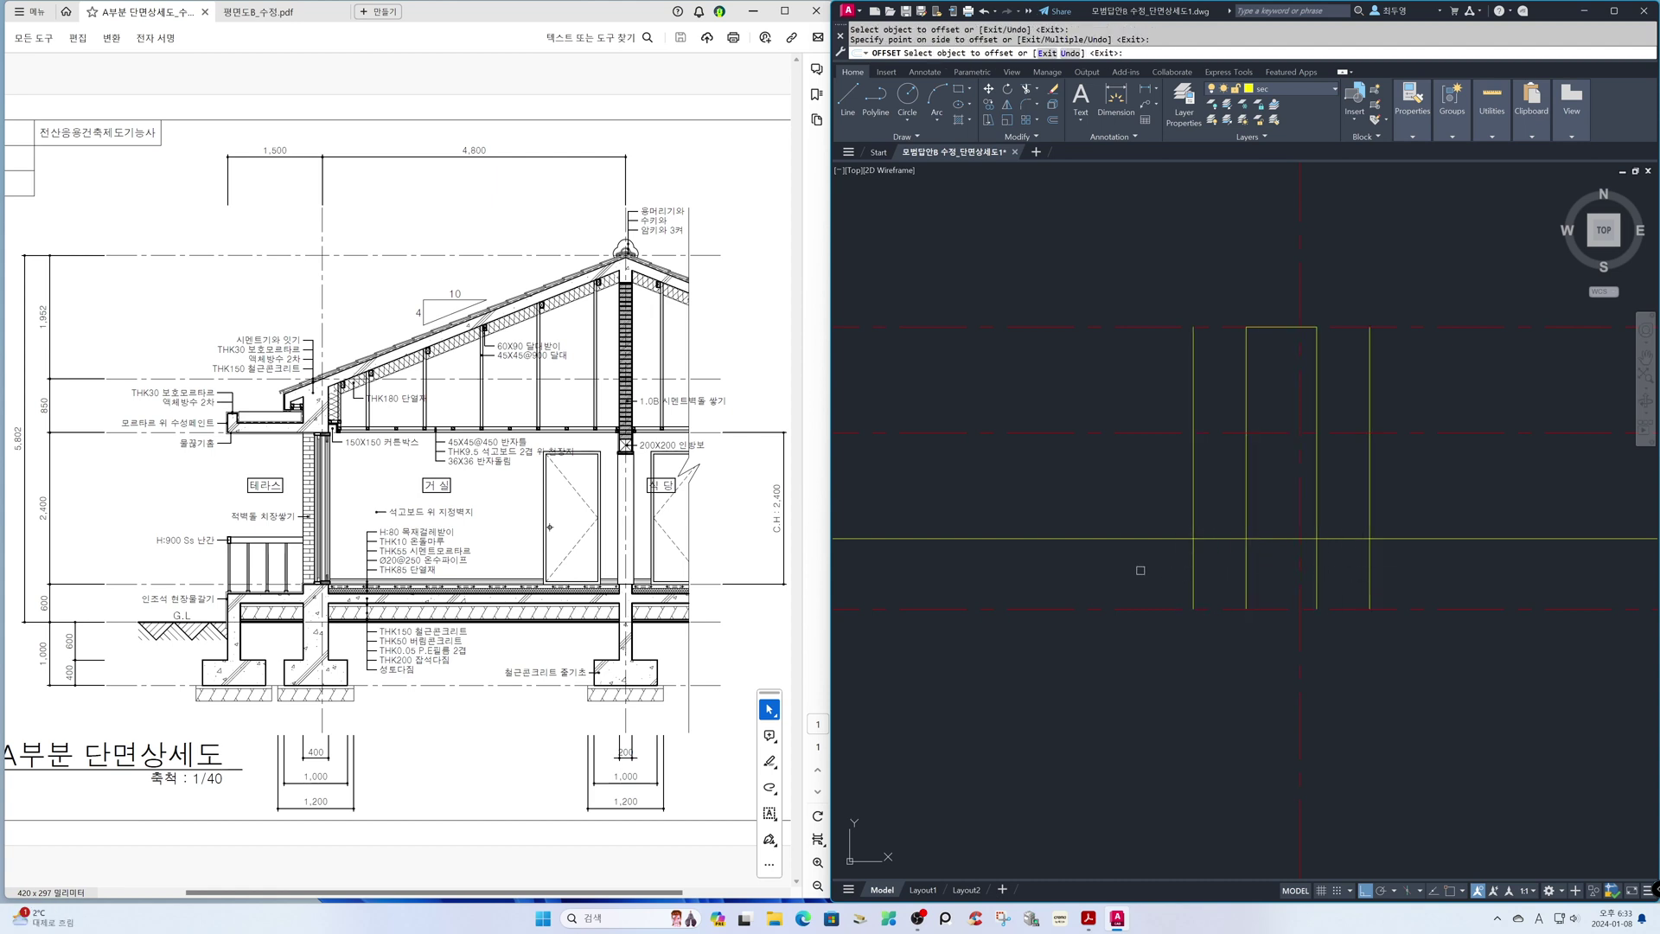
pyautogui.press('Return')
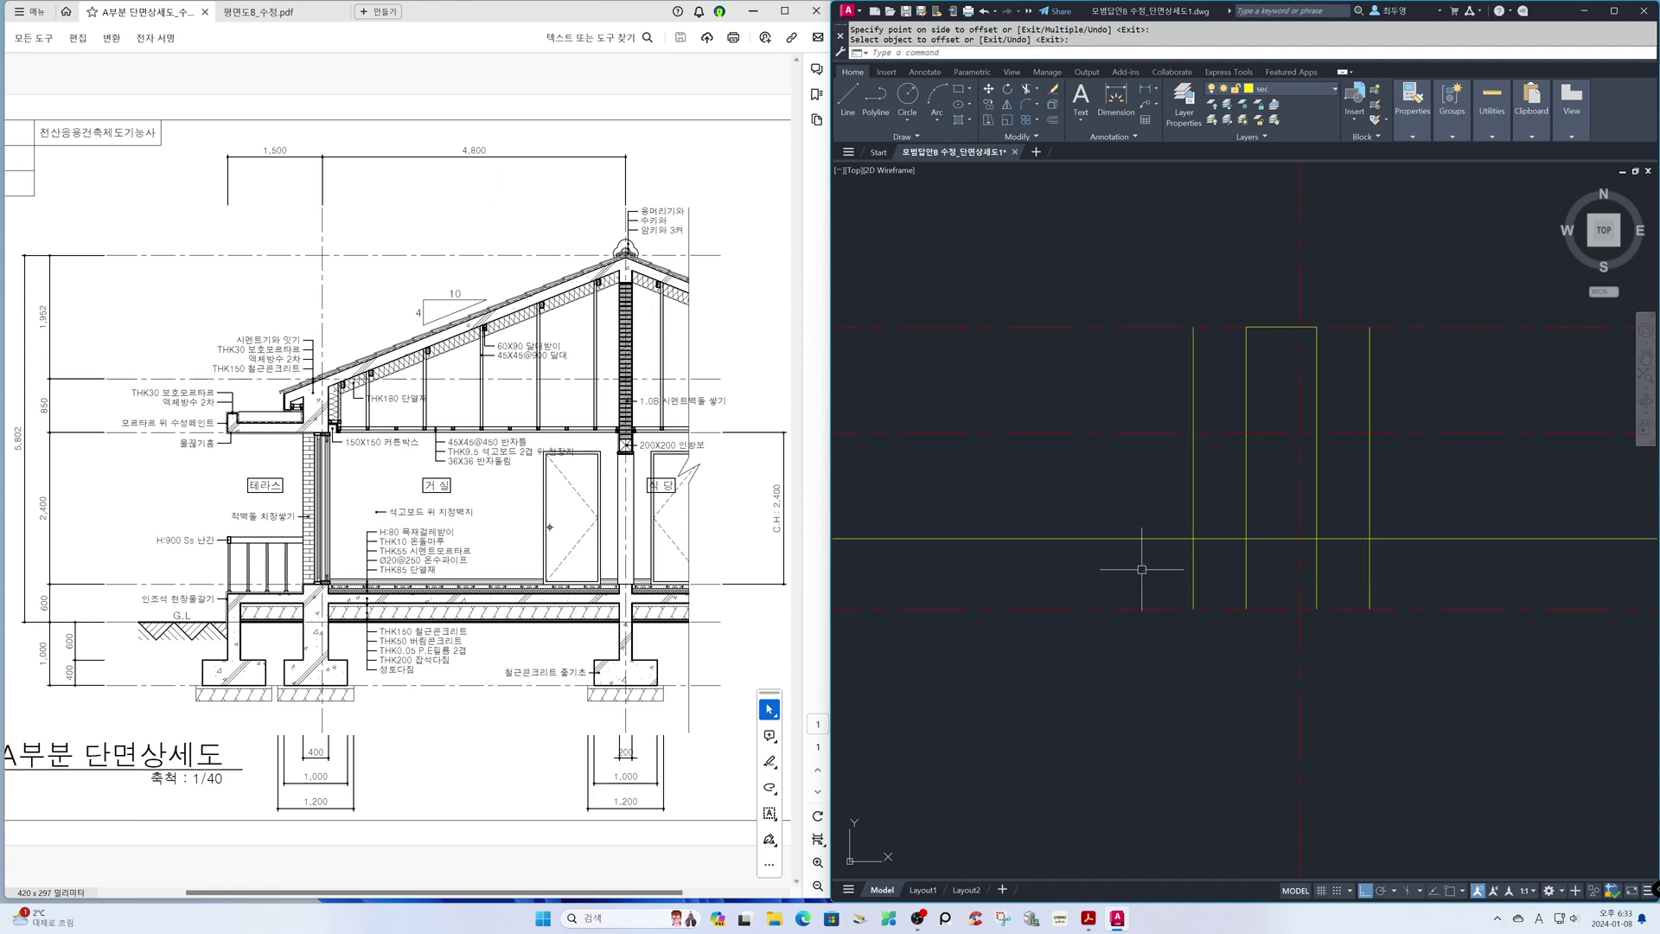
# Step: Freeze the cen layer and trim the footing top line and wall lines to form the stepped foundation outline
pyautogui.click(1299, 90)
pyautogui.click(1227, 122)
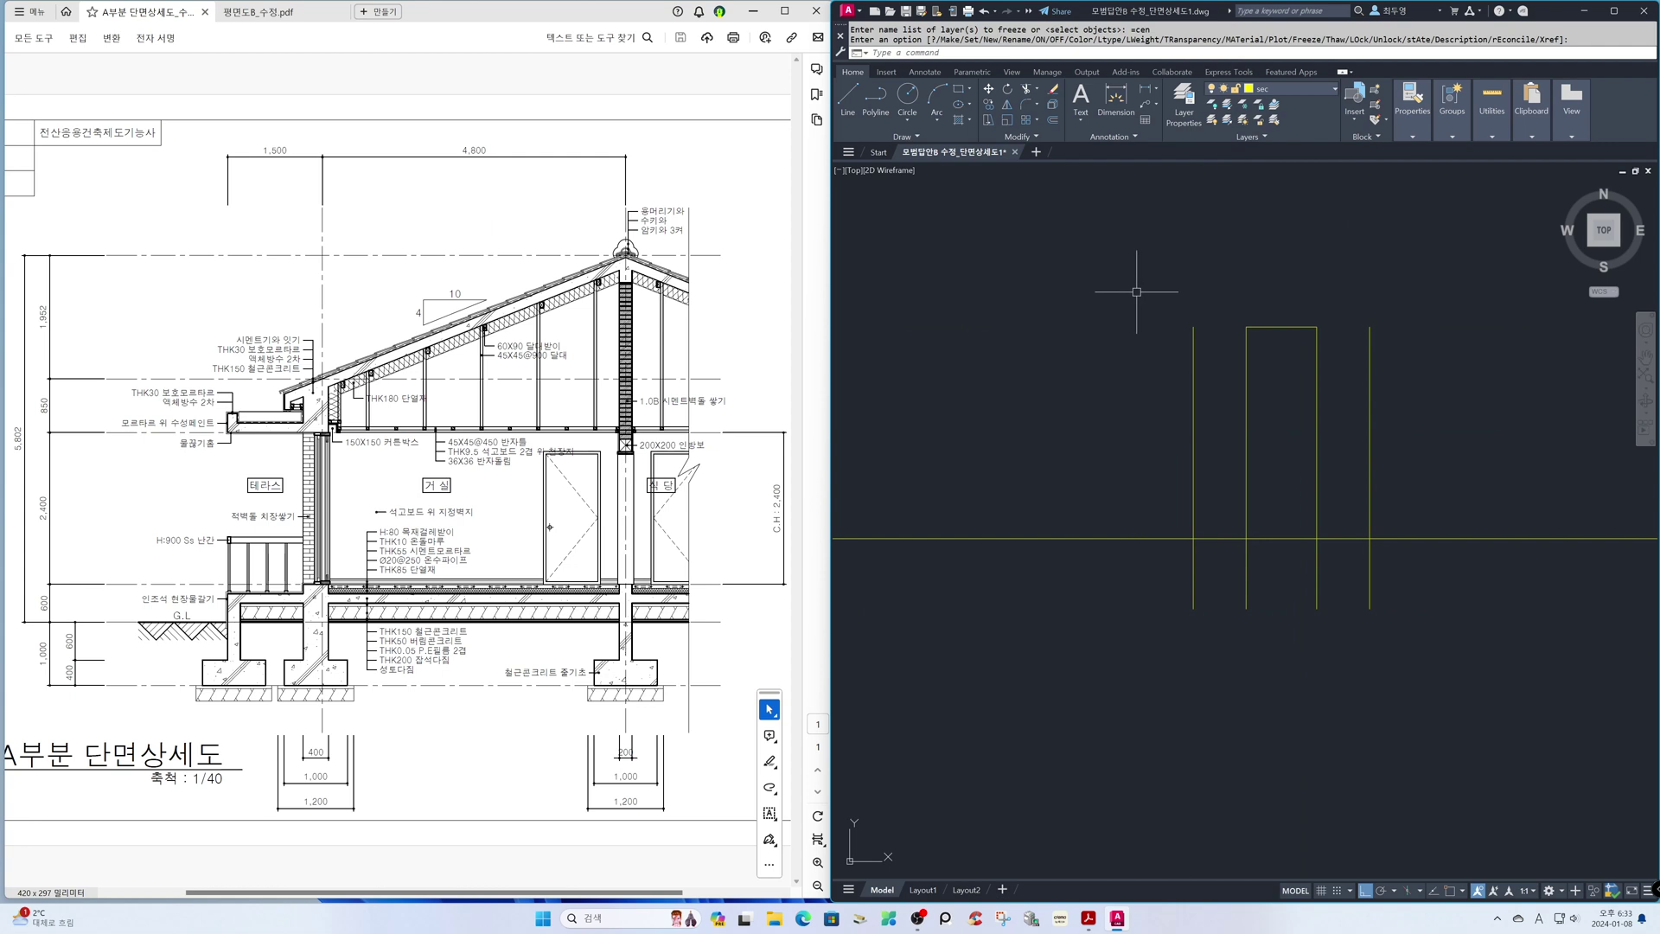
pyautogui.write('tr')
pyautogui.press('Return')
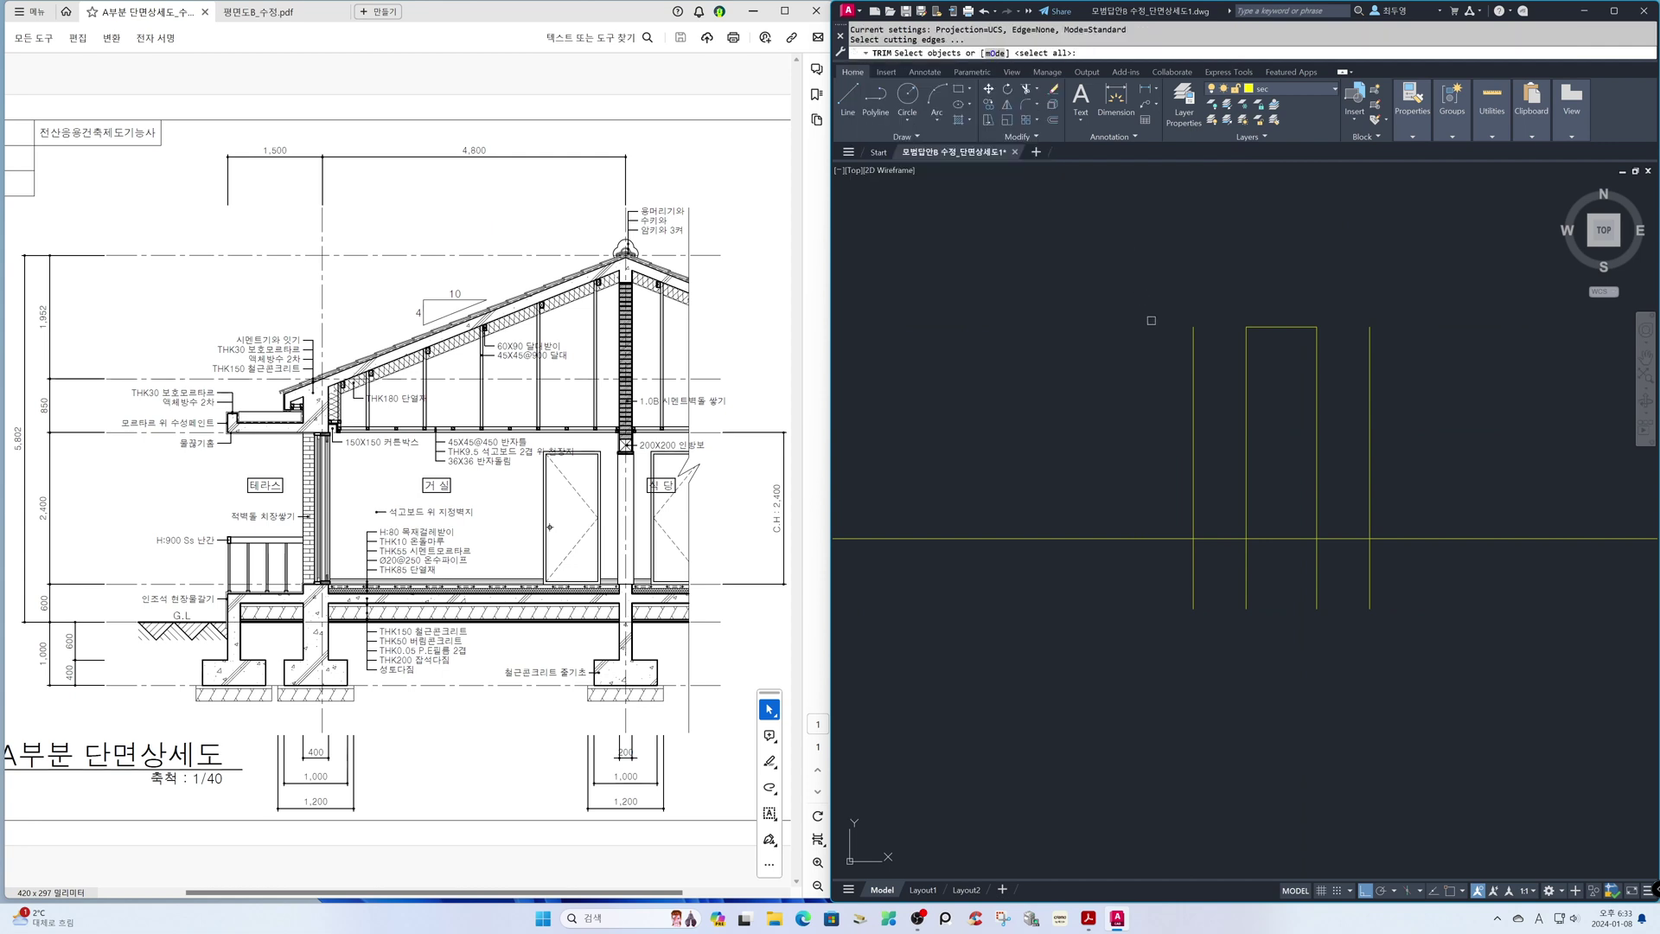
pyautogui.click(1433, 641)
pyautogui.click(1141, 508)
pyautogui.press('Return')
pyautogui.click(1136, 537)
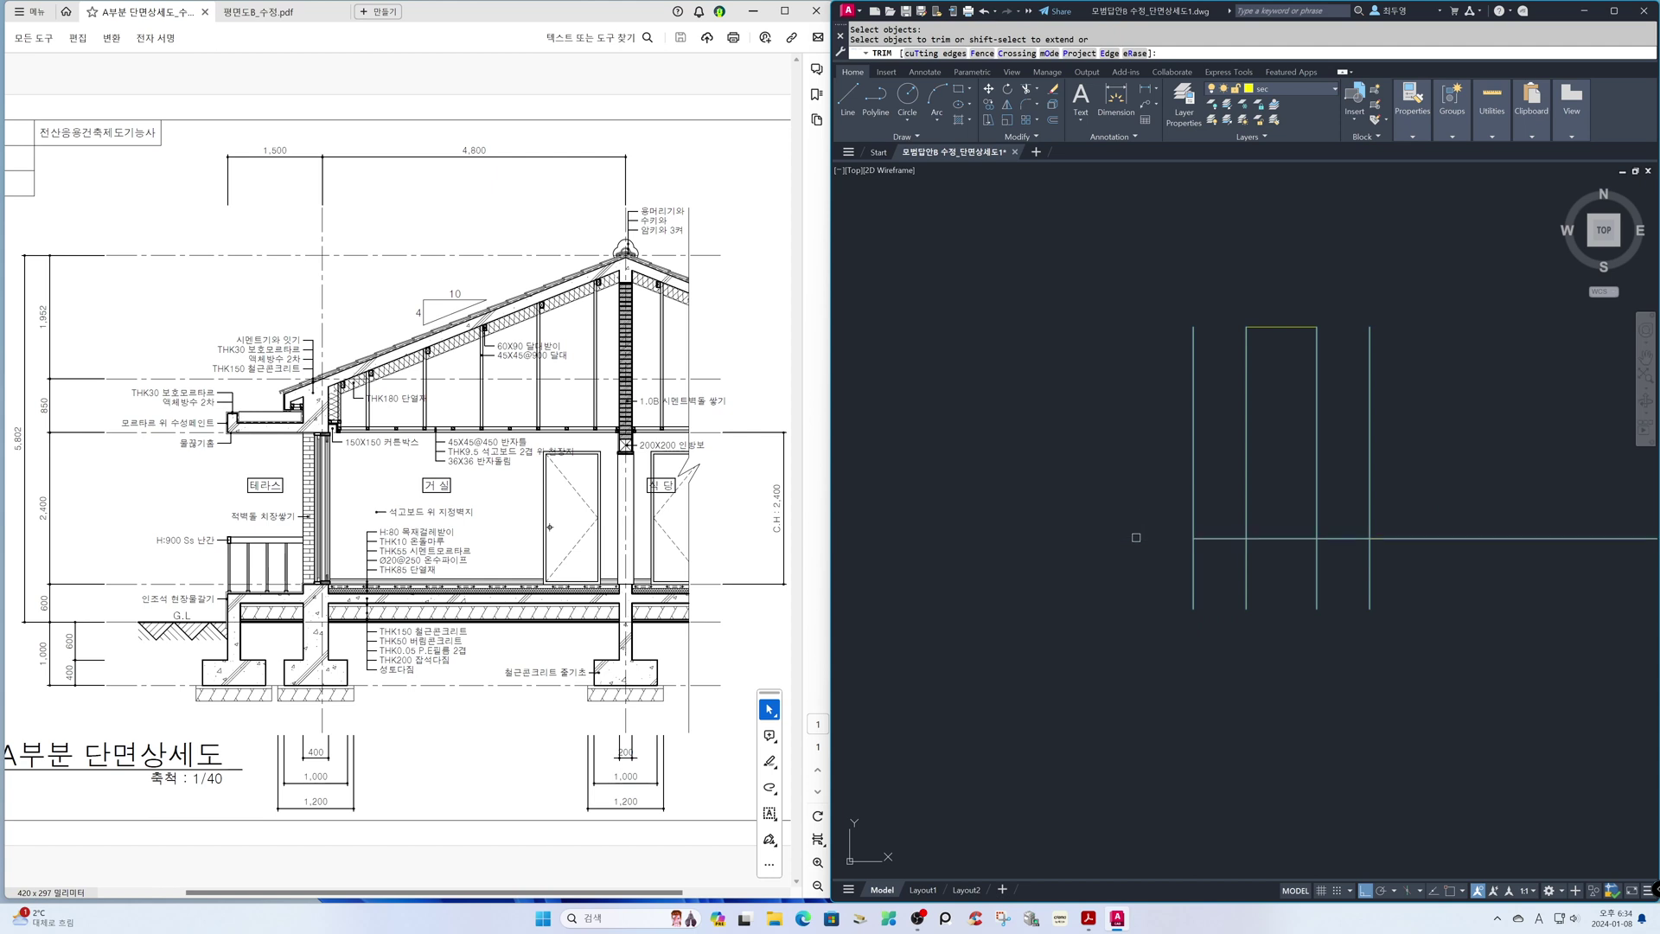
pyautogui.click(1260, 537)
pyautogui.click(1228, 555)
pyautogui.click(1333, 575)
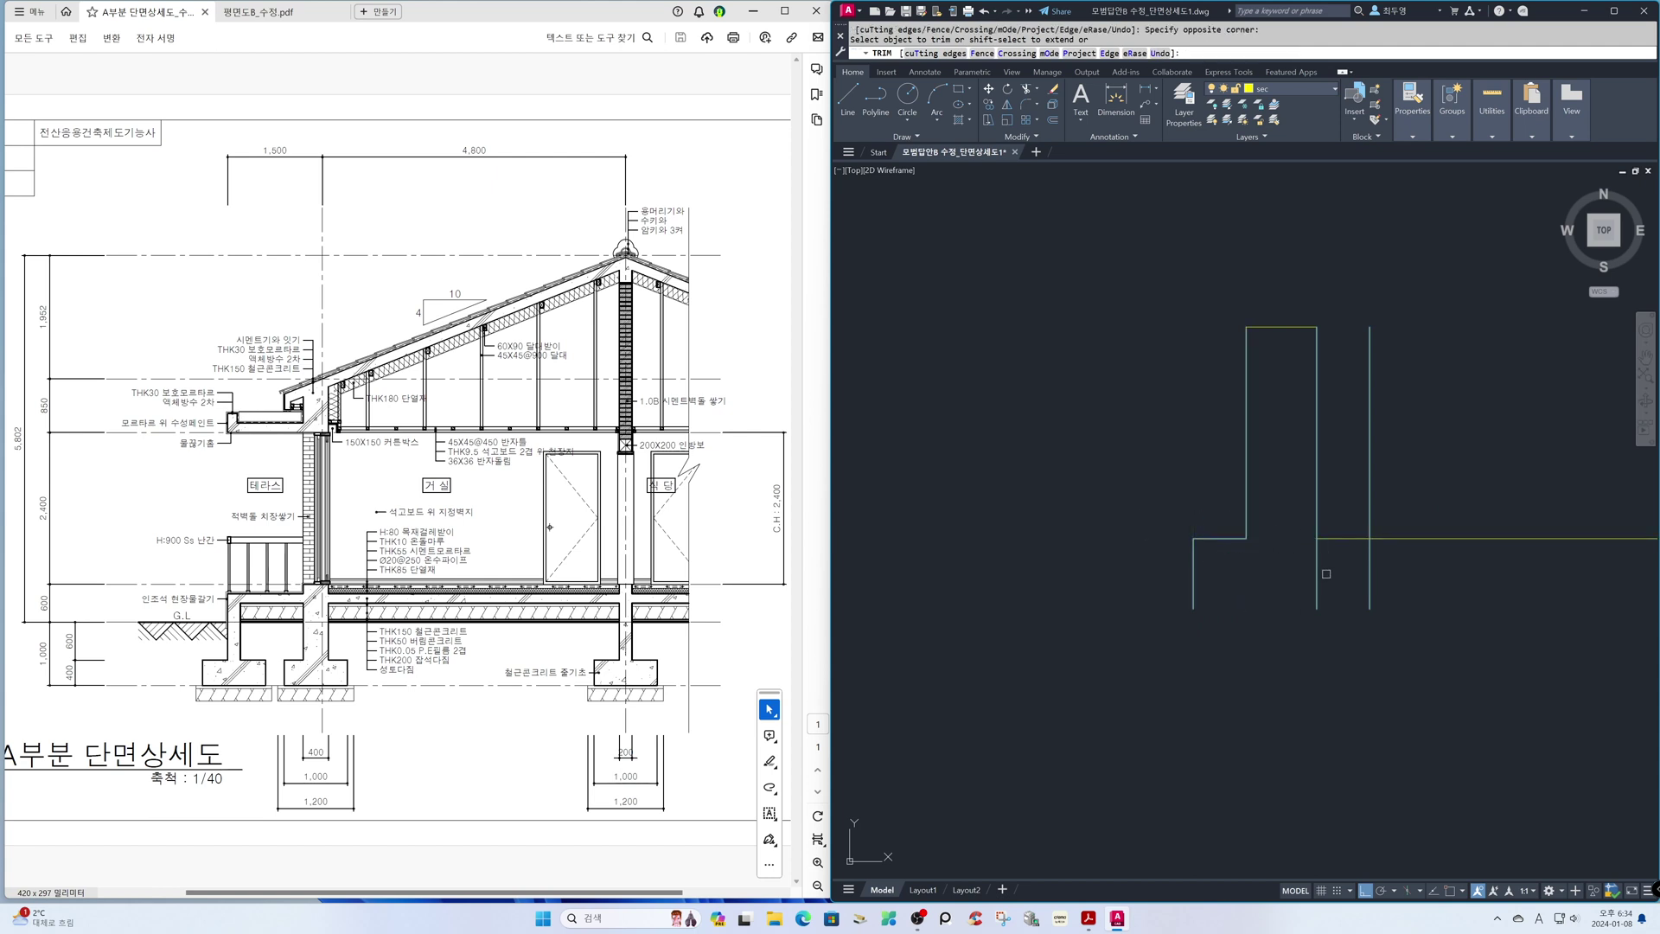
pyautogui.click(1370, 529)
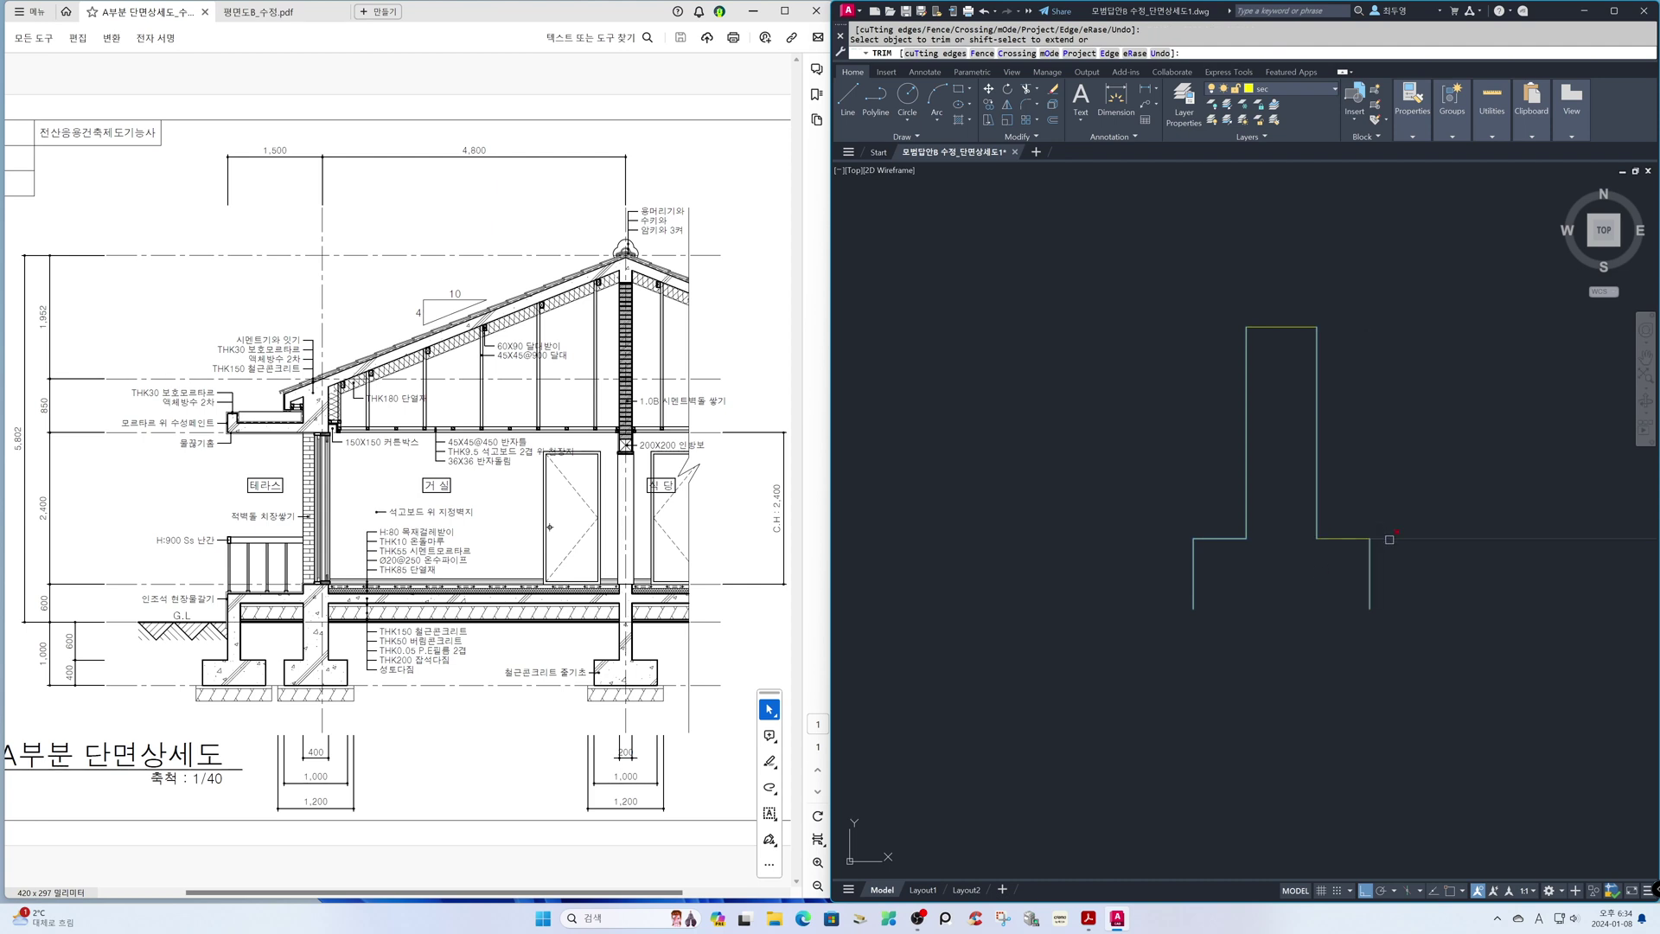
pyautogui.press('Return')
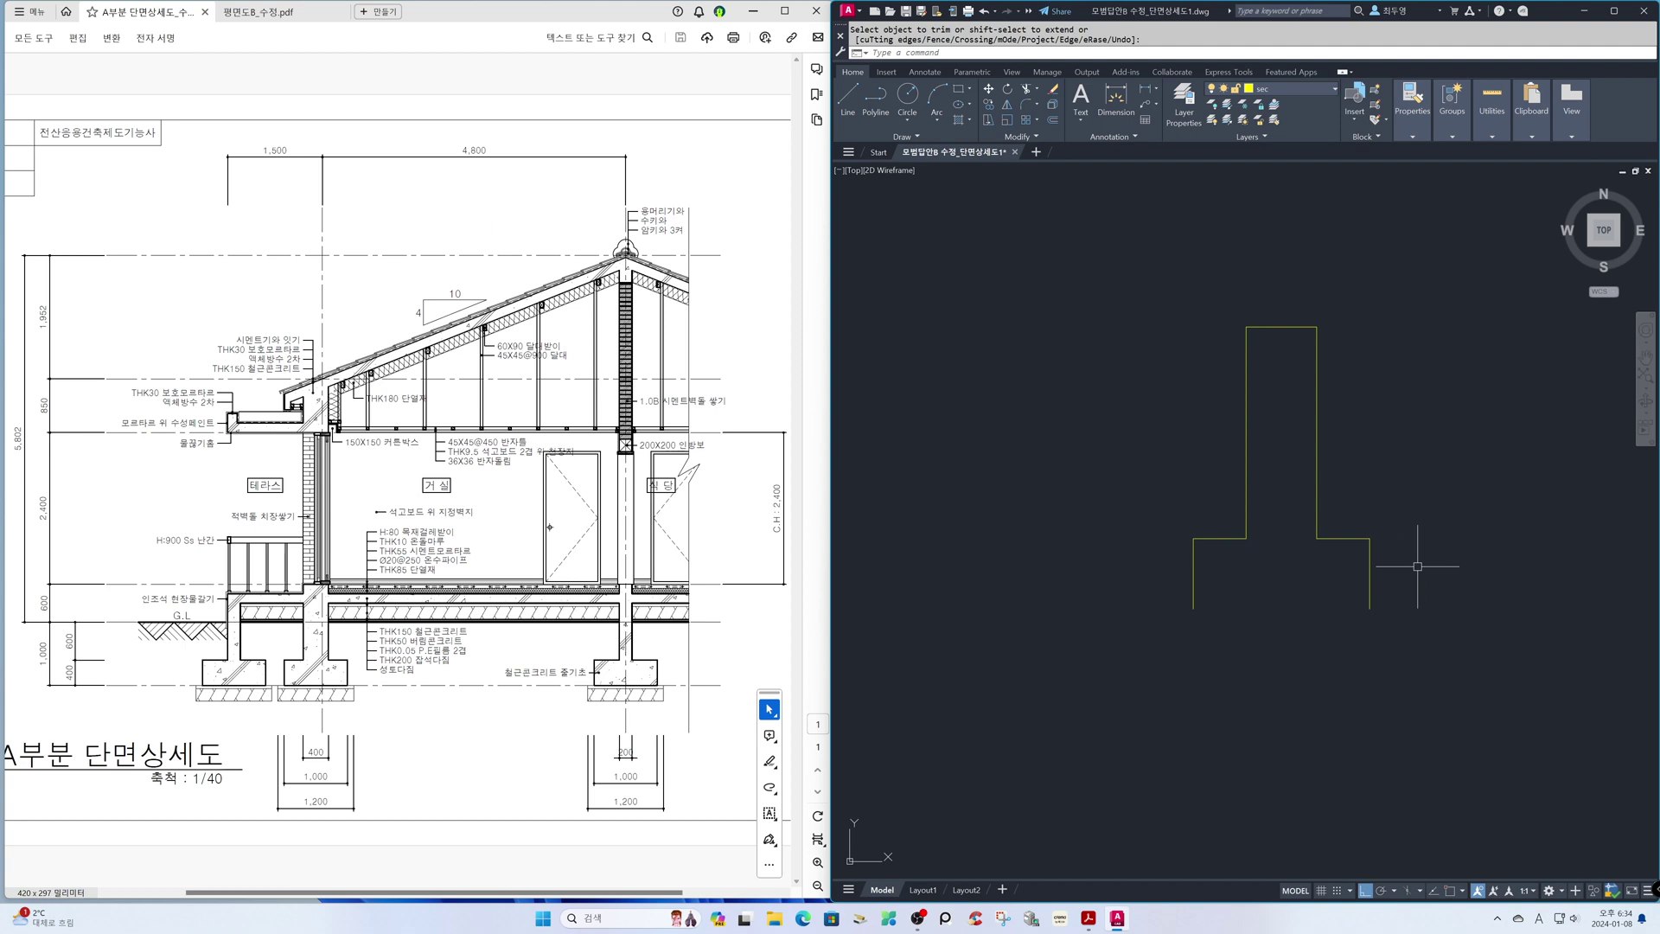
# Step: Draw a base line joining the lower ends of the footing's two side lines
pyautogui.write('l')
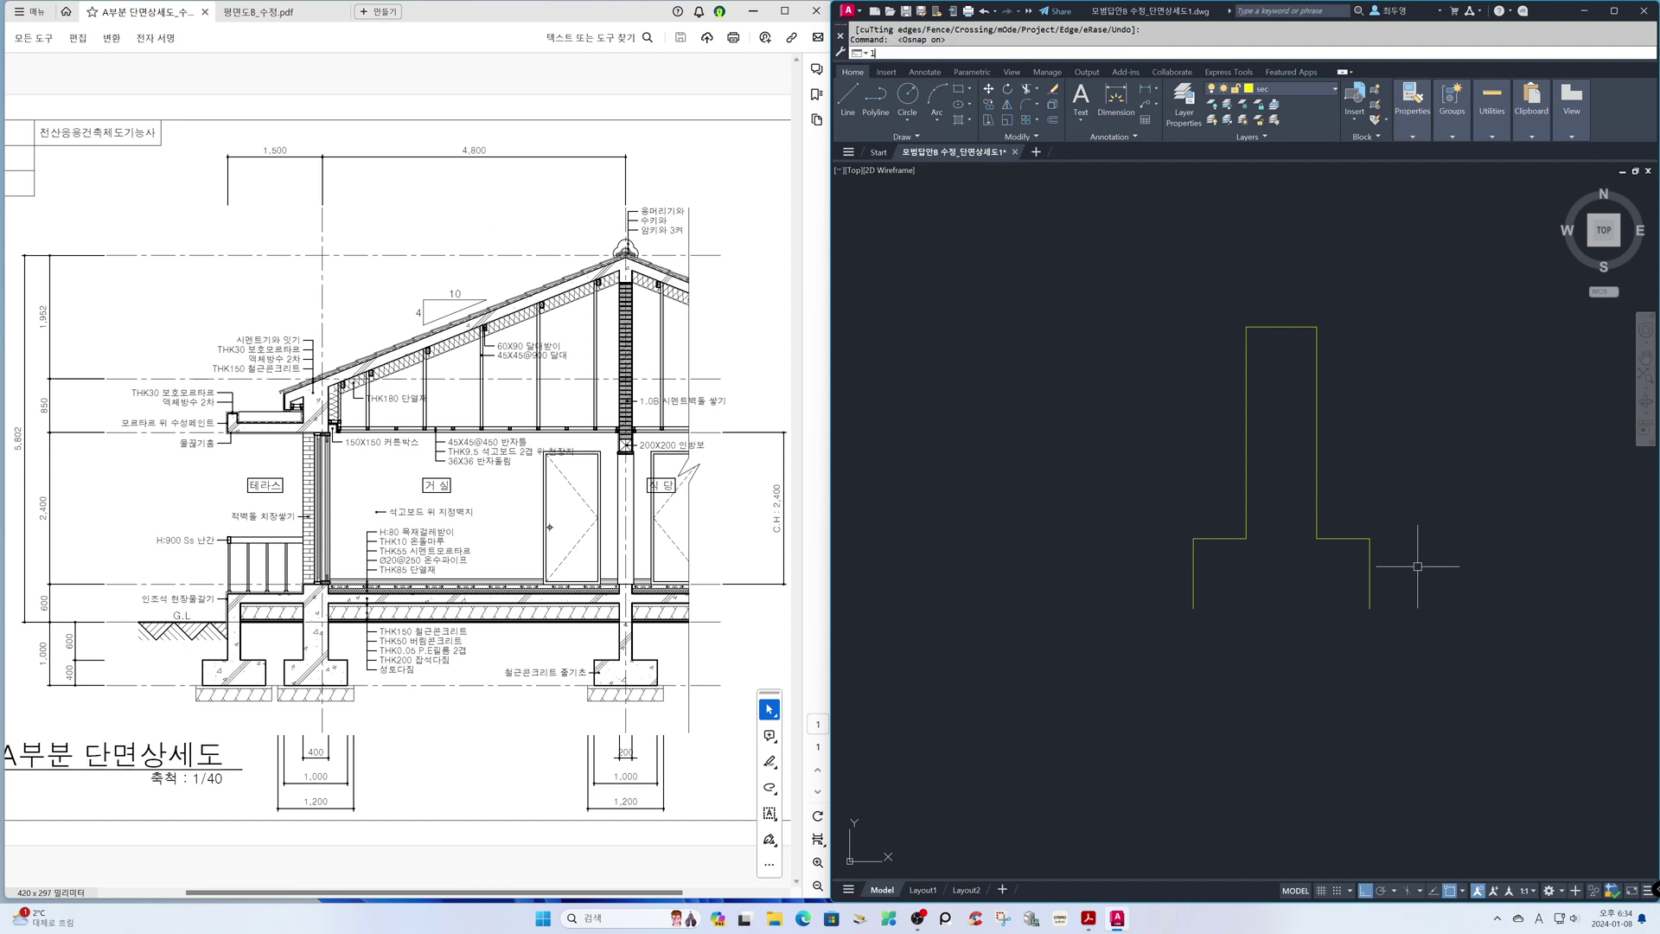
pyautogui.press('Return')
pyautogui.click(1370, 609)
pyautogui.click(1193, 608)
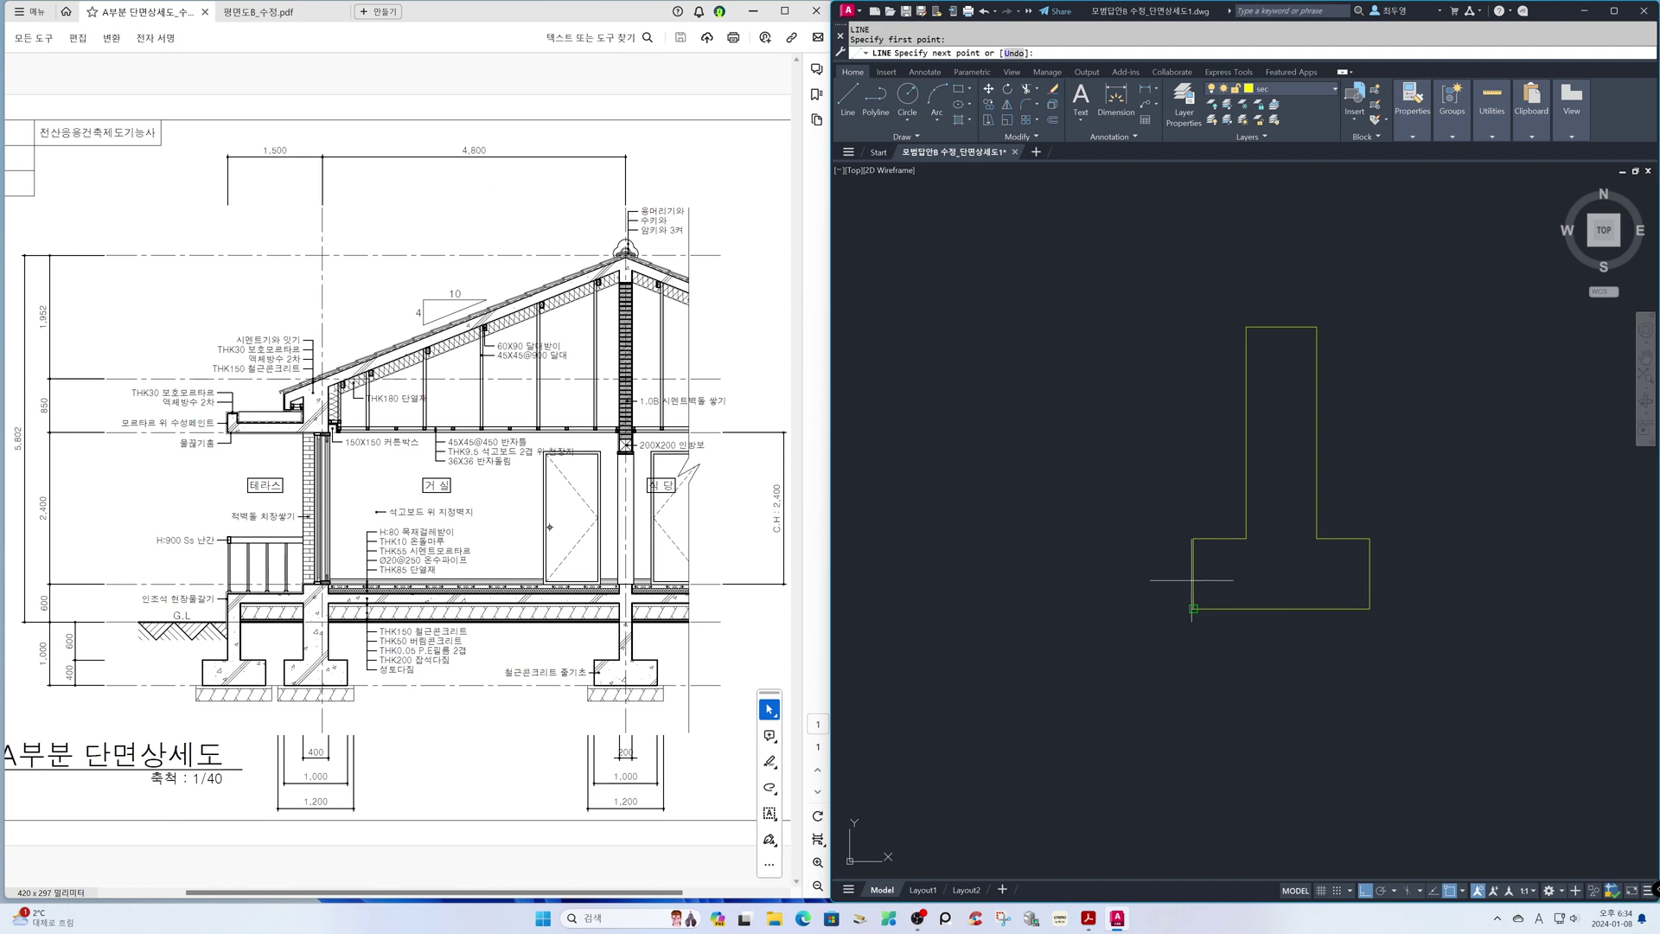
pyautogui.press('Return')
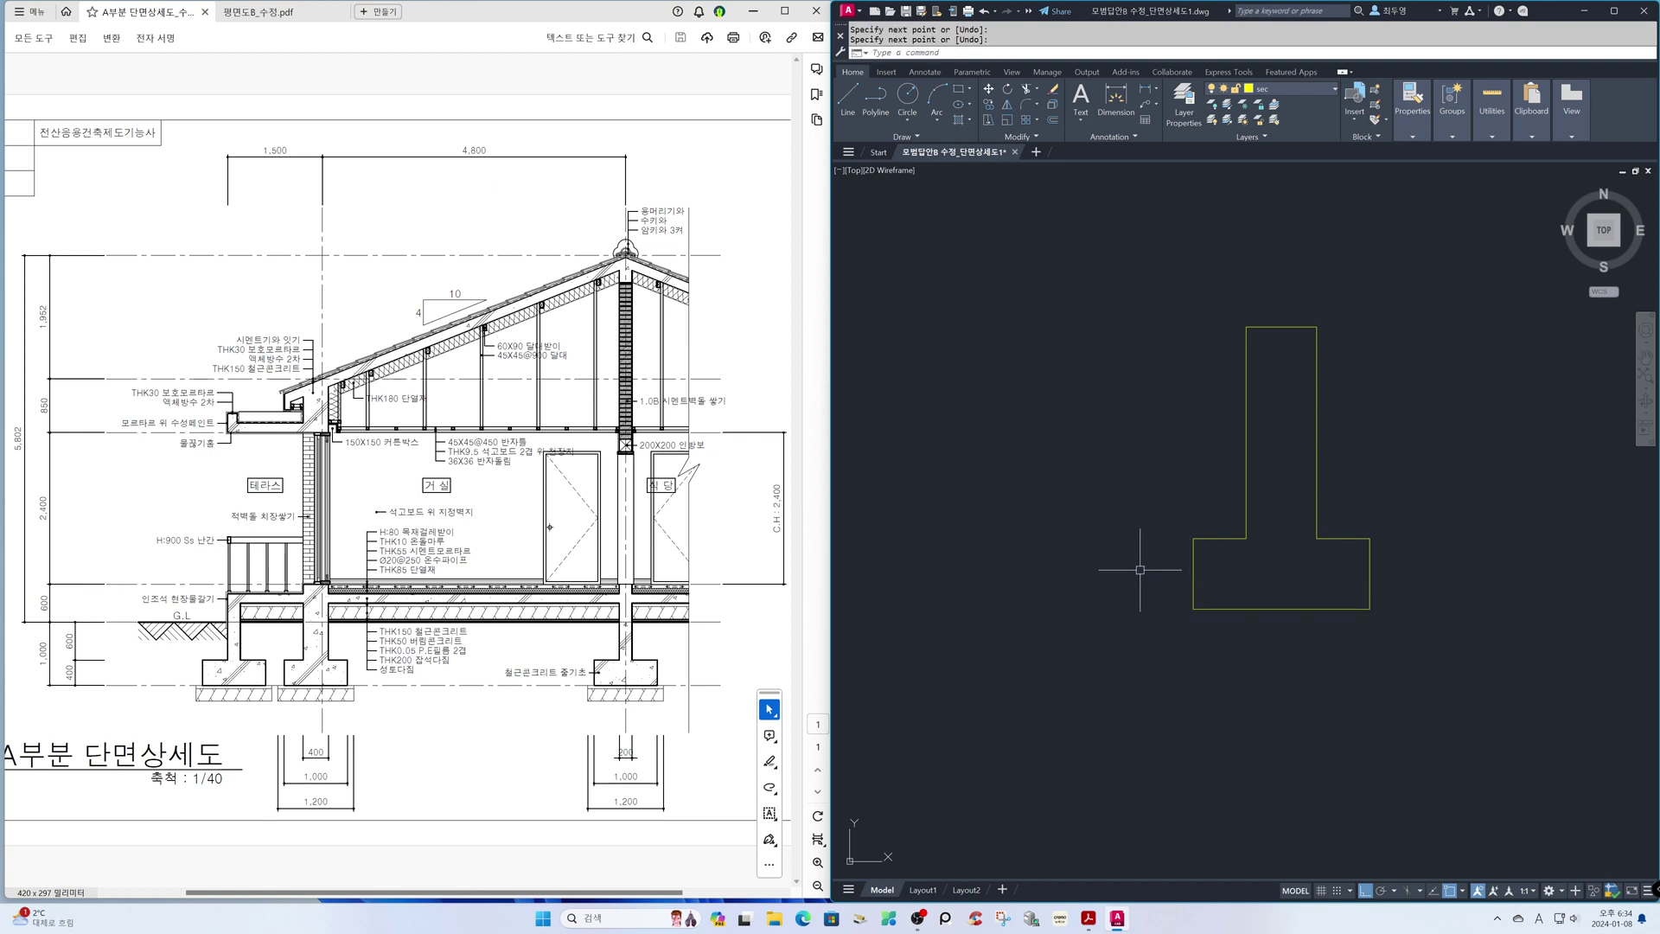
# Step: Offset the footing base line 50 downward on the fin layer for the blinding concrete
pyautogui.click(1285, 89)
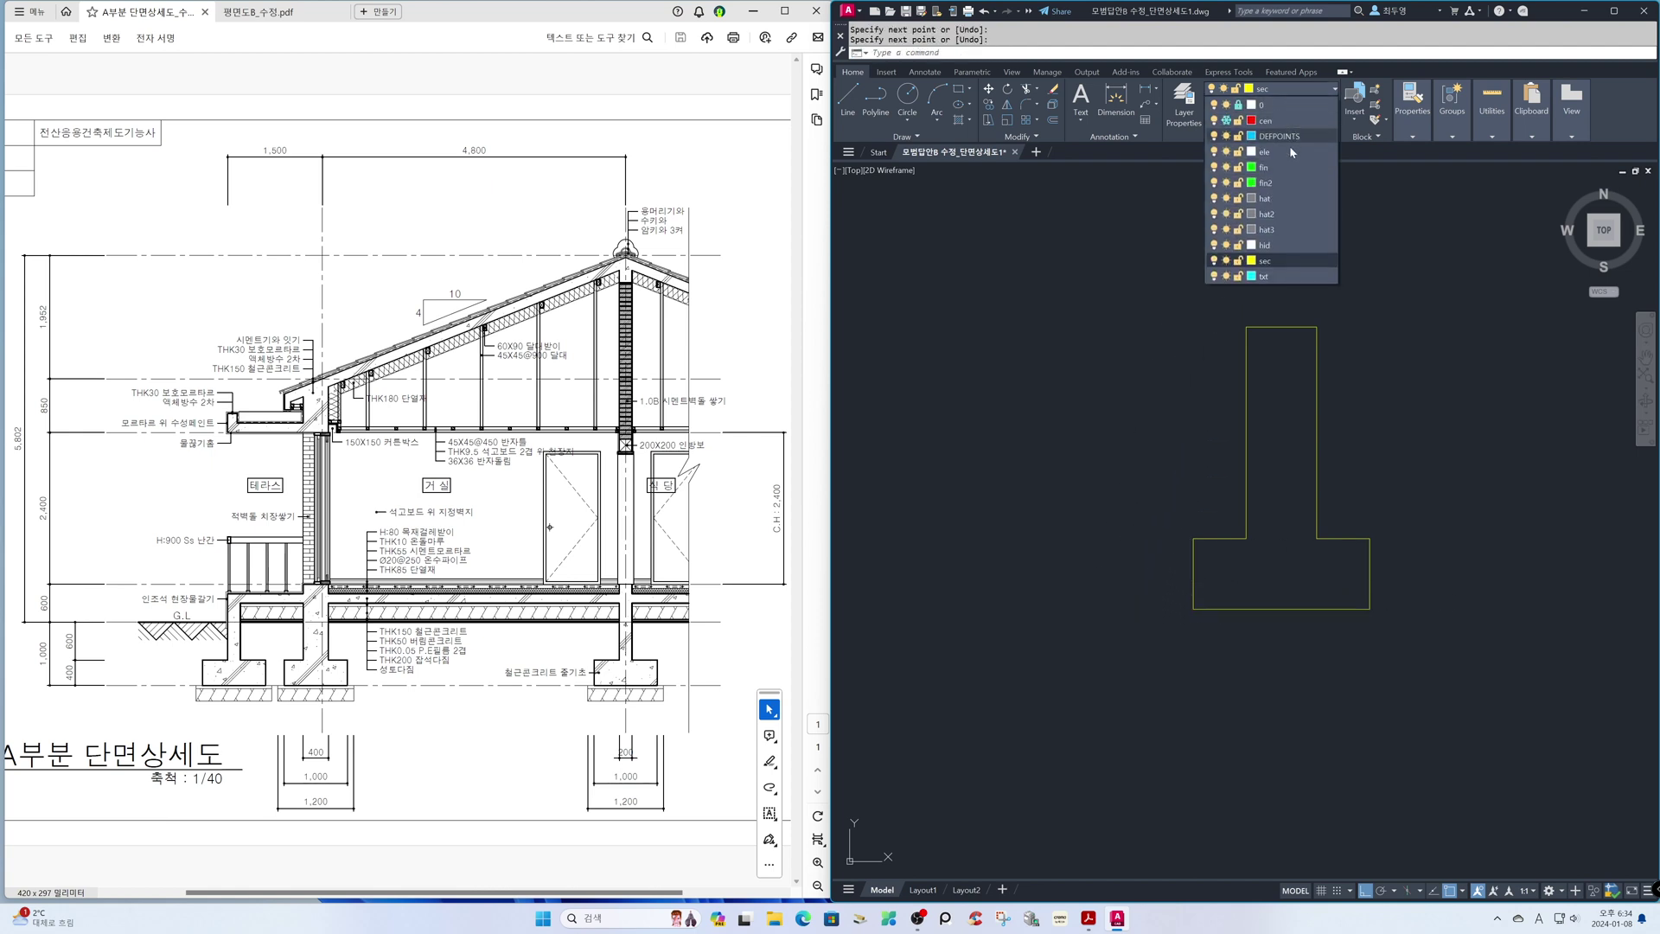
pyautogui.click(1289, 162)
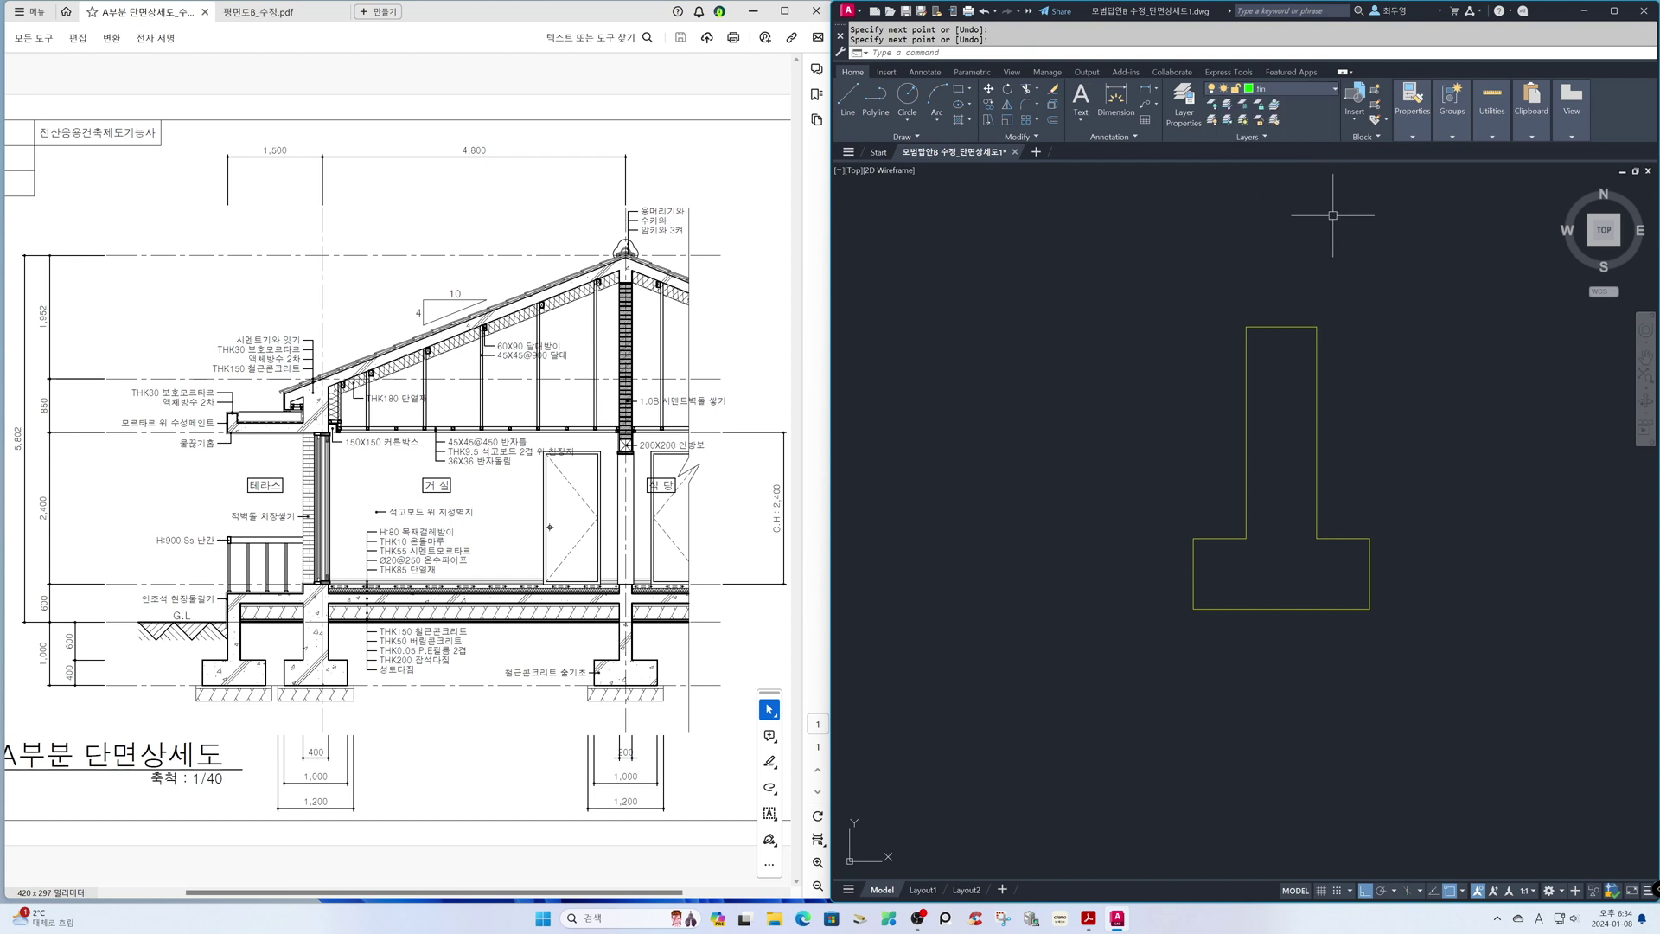
pyautogui.press('F3')
pyautogui.write('o')
pyautogui.press('Return')
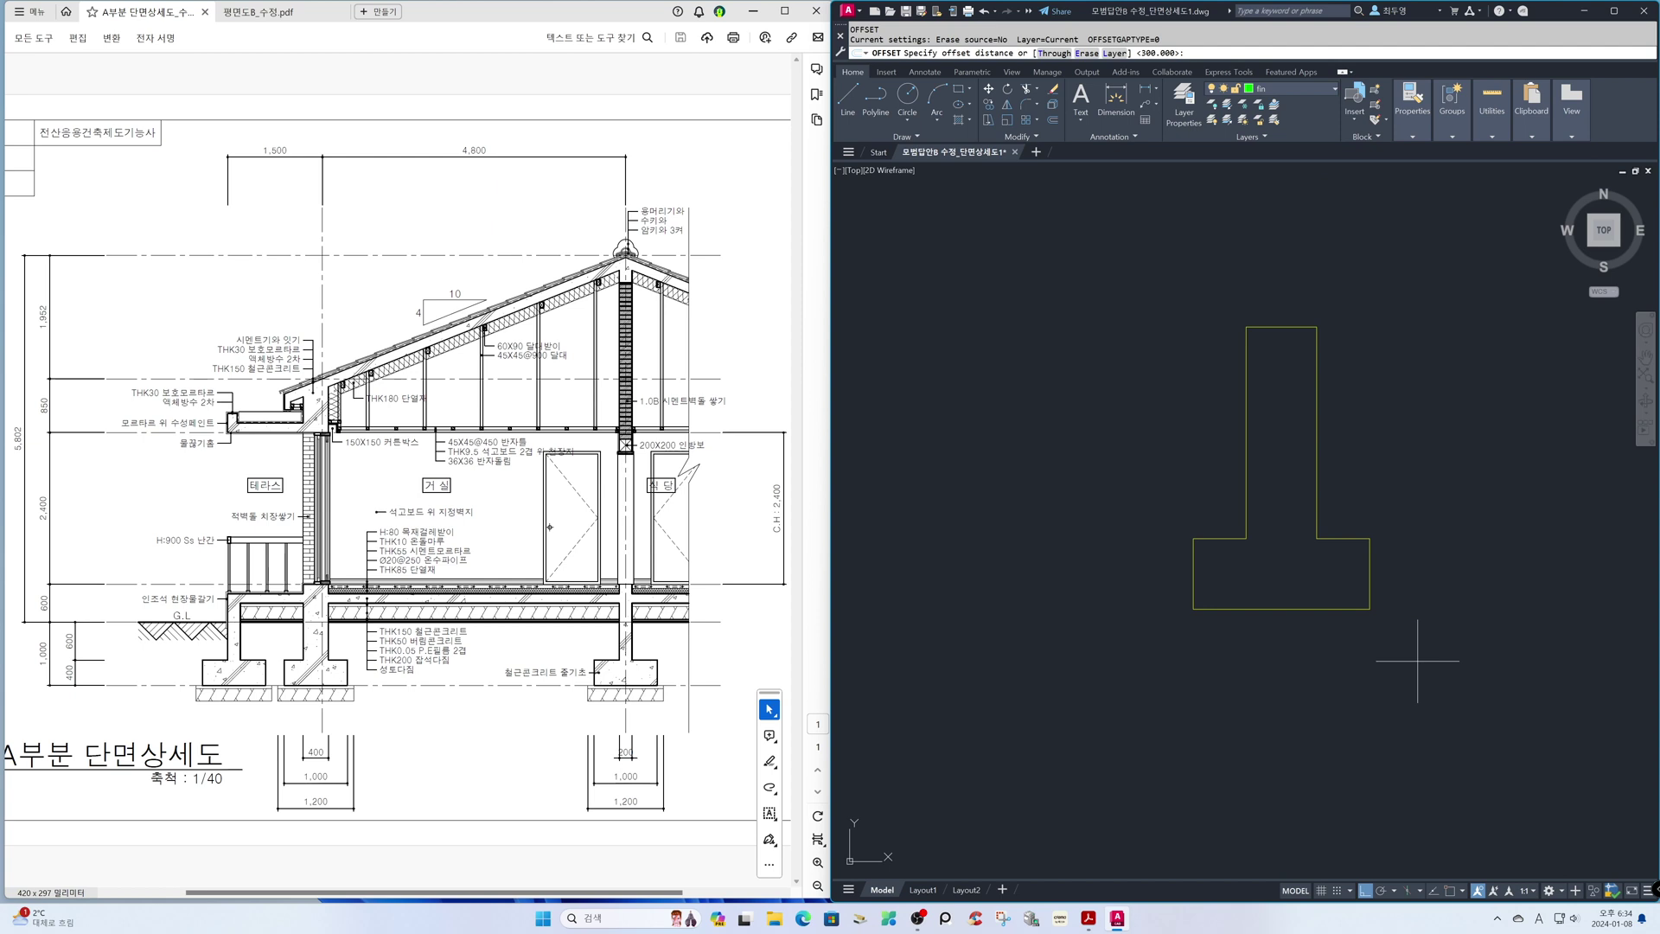
pyautogui.write('50')
pyautogui.press('Return')
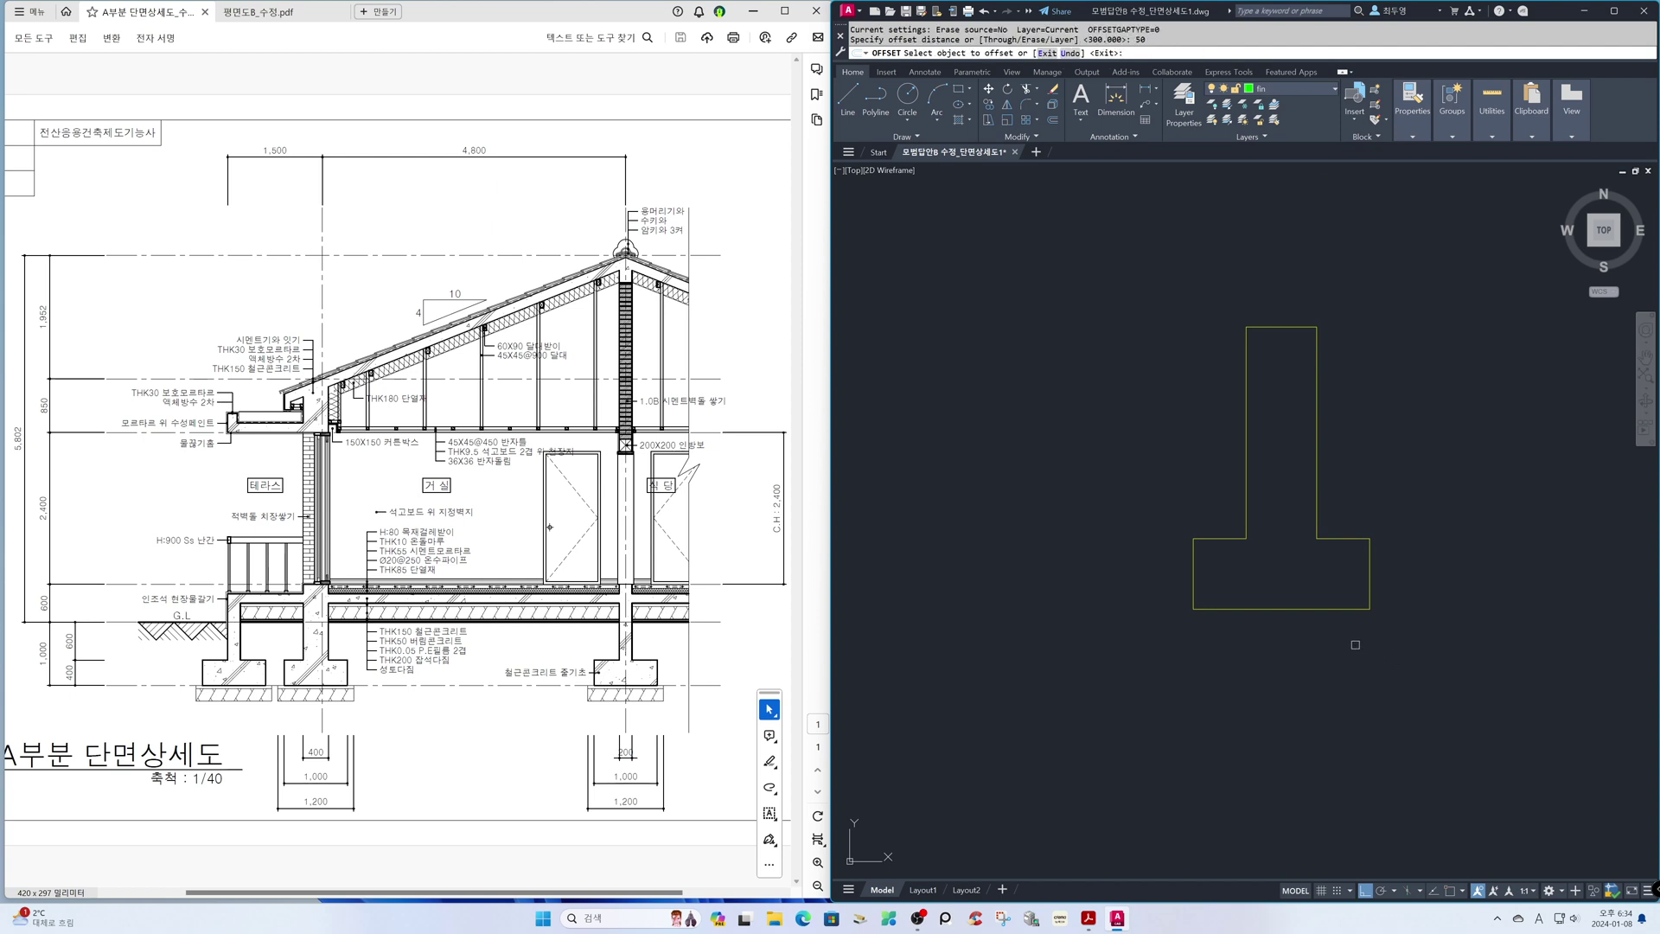
pyautogui.click(1325, 612)
pyautogui.click(1321, 655)
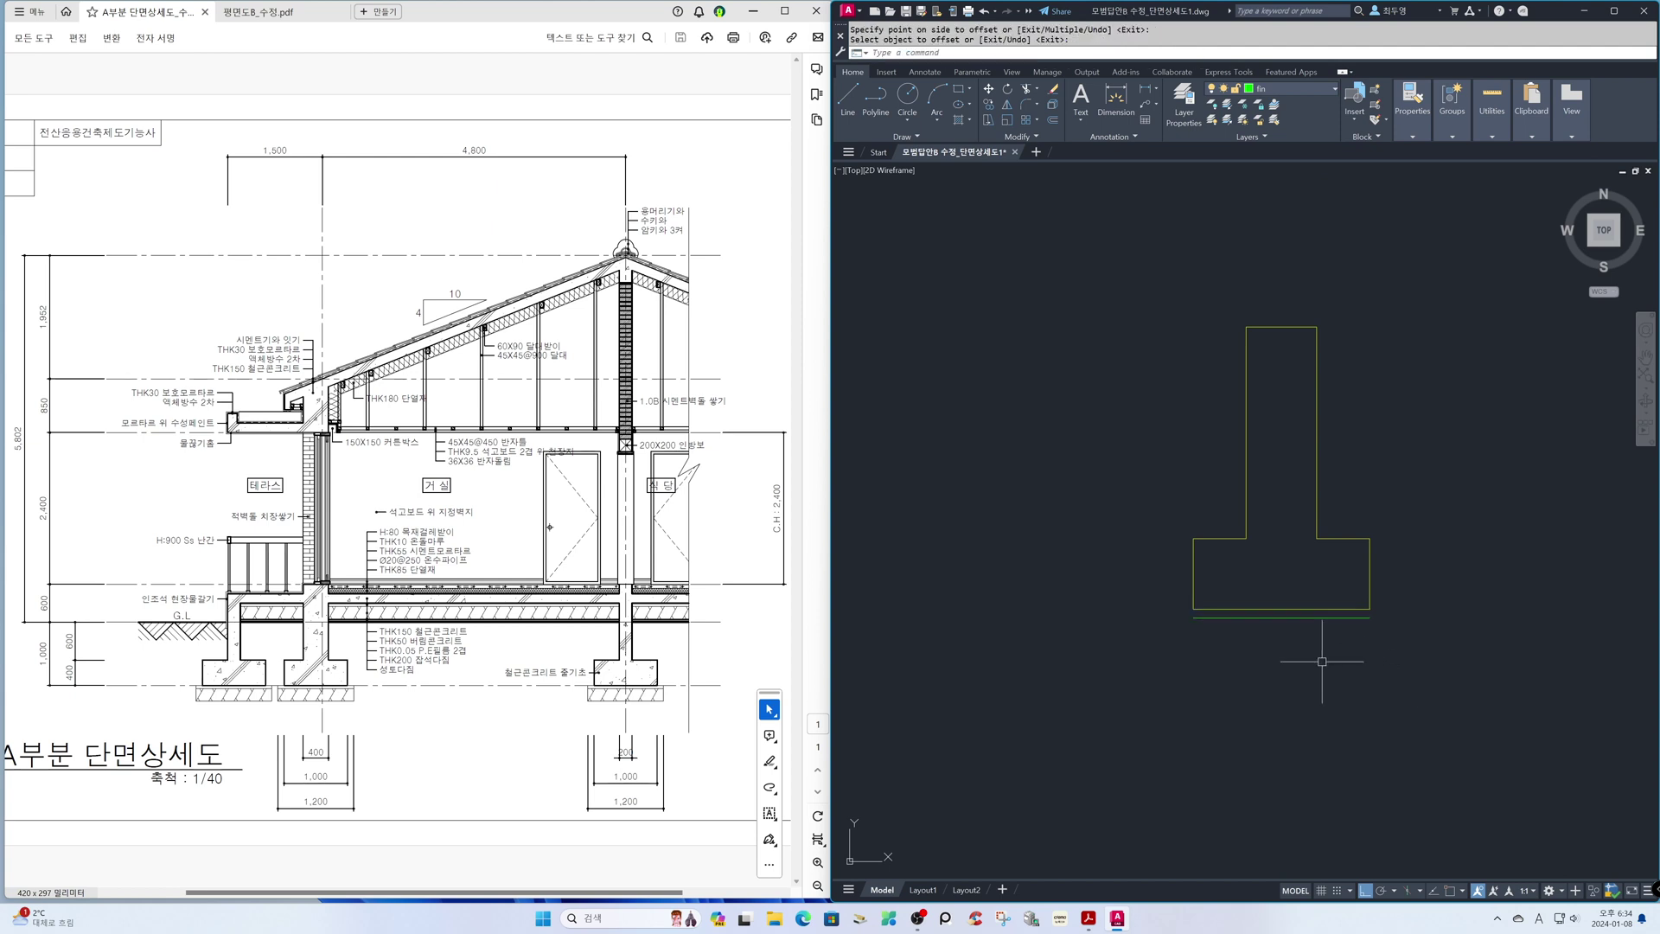
pyautogui.press('Return')
# Step: Offset the green line below the footing 200 downward for the bottom of the rubble base
pyautogui.press('Return')
pyautogui.write('200')
pyautogui.press('Return')
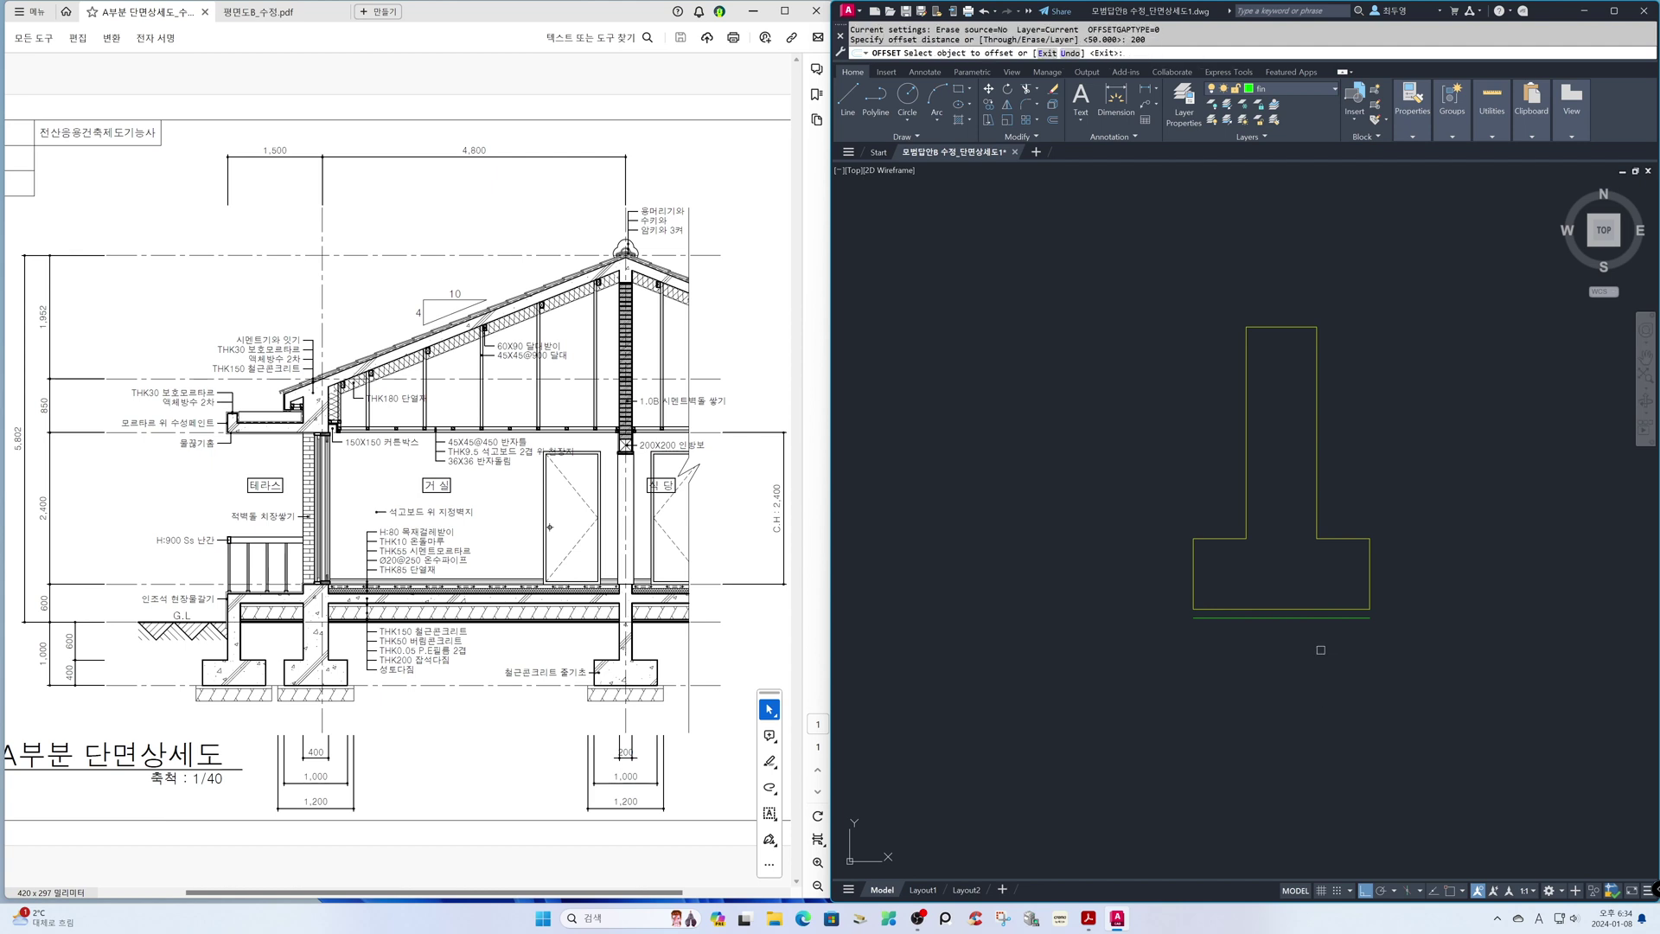
pyautogui.click(1319, 619)
pyautogui.click(1322, 673)
pyautogui.press('Return')
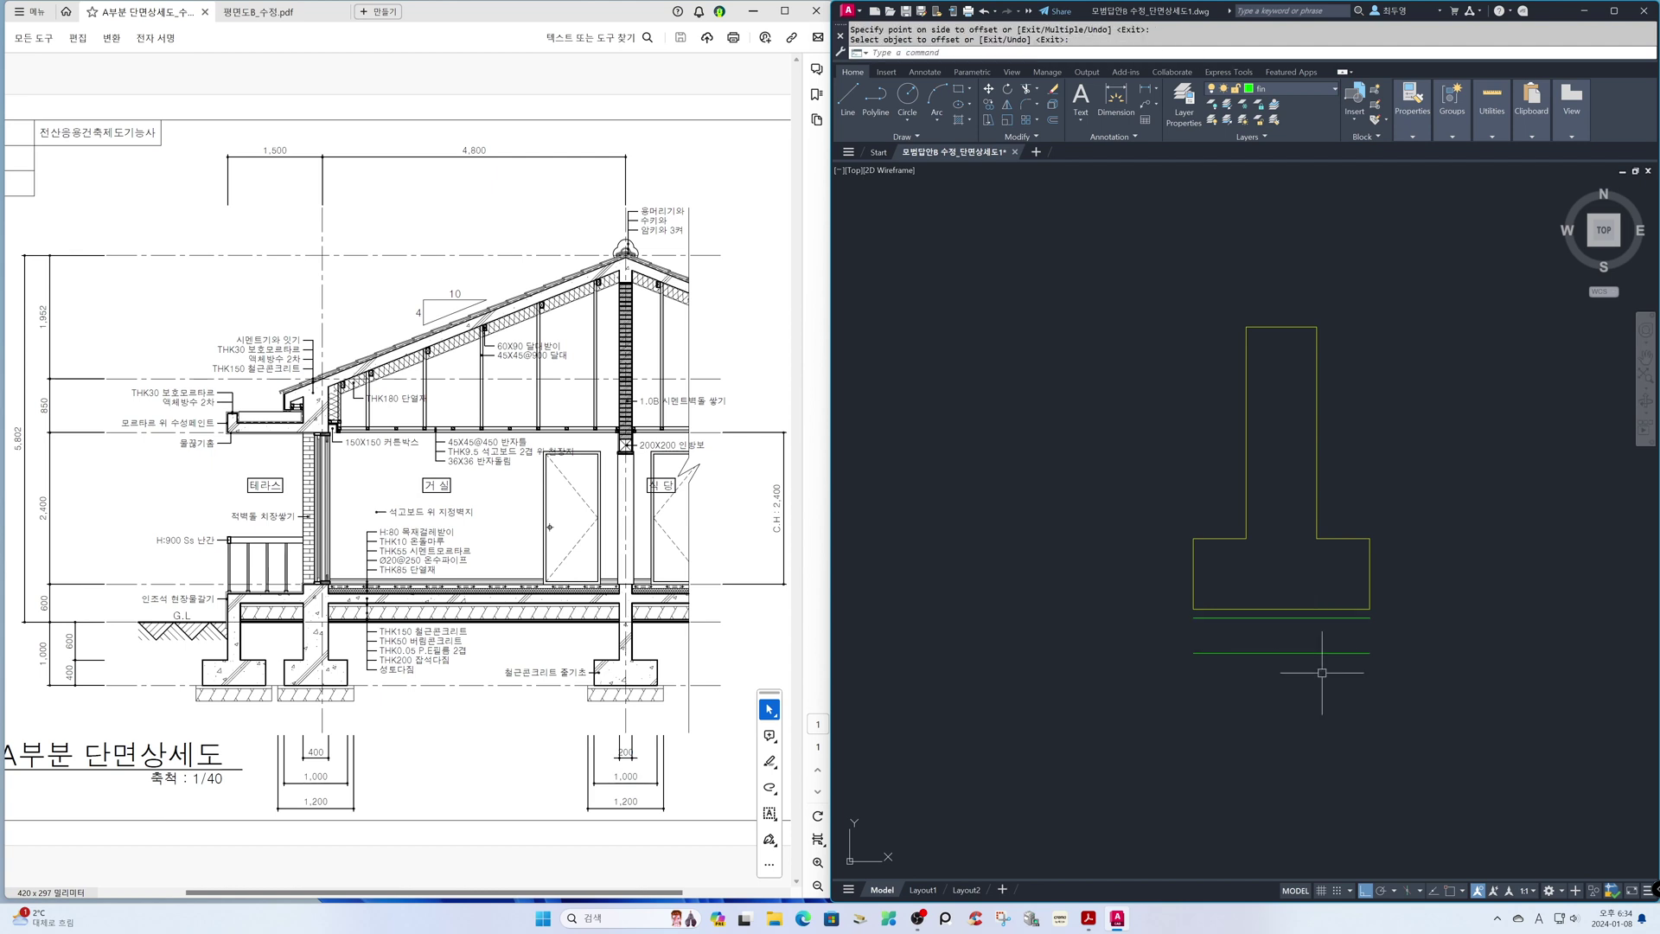
# Step: Stretch the right ends of both green lines below the footing 100 outward
pyautogui.write('s')
pyautogui.press('Return')
pyautogui.click(1413, 685)
pyautogui.click(1359, 614)
pyautogui.press('Return')
pyautogui.click(1341, 637)
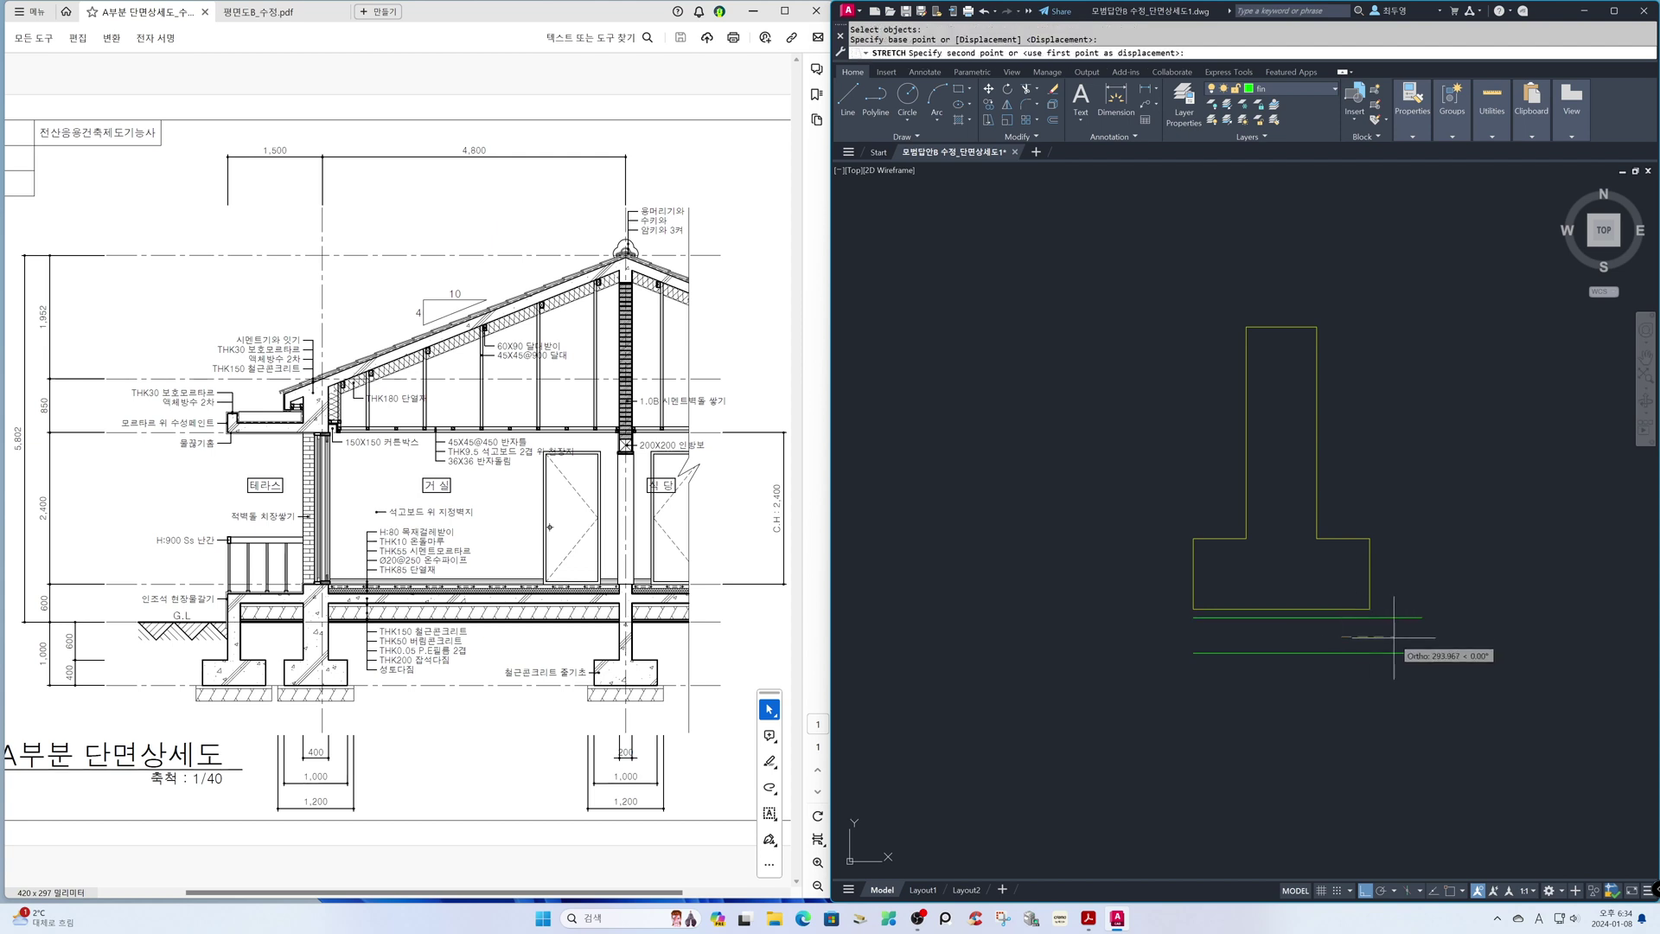
pyautogui.press('Return')
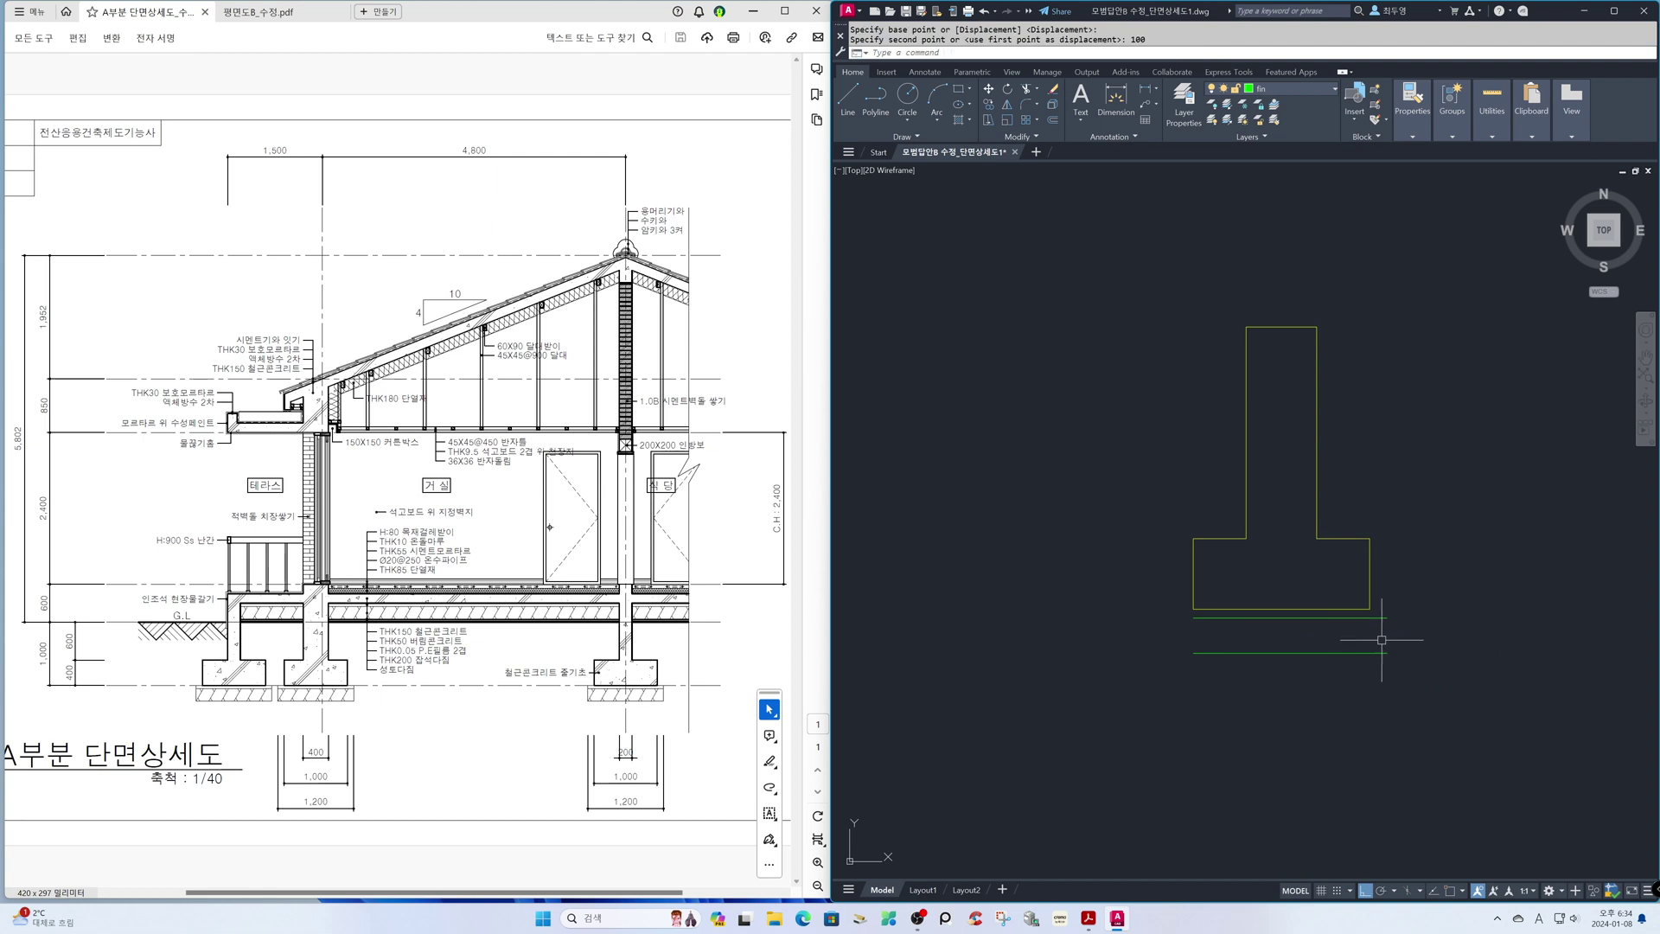
# Step: Stretch the left ends of both green lines below the footing 100 outward
pyautogui.press('Return')
pyautogui.click(1230, 689)
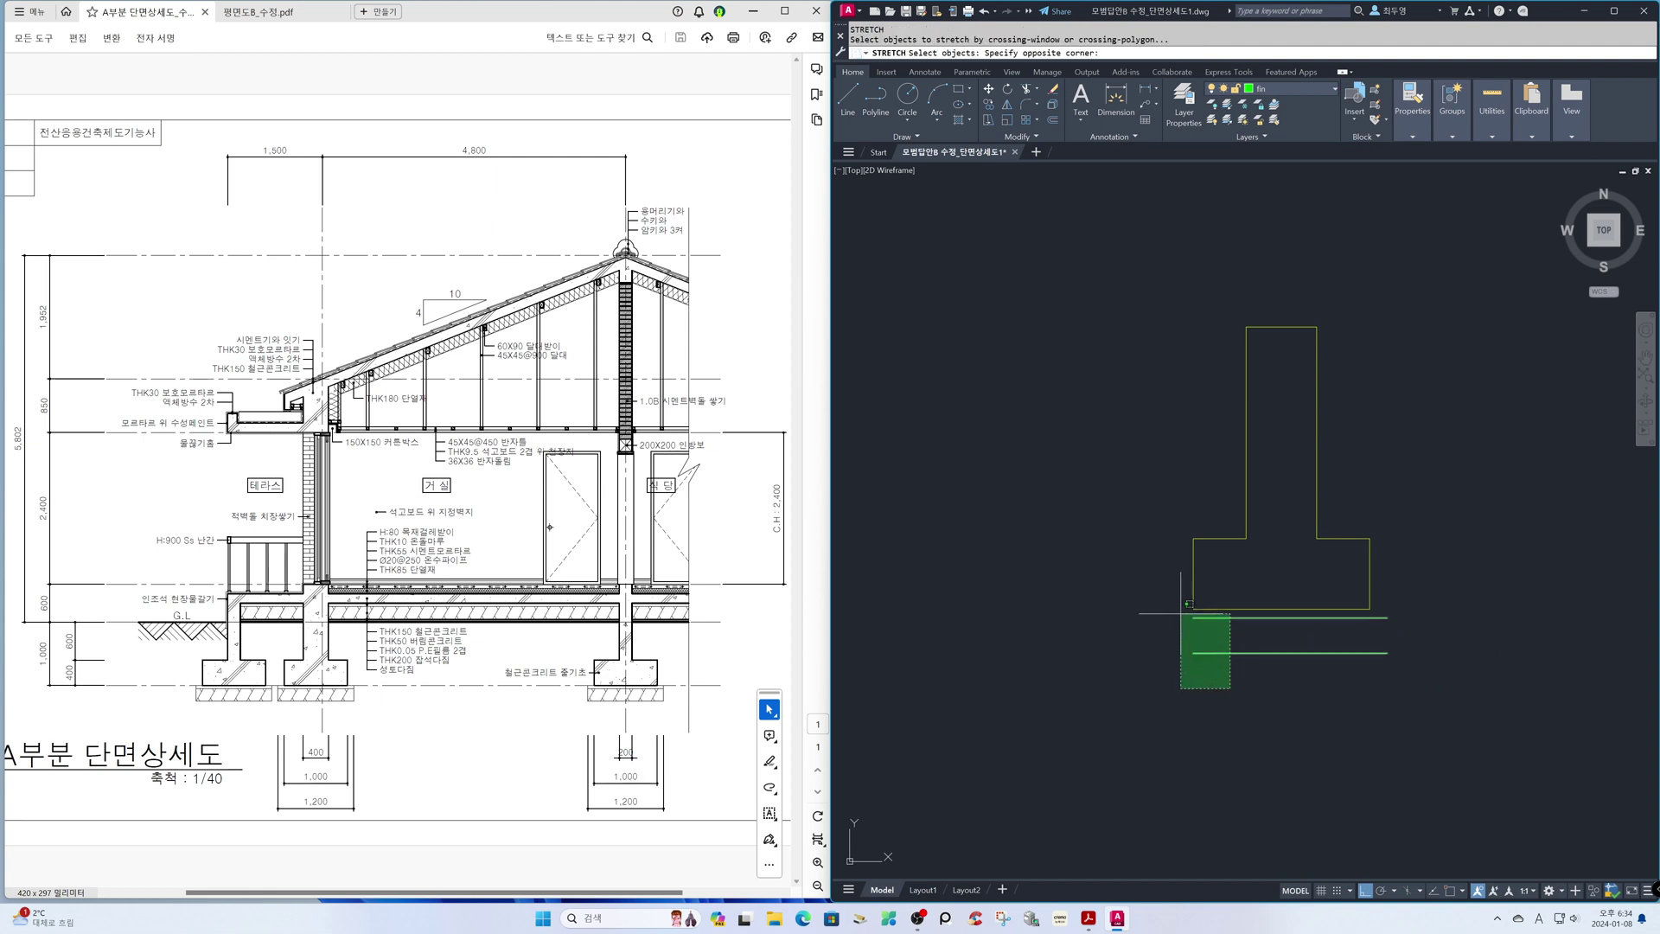
pyautogui.click(1182, 618)
pyautogui.press('Return')
pyautogui.click(1231, 640)
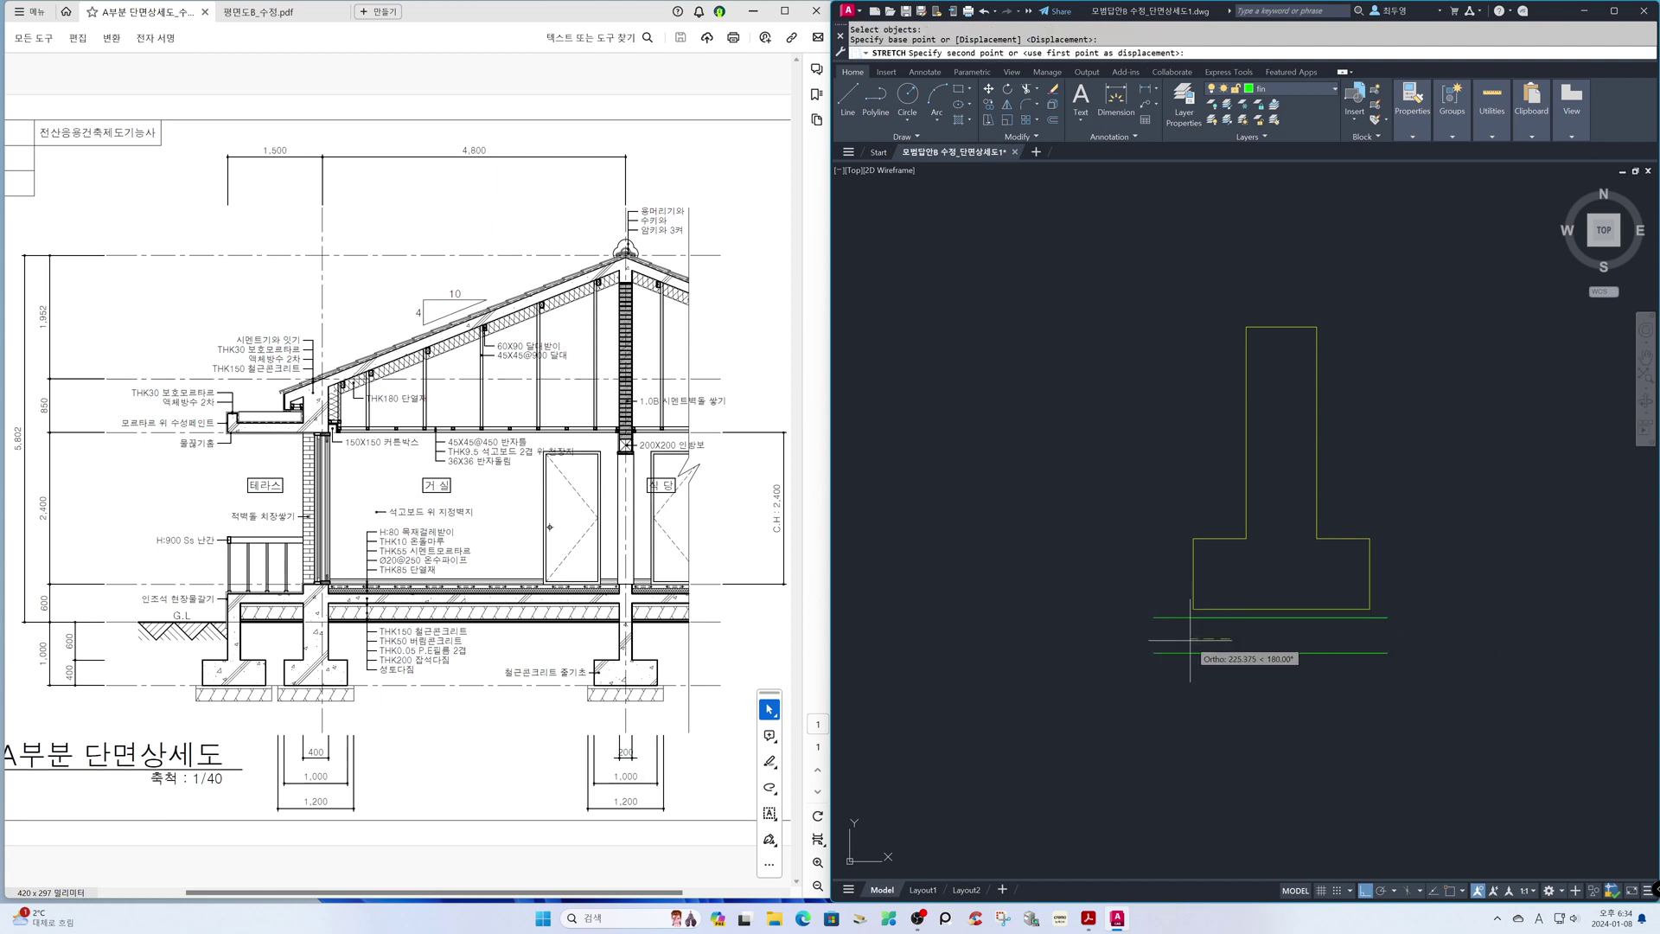
pyautogui.press('Return')
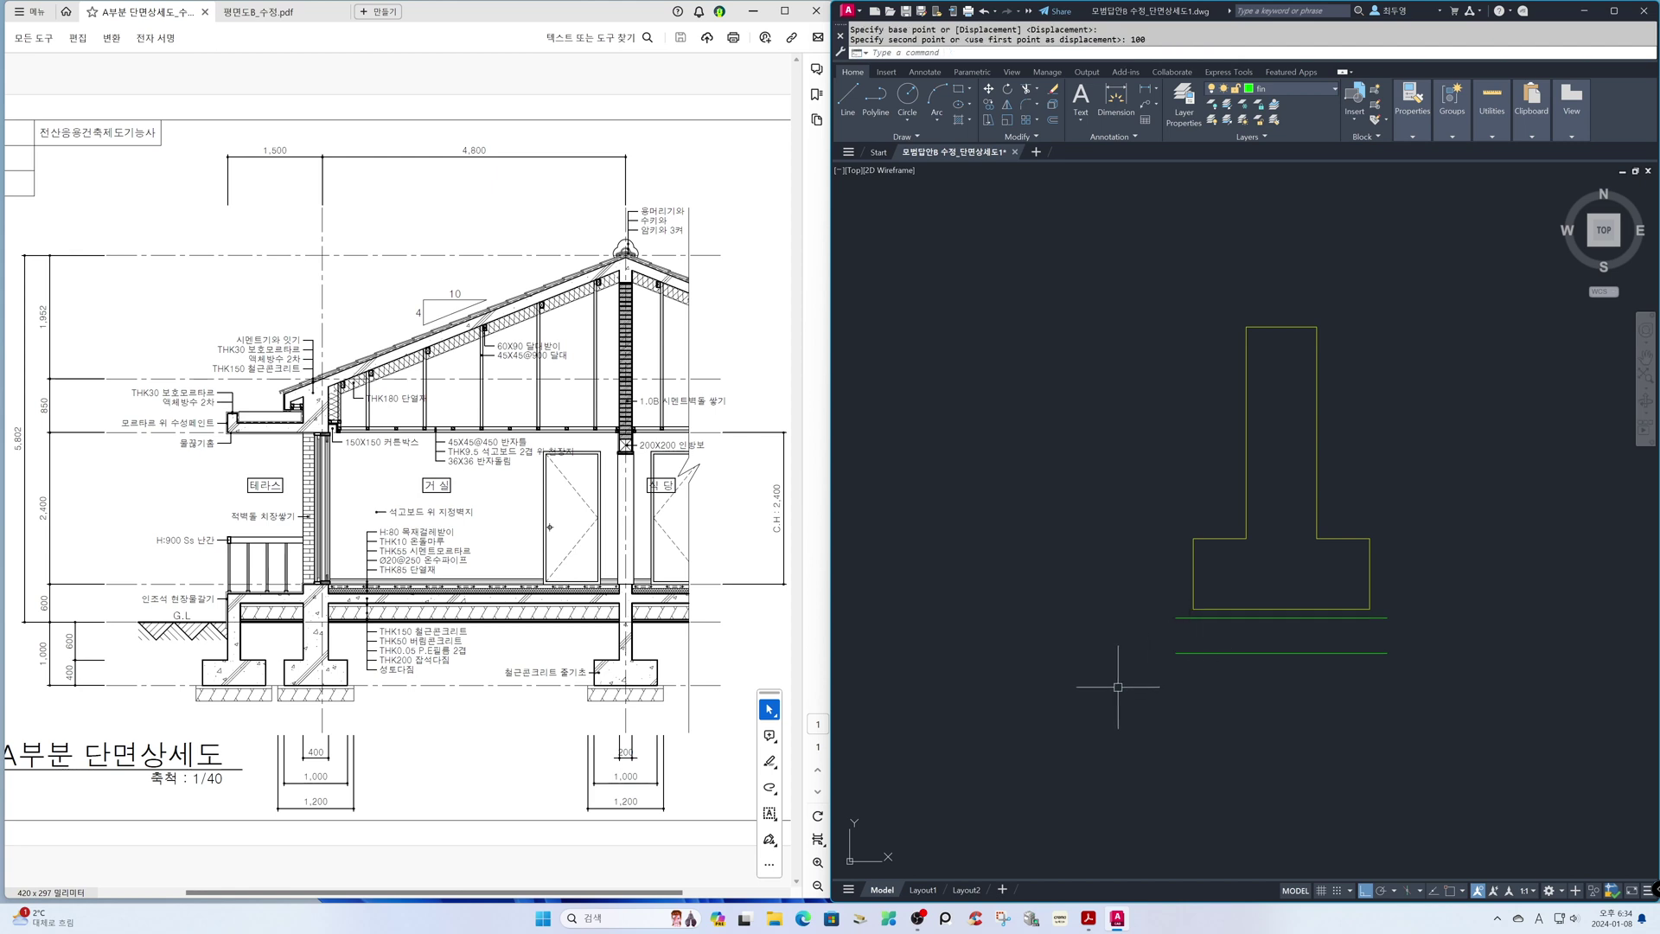
# Step: Draw the left edge of the green base up to the footing base level and across to the footing's lower-left corner
pyautogui.press('F3')
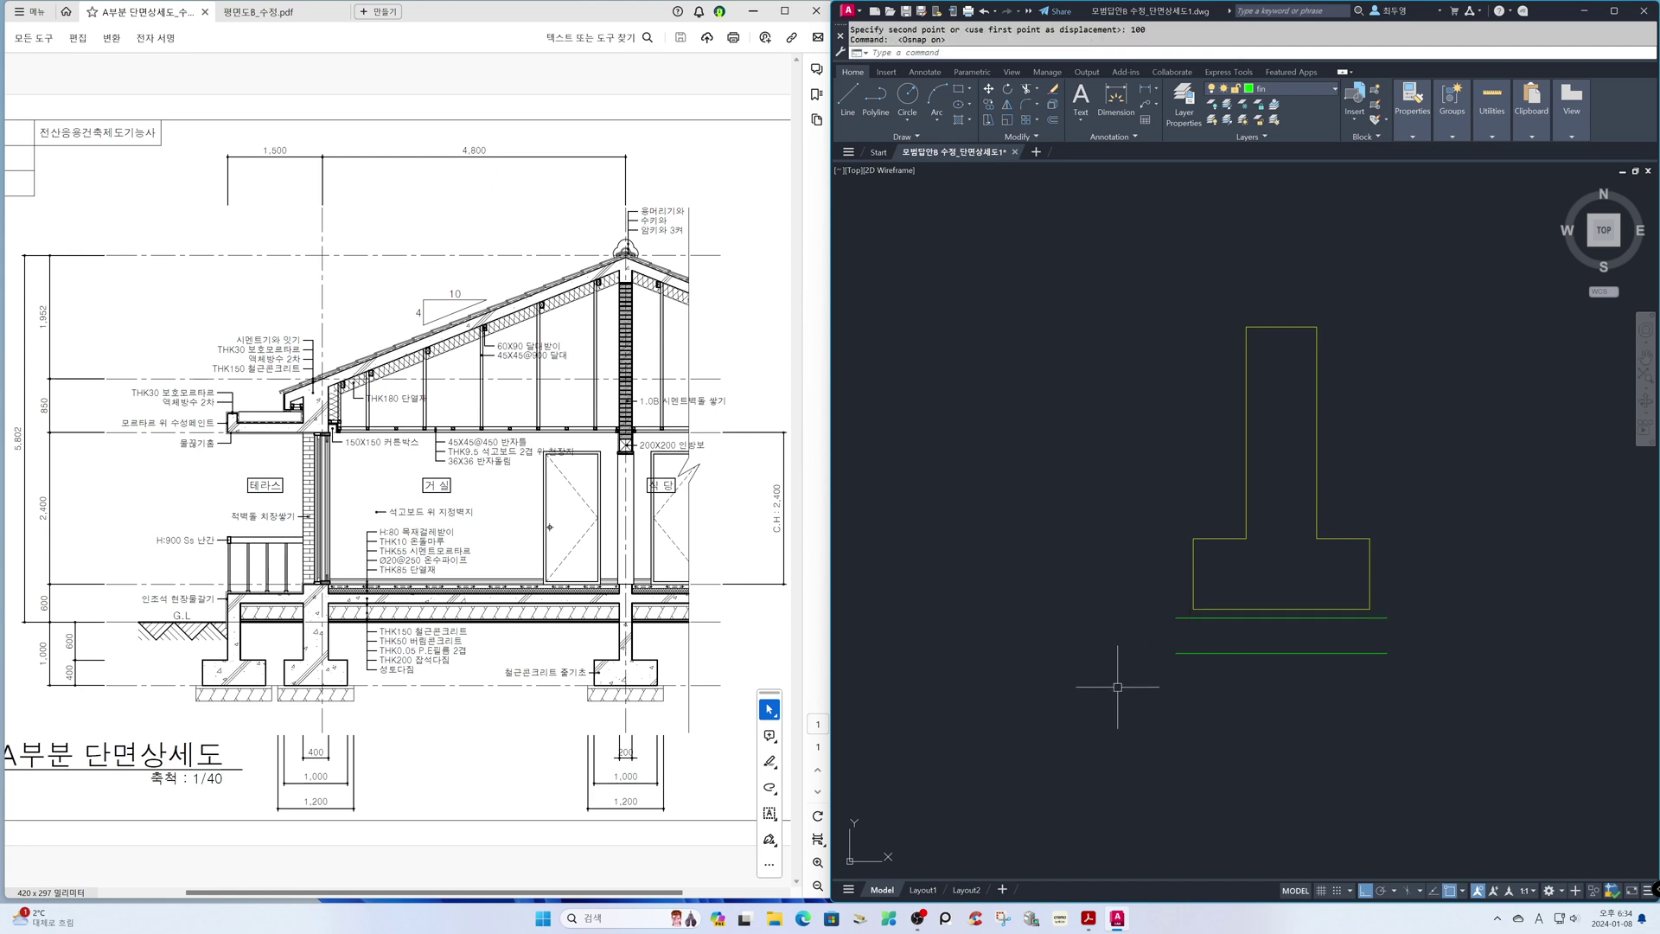
pyautogui.write('l')
pyautogui.press('Return')
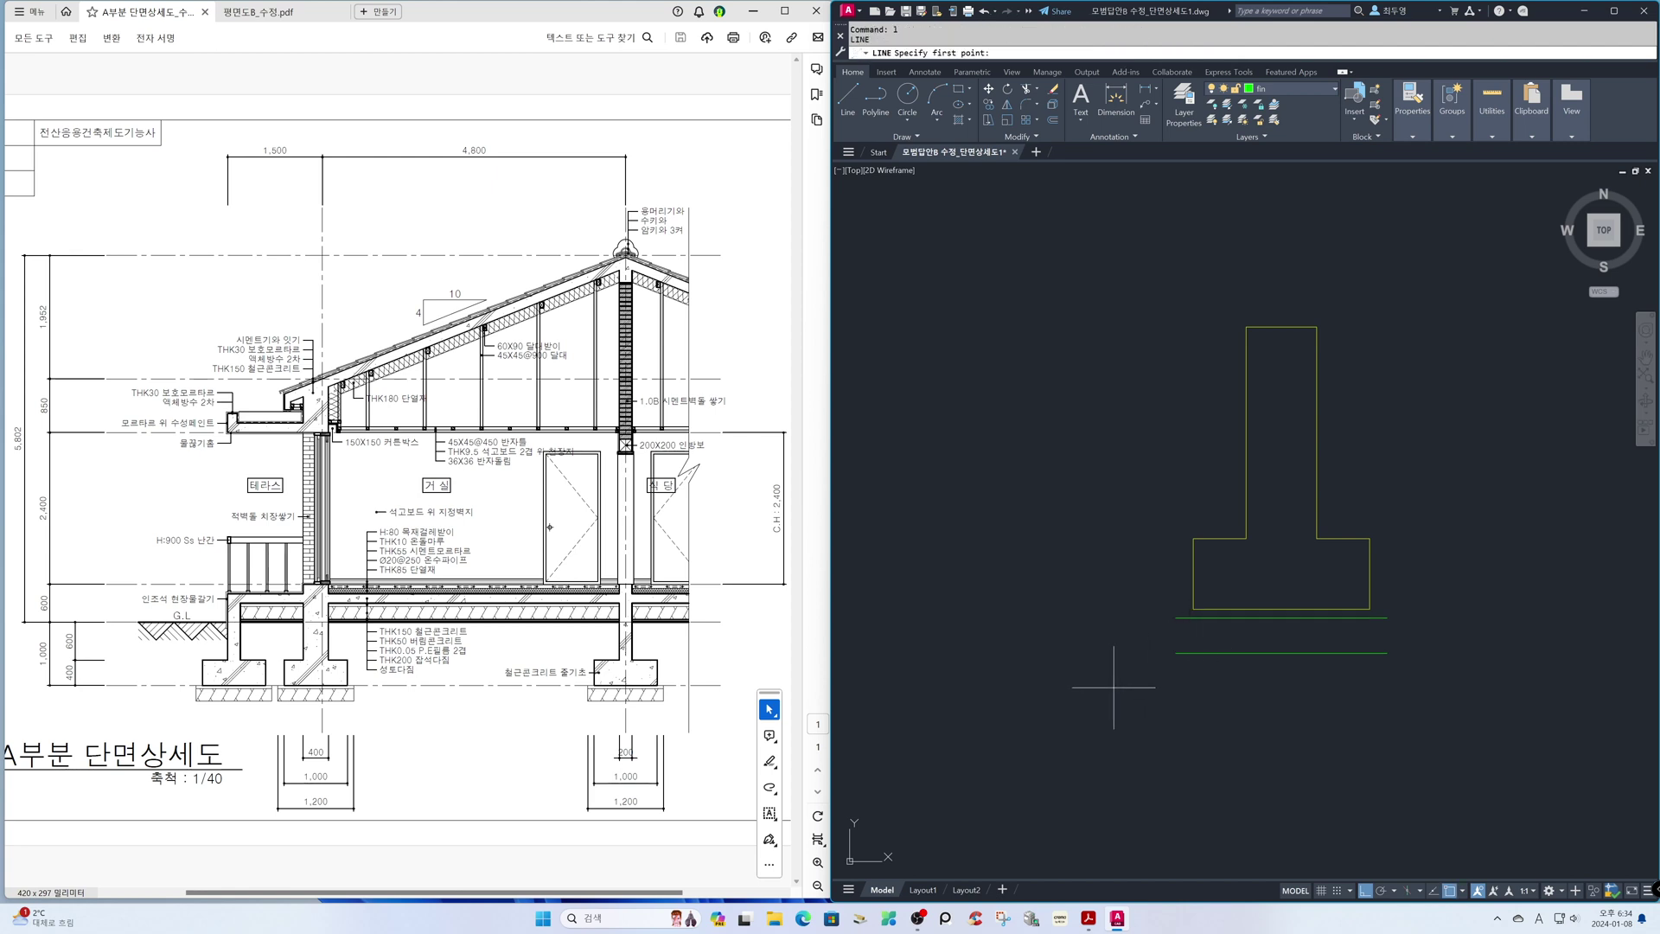
pyautogui.click(1175, 653)
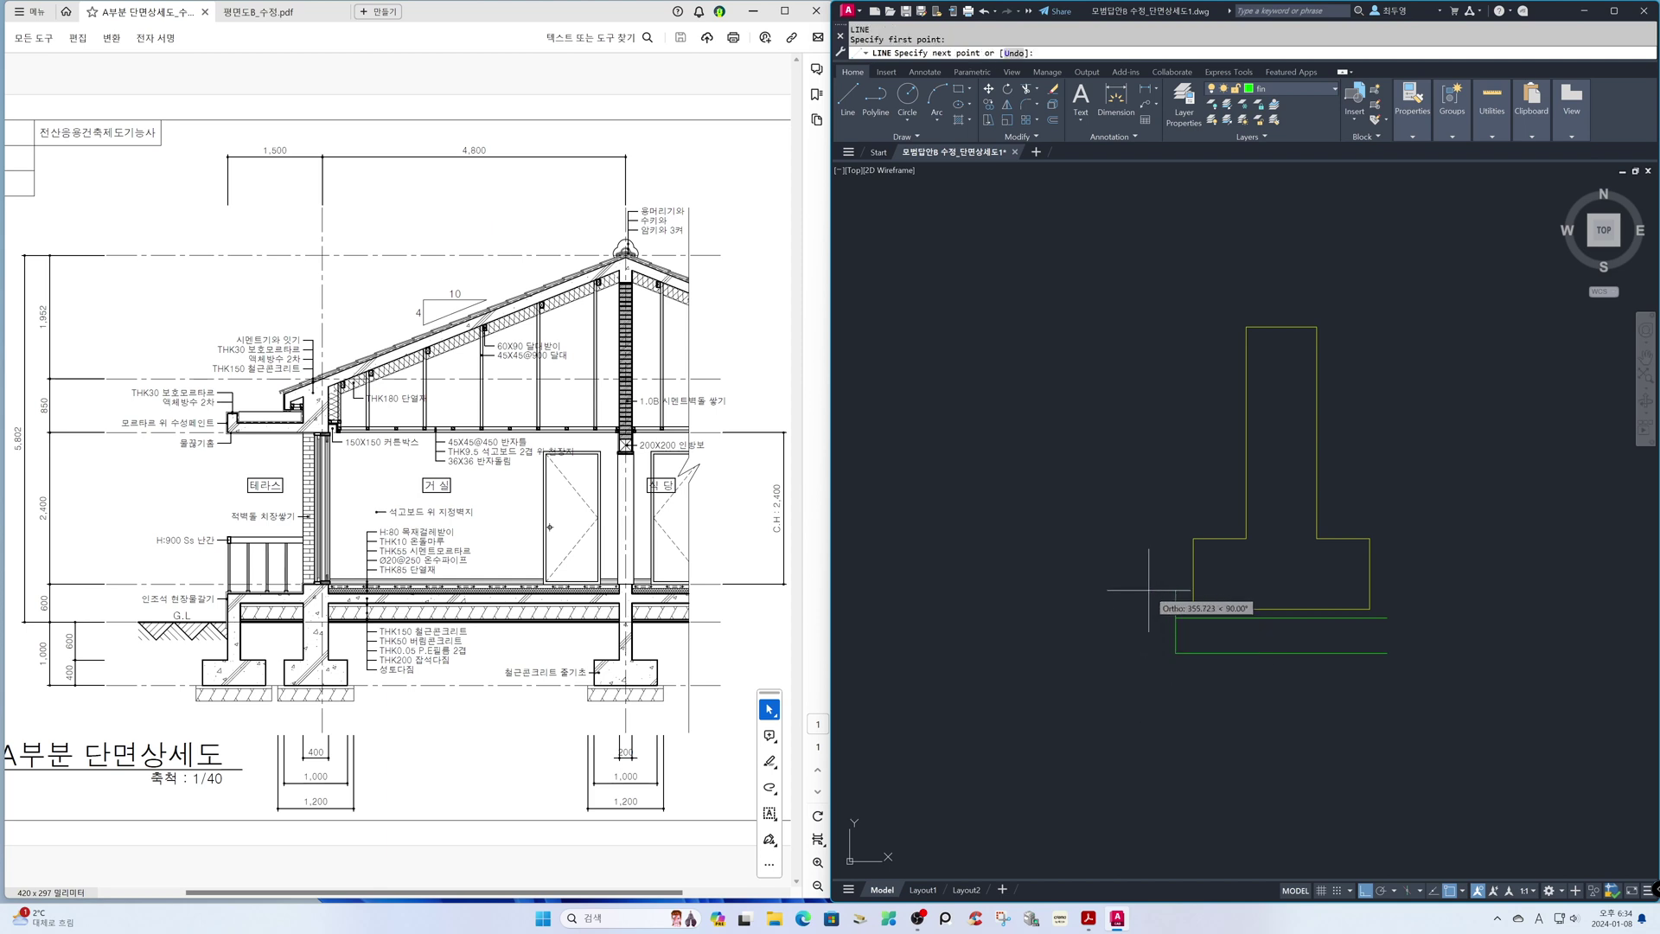
pyautogui.press('F11')
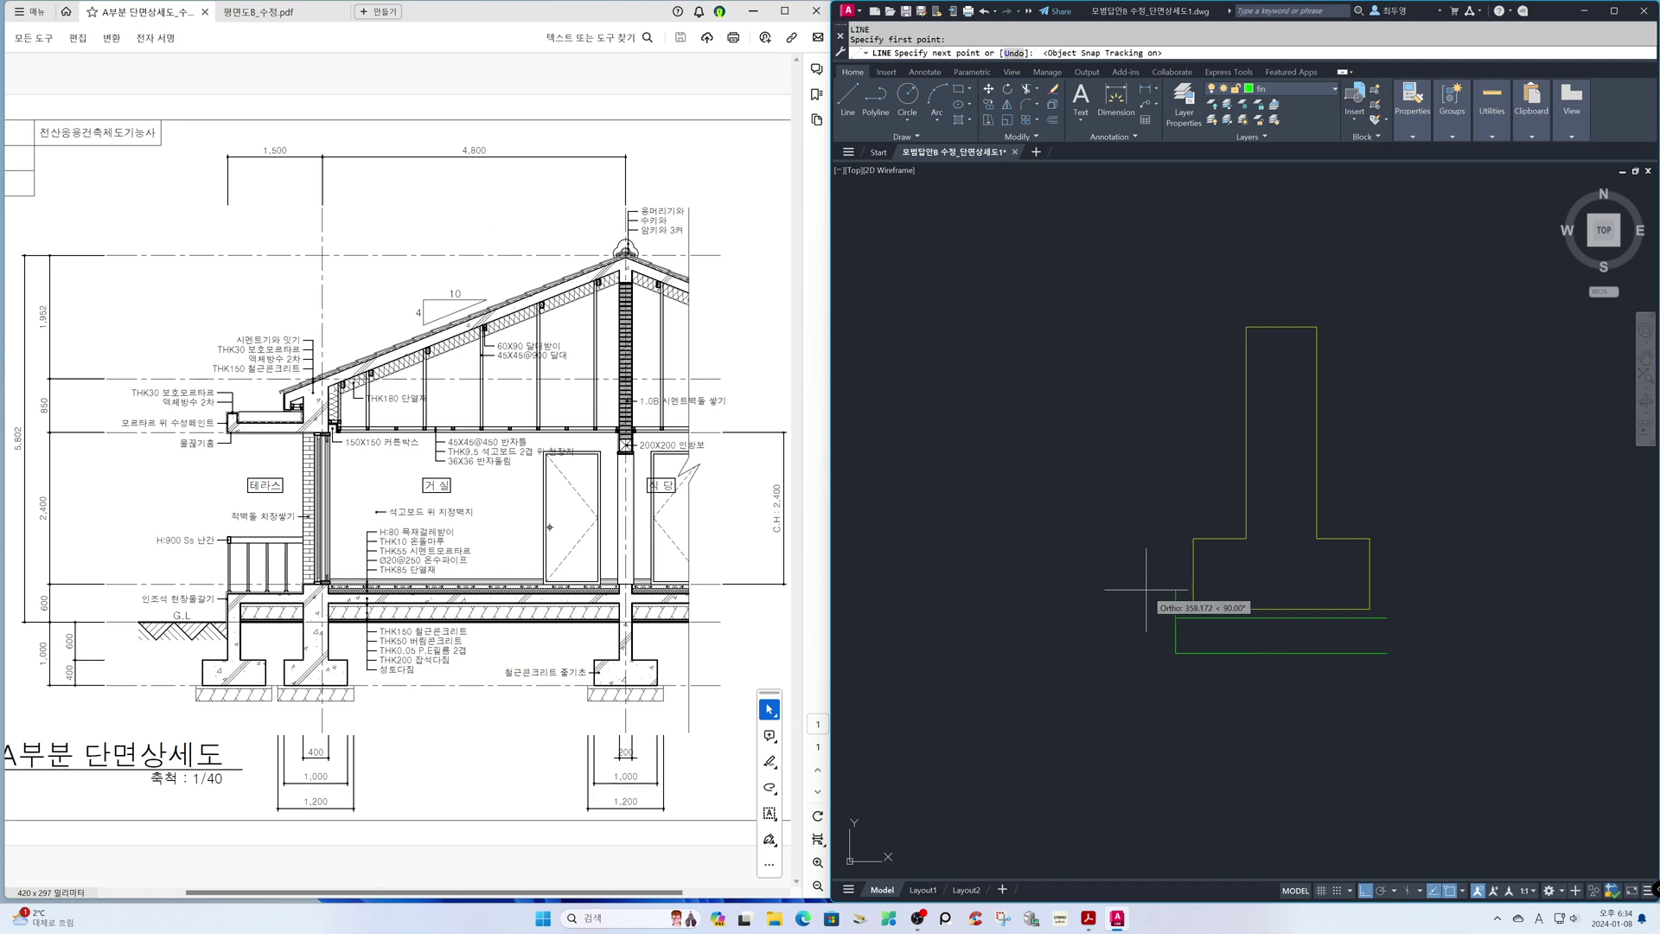
pyautogui.click(1176, 608)
pyautogui.click(1194, 608)
pyautogui.press('Return')
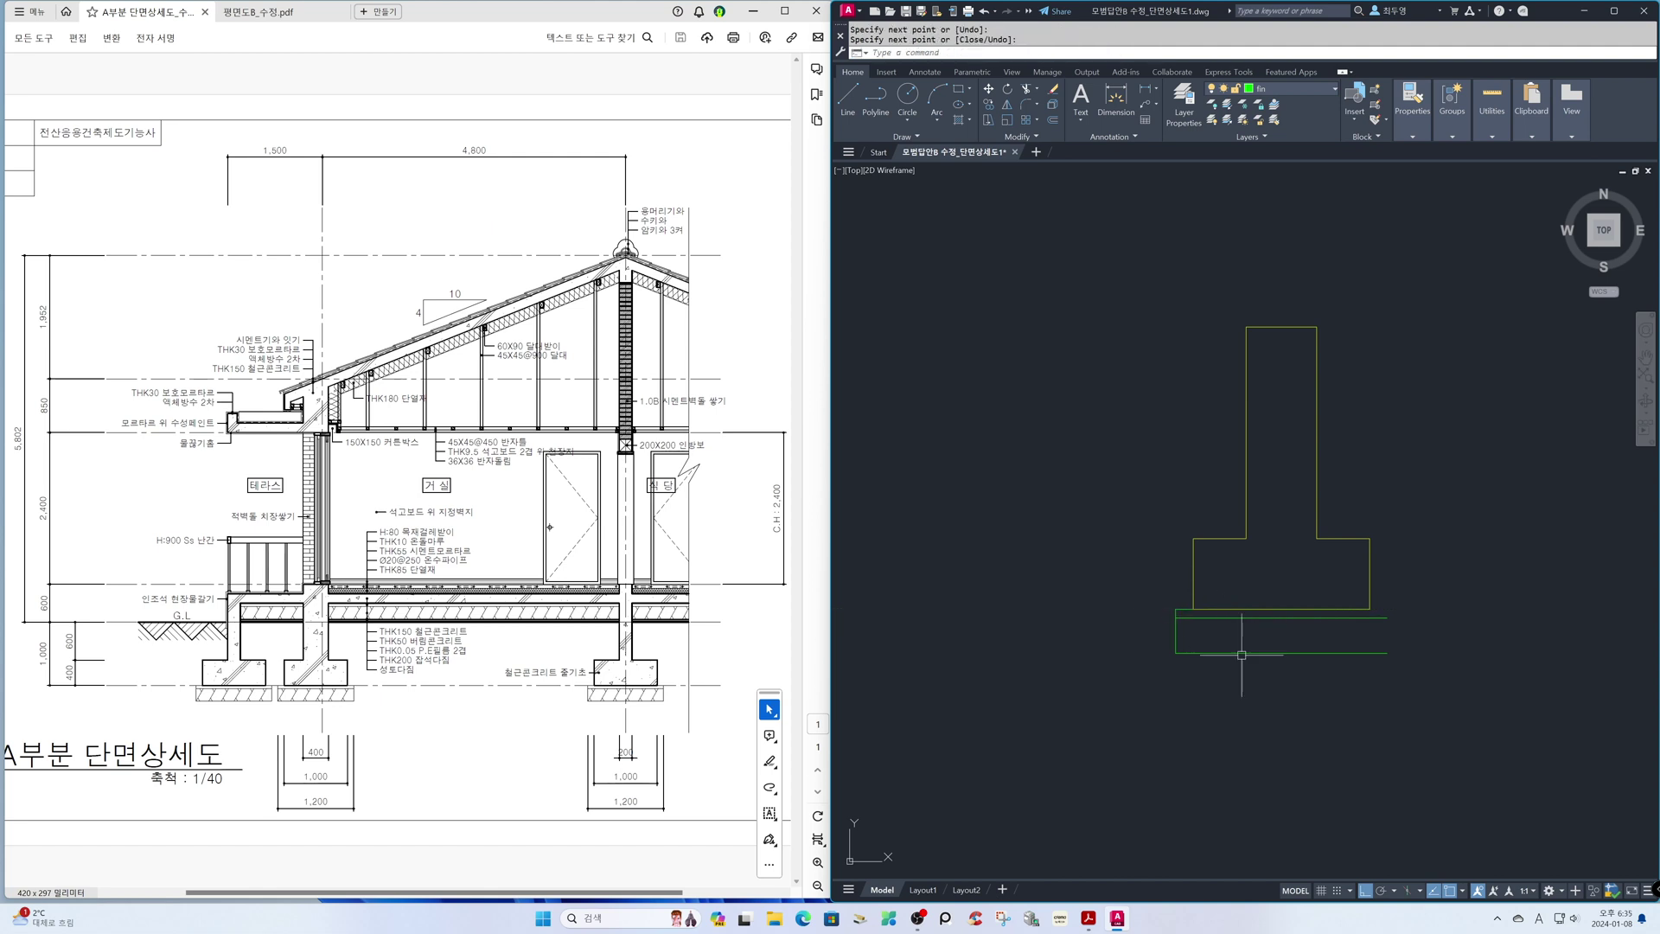
# Step: Draw the right edge of the green base up to the footing base level and across to the footing's lower-right corner
pyautogui.press('Return')
pyautogui.click(1387, 653)
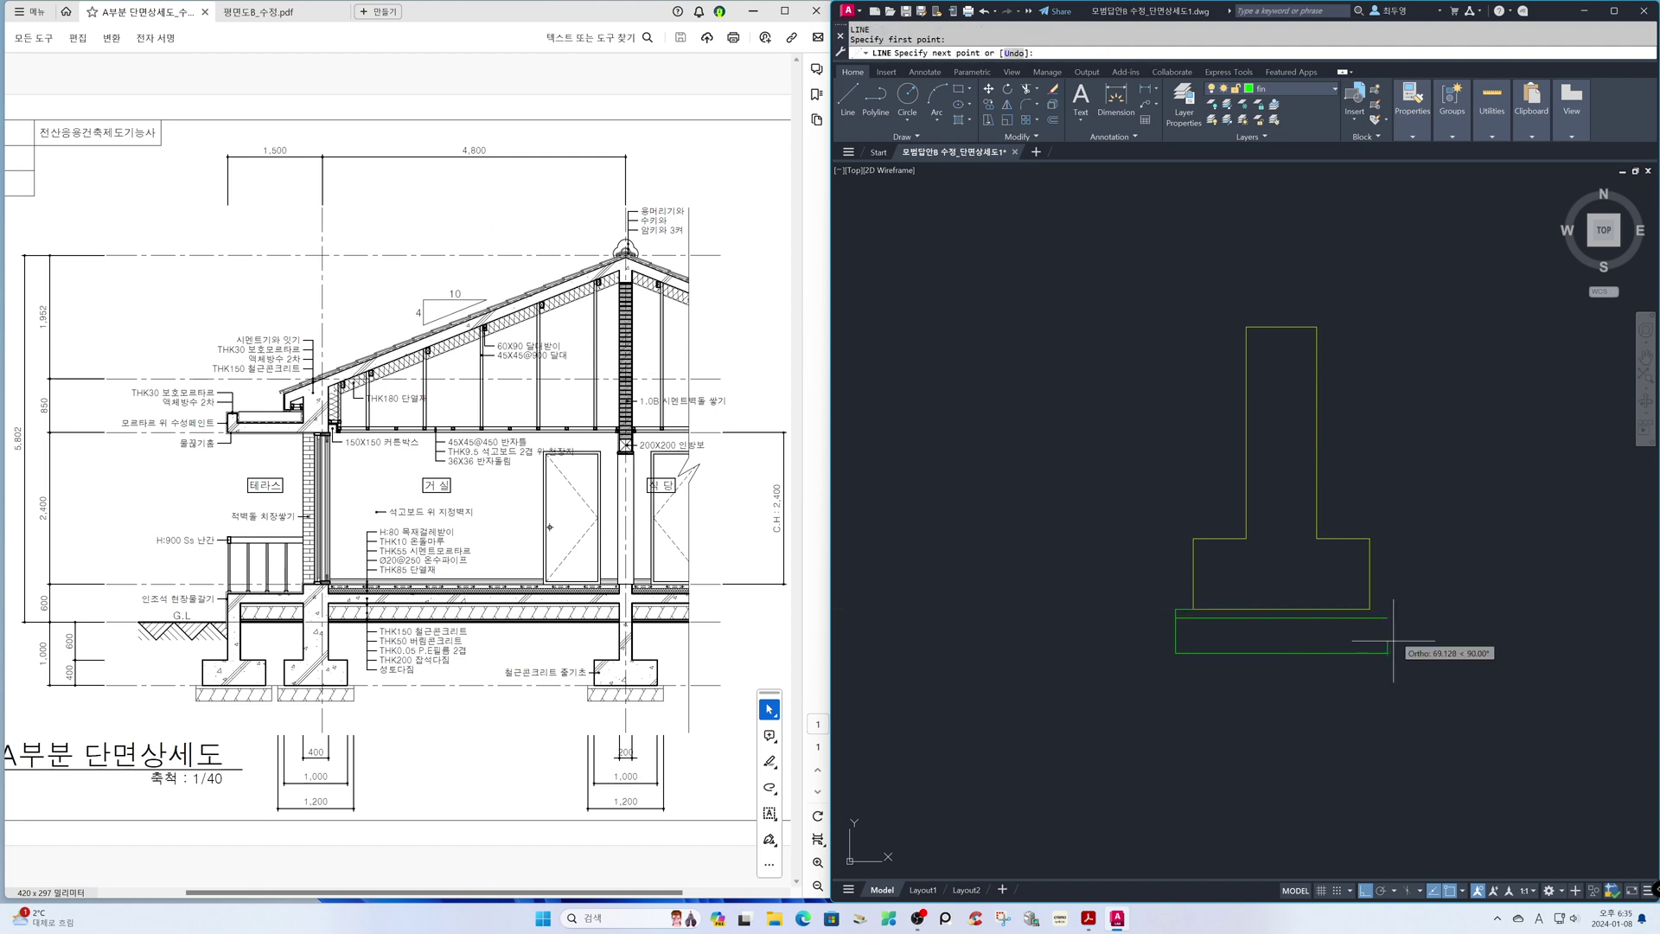
pyautogui.click(1386, 609)
pyautogui.click(1370, 608)
pyautogui.press('Return')
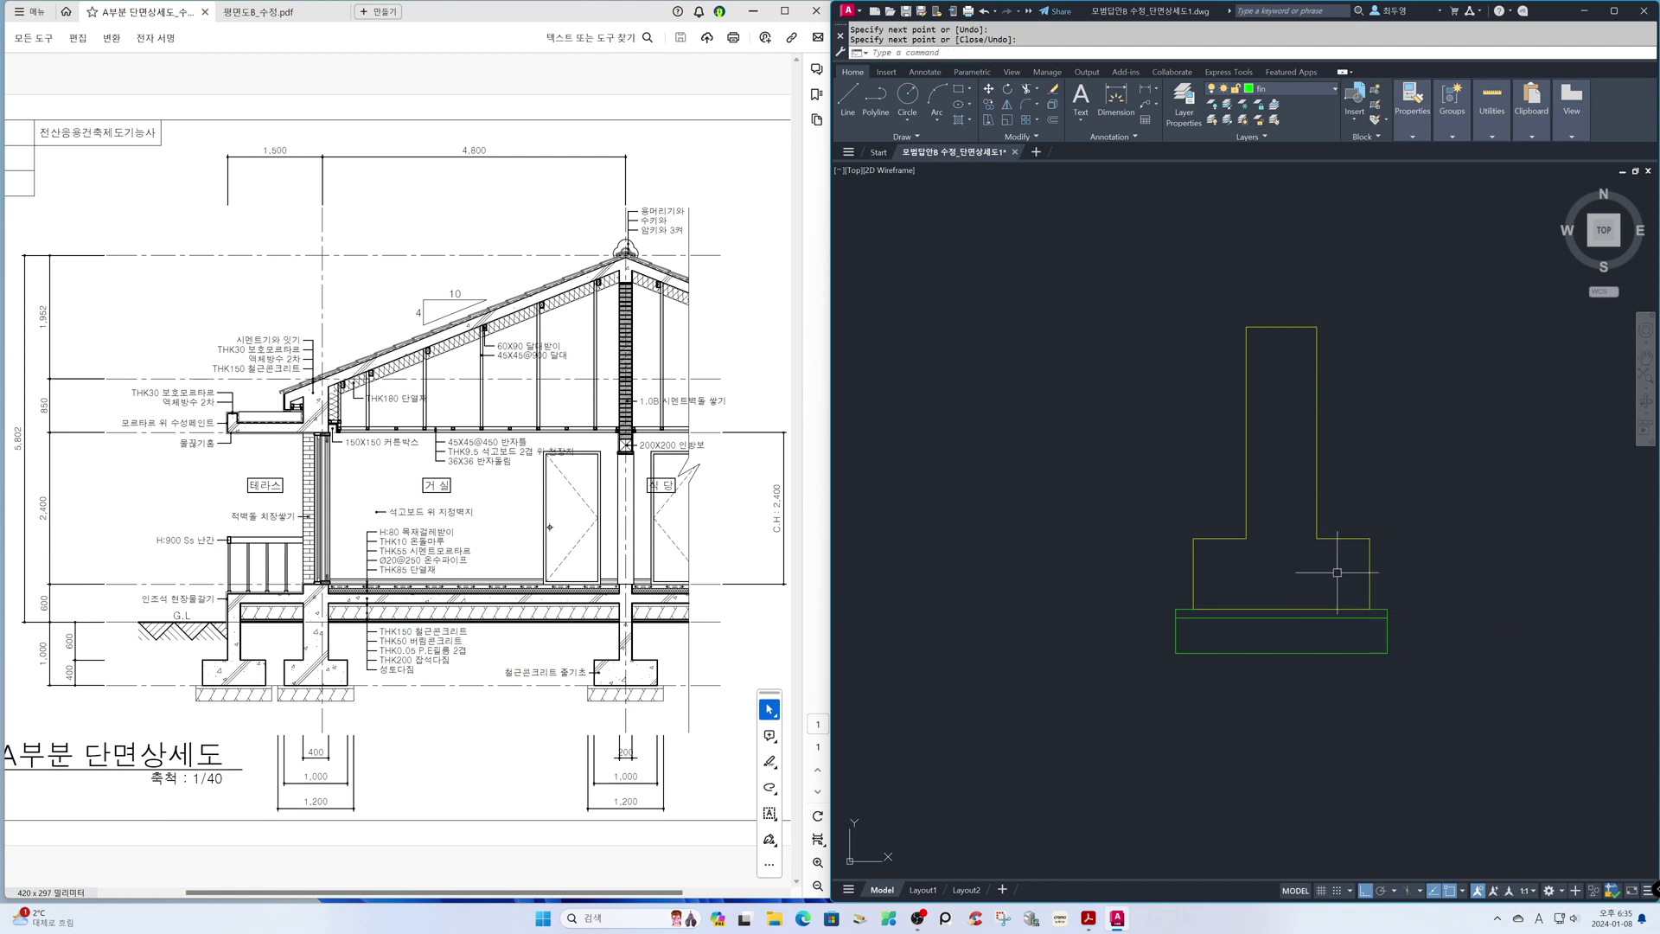
# Step: Thaw the cen layer and restore the previous view of the whole drawing sheet
pyautogui.click(1315, 88)
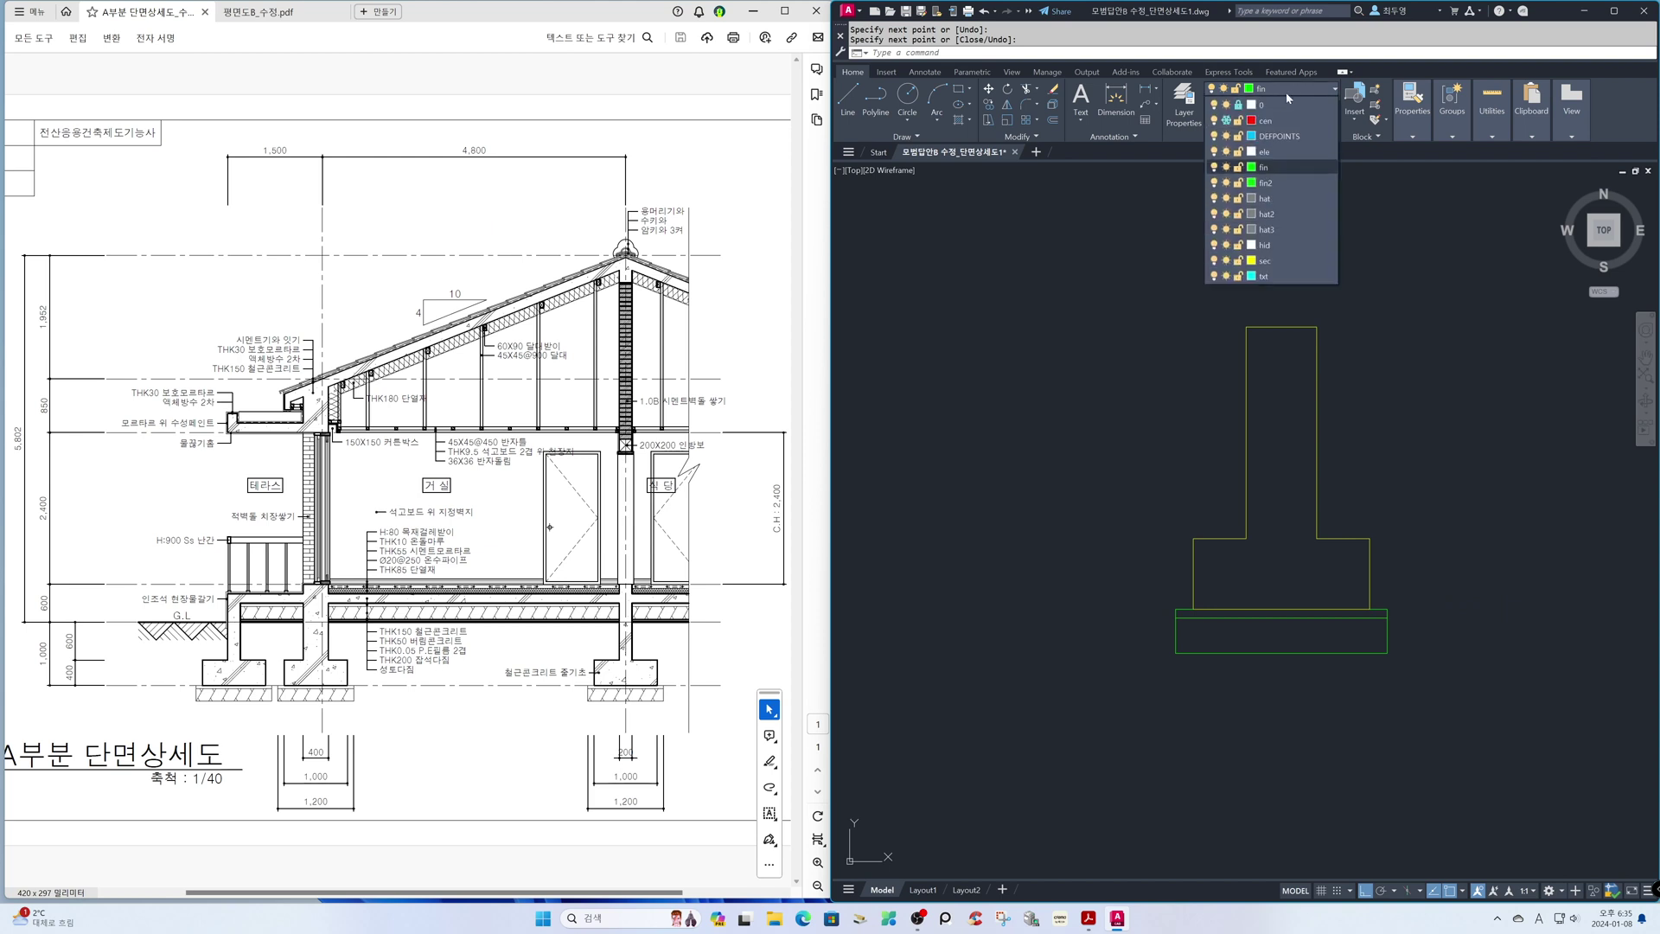
pyautogui.click(1226, 120)
pyautogui.write('z')
pyautogui.press('Return')
pyautogui.write('p')
pyautogui.press('Return')
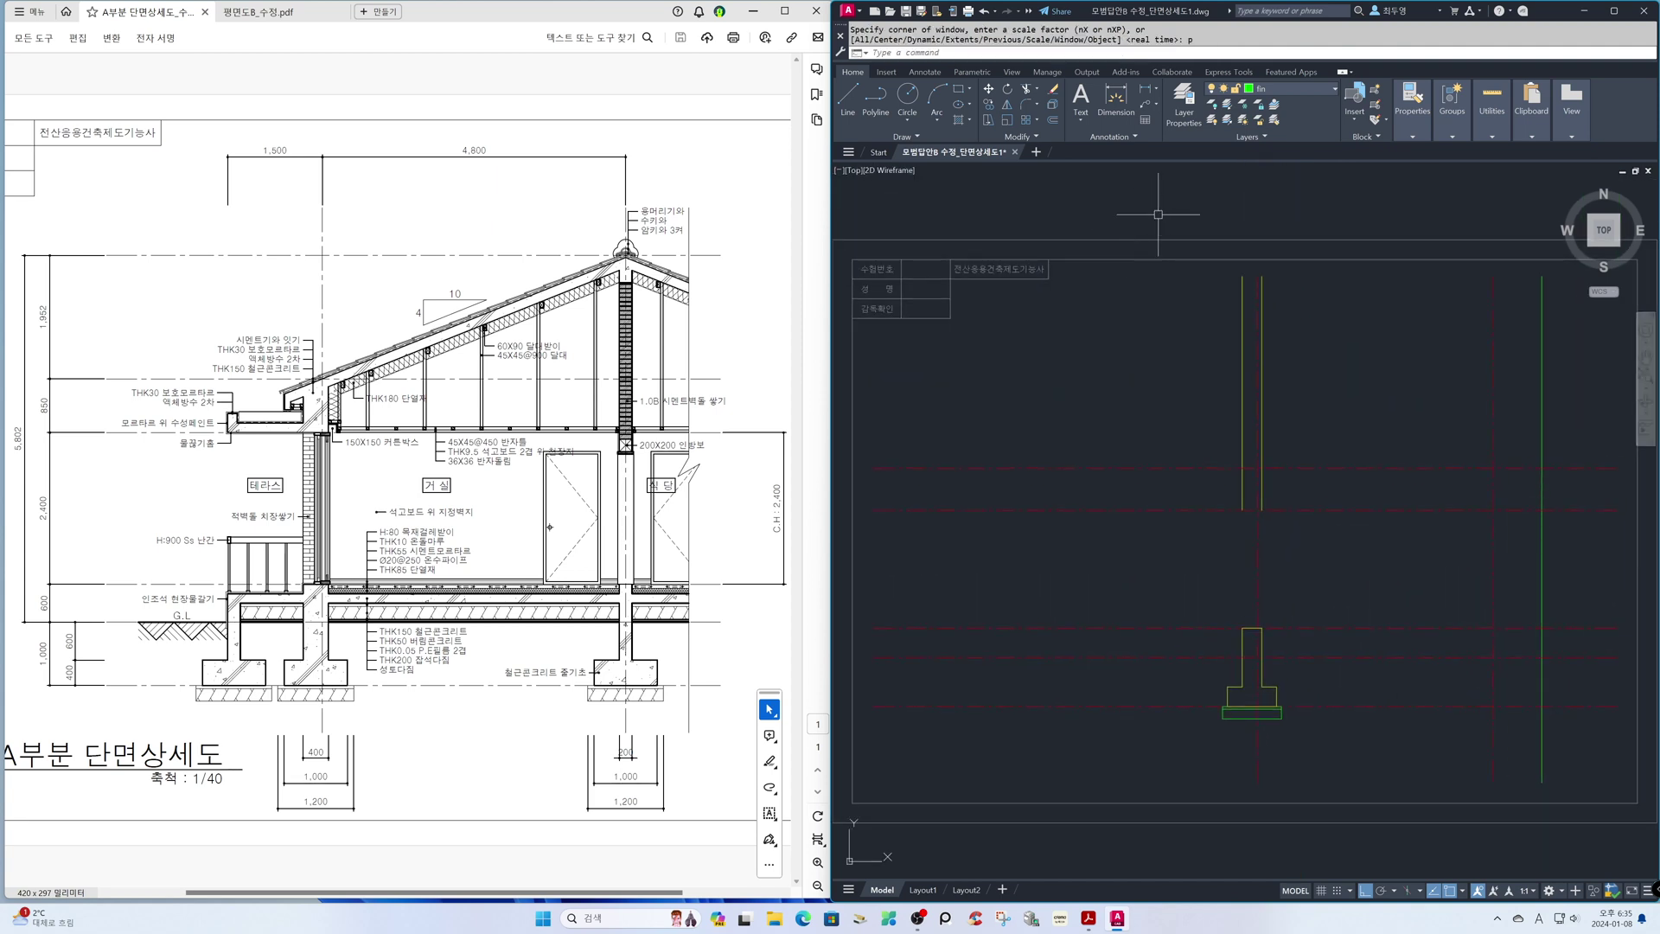
# Step: Draw a line on the sec layer at ceiling level joining the lower ends of the two upper wall lines
pyautogui.click(1290, 90)
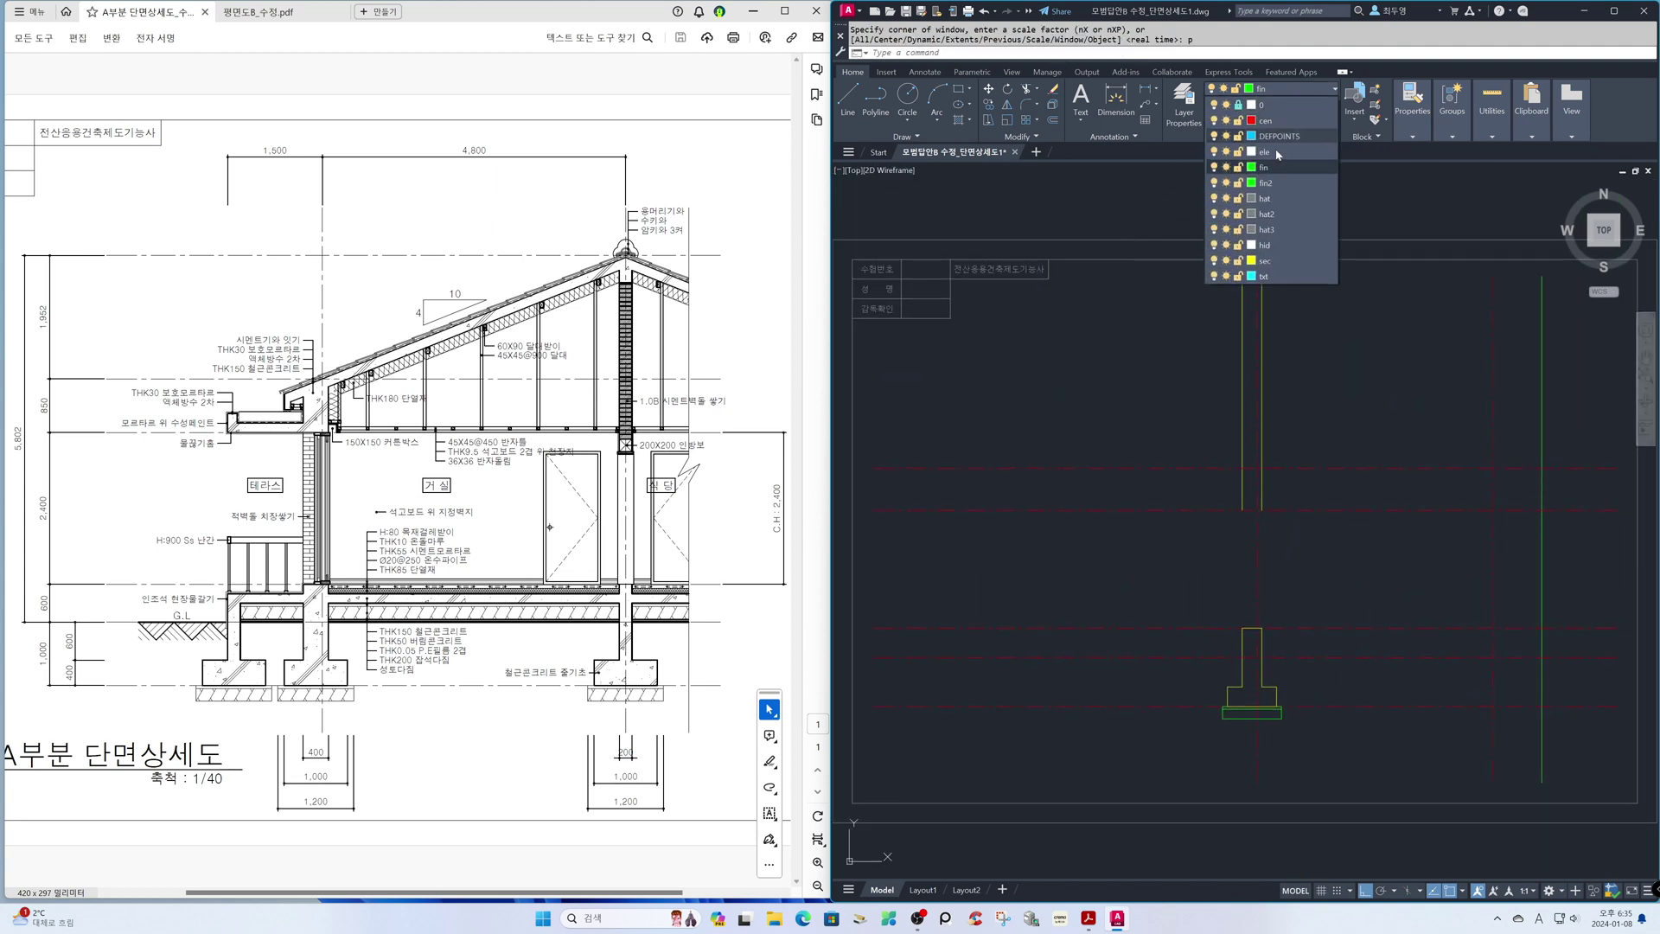
pyautogui.click(1265, 261)
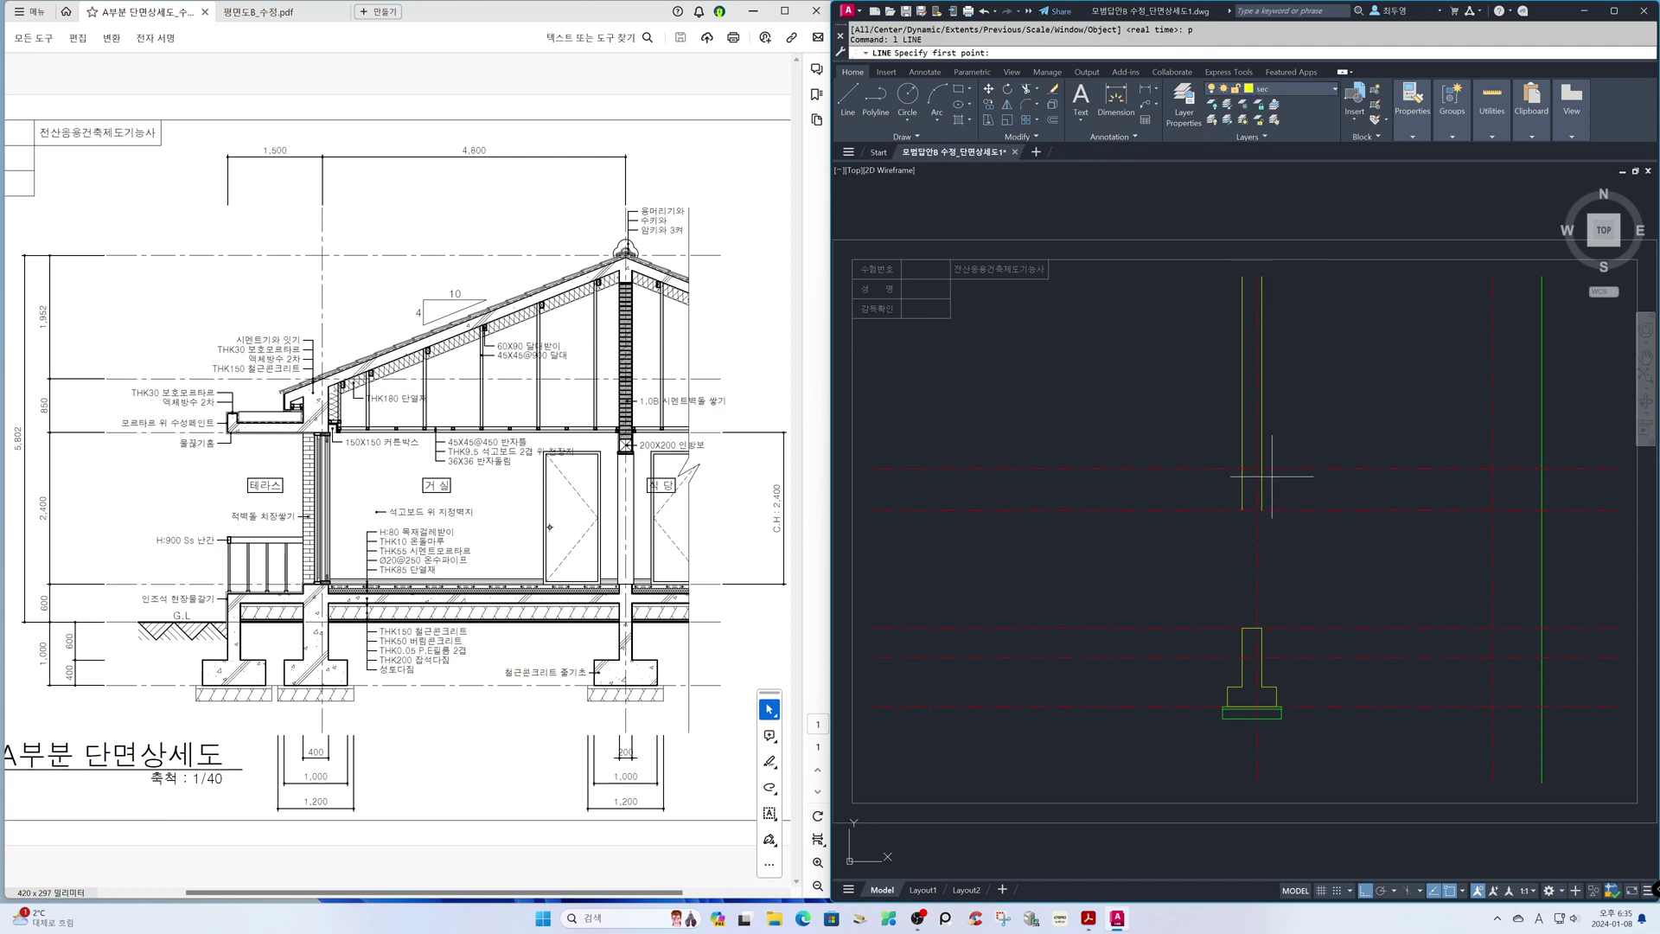
pyautogui.click(1242, 510)
pyautogui.click(1242, 481)
pyautogui.press('Return')
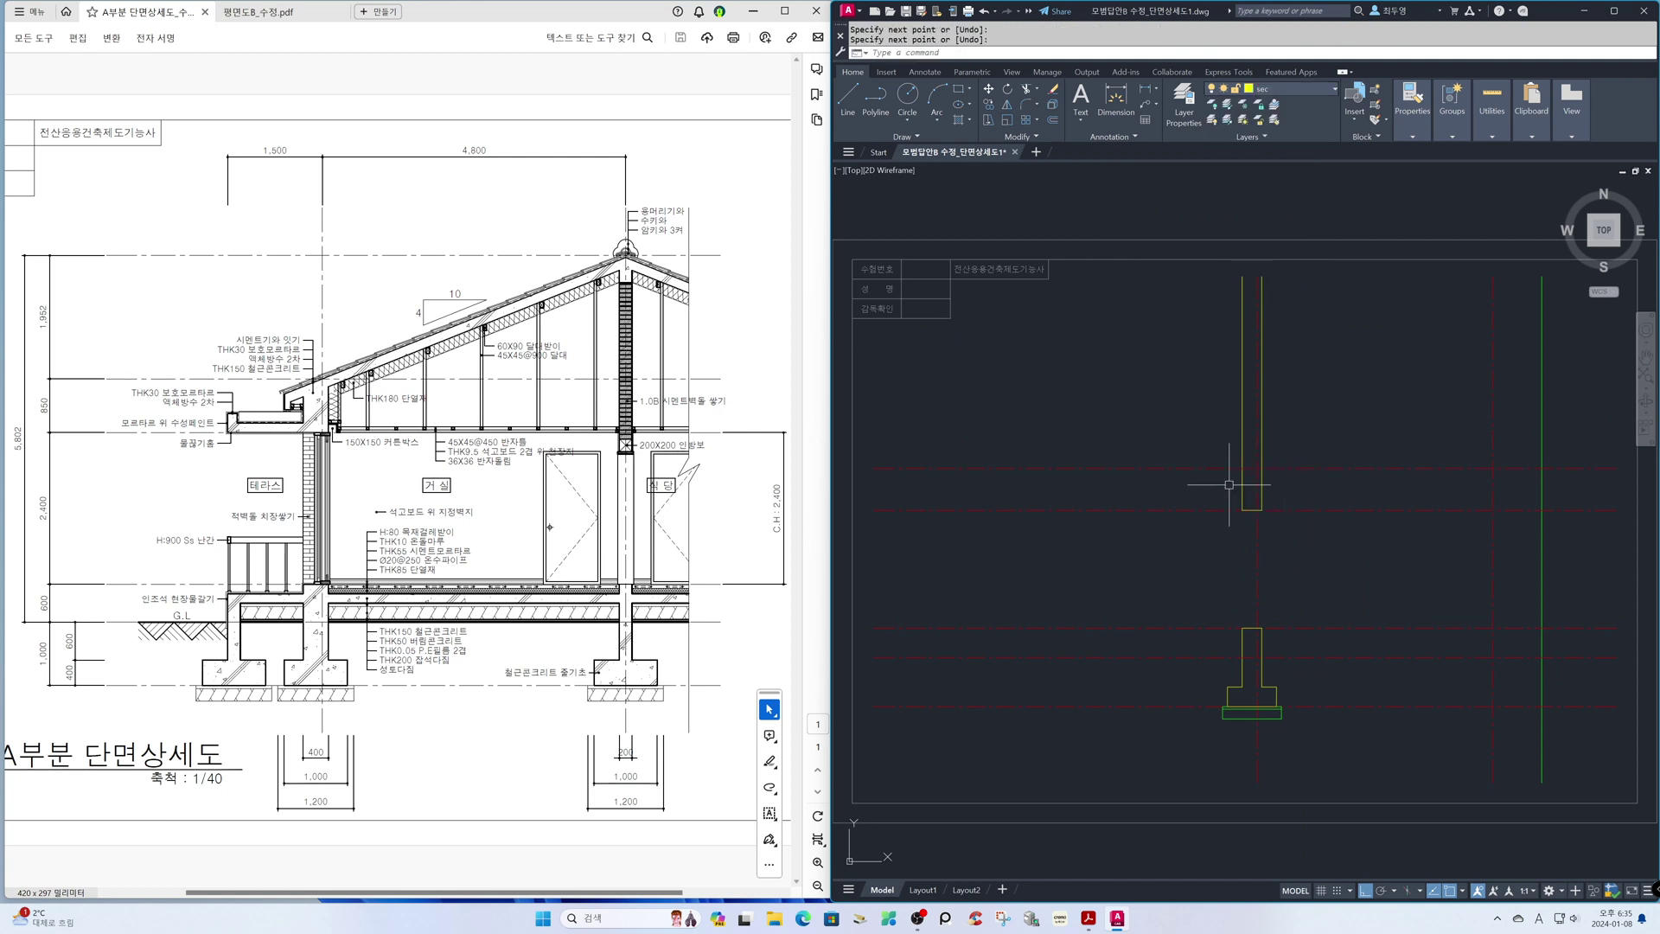
# Step: Draw a 1000 by 400 rectangle in the empty area beside the wall as a roof slope guide
pyautogui.write('re')
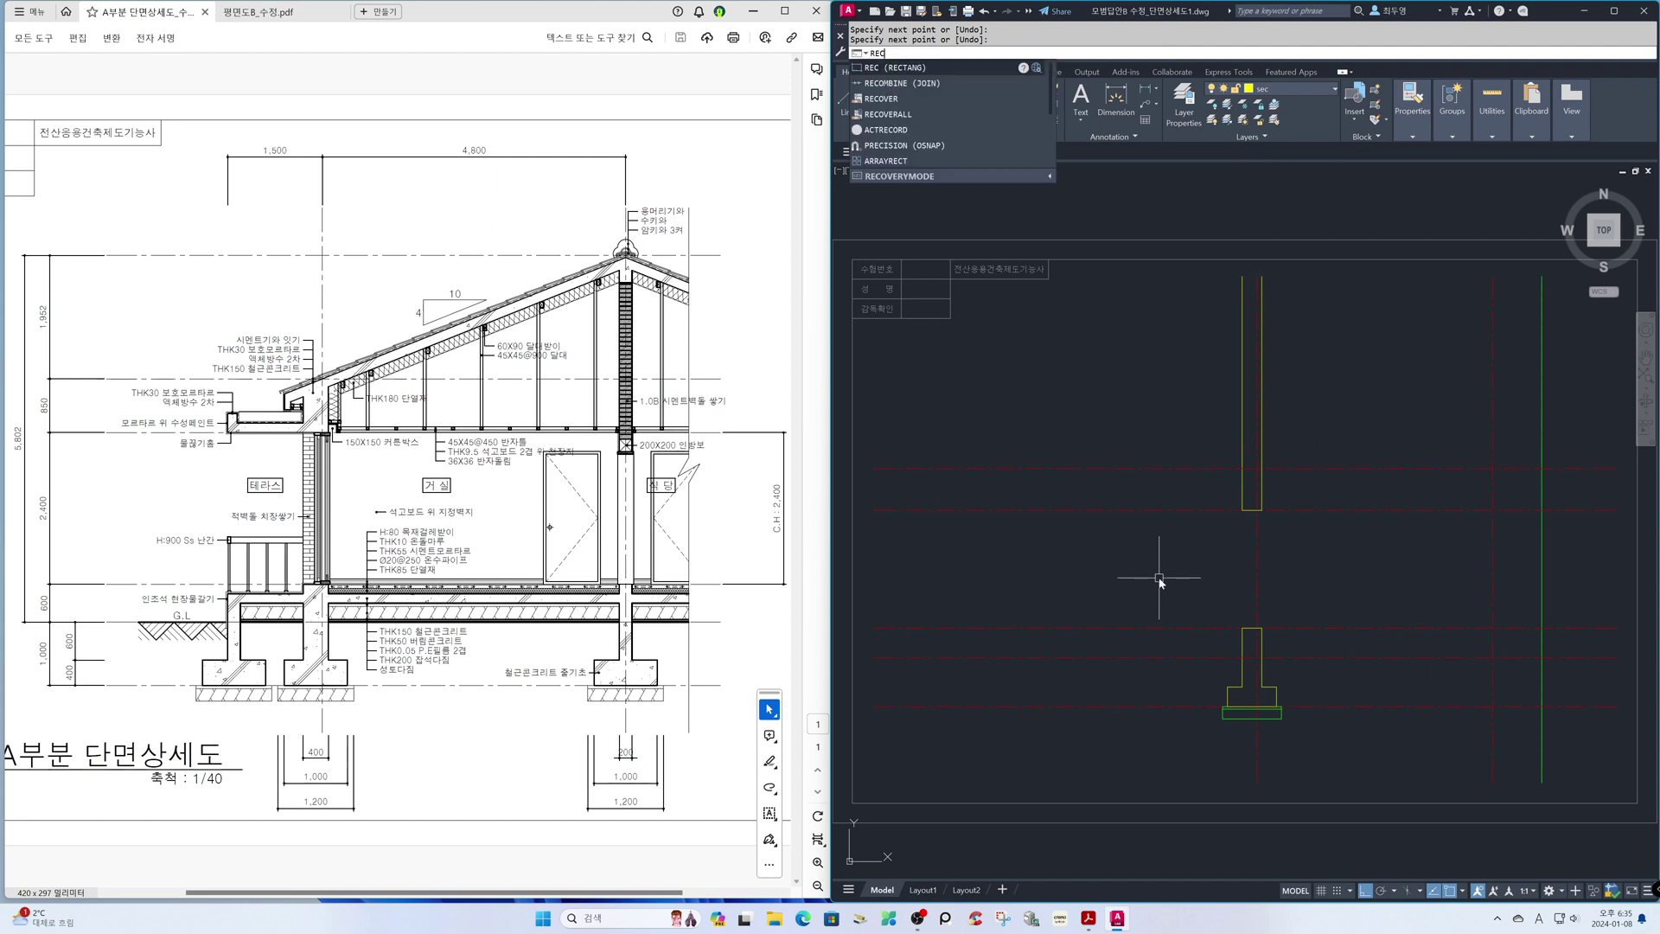
pyautogui.press('Return')
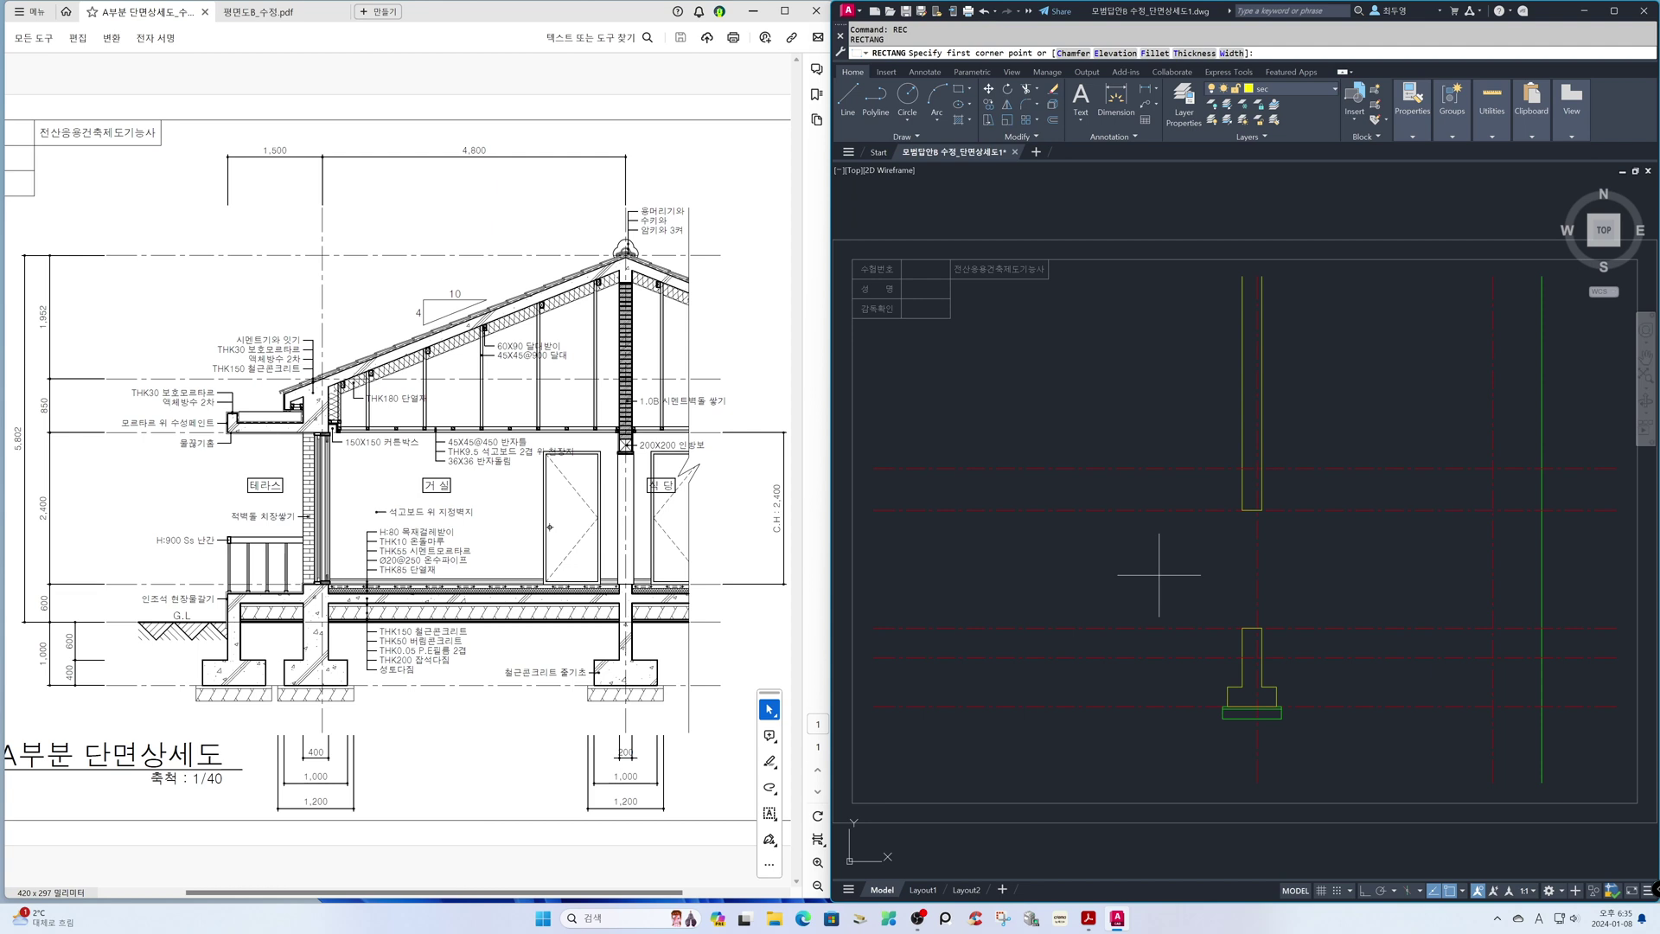
pyautogui.press('F11')
pyautogui.click(1067, 384)
pyautogui.write('d')
pyautogui.press('Return')
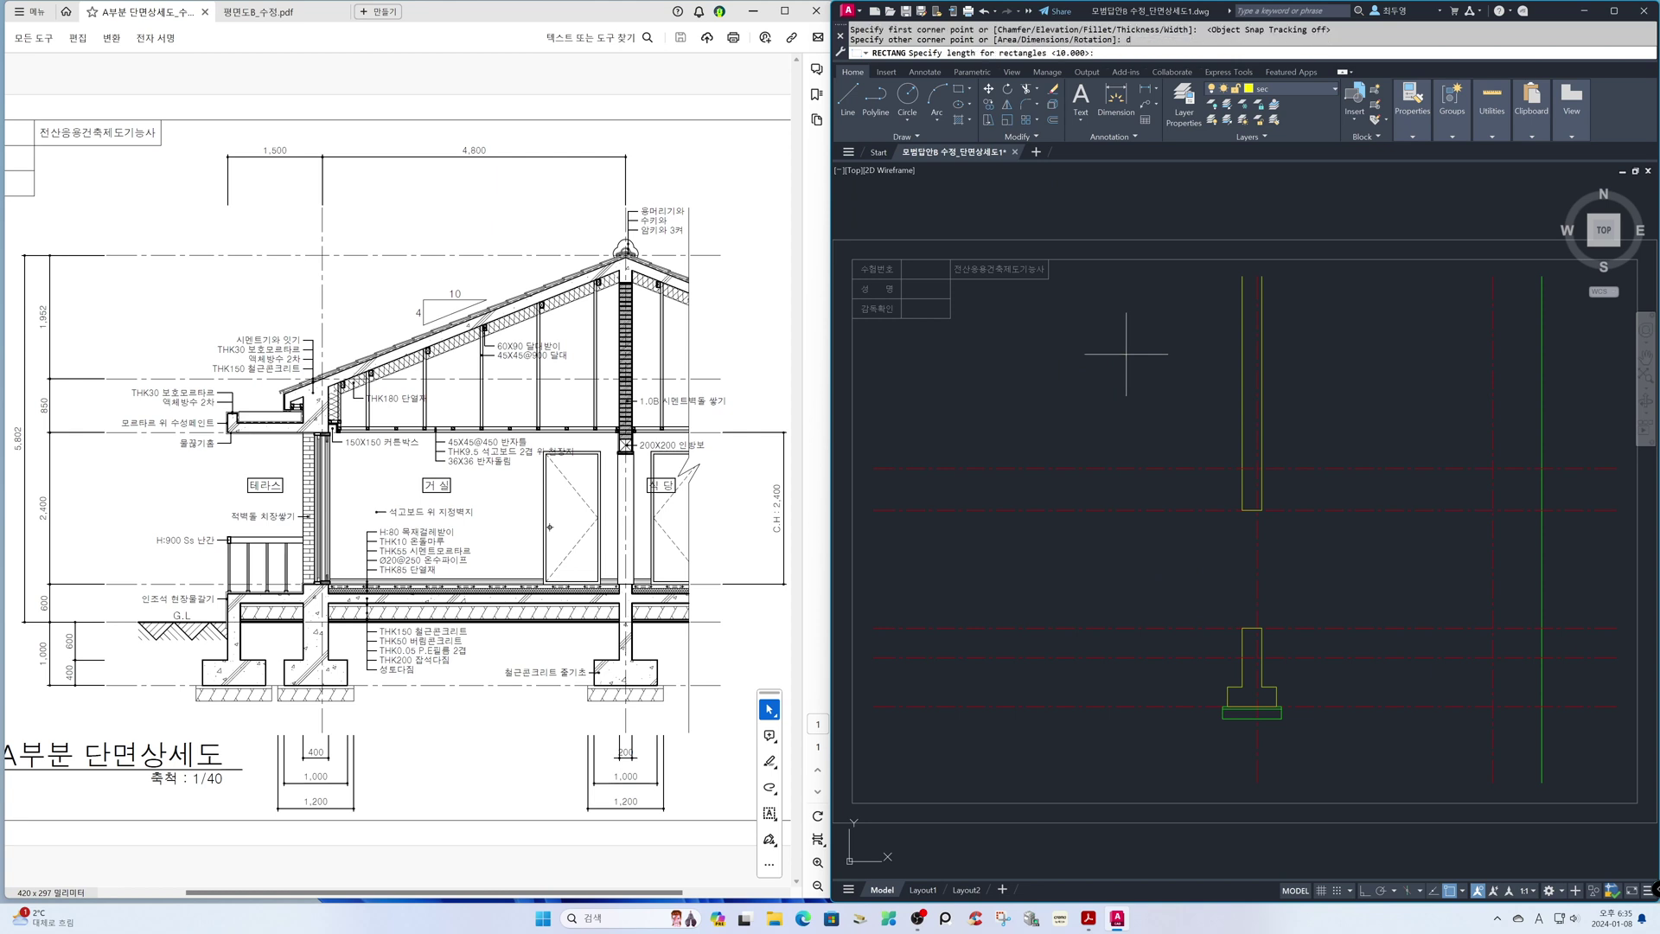
pyautogui.press('Return')
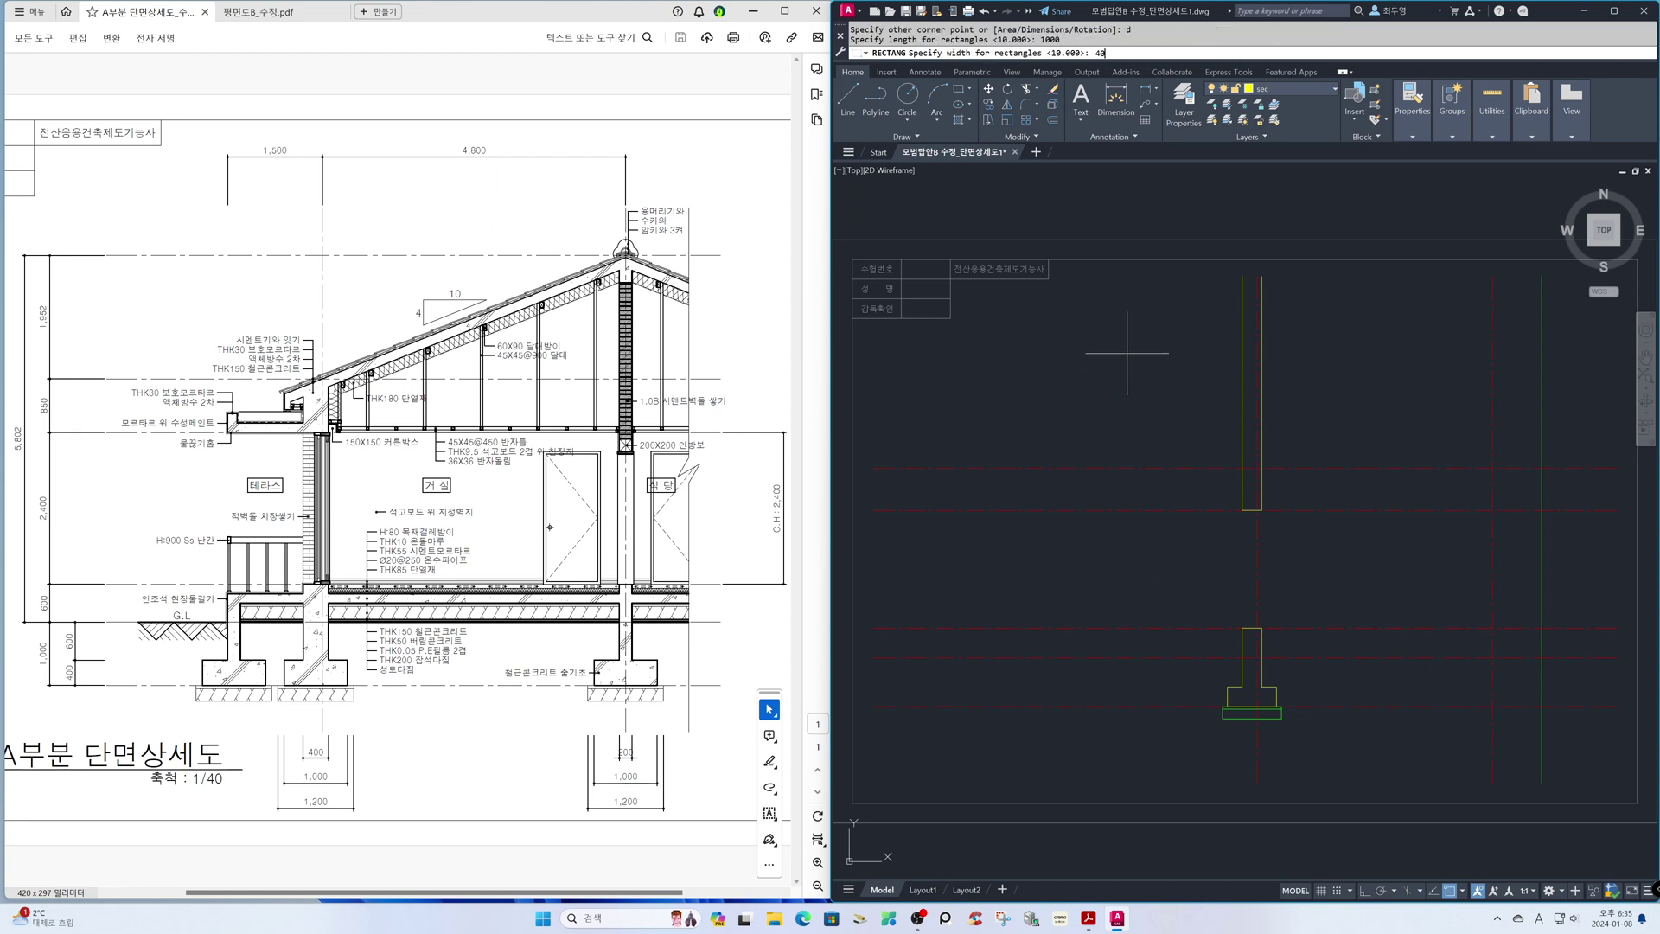
pyautogui.press('Return')
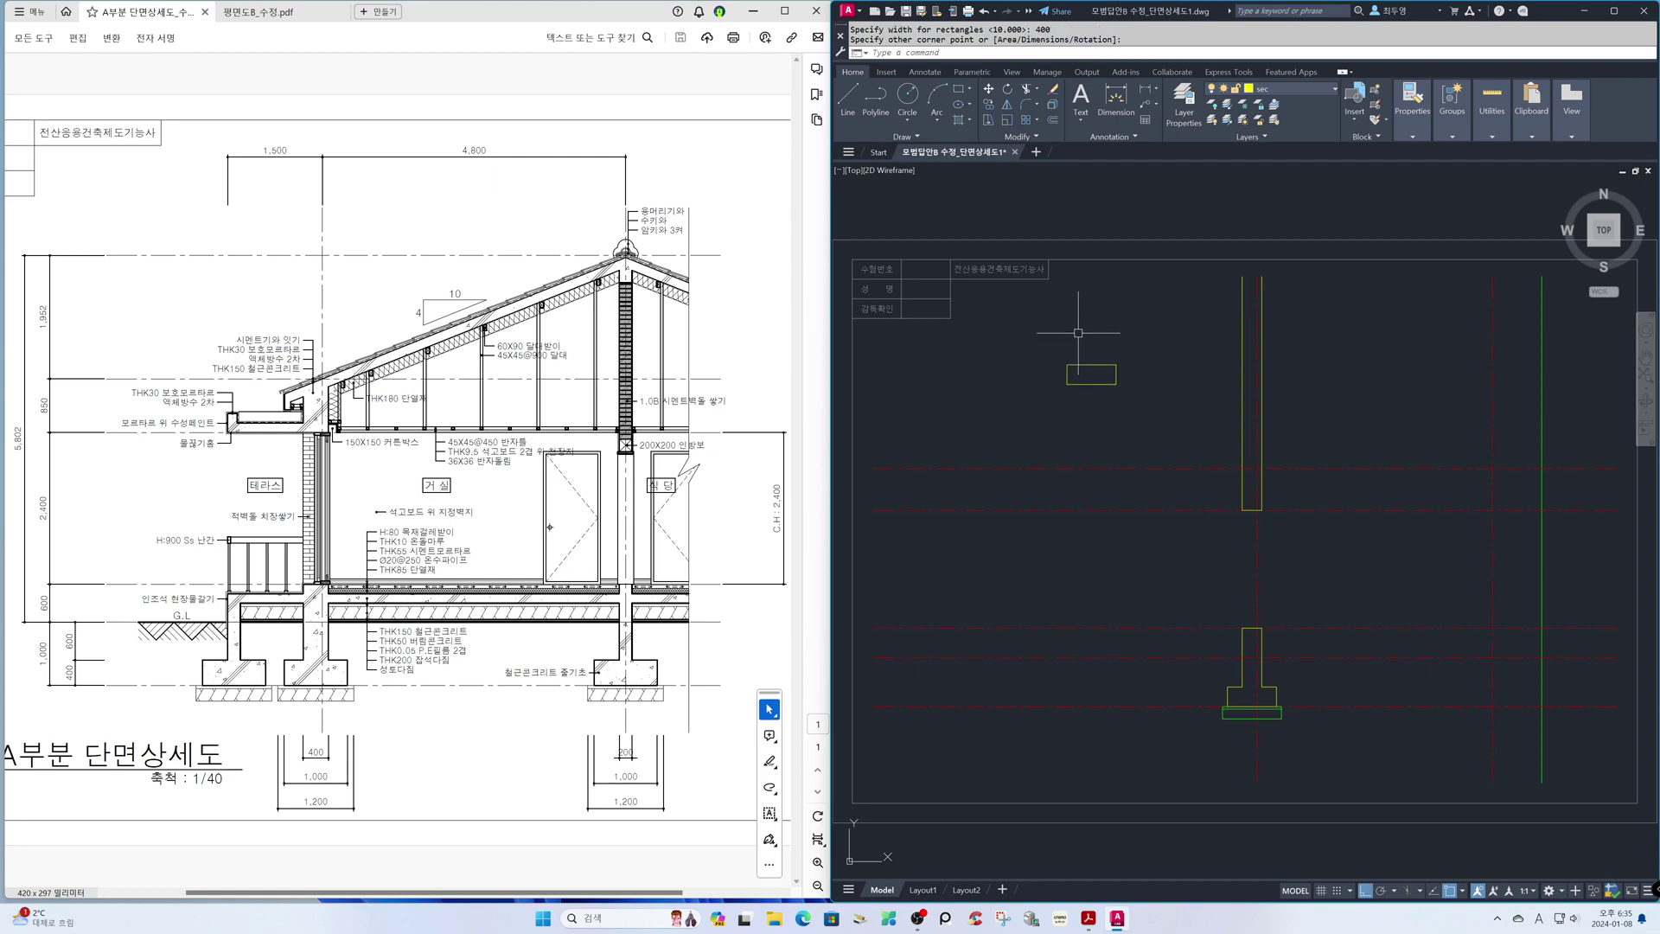
# Step: Draw a construction line through the slope rectangle's lower-left and upper-right corners
pyautogui.press('F8')
pyautogui.write('x')
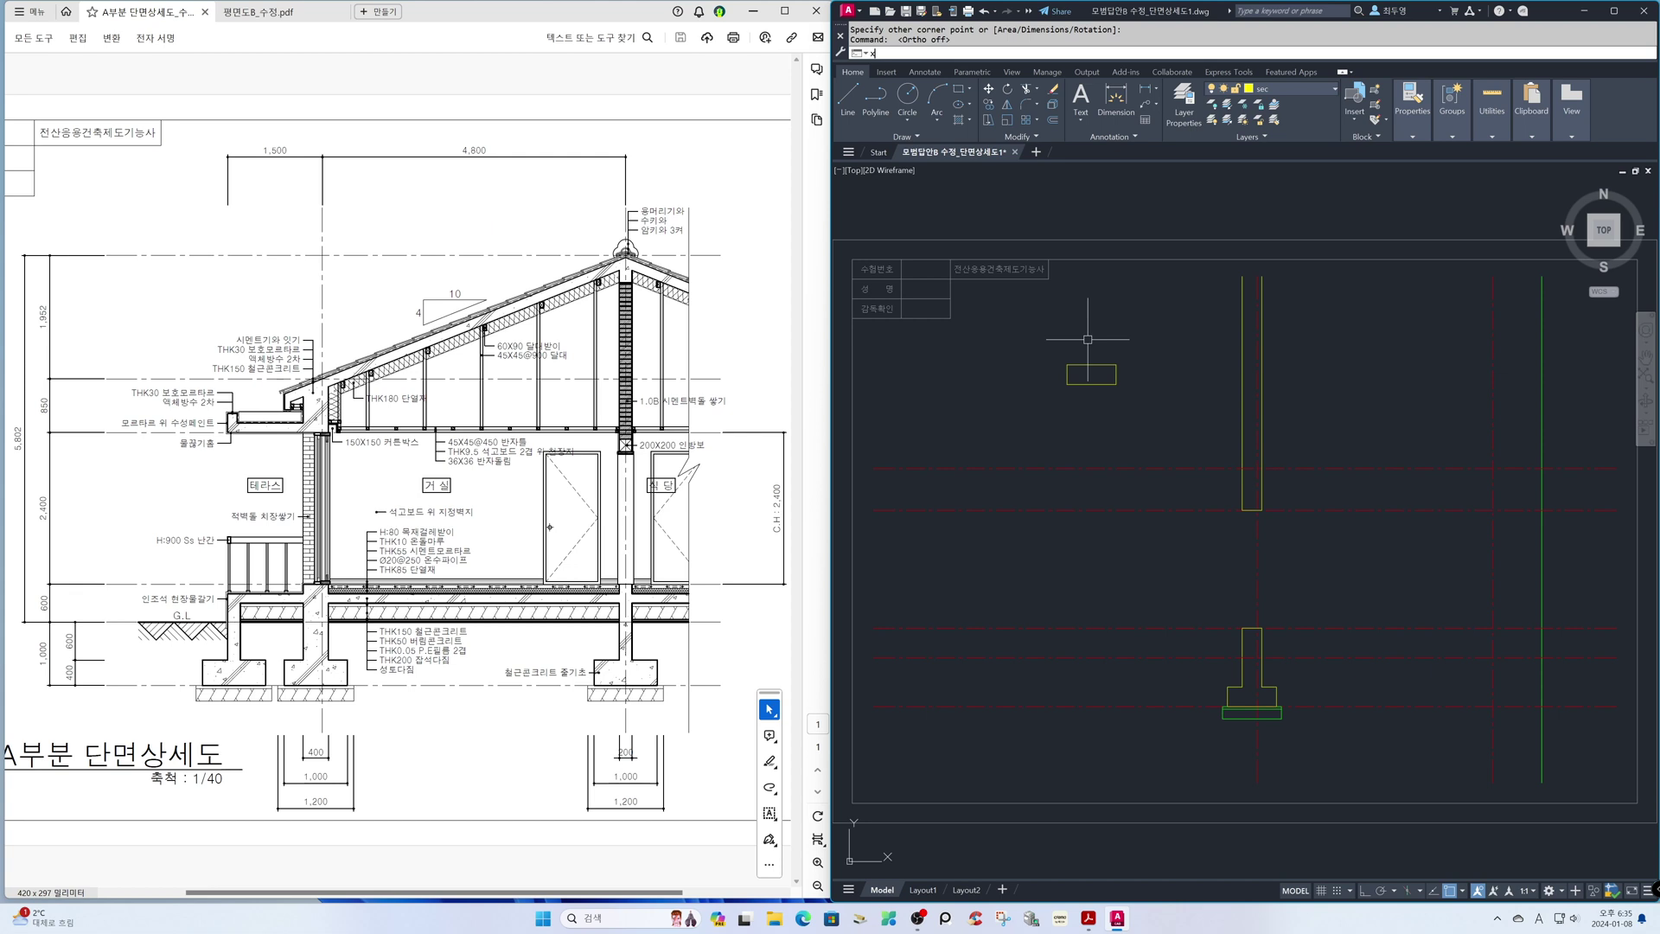
pyautogui.write('l')
pyautogui.press('Return')
pyautogui.click(1070, 384)
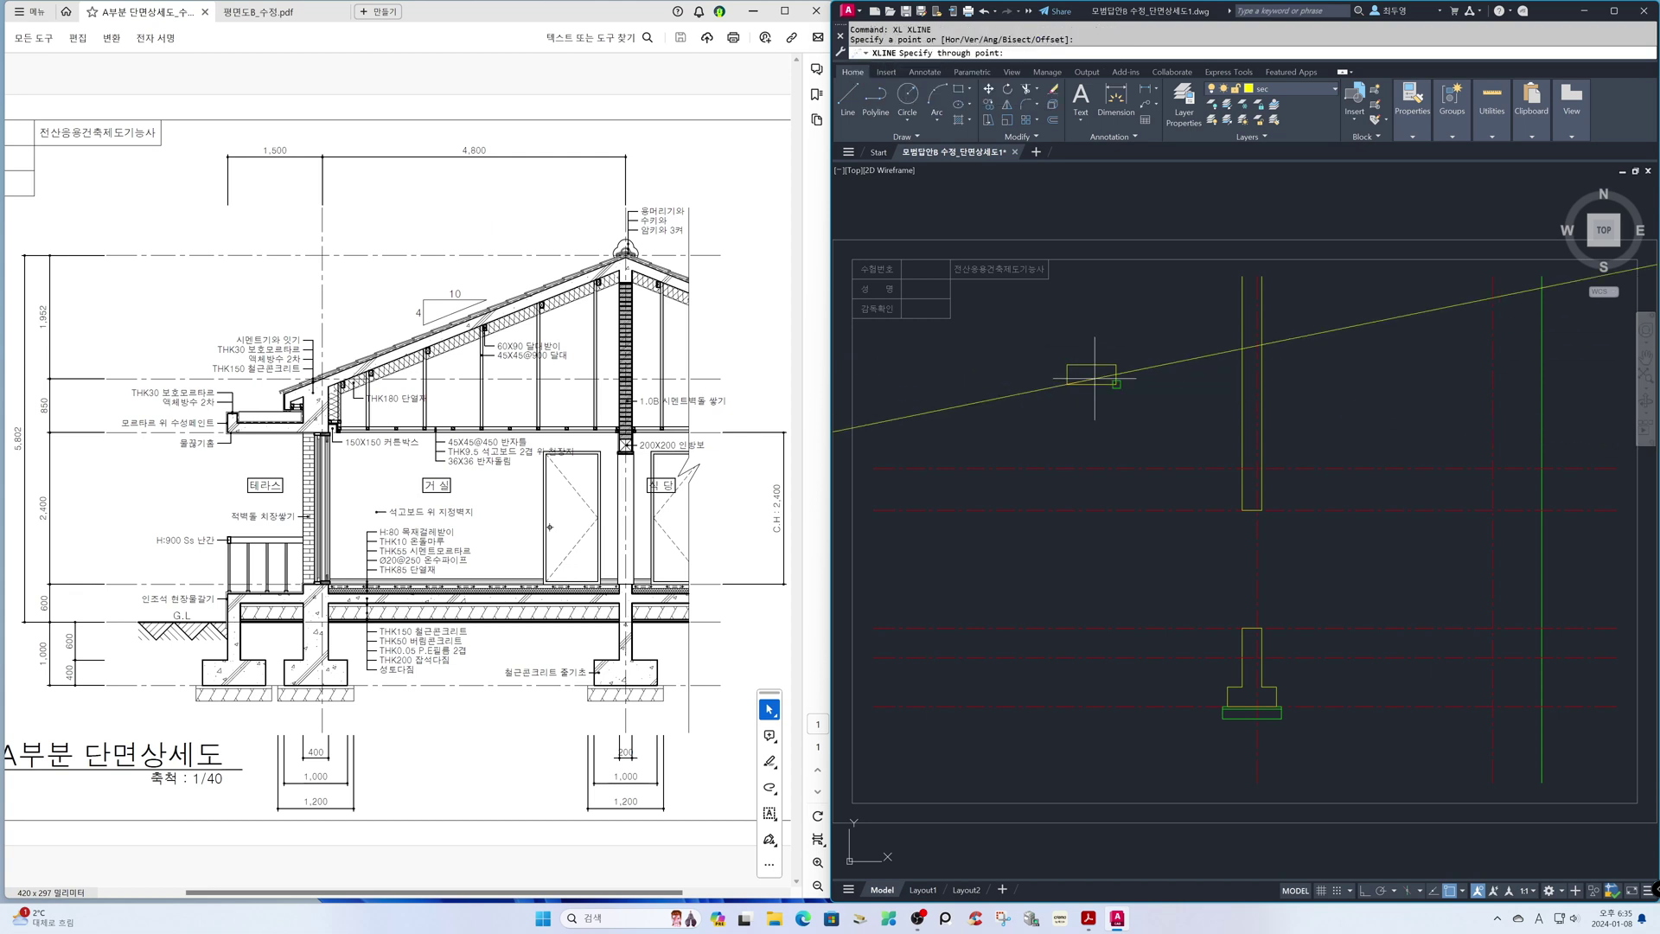
pyautogui.click(1115, 365)
pyautogui.press('Return')
# Step: Move the sloped construction line from the rectangle's upper-right corner to the intersection of the wall centre line and the upper red level line
pyautogui.write('m')
pyautogui.press('Return')
pyautogui.click(1182, 354)
pyautogui.click(1162, 344)
pyautogui.press('Return')
pyautogui.click(1116, 365)
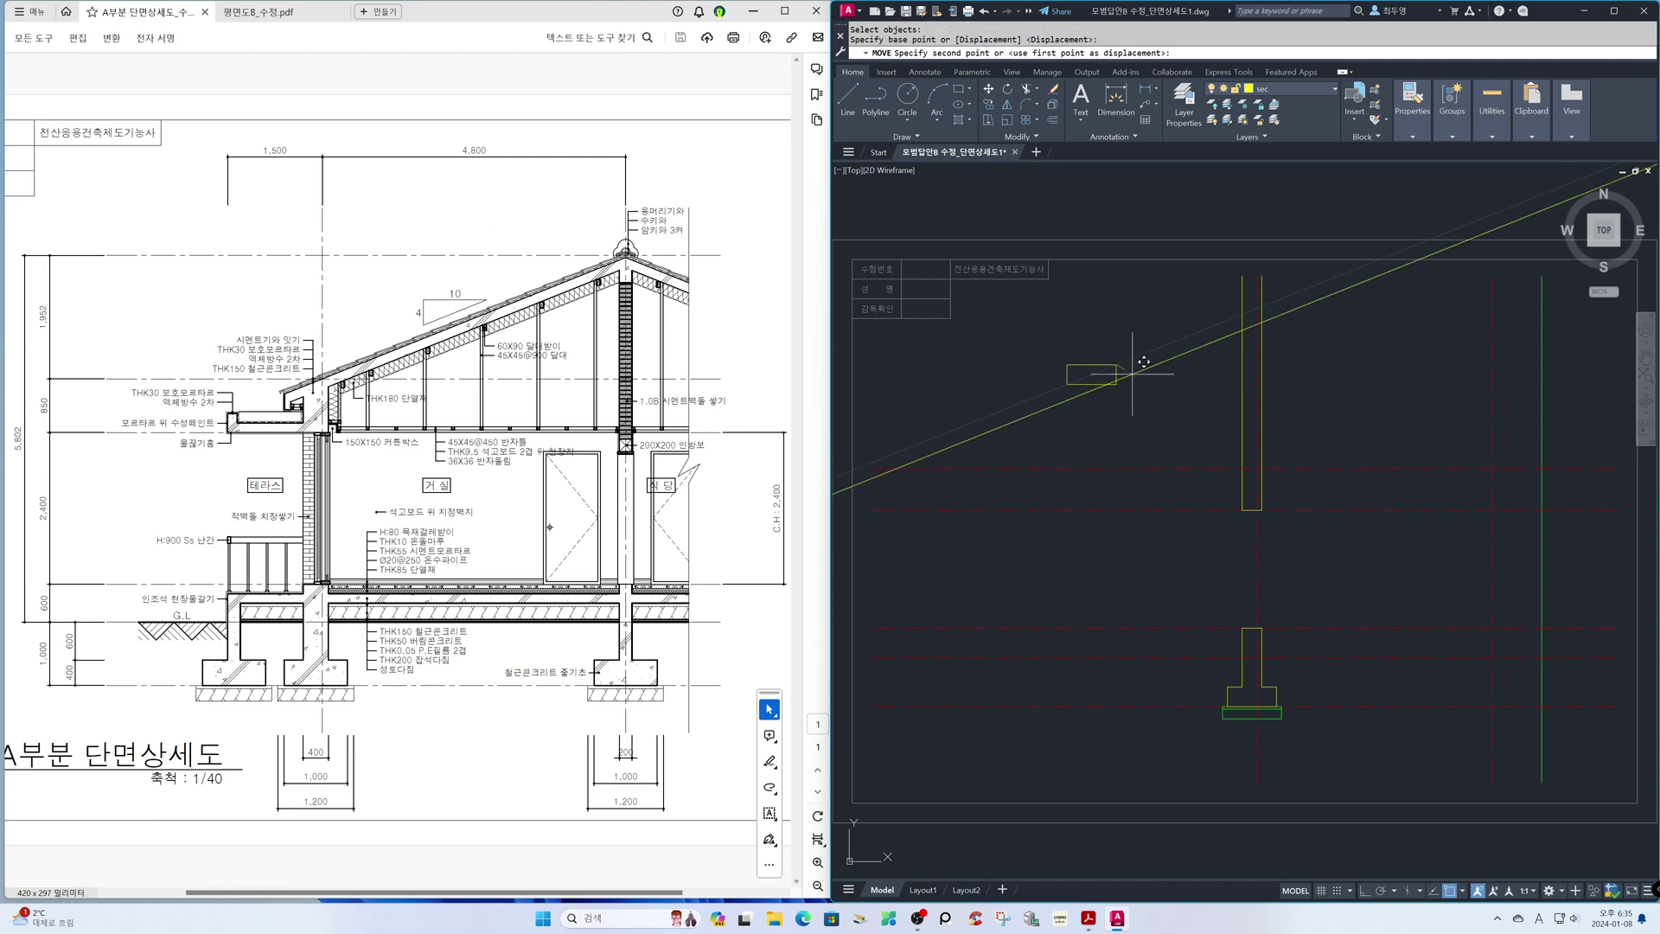
pyautogui.click(1256, 468)
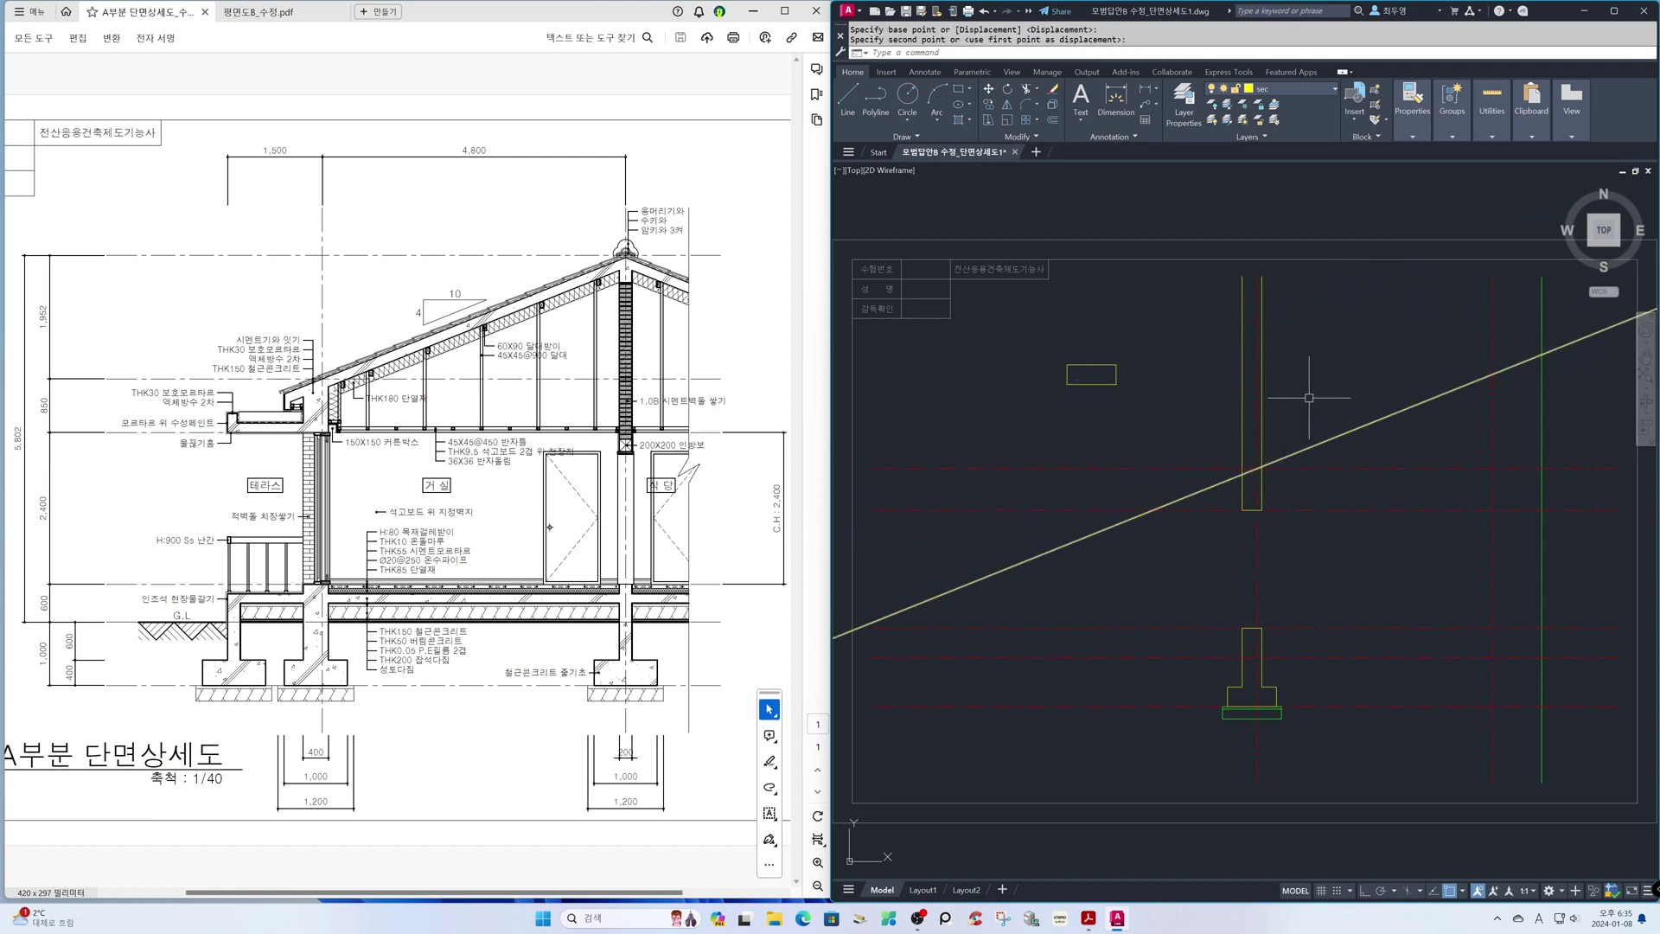
# Step: Offset the sloped construction line 150 downward to form the roof slab's underside
pyautogui.press('F3')
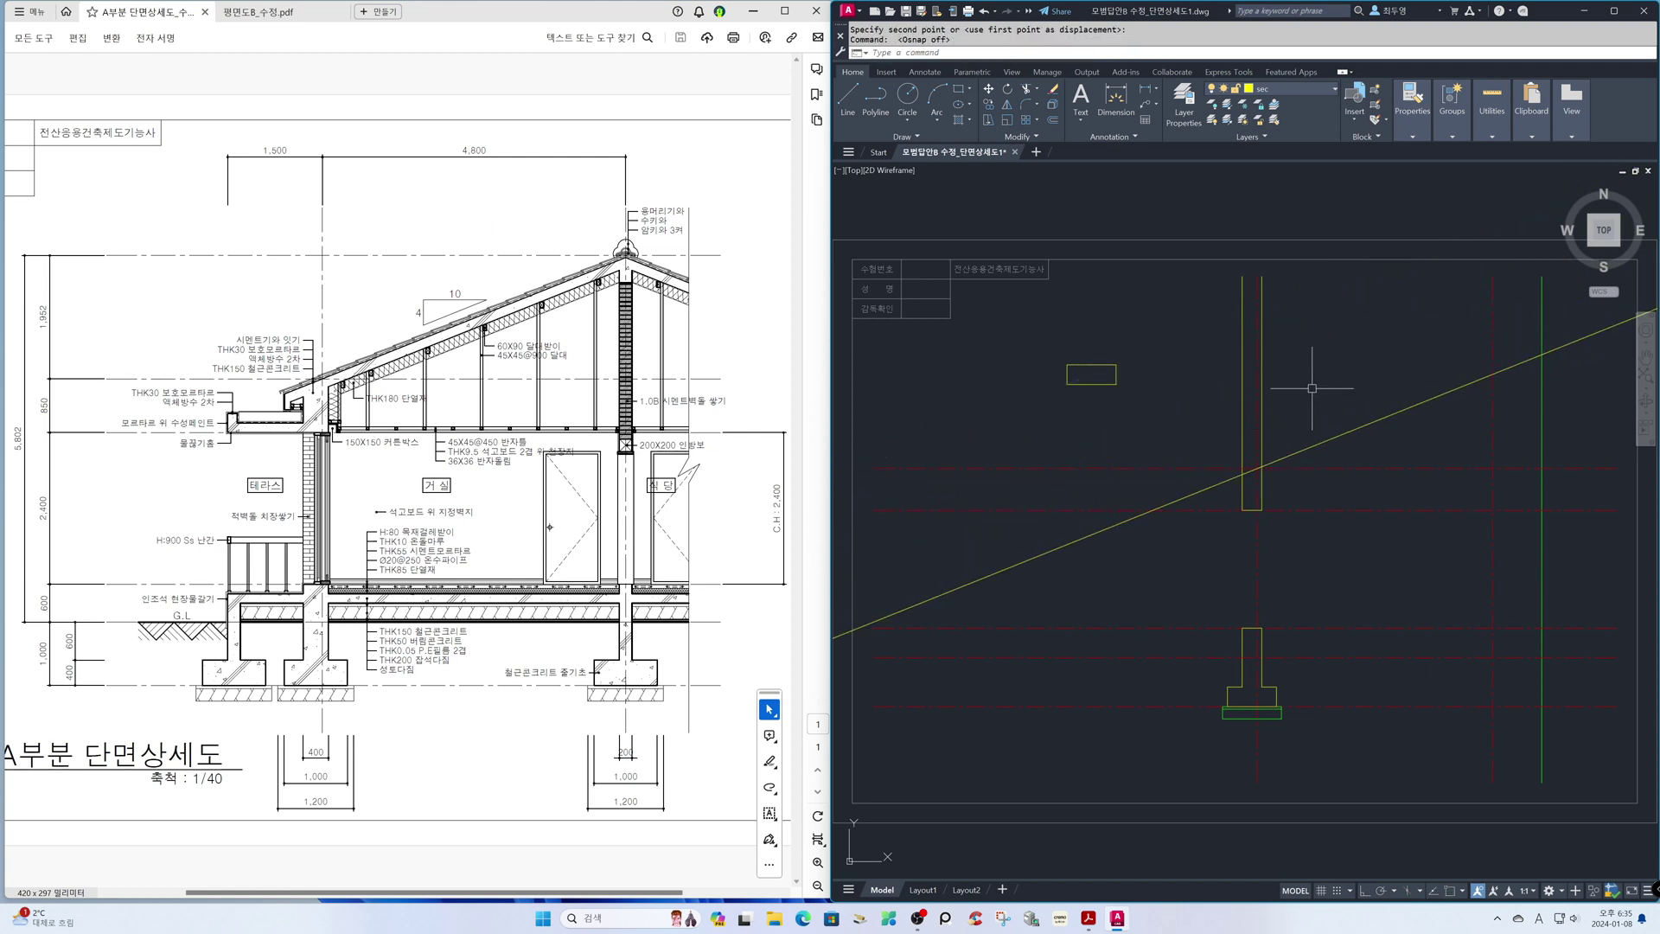
pyautogui.write('o')
pyautogui.press('Return')
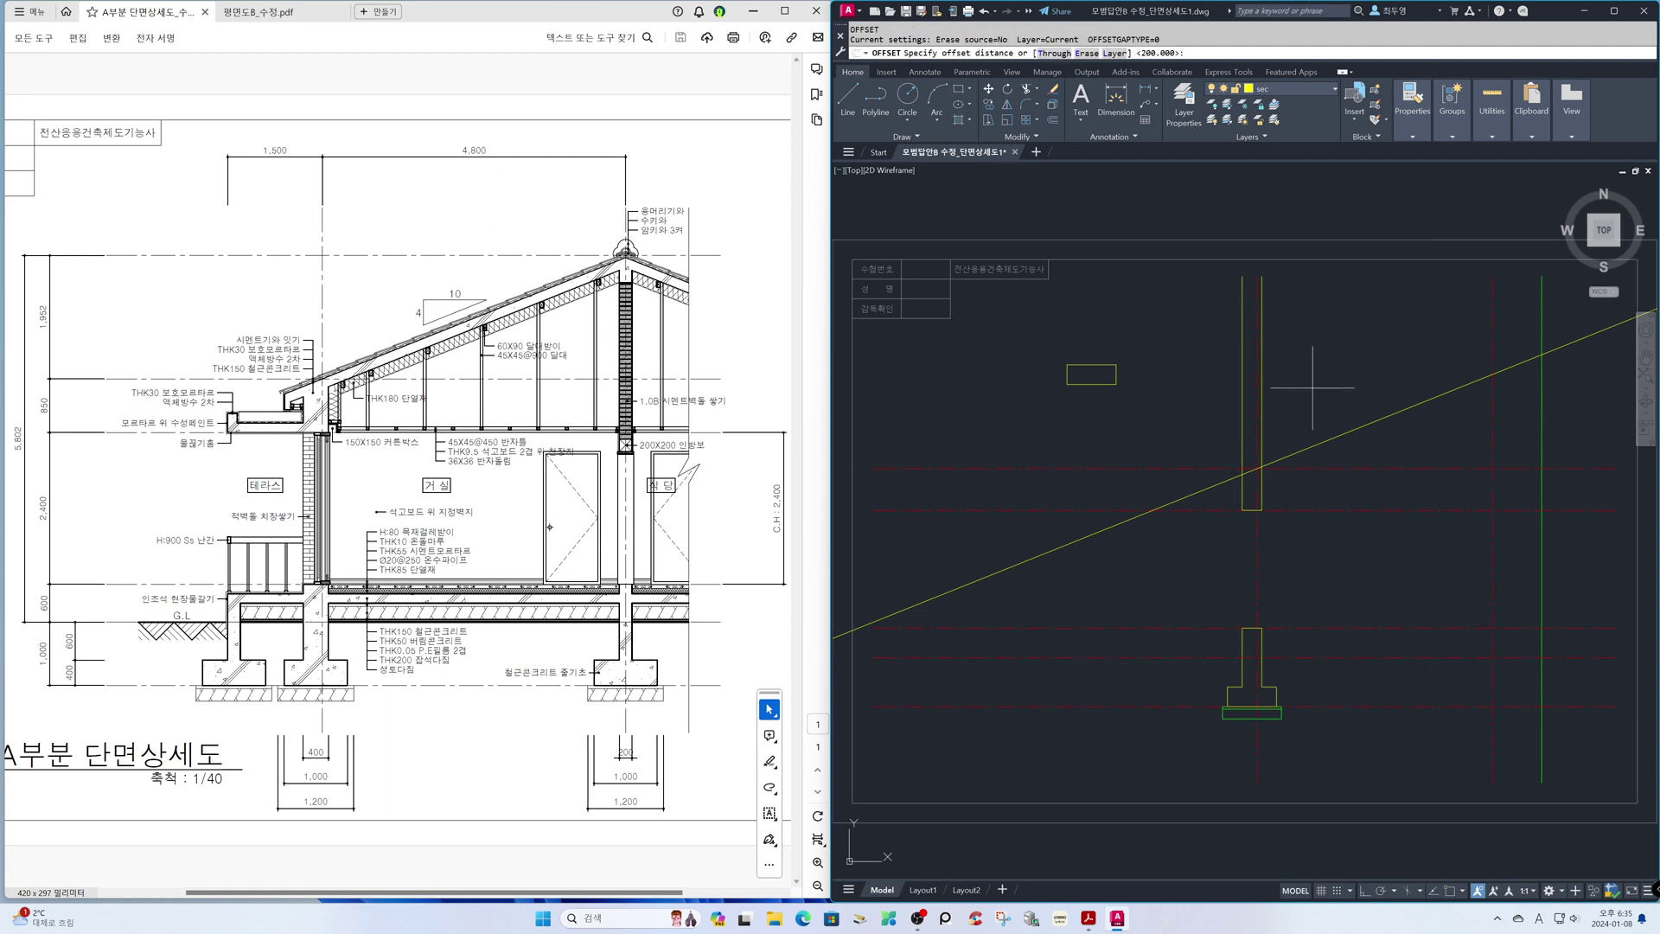
pyautogui.press('Return')
pyautogui.click(1337, 433)
pyautogui.click(1357, 453)
pyautogui.press('Return')
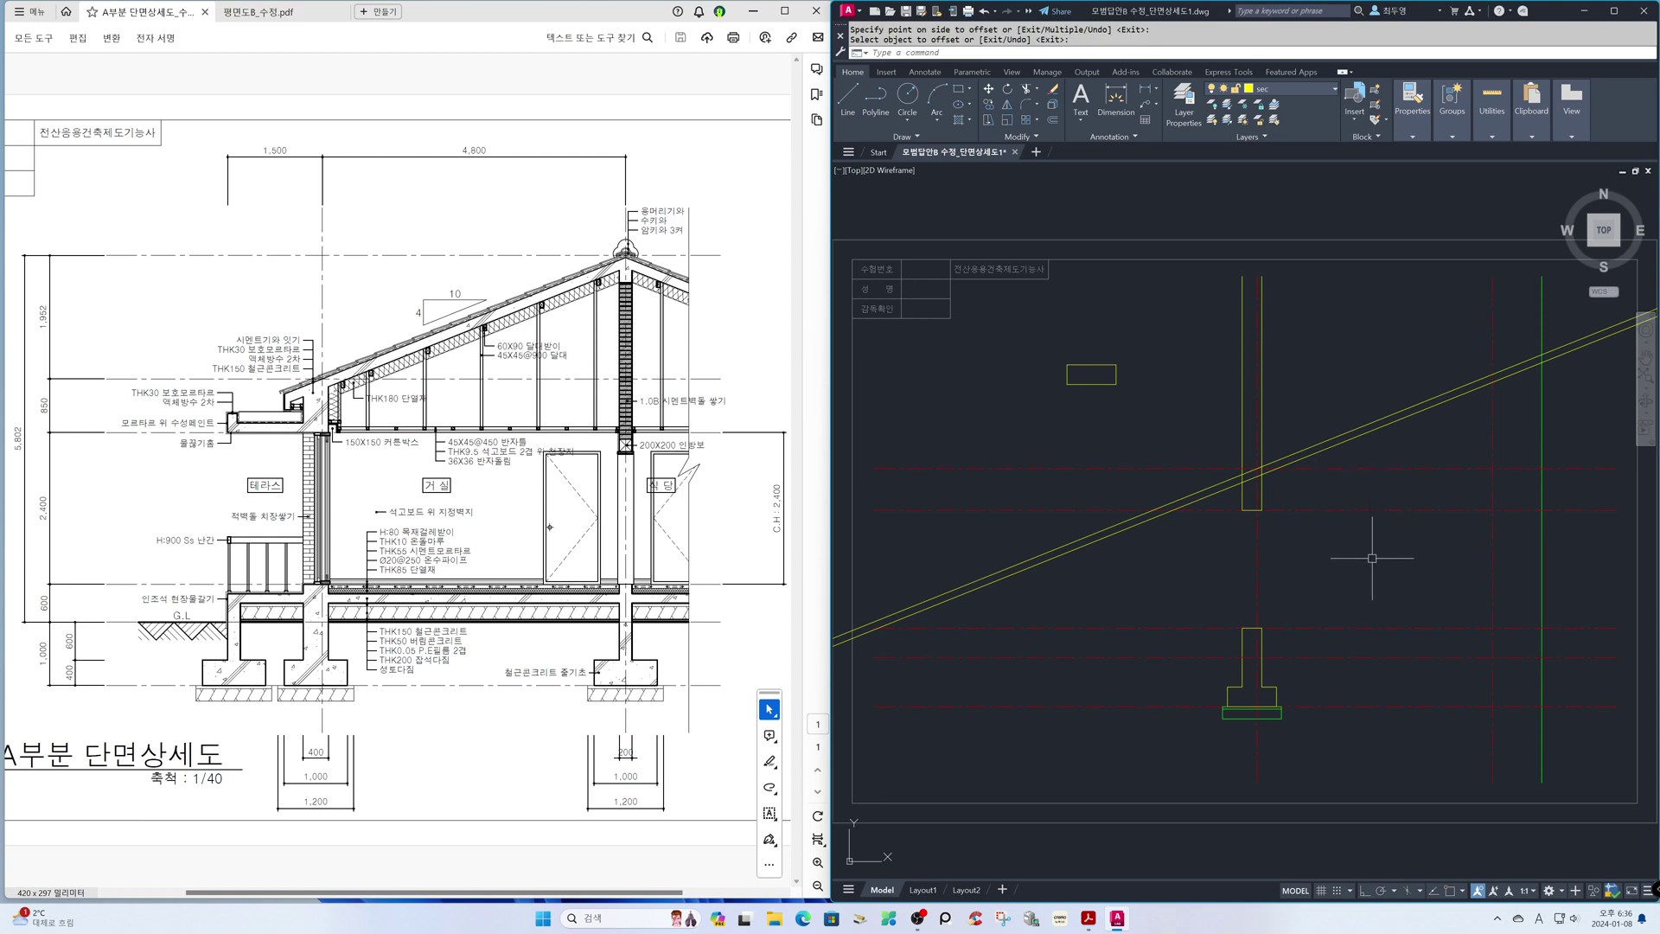
# Step: Offset the wall centre line 600 to the left to mark the eave end
pyautogui.press('Return')
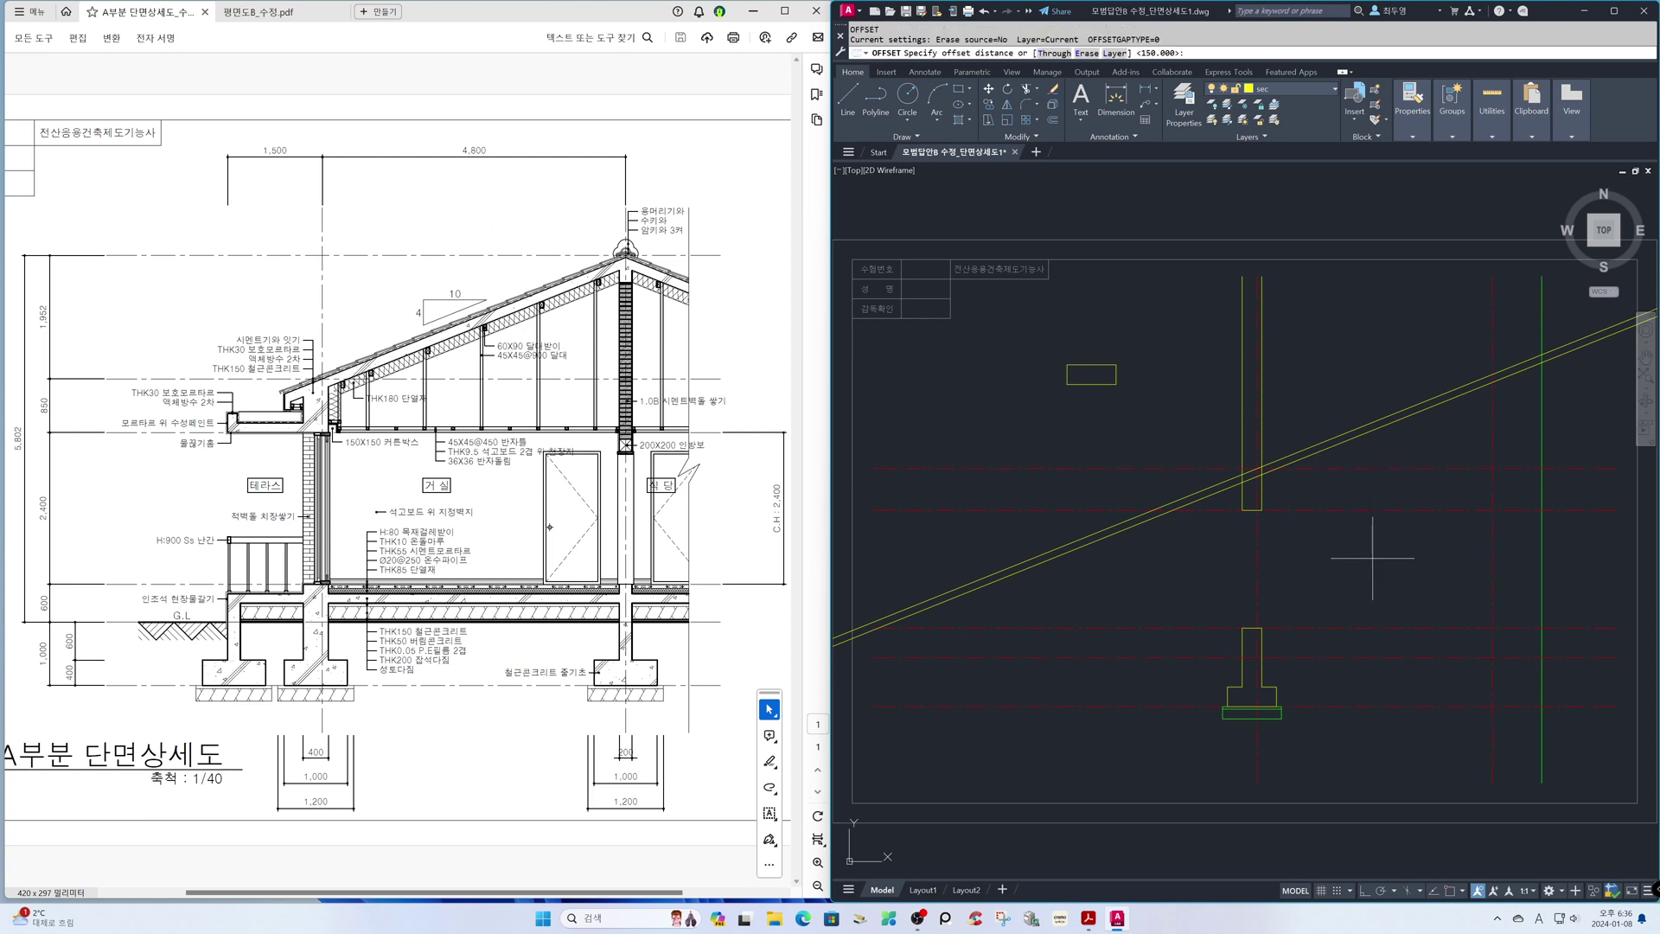
pyautogui.press('Return')
pyautogui.click(1256, 568)
pyautogui.click(1176, 565)
pyautogui.press('Return')
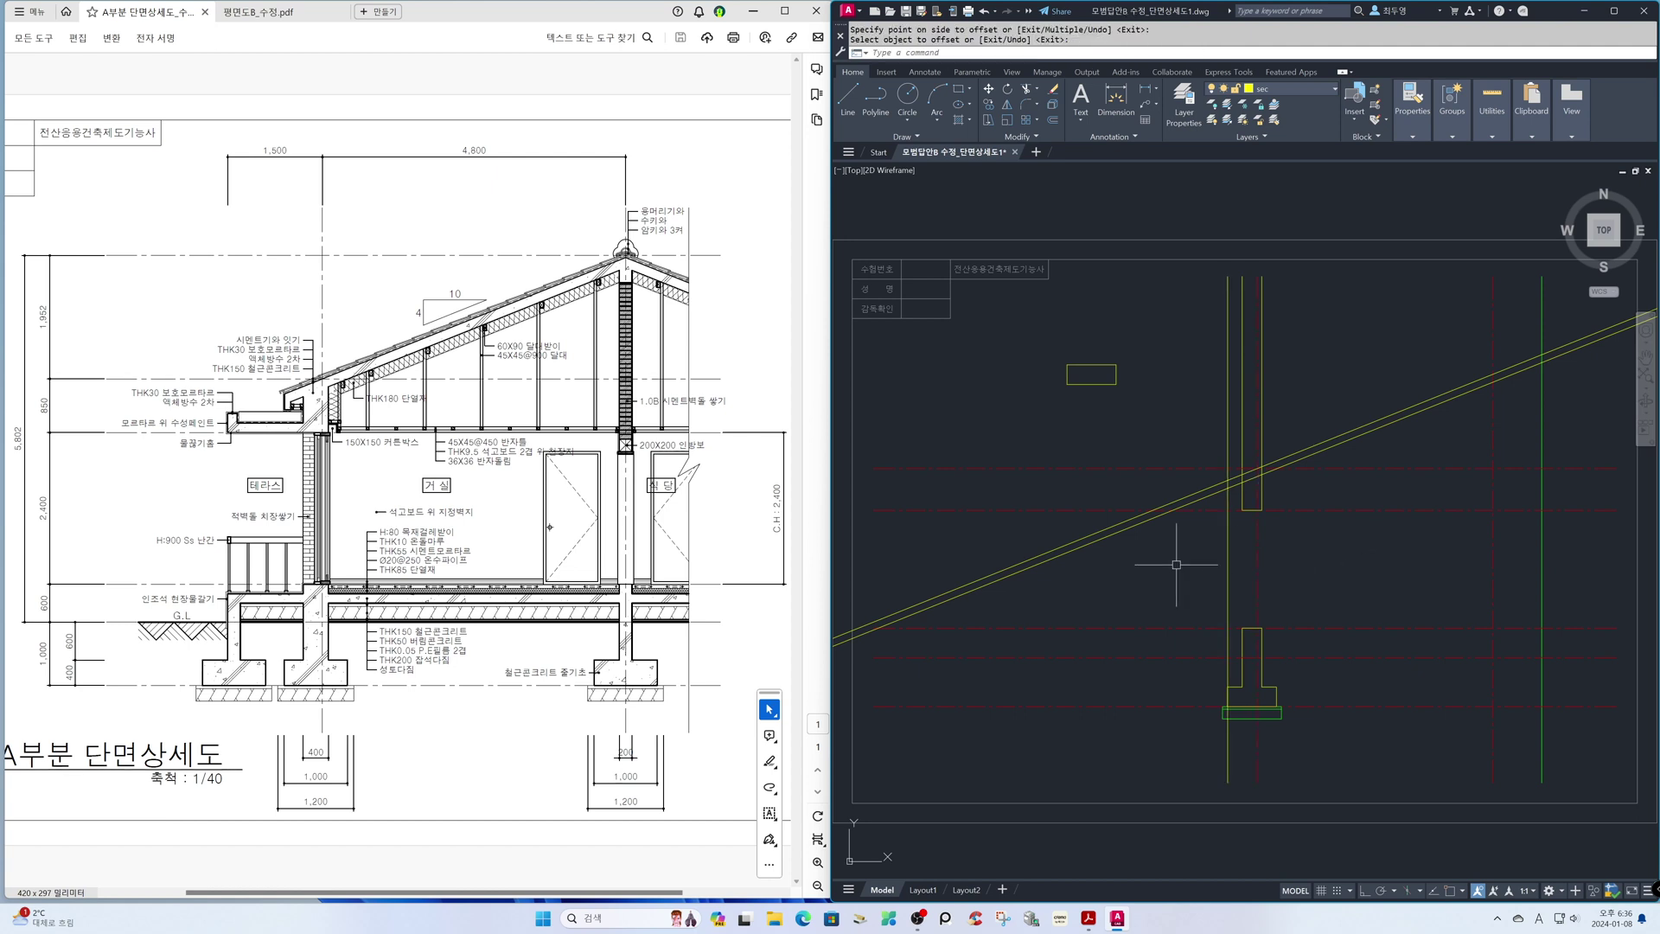
# Step: Trim both sloped roof lines outside the eave end line and the ridge centre line
pyautogui.write('tr')
pyautogui.press('Return')
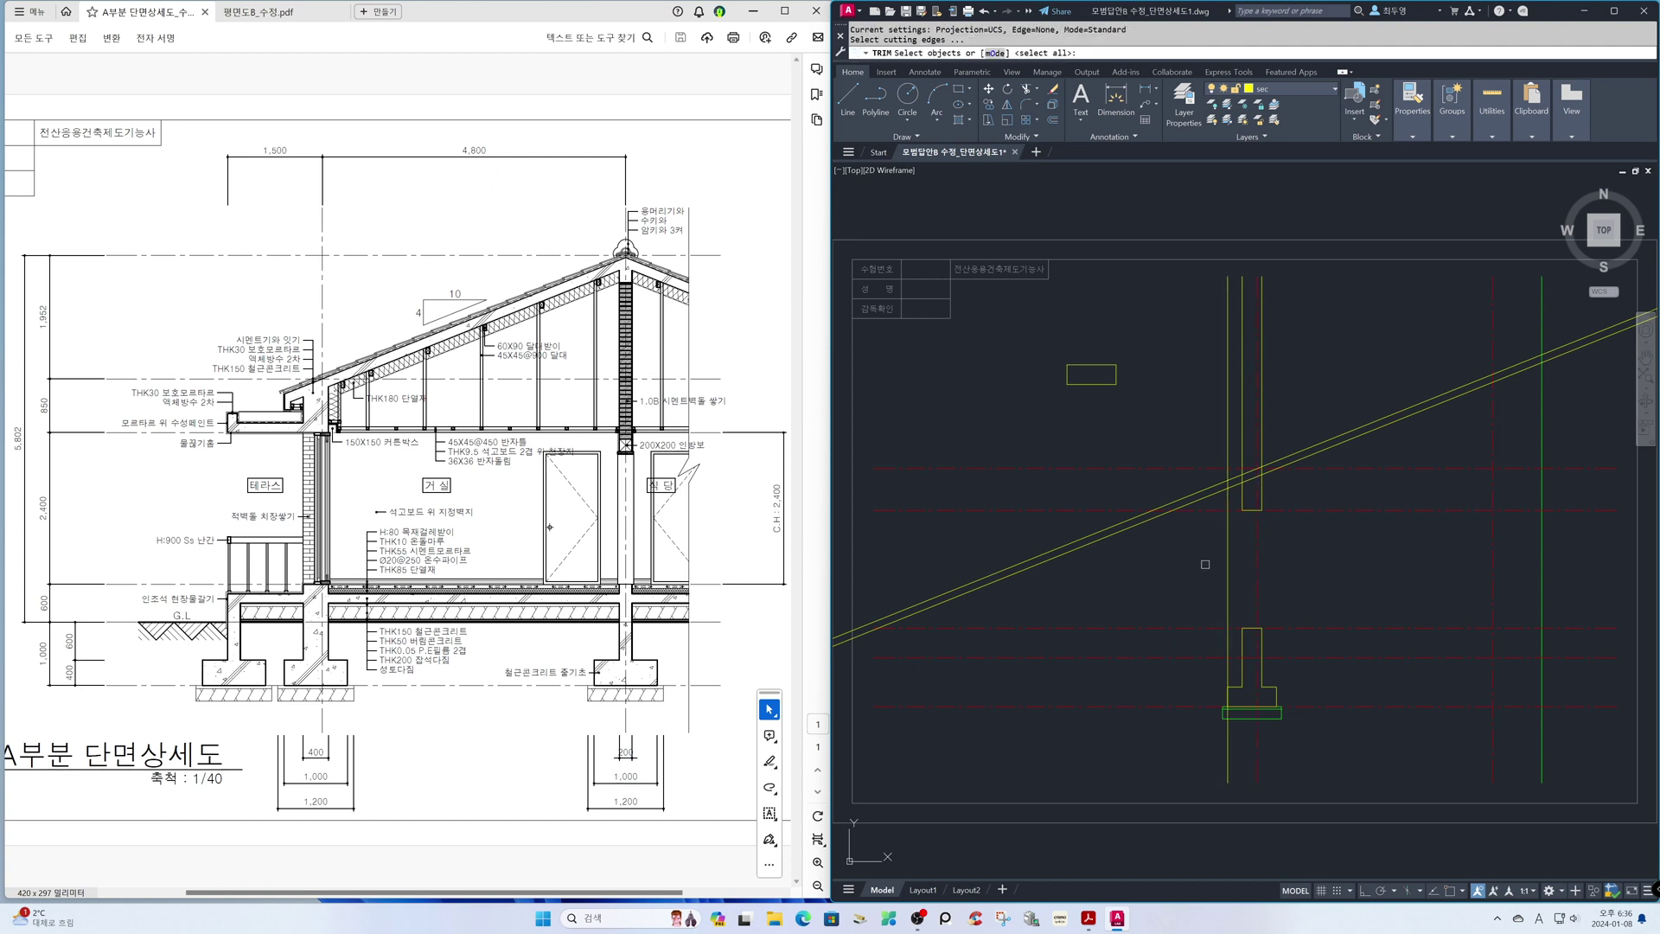
pyautogui.click(1228, 565)
pyautogui.press('Return')
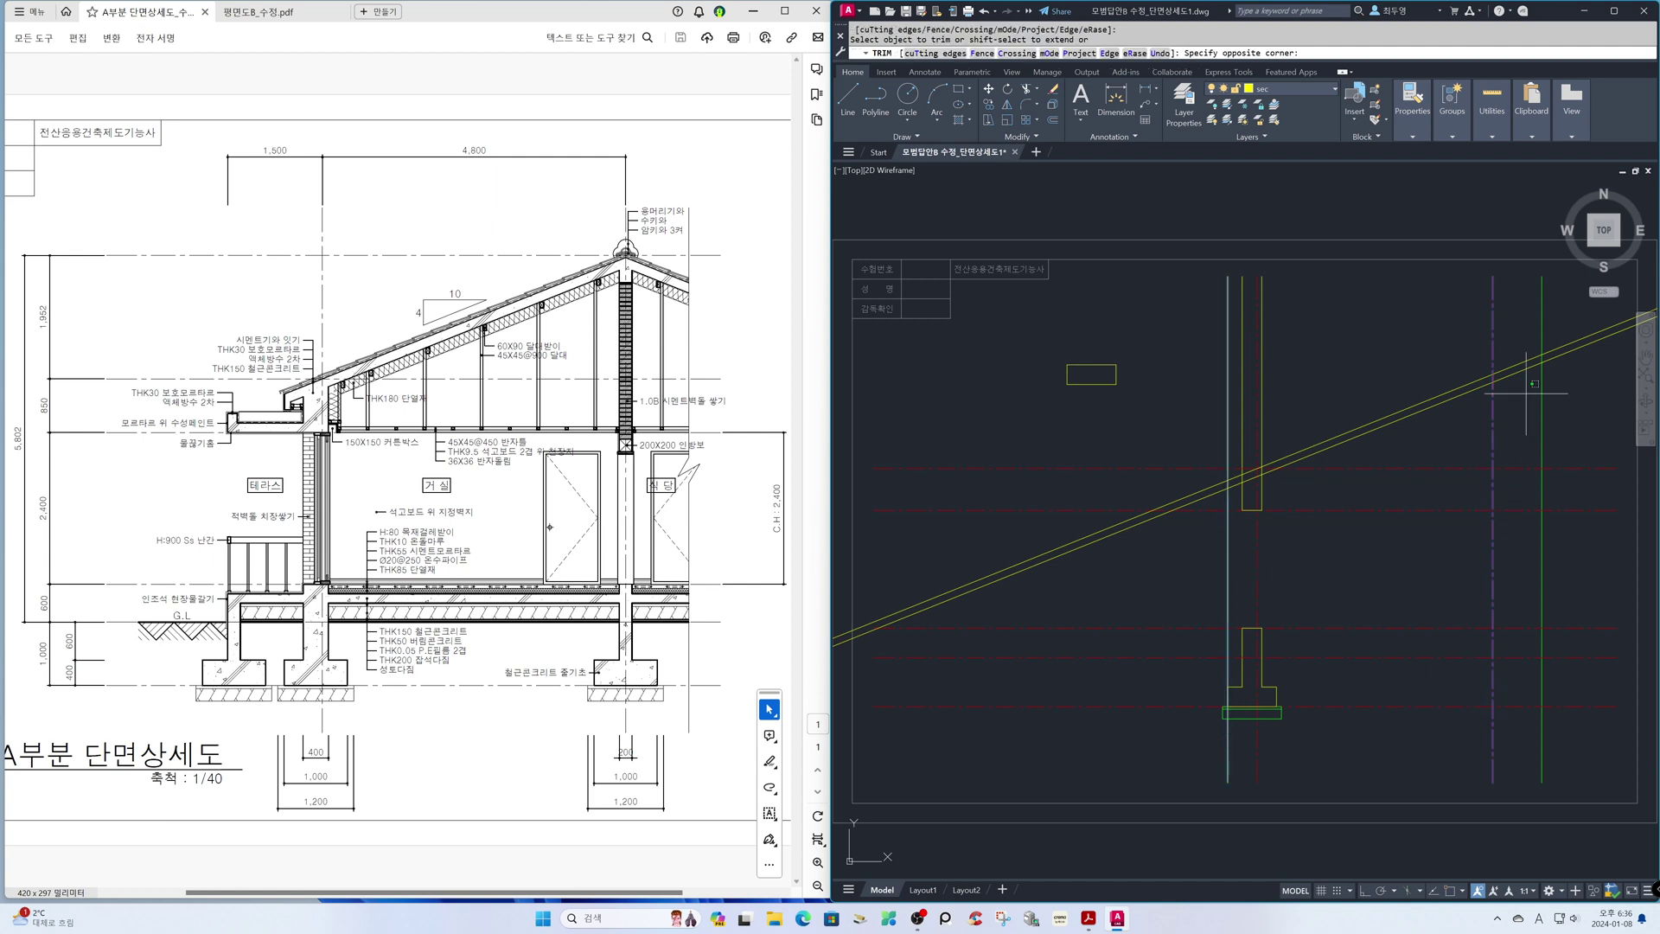
pyautogui.click(1519, 369)
pyautogui.click(1145, 552)
pyautogui.click(1093, 529)
pyautogui.press('Return')
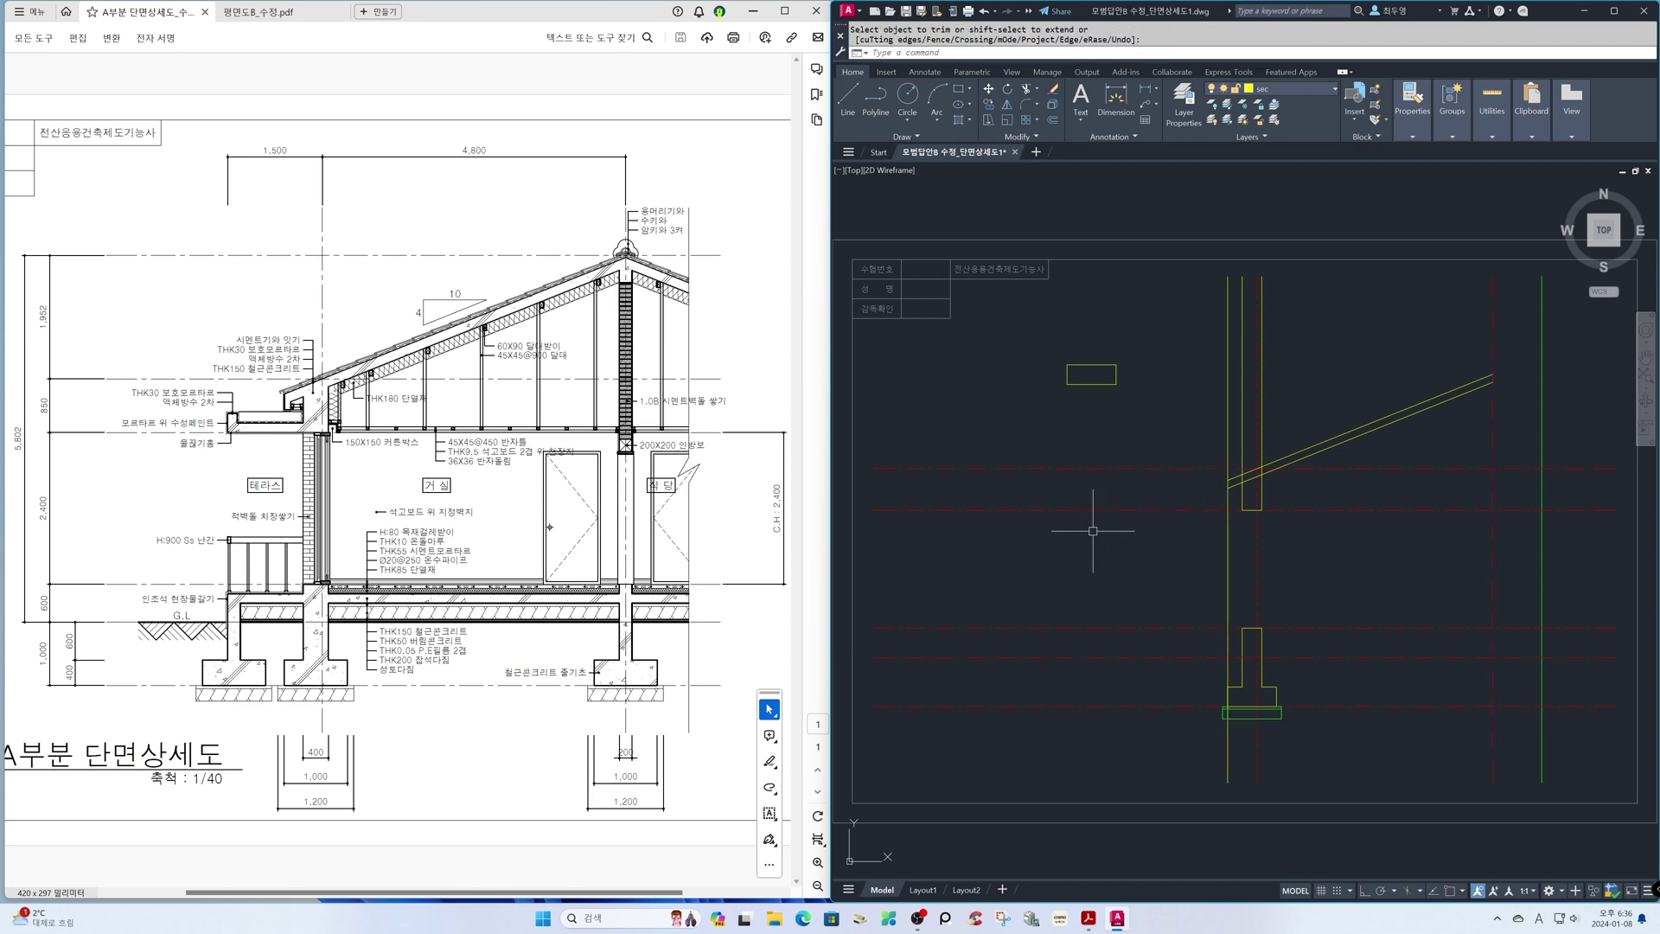
# Step: Erase the vertical line marking the eave end
pyautogui.write('e')
pyautogui.press('Return')
pyautogui.click(1228, 551)
pyautogui.press('Return')
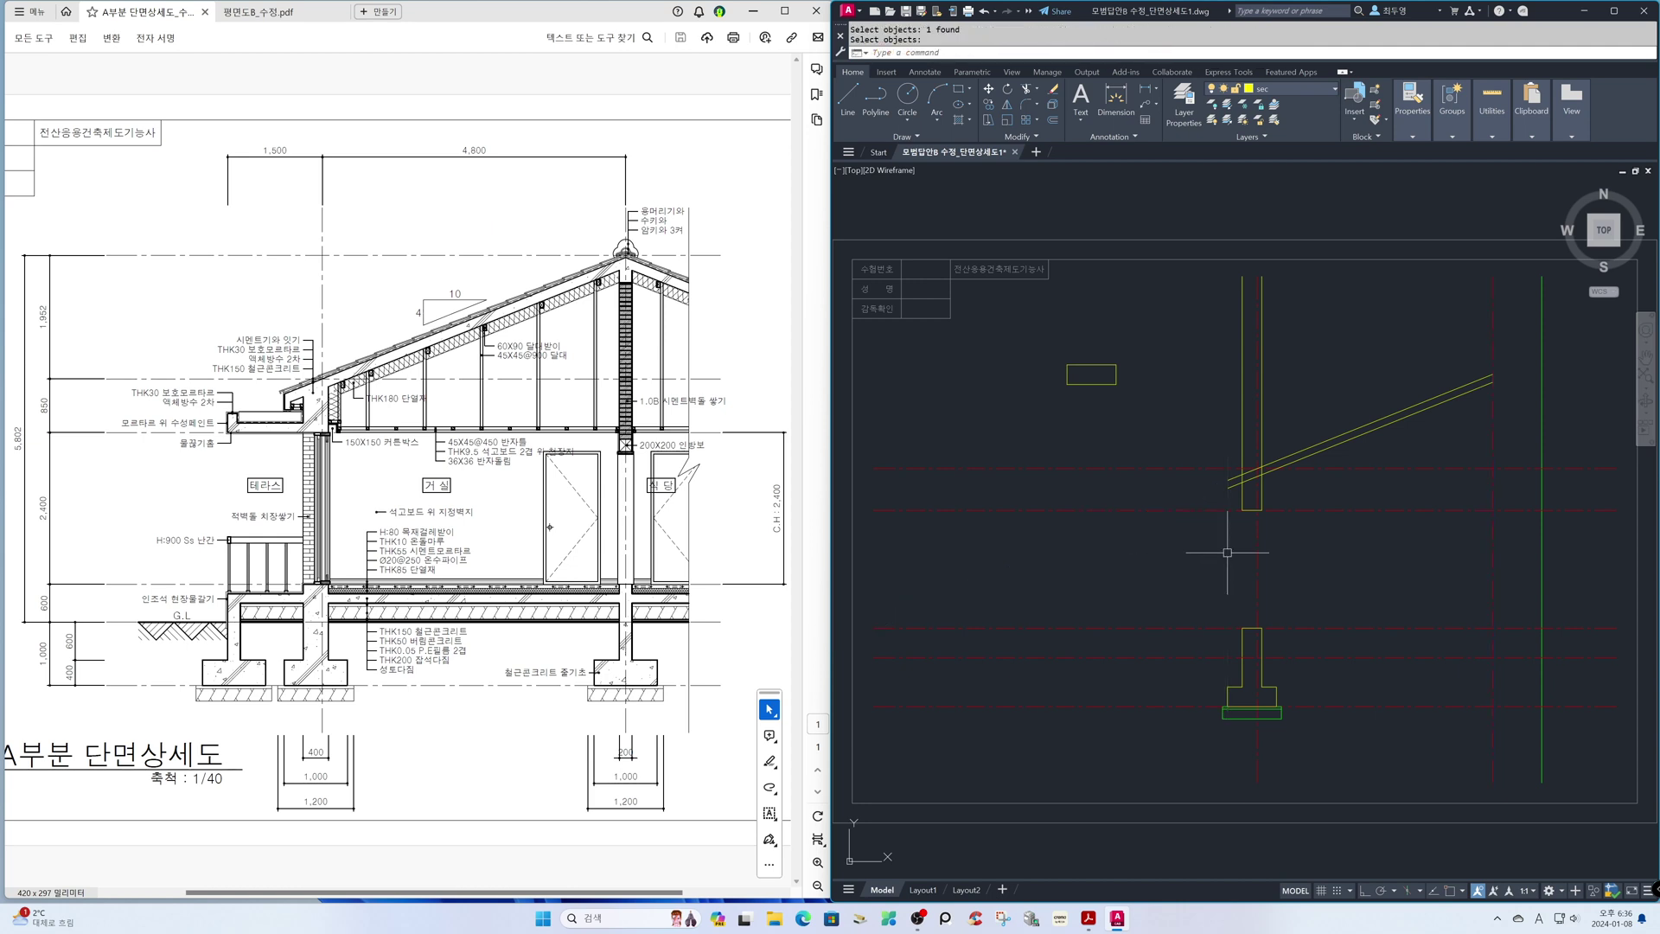
# Step: Mirror the two sloped roof lines about the vertical ridge centre line, keeping the originals
pyautogui.write('mi')
pyautogui.press('Return')
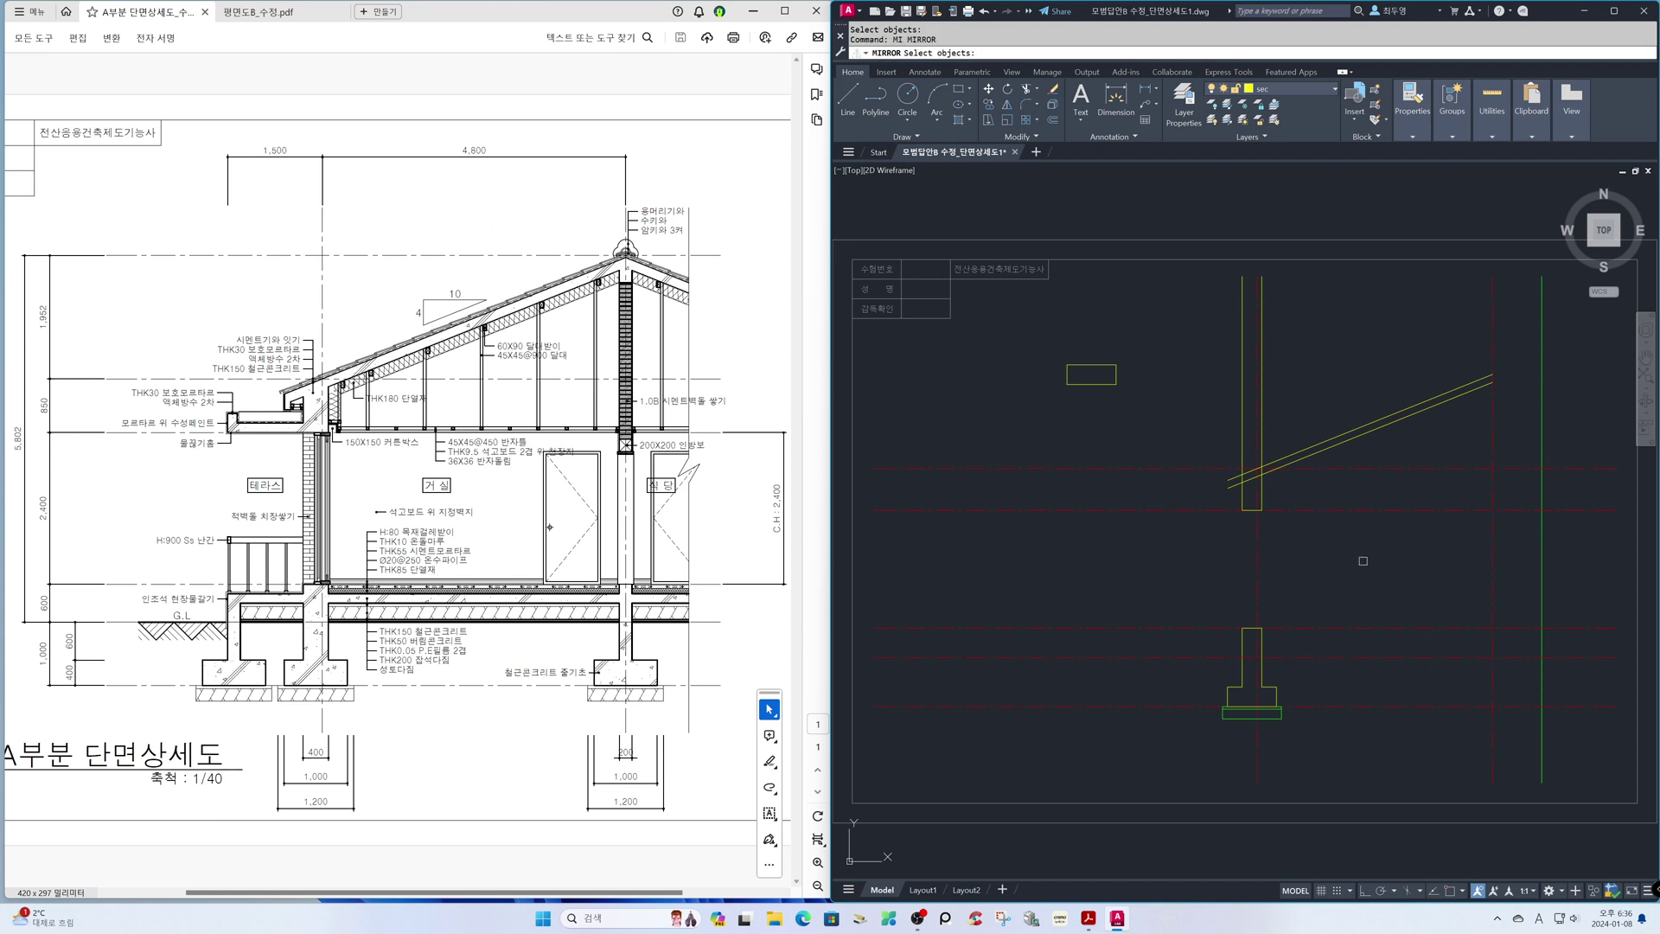
pyautogui.press('F3')
pyautogui.press('F8')
pyautogui.click(1436, 397)
pyautogui.press('Return')
pyautogui.click(1492, 374)
pyautogui.click(1479, 553)
pyautogui.press('Return')
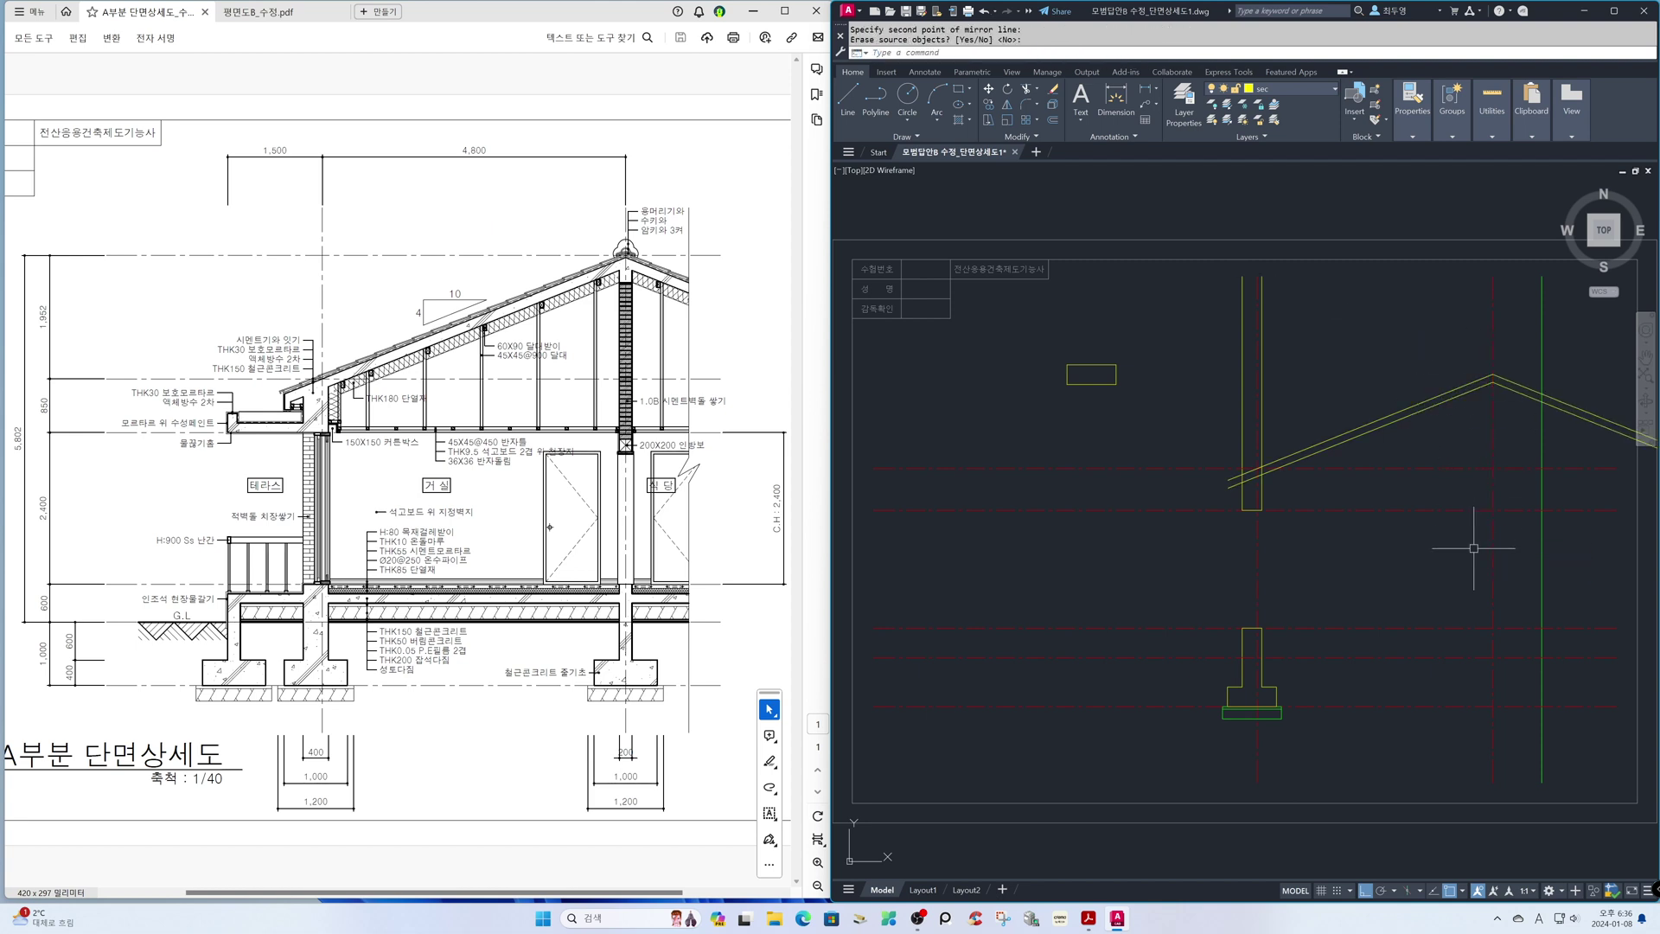
# Step: Trim the mirrored roof lines beyond the green vertical boundary line
pyautogui.write('tr')
pyautogui.press('Return')
pyautogui.click(1544, 554)
pyautogui.press('Return')
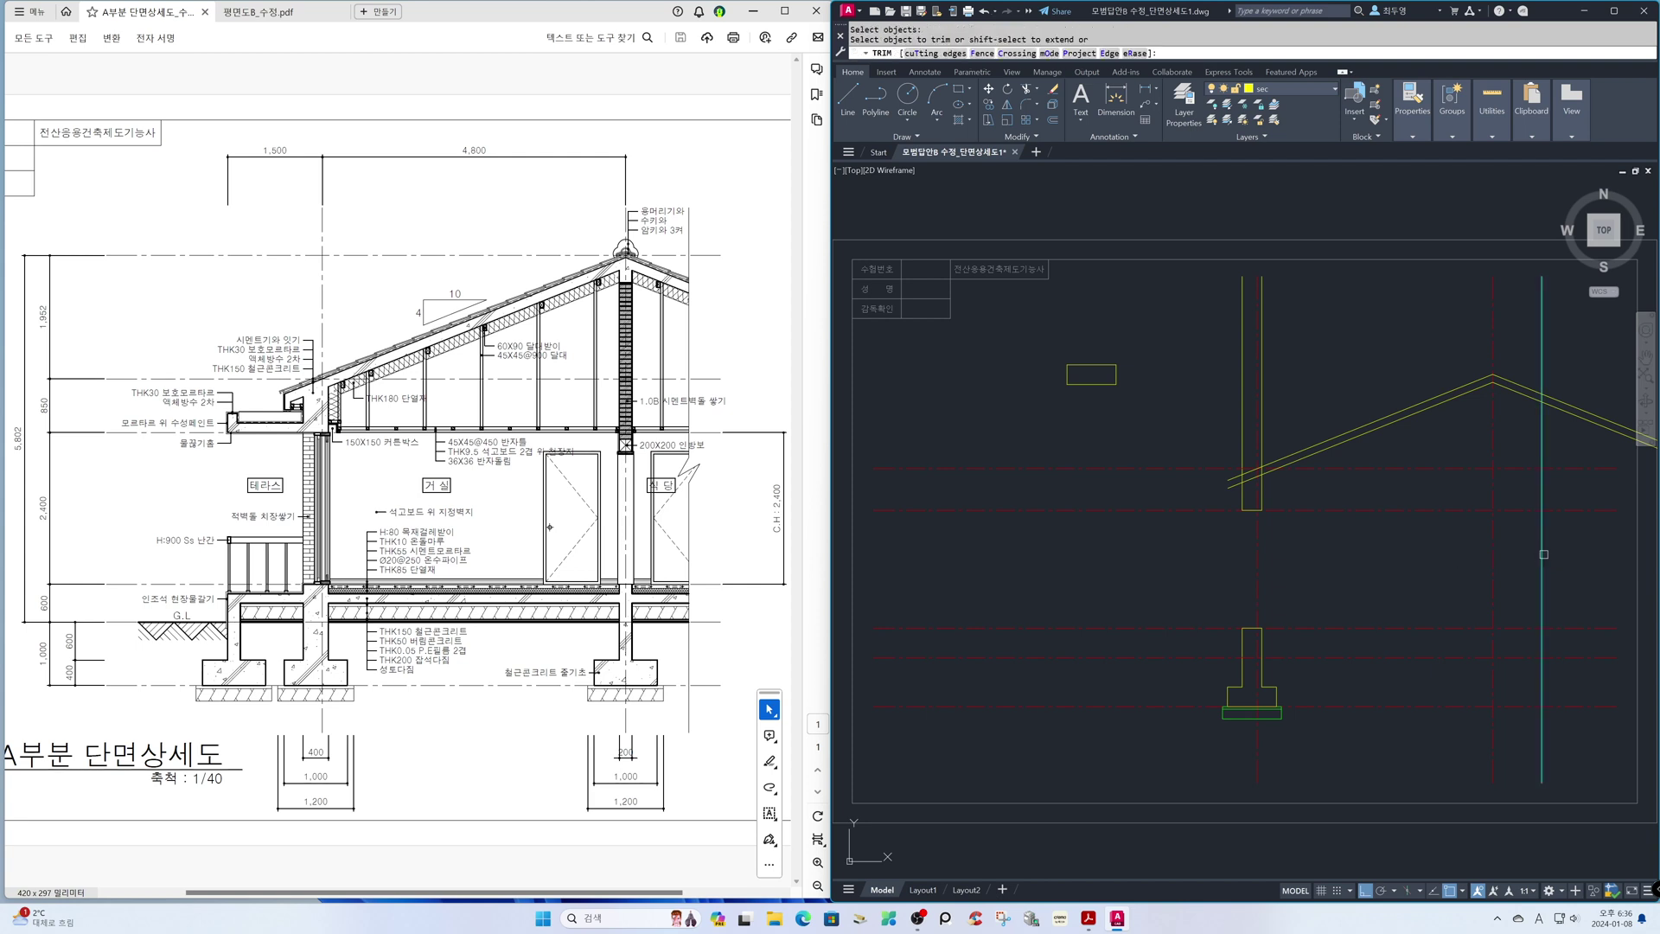
pyautogui.click(1613, 421)
pyautogui.click(1623, 404)
pyautogui.click(1589, 732)
pyautogui.press('Return')
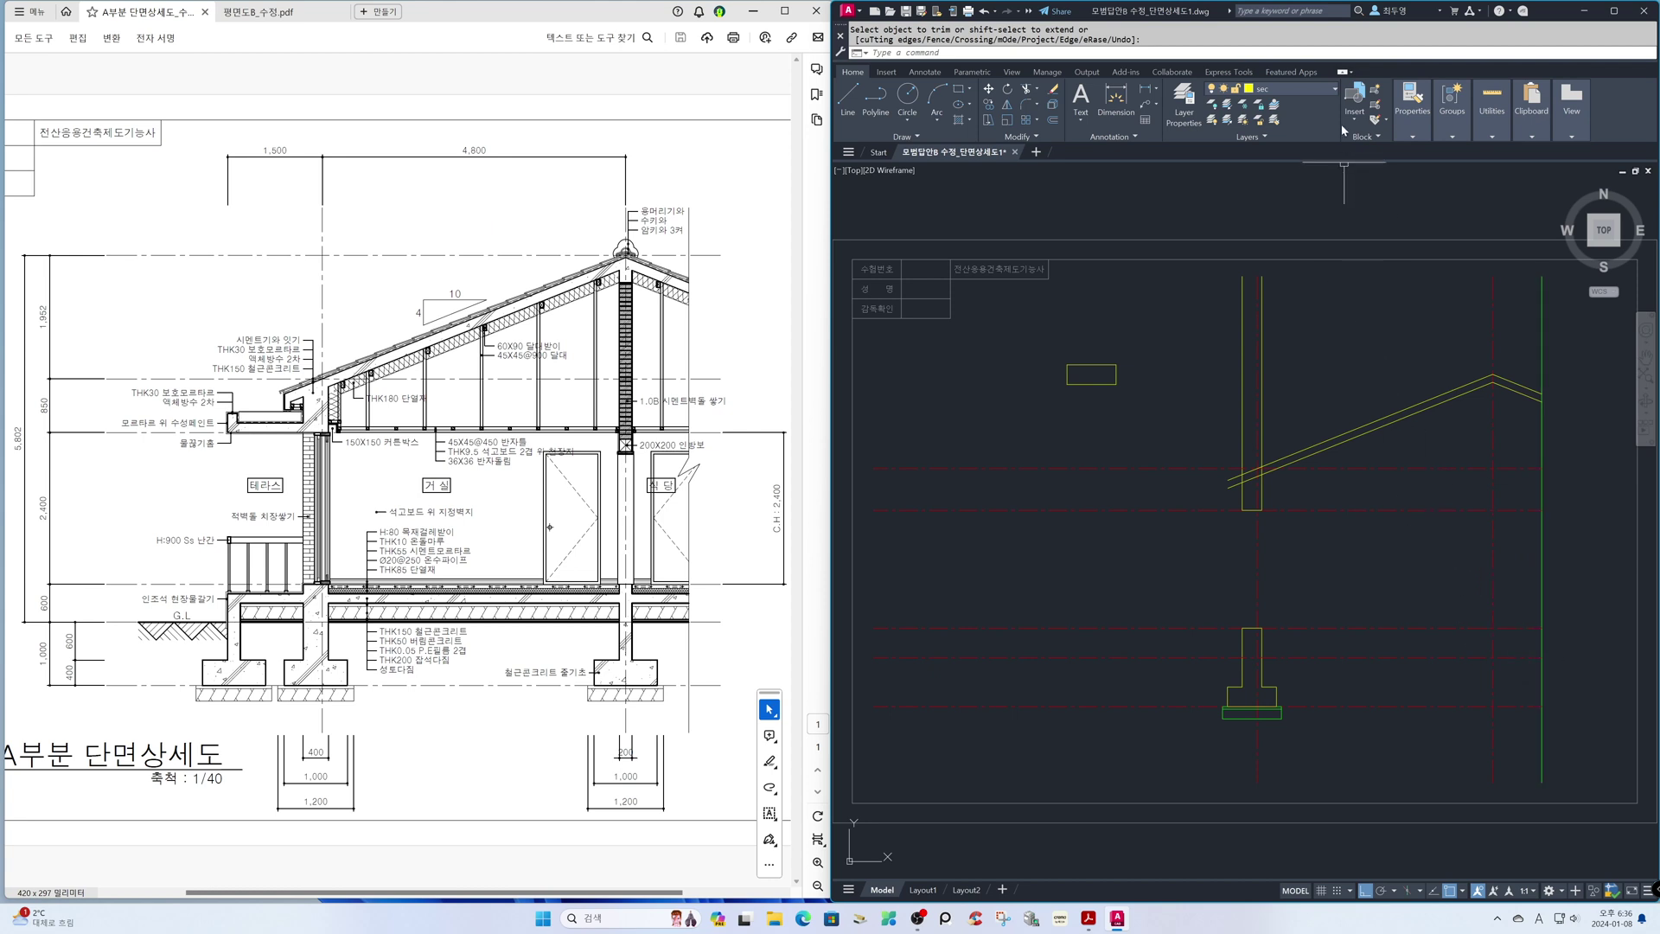
# Step: Freeze the cen layer and zoom in on where the roof slab meets the wall
pyautogui.click(1331, 90)
pyautogui.click(1237, 120)
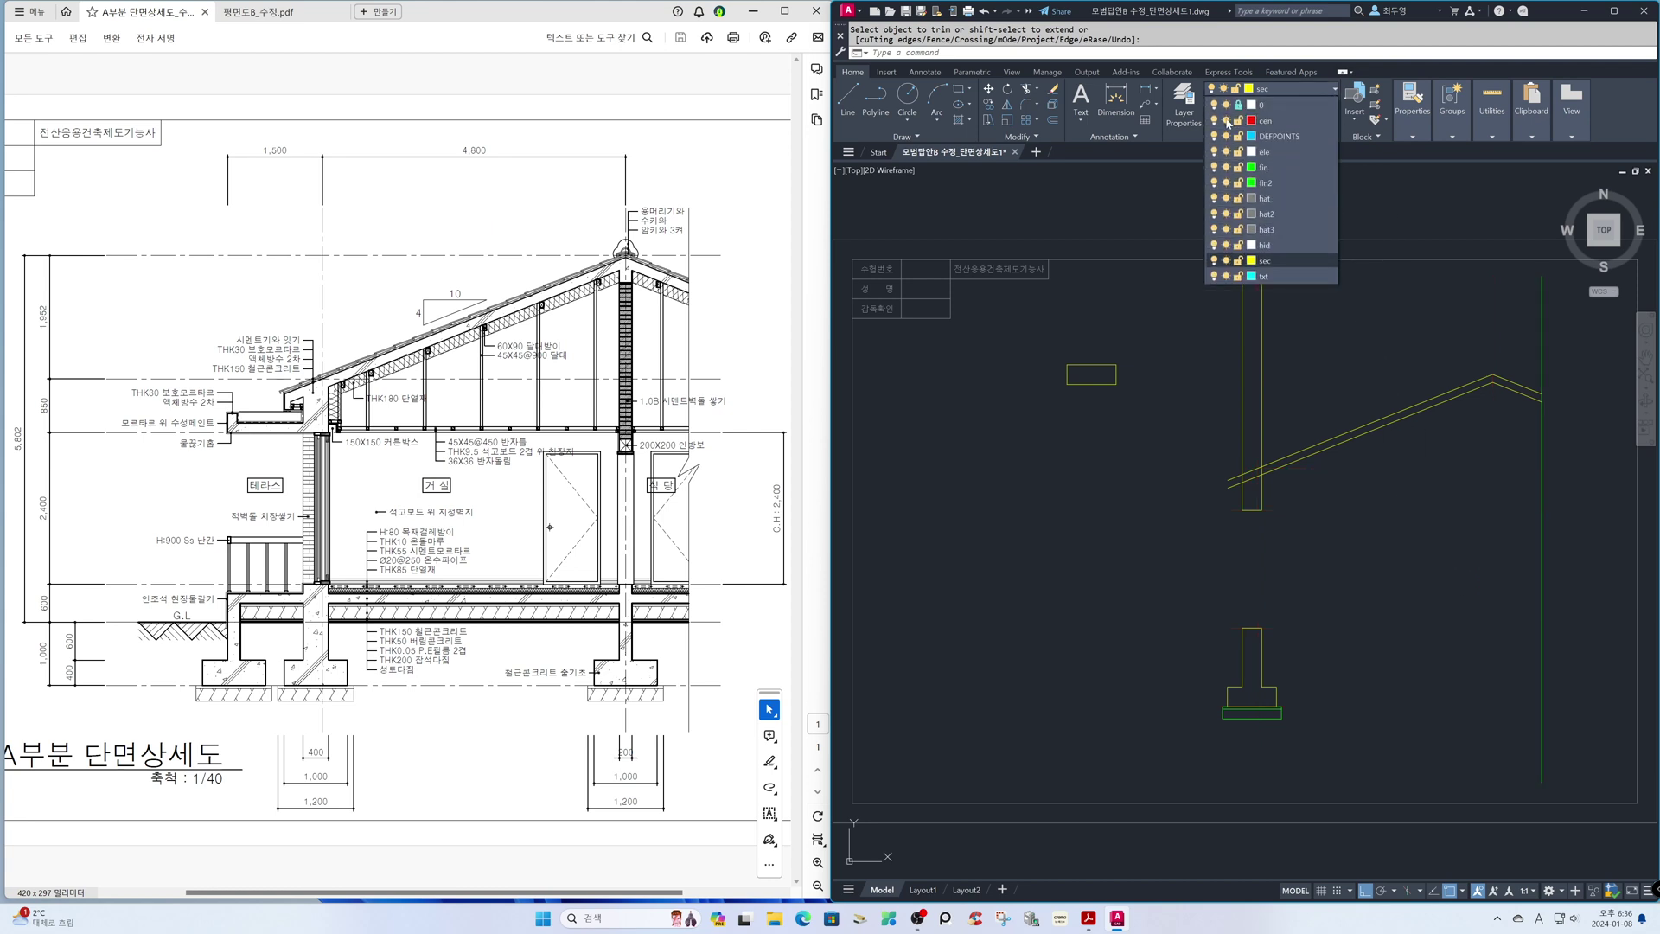
pyautogui.write('z')
pyautogui.press('Return')
pyautogui.click(1178, 415)
pyautogui.click(1327, 530)
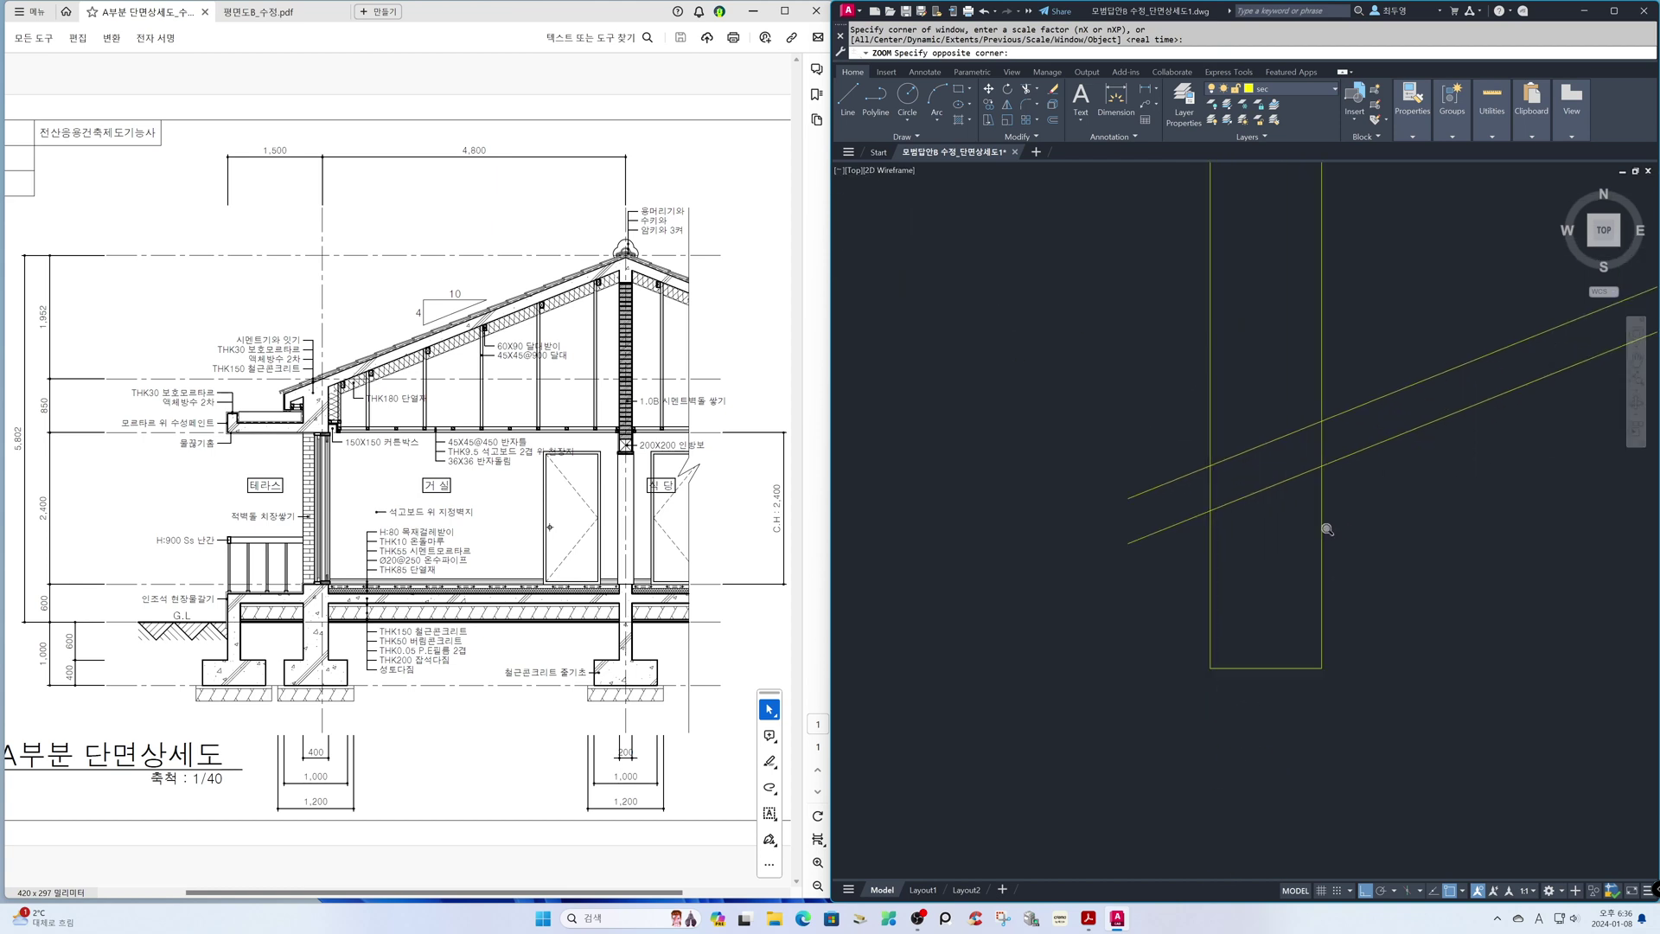
# Step: Trim the wall lines above the roof underside and the underside segment between the two wall lines
pyautogui.write('tr')
pyautogui.press('Return')
pyautogui.click(1369, 564)
pyautogui.click(1206, 486)
pyautogui.press('Return')
pyautogui.click(1206, 486)
pyautogui.click(1254, 494)
pyautogui.press('Return')
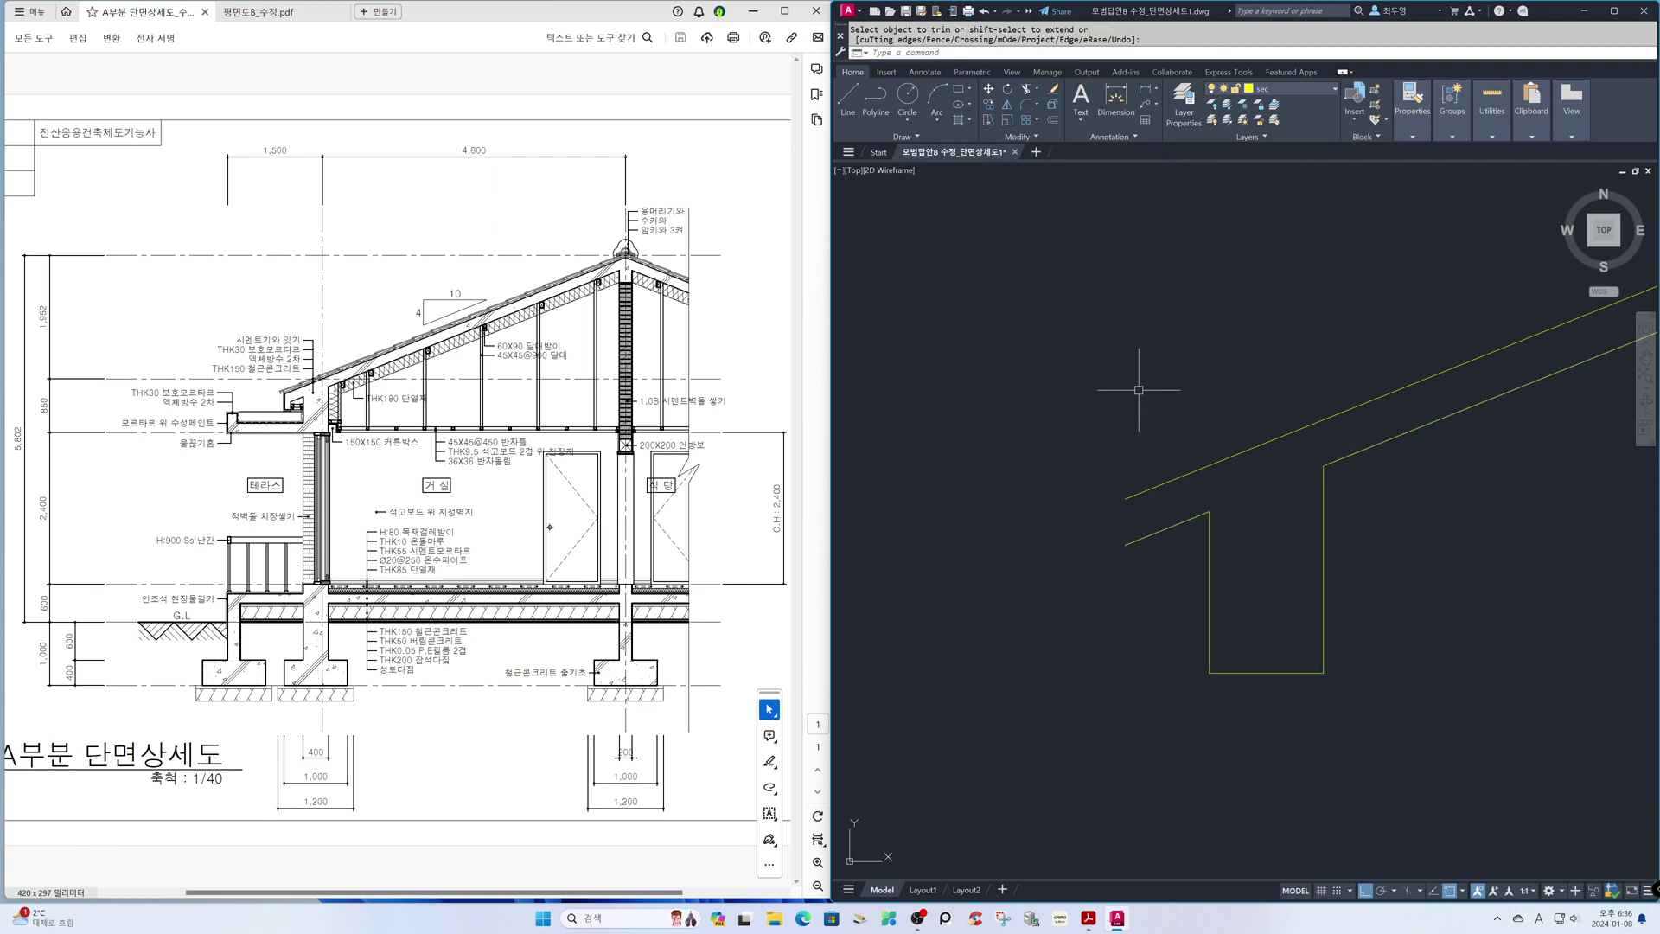
# Step: Draw the eave drop from the roof's upper line end: 250 down, 100 across, and back up past the roof underside
pyautogui.write('l')
pyautogui.press('Return')
pyautogui.click(1125, 499)
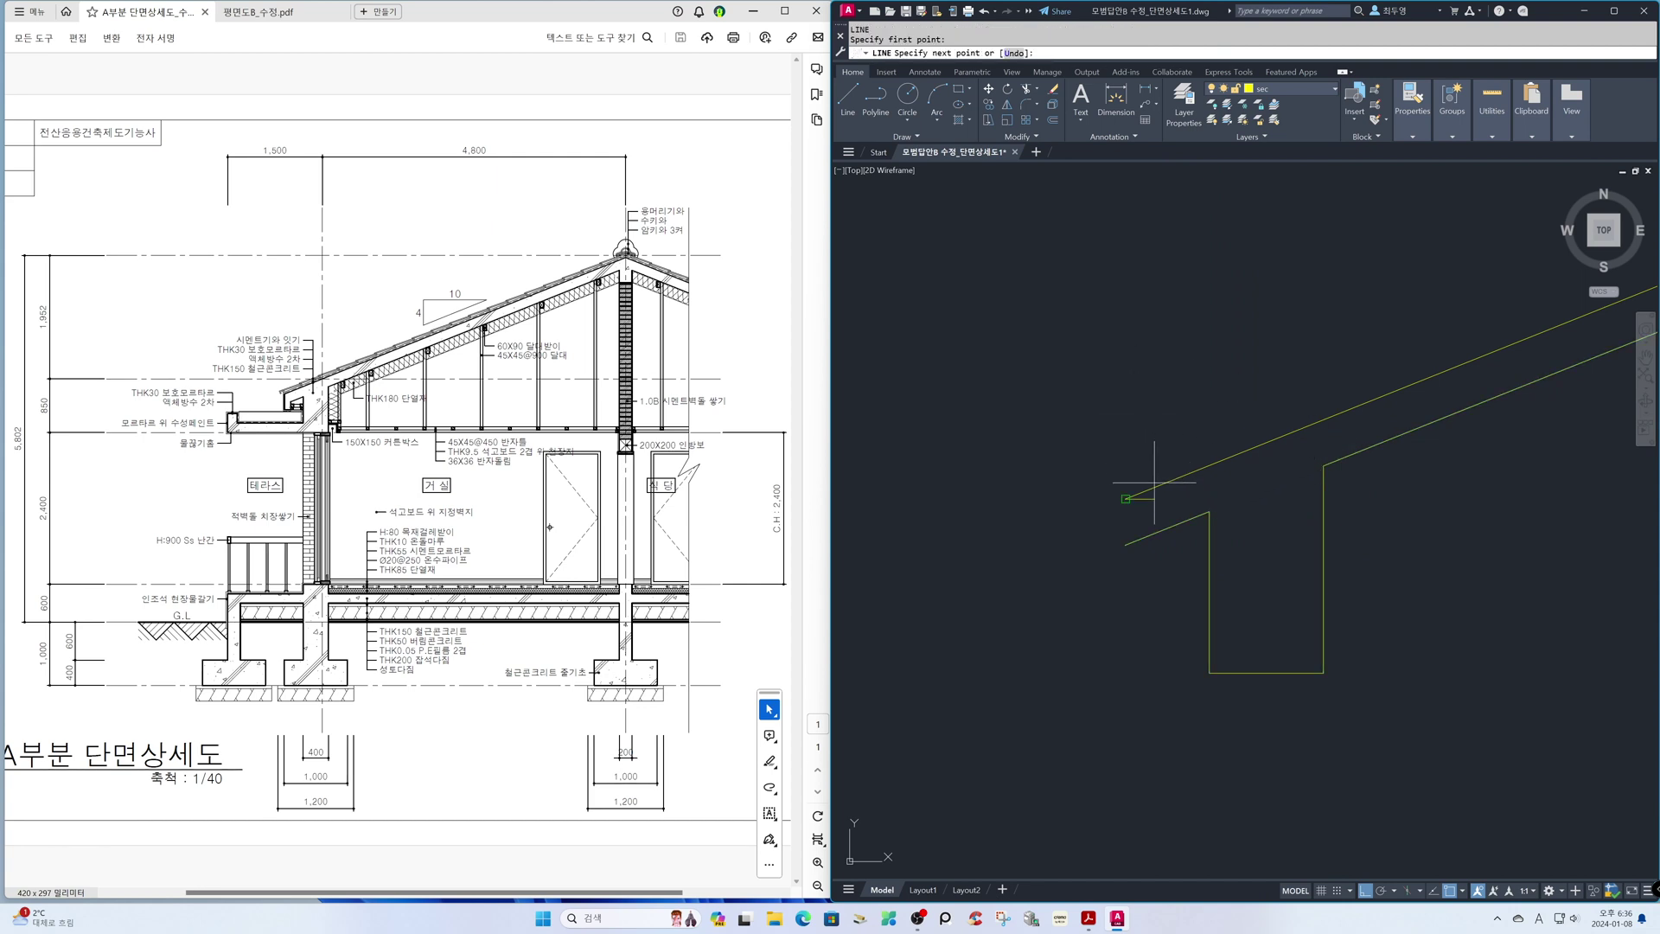
pyautogui.write('25')
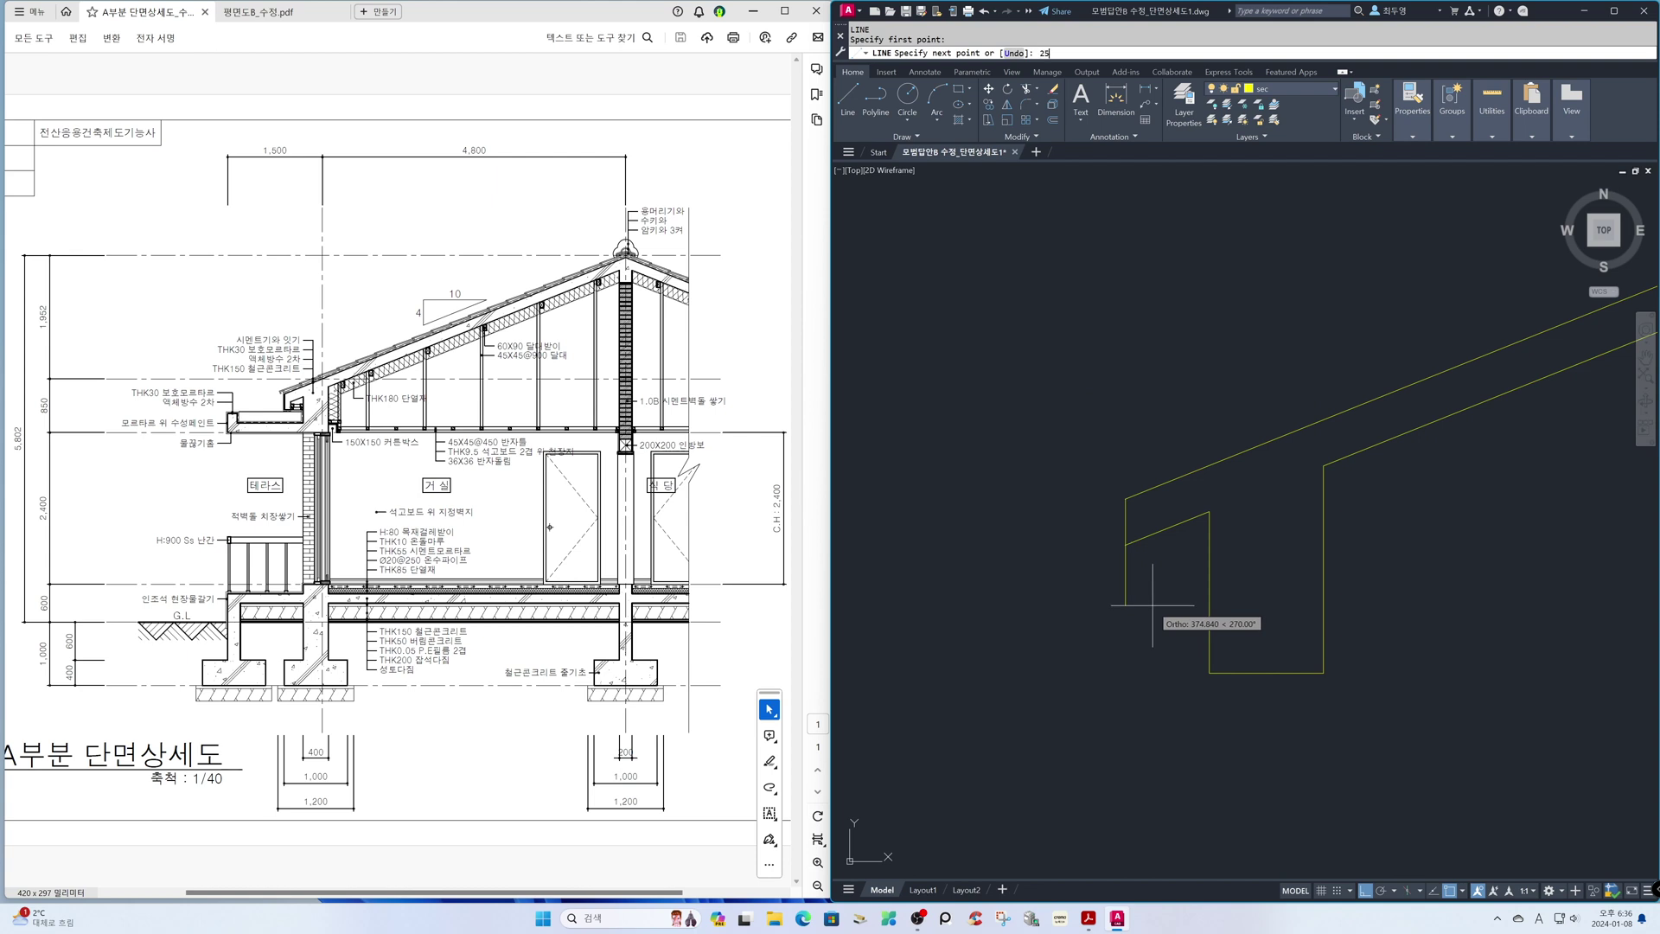
pyautogui.write('0')
pyautogui.press('Return')
pyautogui.write('1')
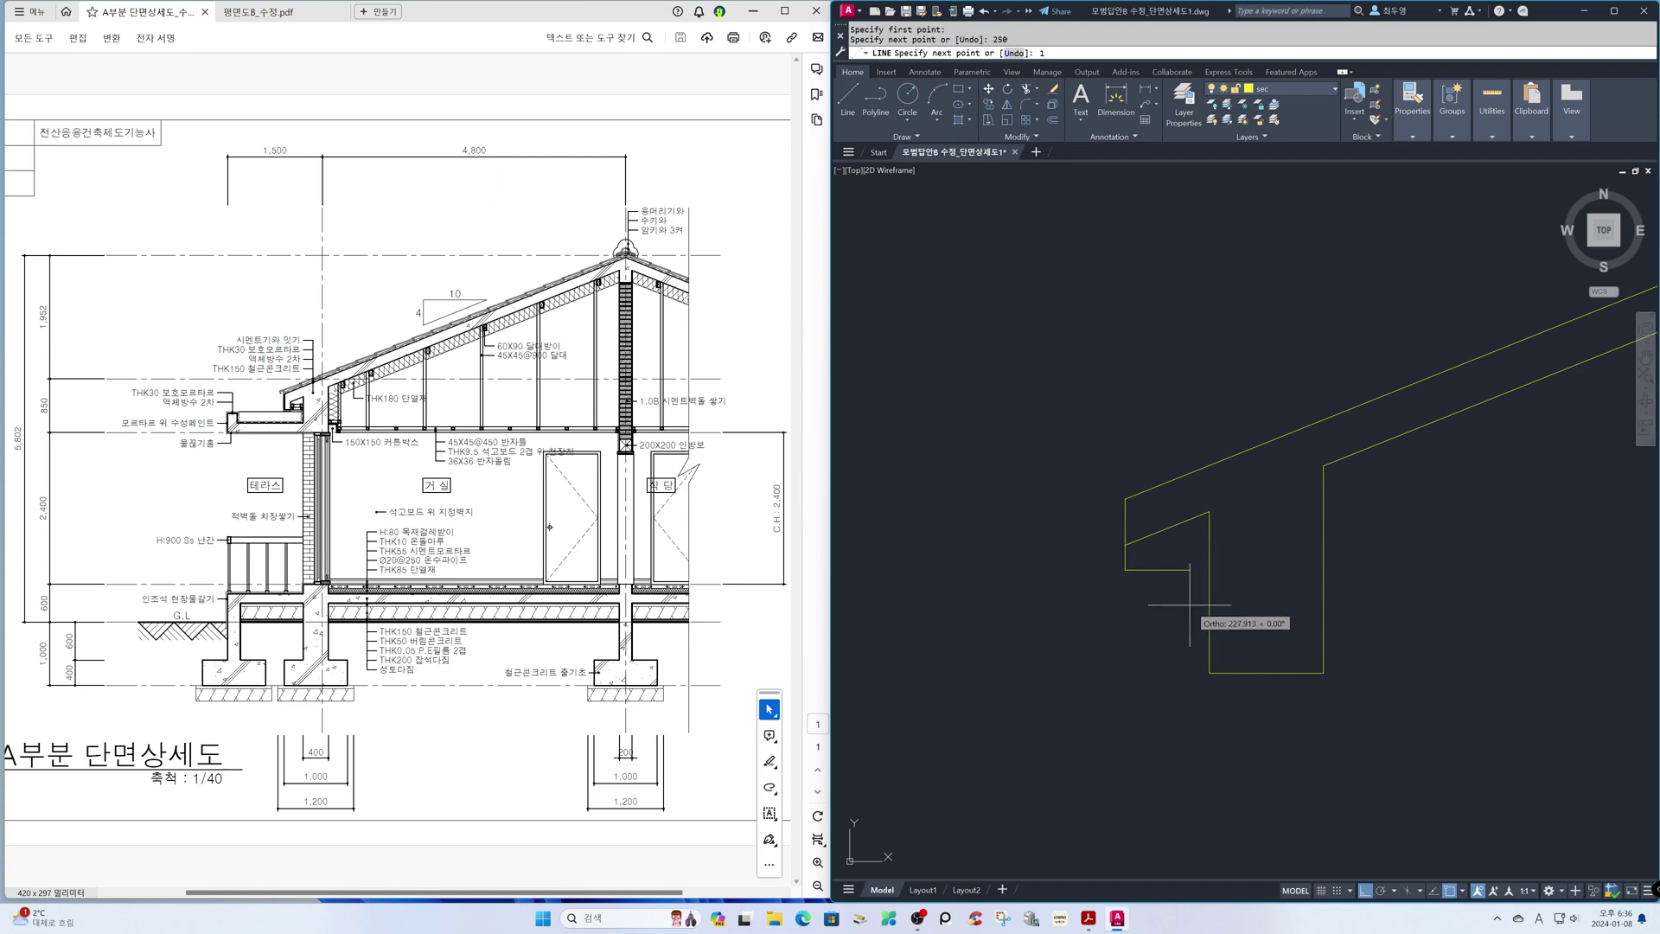
pyautogui.write('0')
pyautogui.press('Return')
pyautogui.click(1187, 504)
pyautogui.press('Return')
# Step: Fillet the roof underside line with the inner vertical line of the eave drop to form a corner
pyautogui.write('f')
pyautogui.press('Return')
pyautogui.click(1174, 528)
pyautogui.click(1154, 549)
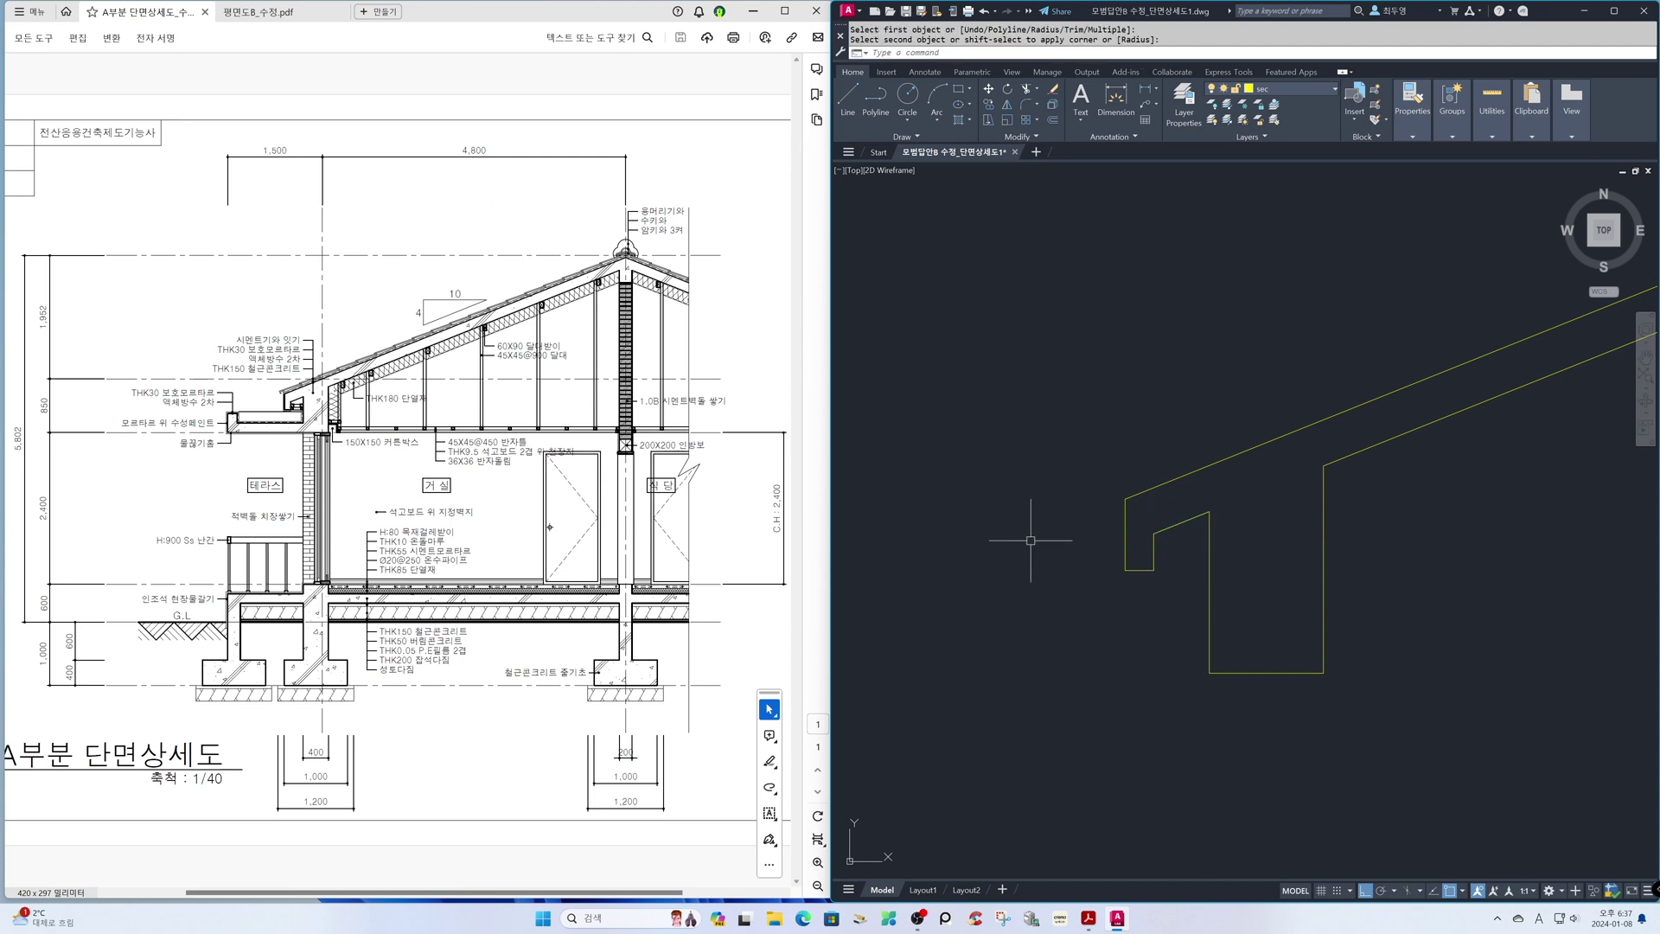
# Step: Thaw the cen layer and restore the previous view of the whole drawing sheet
pyautogui.click(1304, 87)
pyautogui.click(1226, 120)
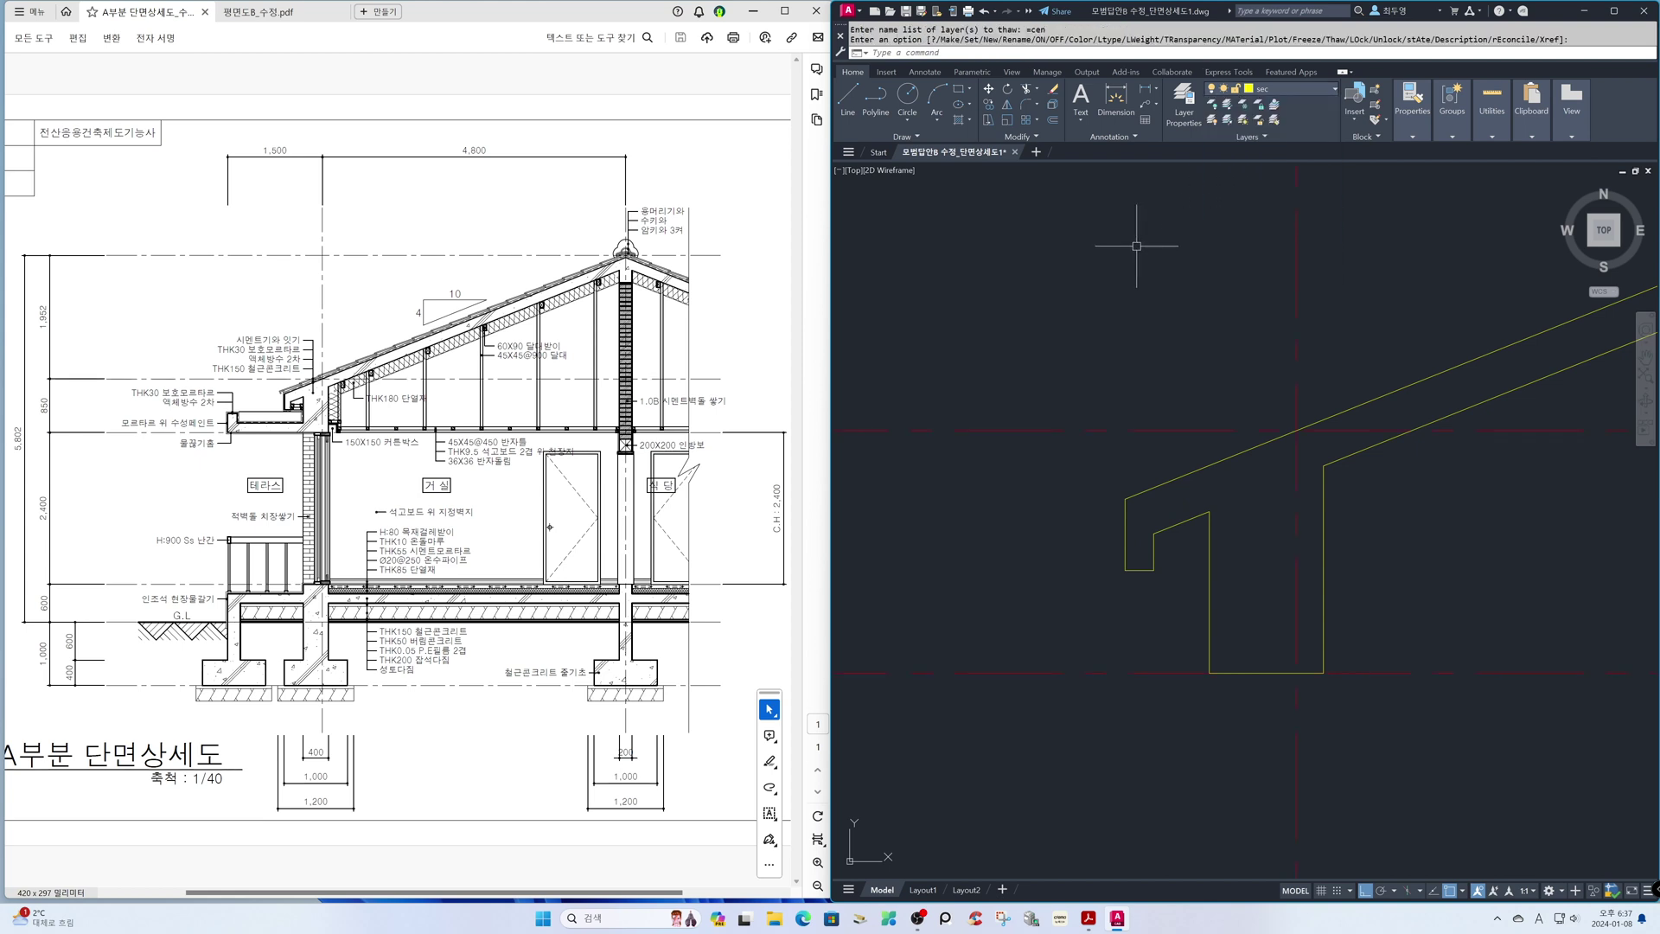
pyautogui.write('z')
pyautogui.press('Return')
pyautogui.write('p')
pyautogui.press('Return')
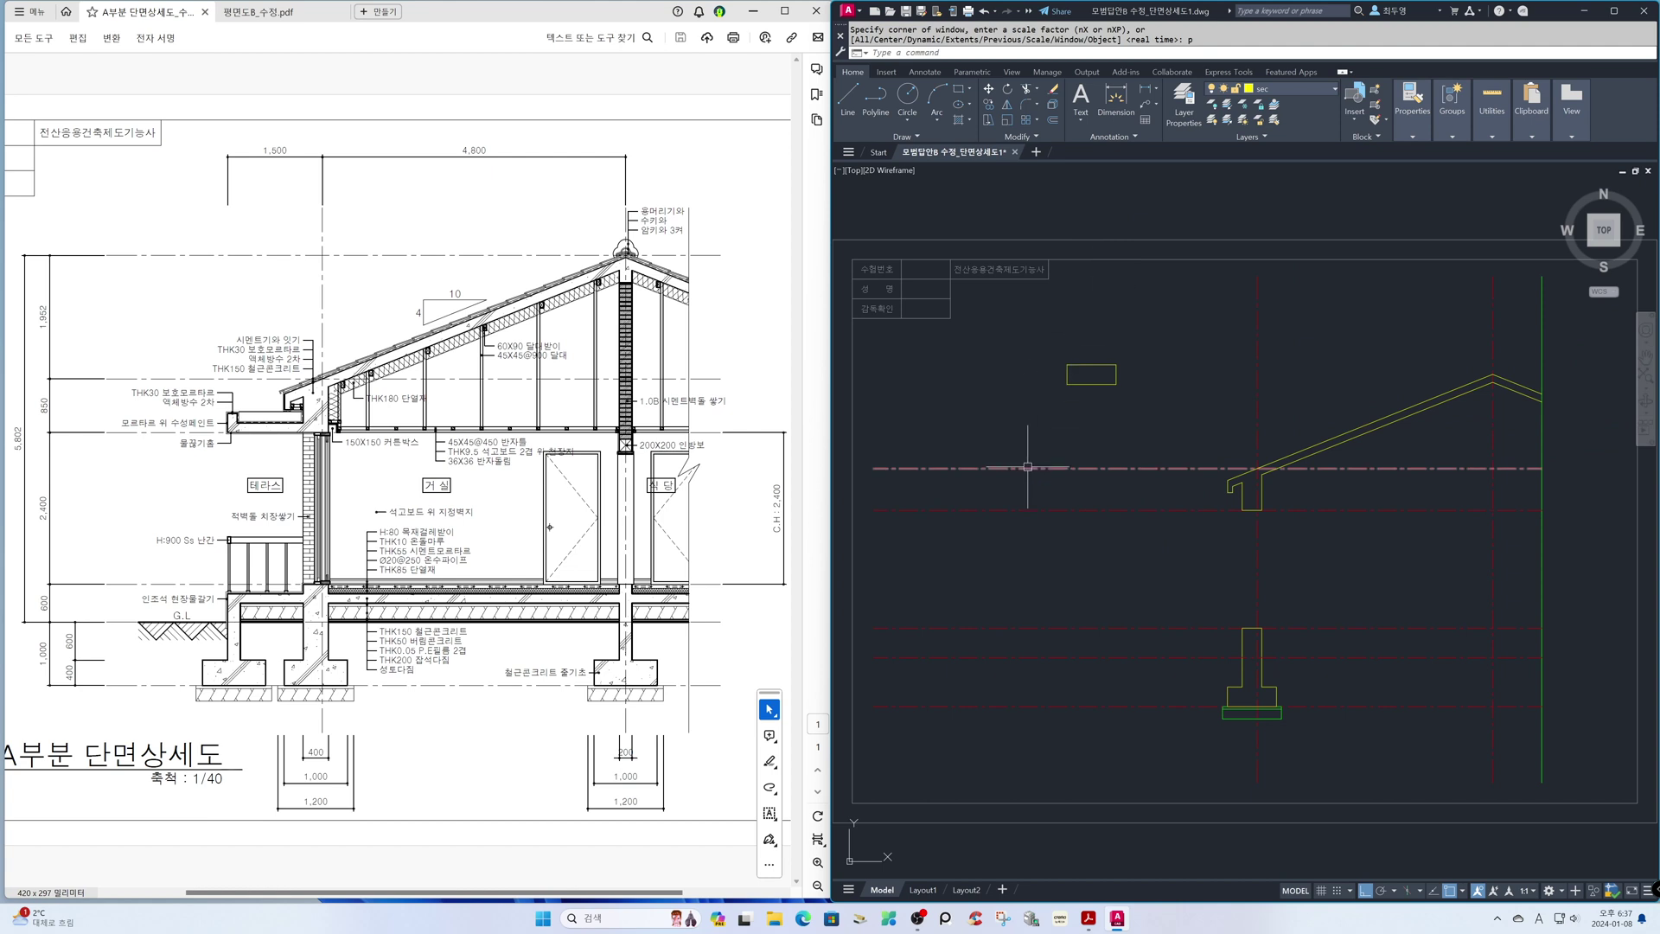
# Step: Offset the wall centre line 1500 to the left for the terrace side
pyautogui.moveTo(1027, 467)
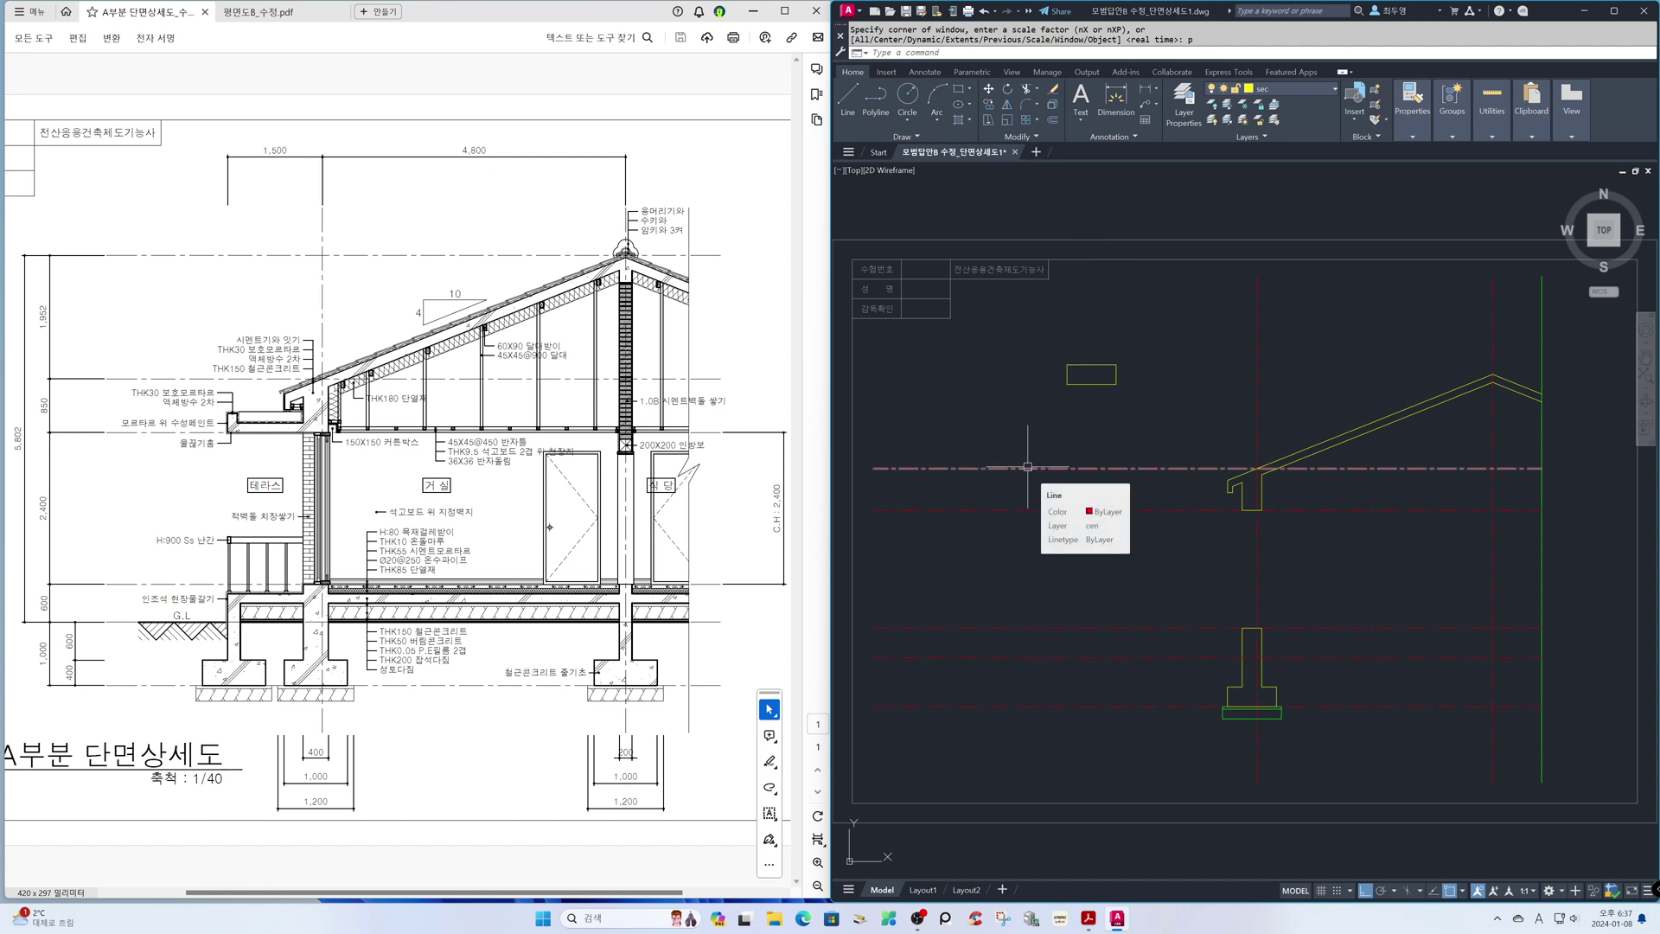
pyautogui.write('o')
pyautogui.press('Return')
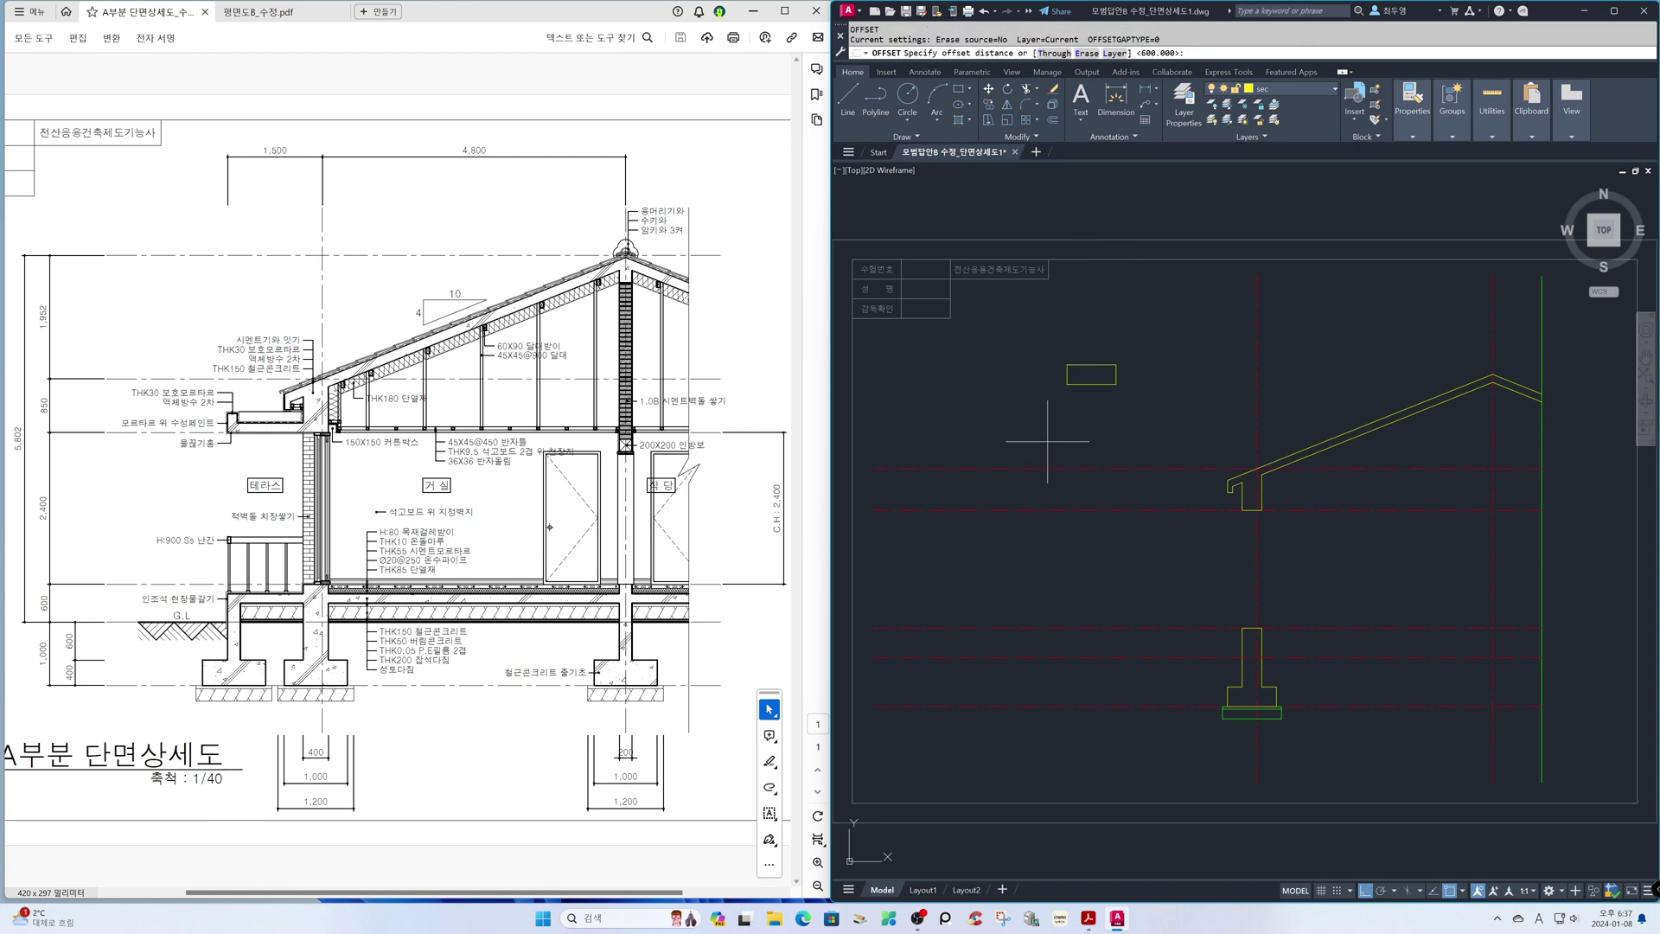
pyautogui.write('1500')
pyautogui.press('Return')
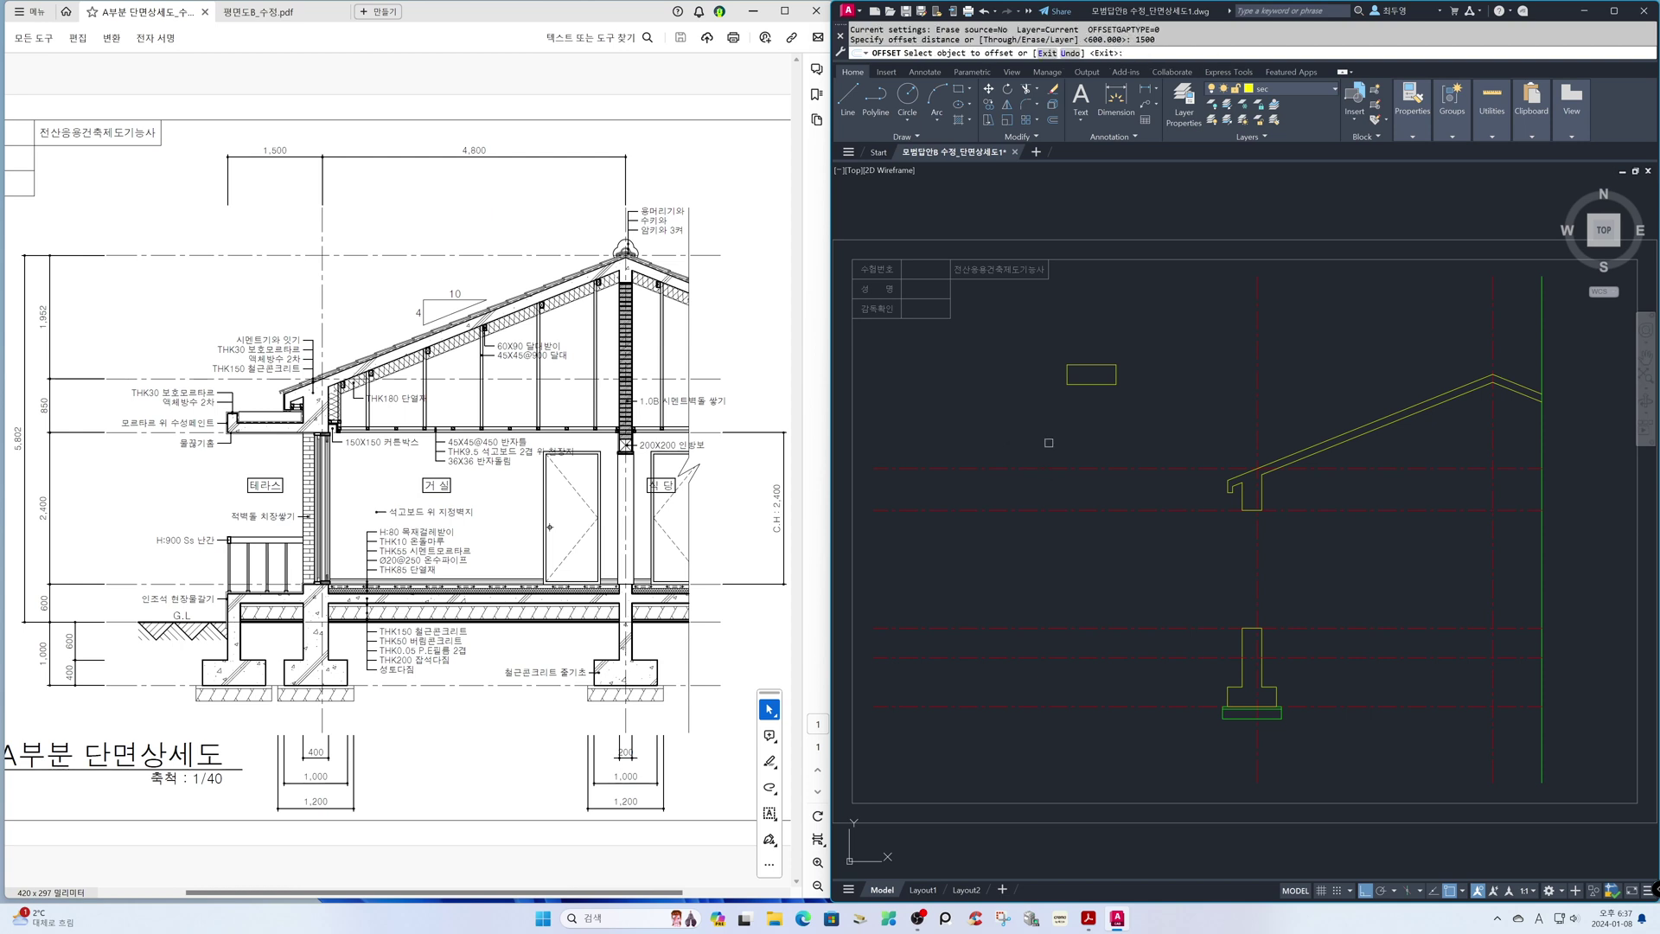
pyautogui.press('F3')
pyautogui.click(1256, 558)
pyautogui.click(1140, 555)
pyautogui.press('Return')
# Step: Trim the 1500 offset line between the beam underside and floor level lines and below the footing base line
pyautogui.write('tr')
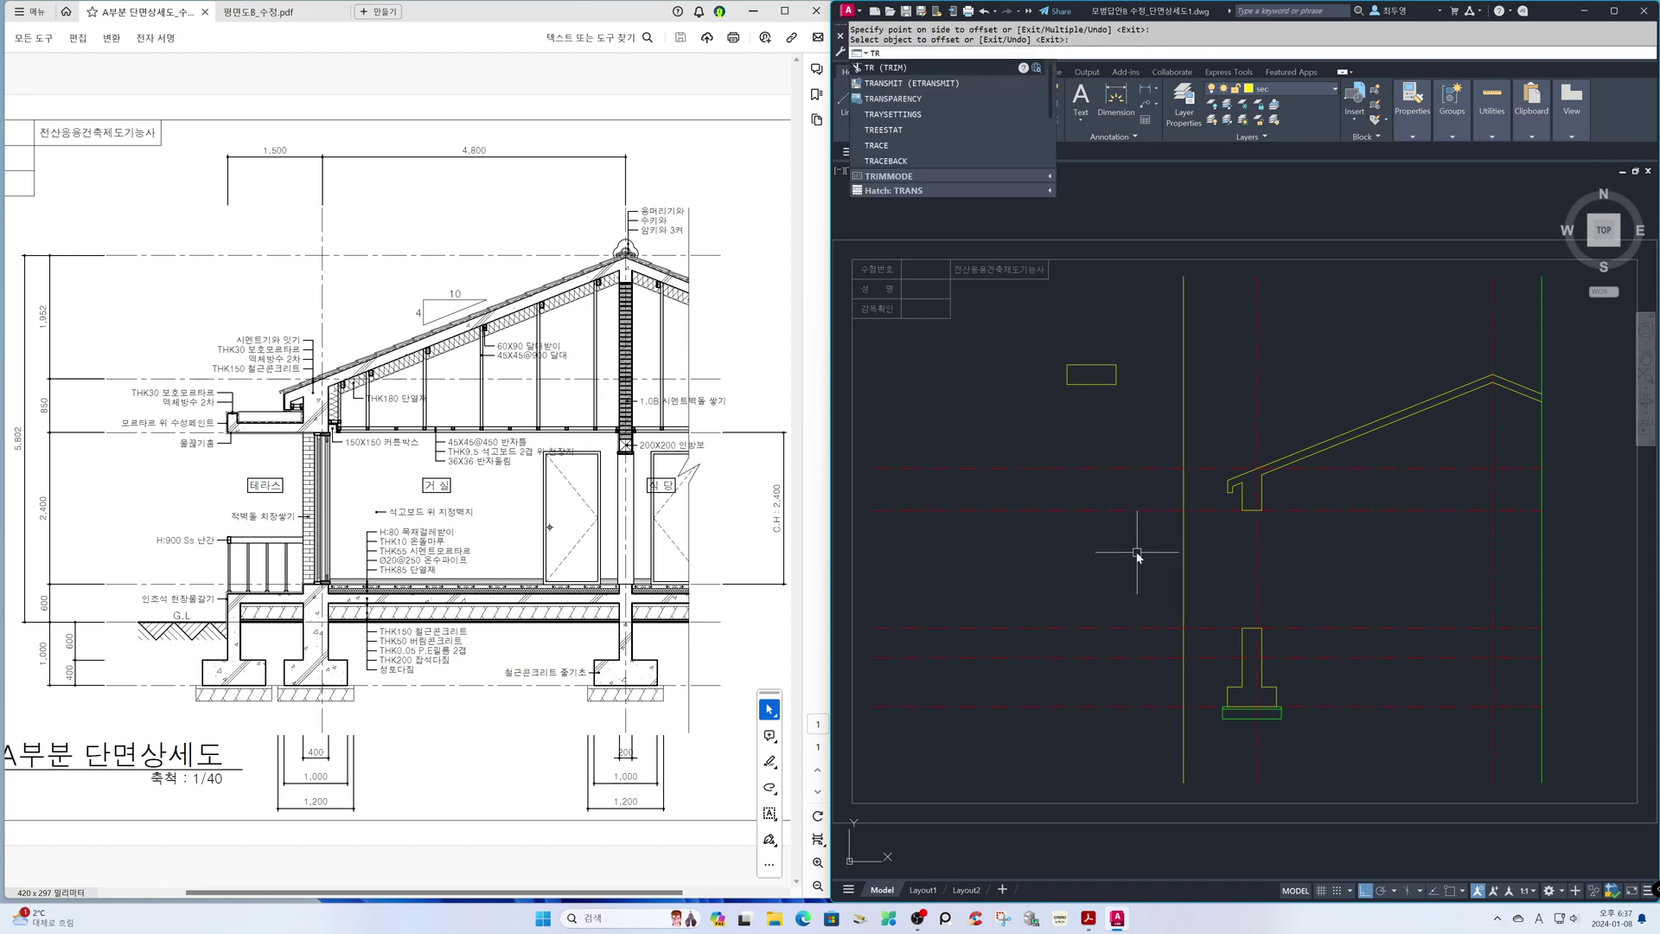
pyautogui.press('Return')
pyautogui.press('Return')
pyautogui.click(1181, 554)
pyautogui.press('Return')
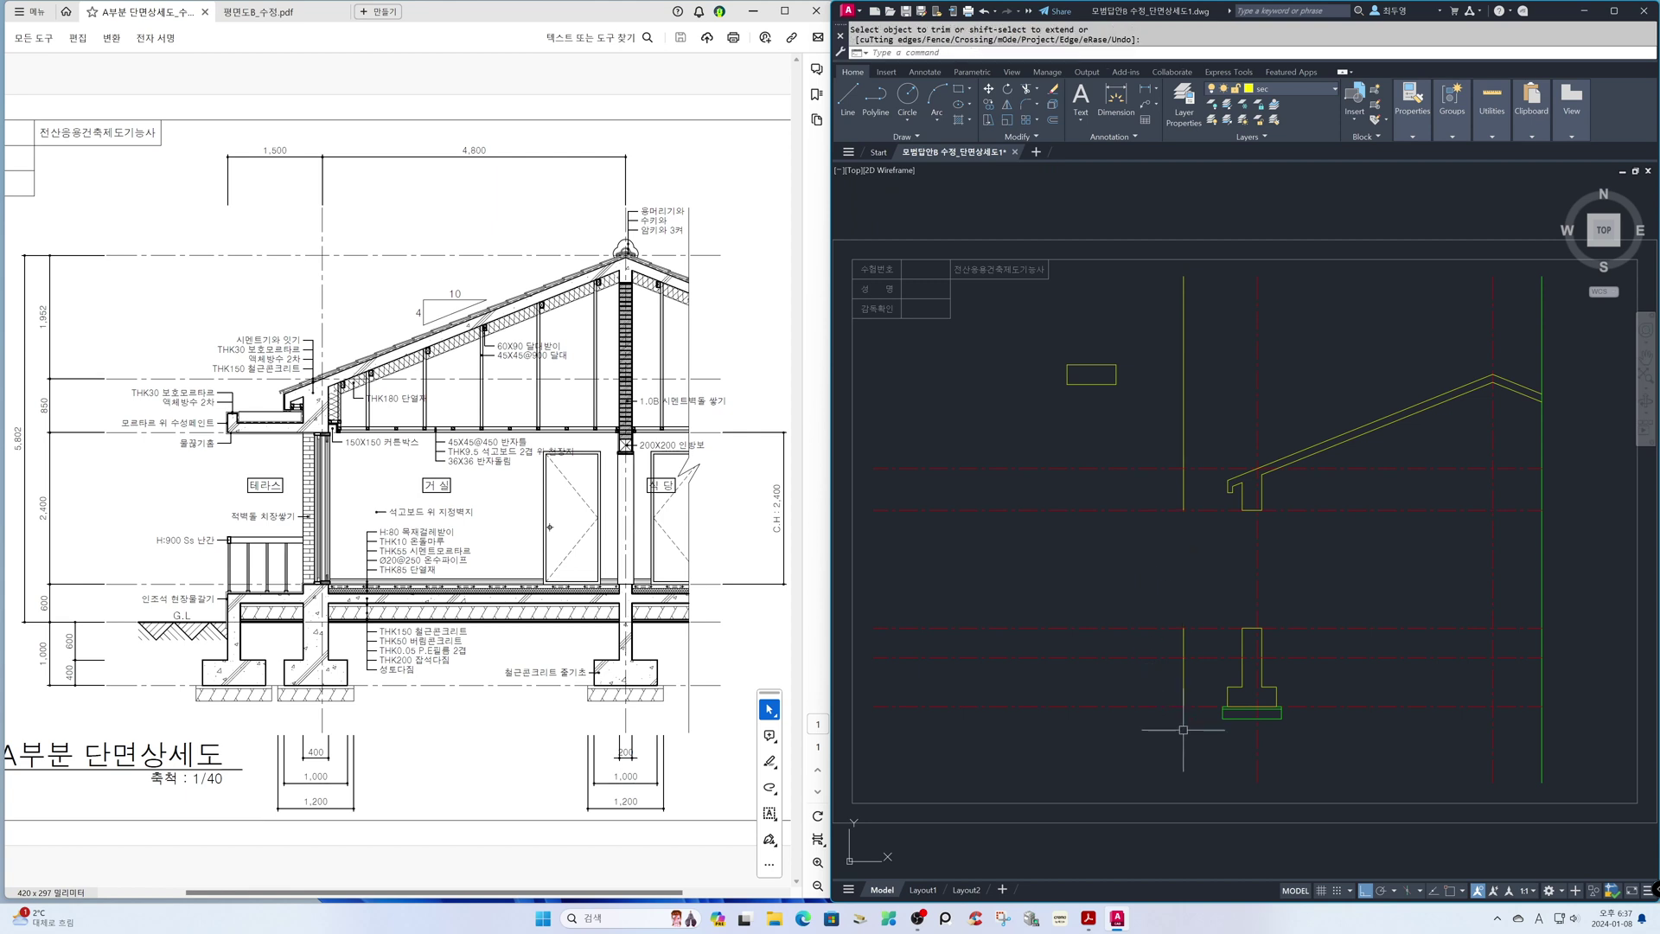
# Step: Offset the beam underside level line twice upward and the terrace-side vertical line inward, each by 150
pyautogui.write('z')
pyautogui.press('Return')
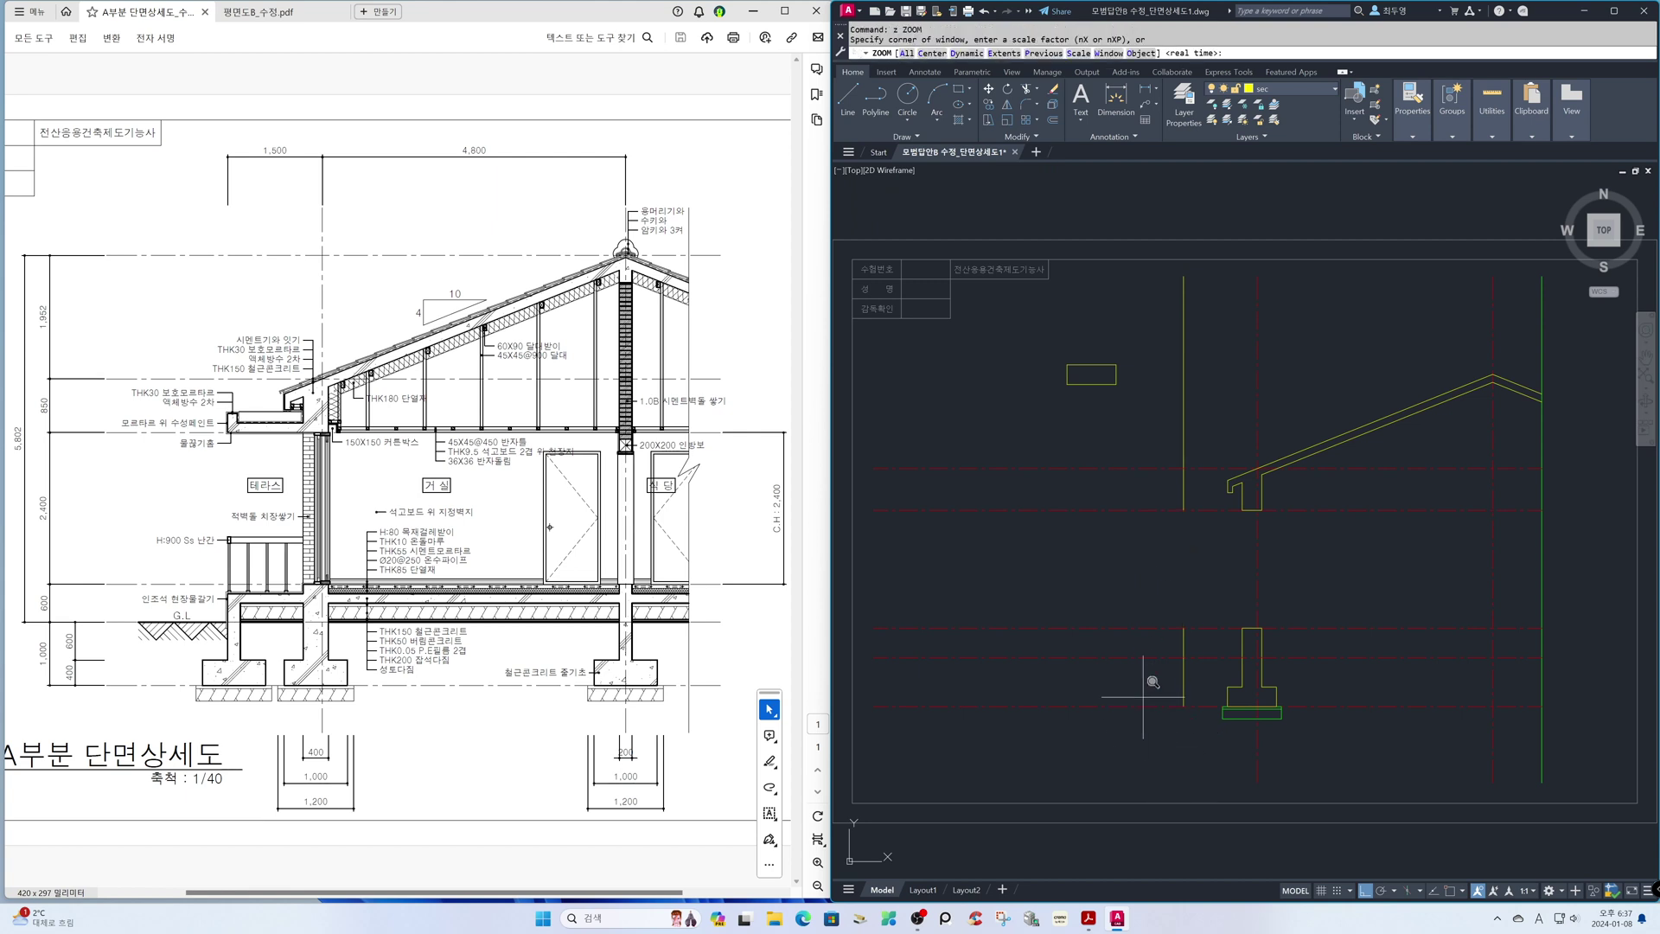
pyautogui.click(1126, 416)
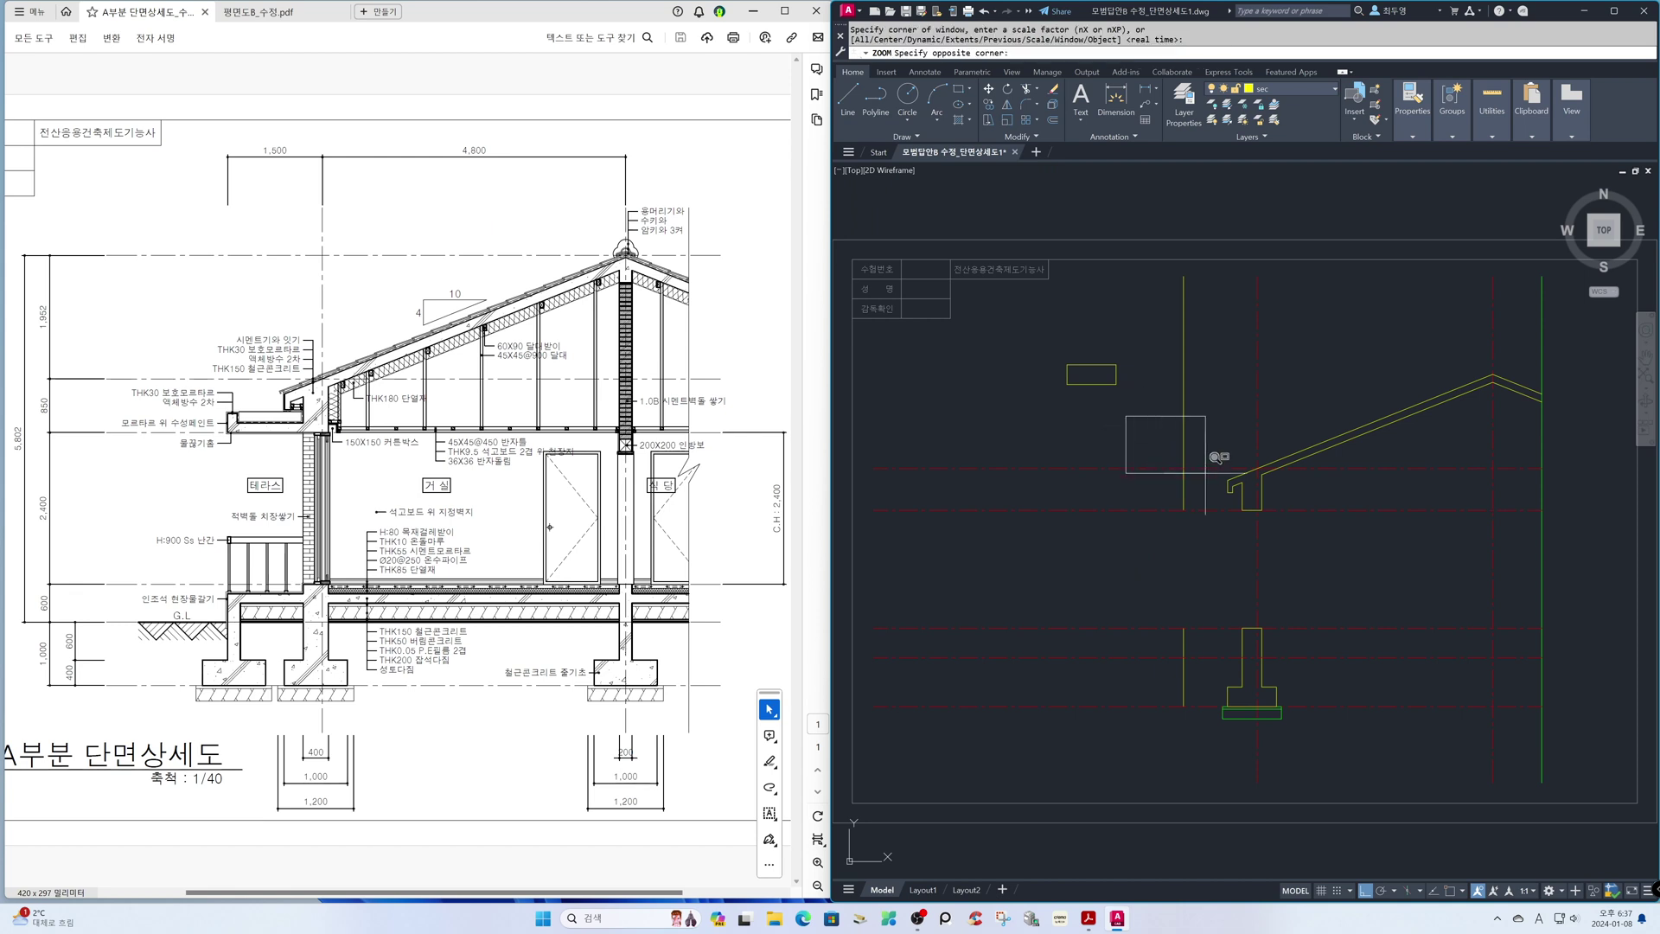
pyautogui.click(1303, 538)
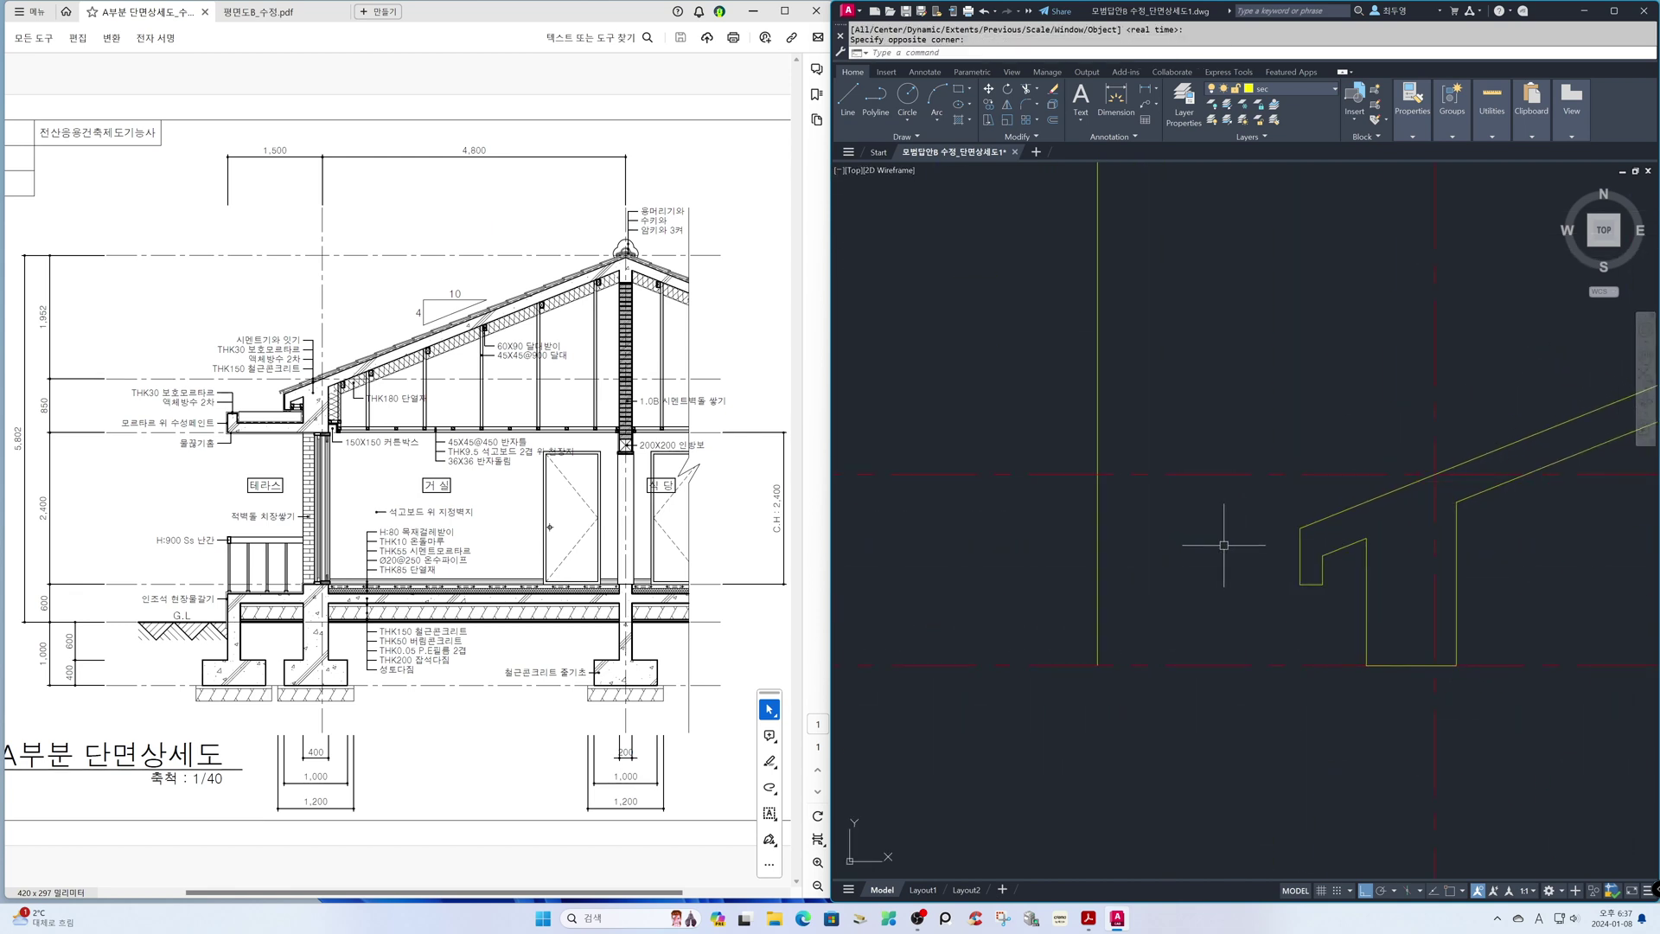
pyautogui.write('o')
pyautogui.press('Return')
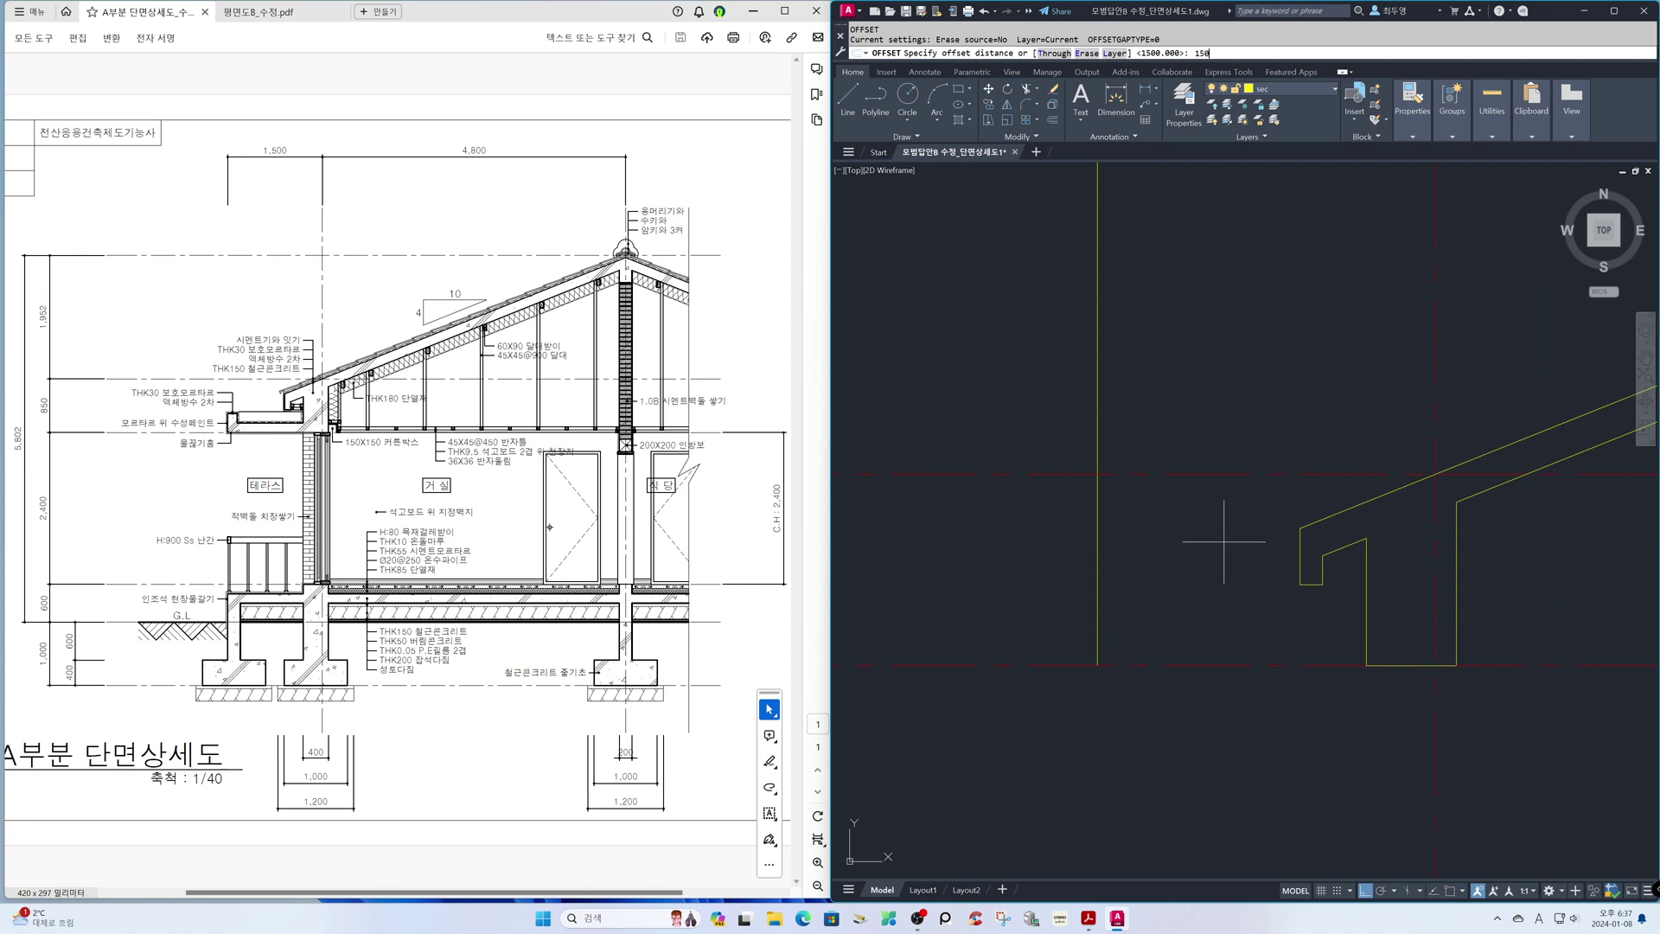
pyautogui.press('Return')
pyautogui.click(1222, 665)
pyautogui.click(1222, 610)
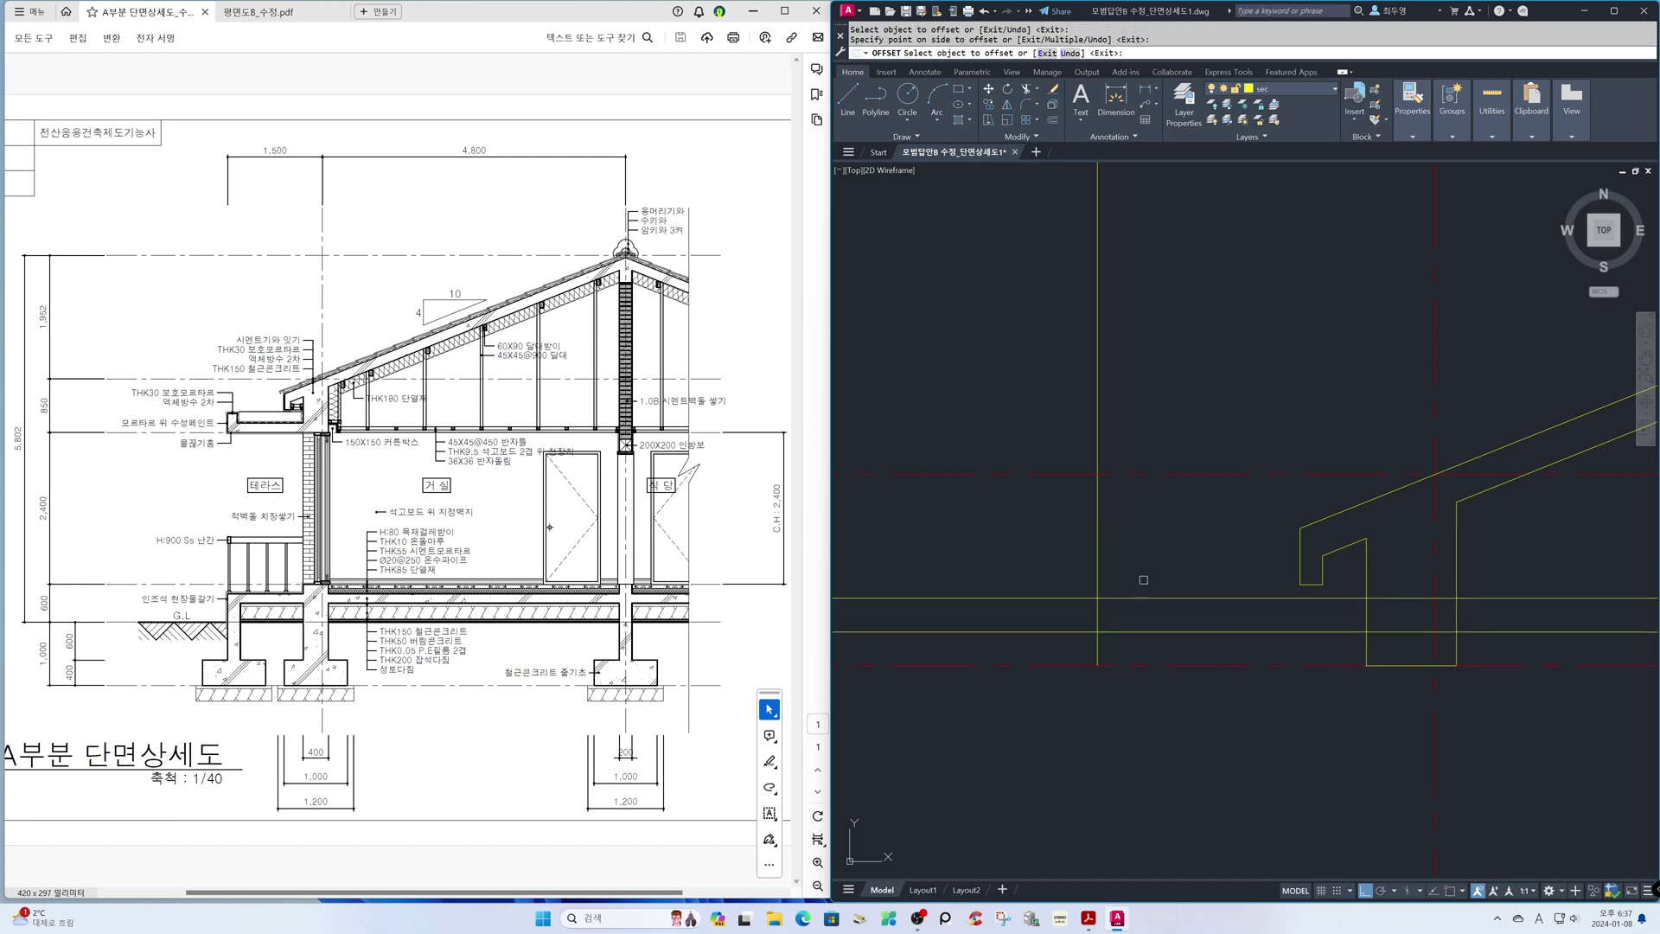
pyautogui.click(1099, 578)
pyautogui.click(1179, 578)
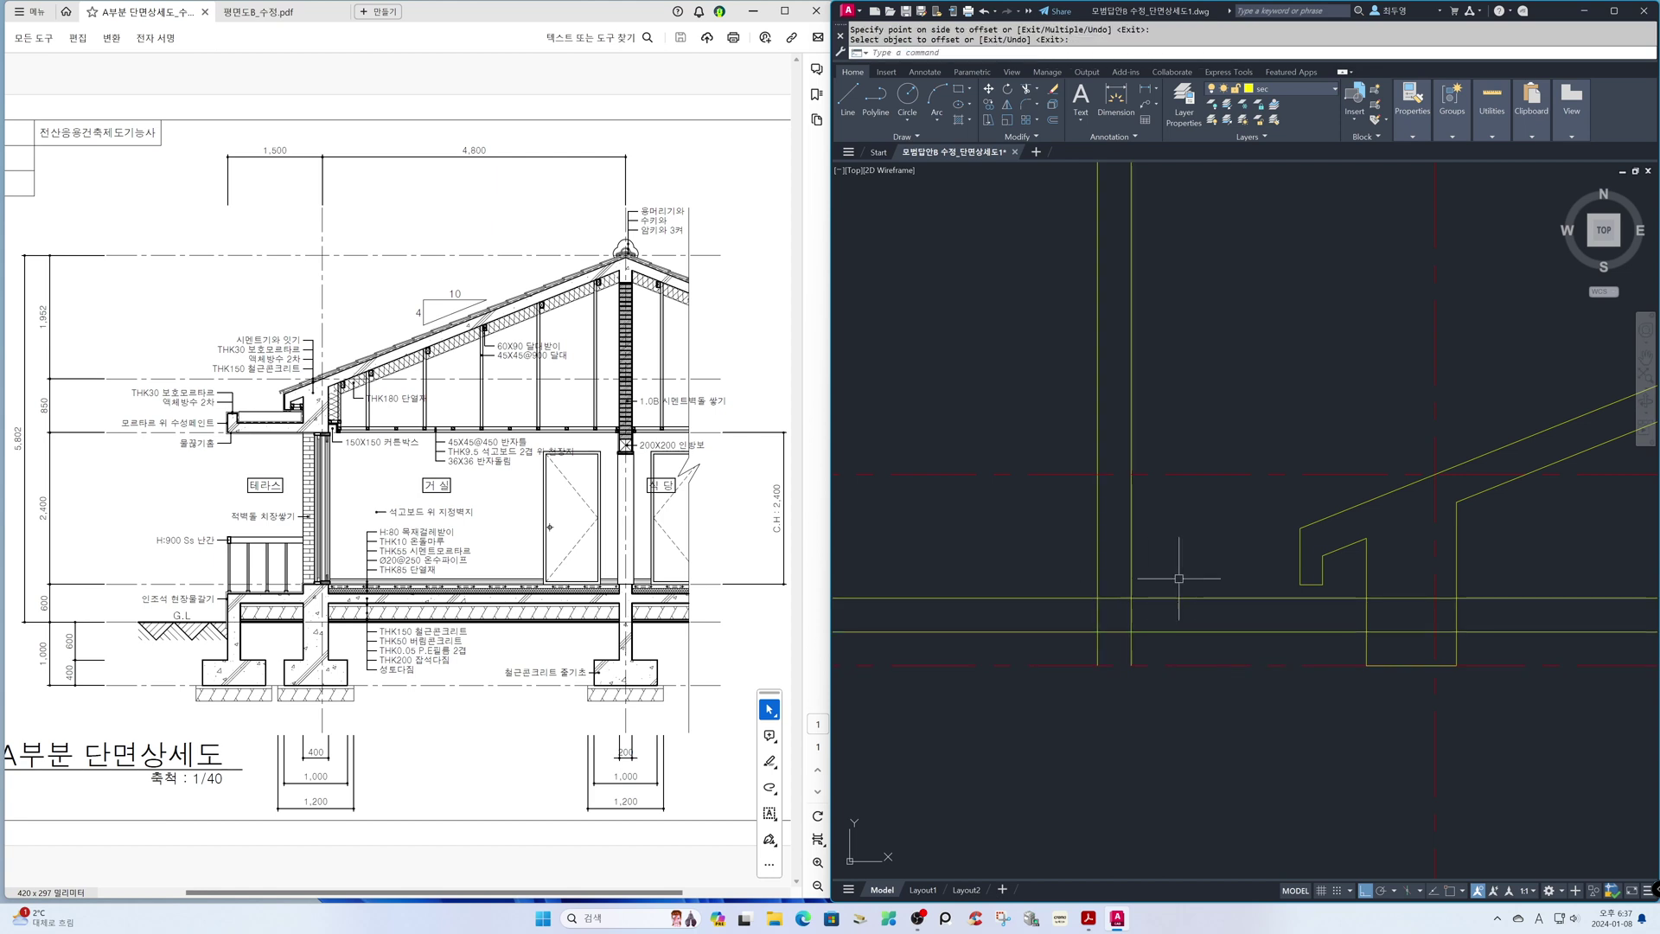
pyautogui.press('Escape')
# Step: Fillet the offset lines with the Multiple option to form the upstand at the terrace canopy's outer end
pyautogui.write('f')
pyautogui.press('space')
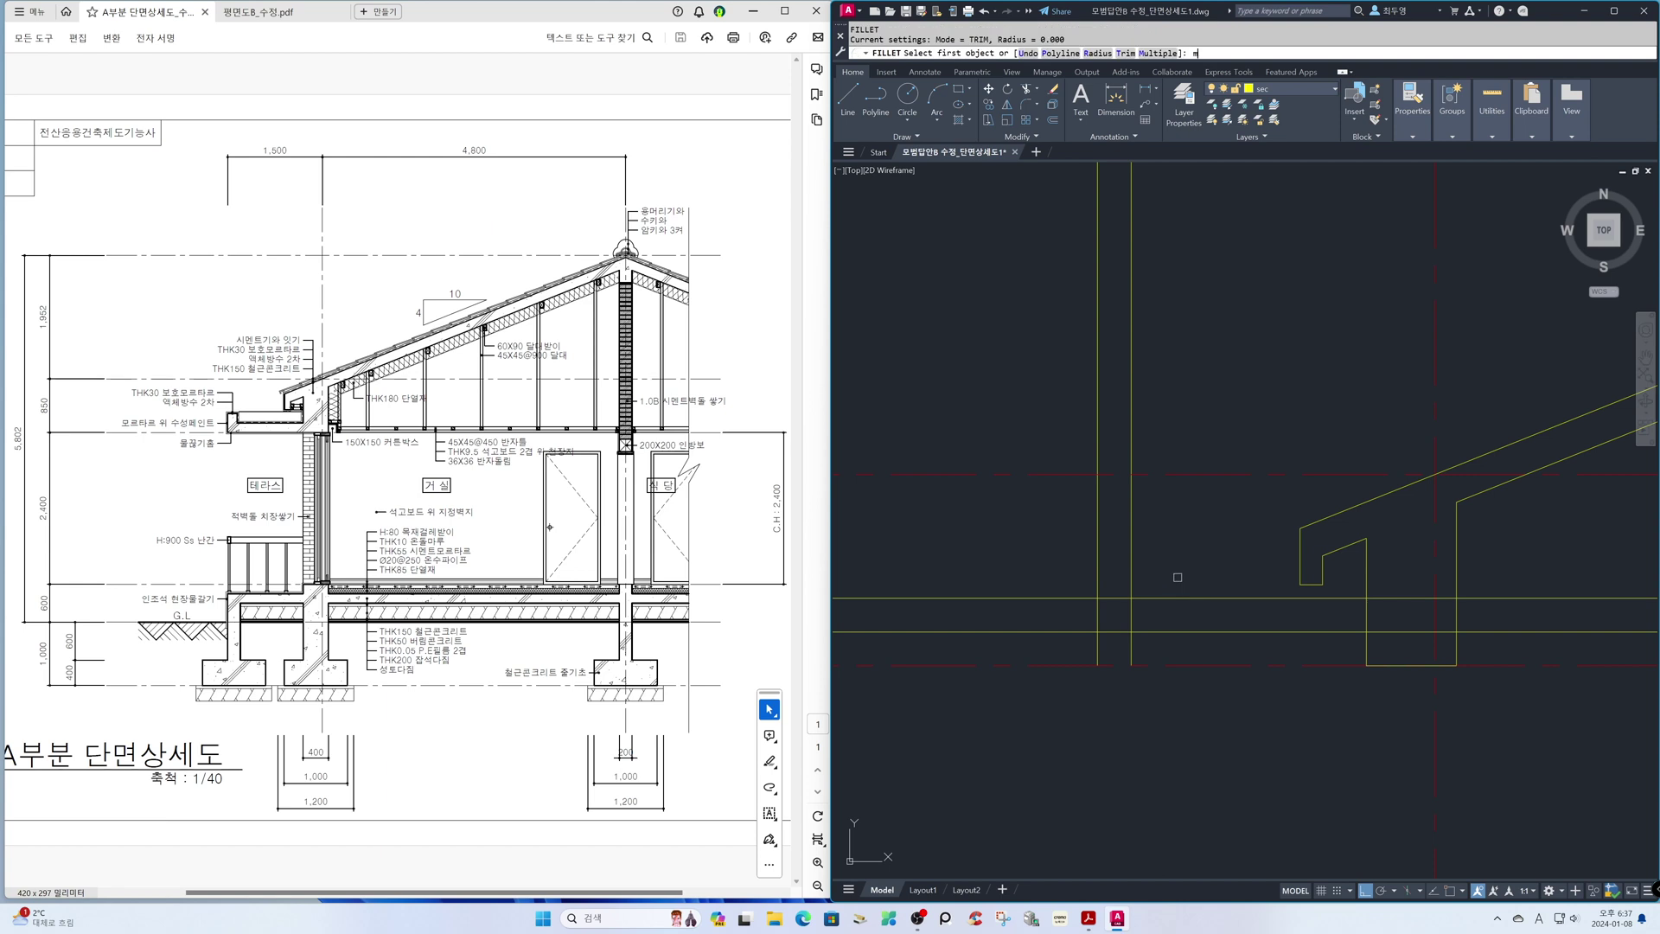
pyautogui.write('m')
pyautogui.press('Return')
pyautogui.click(1097, 631)
pyautogui.click(1111, 598)
pyautogui.click(1115, 597)
pyautogui.click(1131, 610)
pyautogui.click(1131, 610)
pyautogui.click(1194, 632)
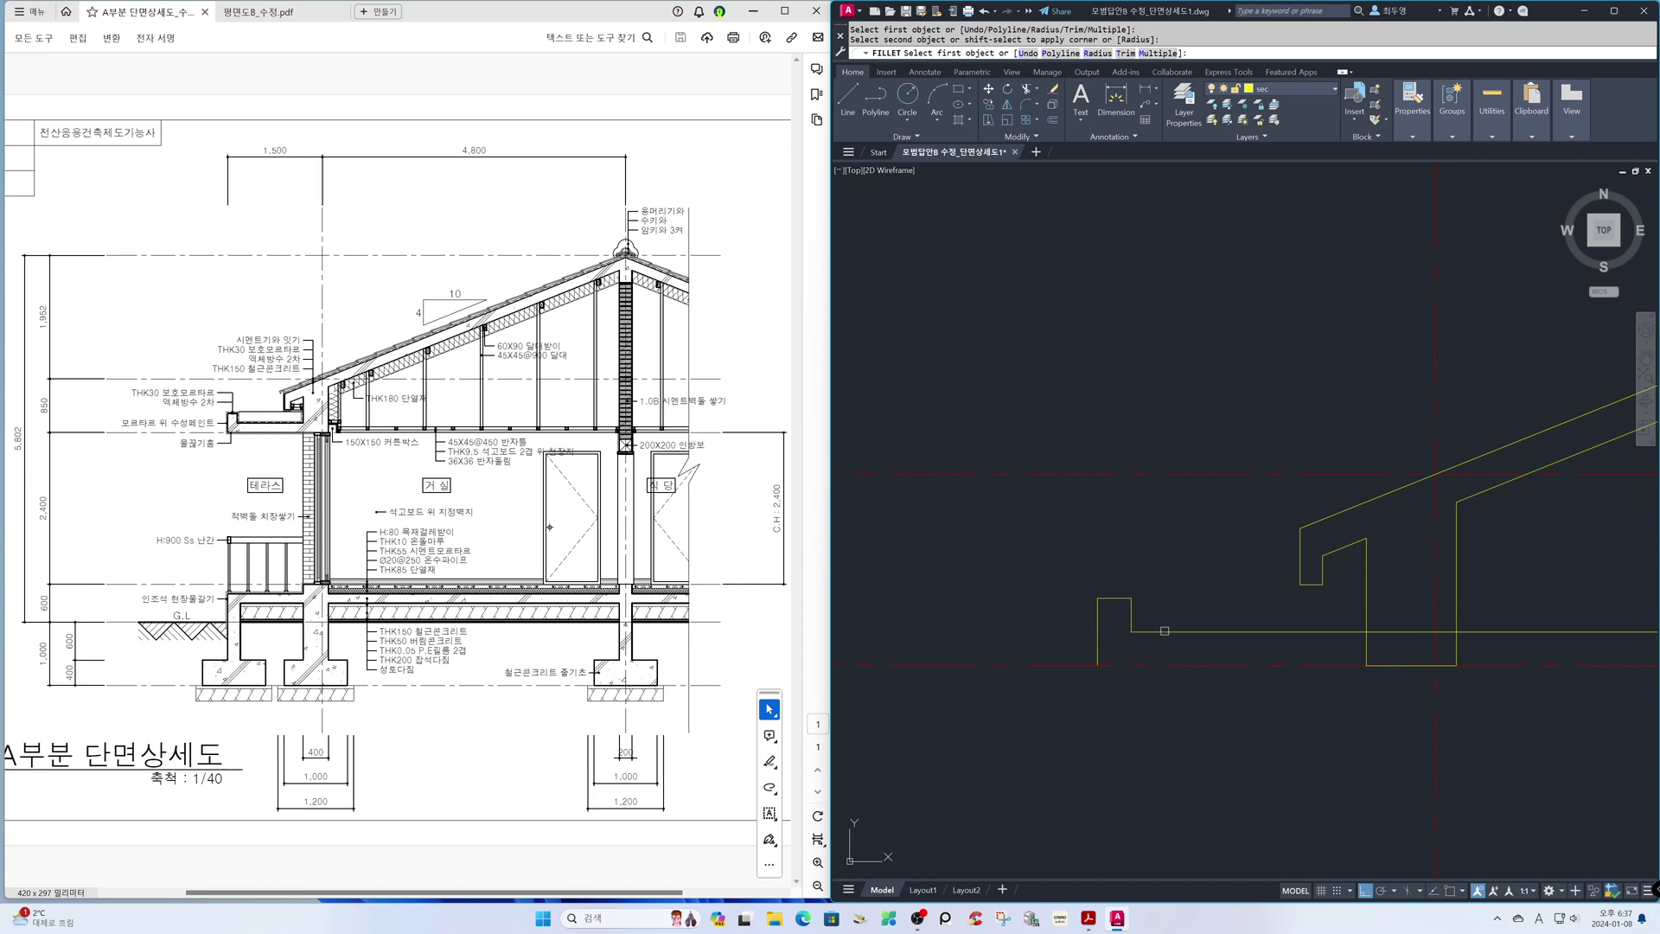
# Step: Fillet the canopy slab's upper line with the wall's outer line and its underside with the outer vertical line
pyautogui.click(1345, 630)
pyautogui.click(1365, 616)
pyautogui.click(1376, 664)
pyautogui.click(1295, 664)
pyautogui.click(1098, 641)
pyautogui.press('Return')
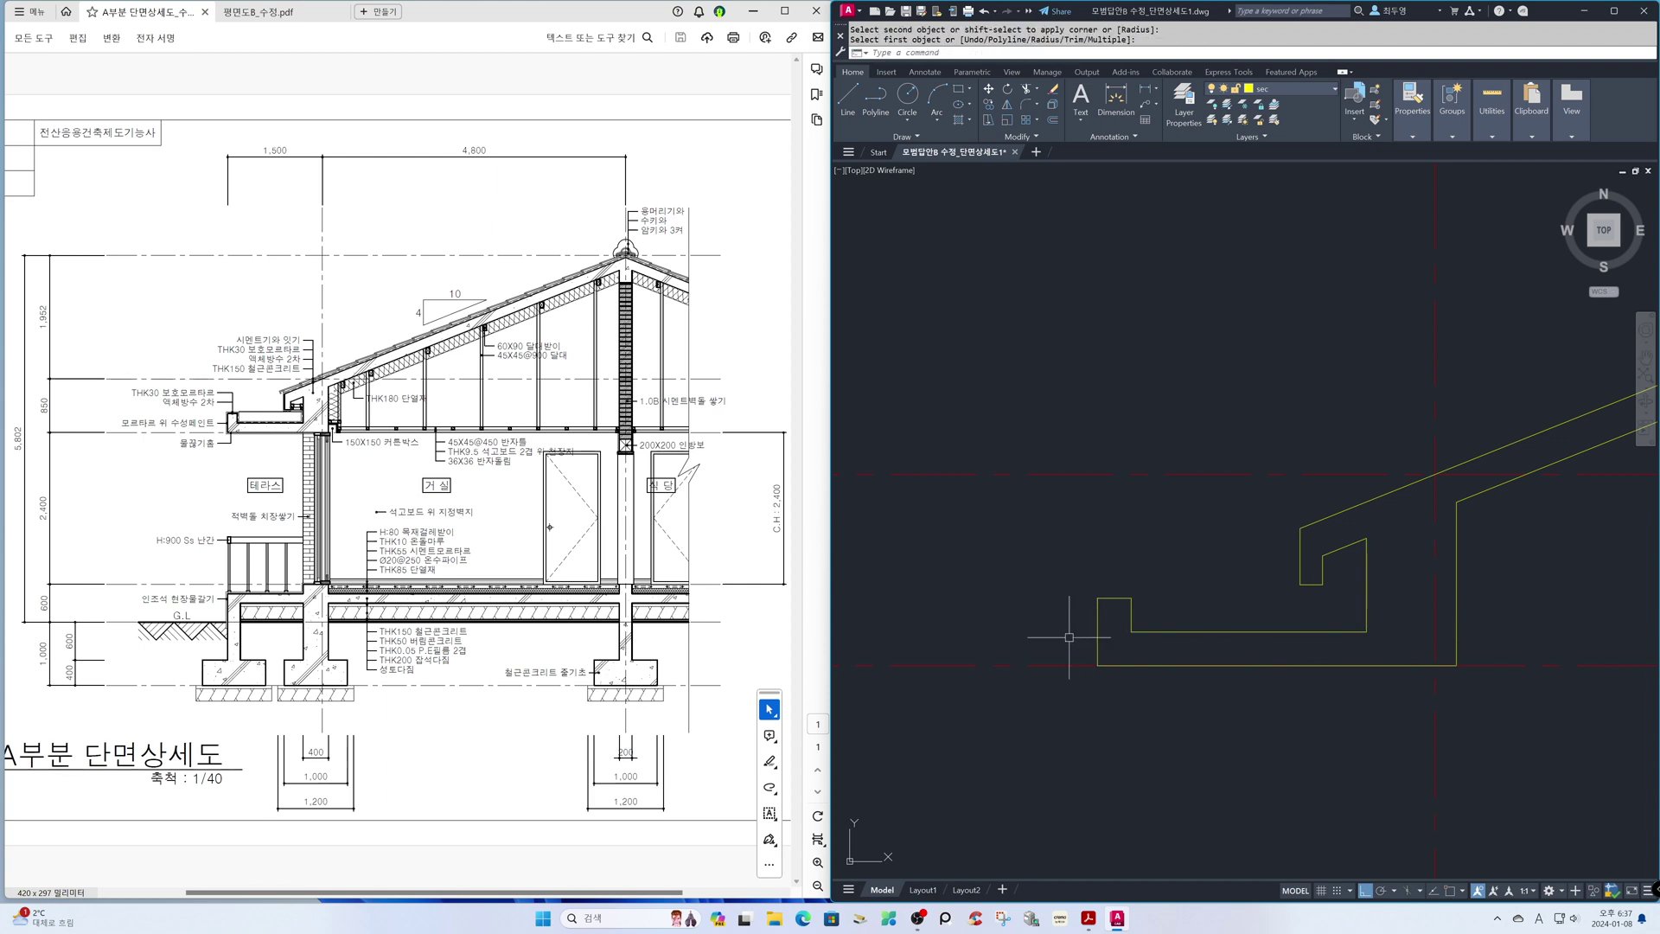
# Step: Return to the previous view and offset the floor level line at the foundation wall's head 150 downward
pyautogui.write('z')
pyautogui.press('Return')
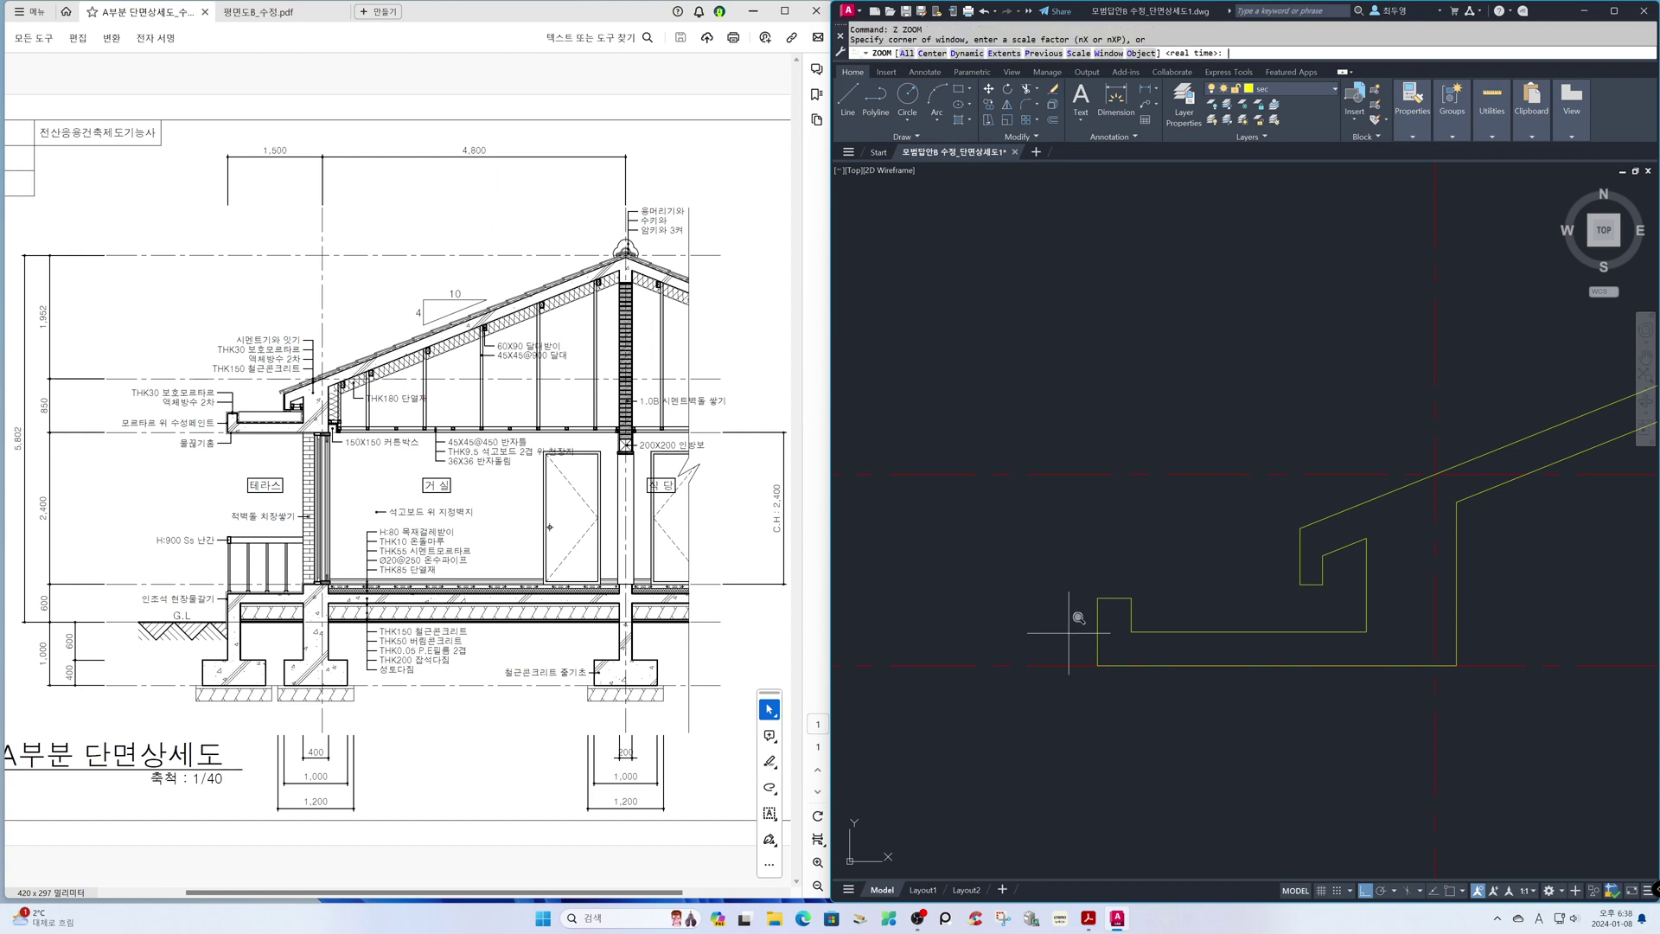
pyautogui.write('p')
pyautogui.press('Return')
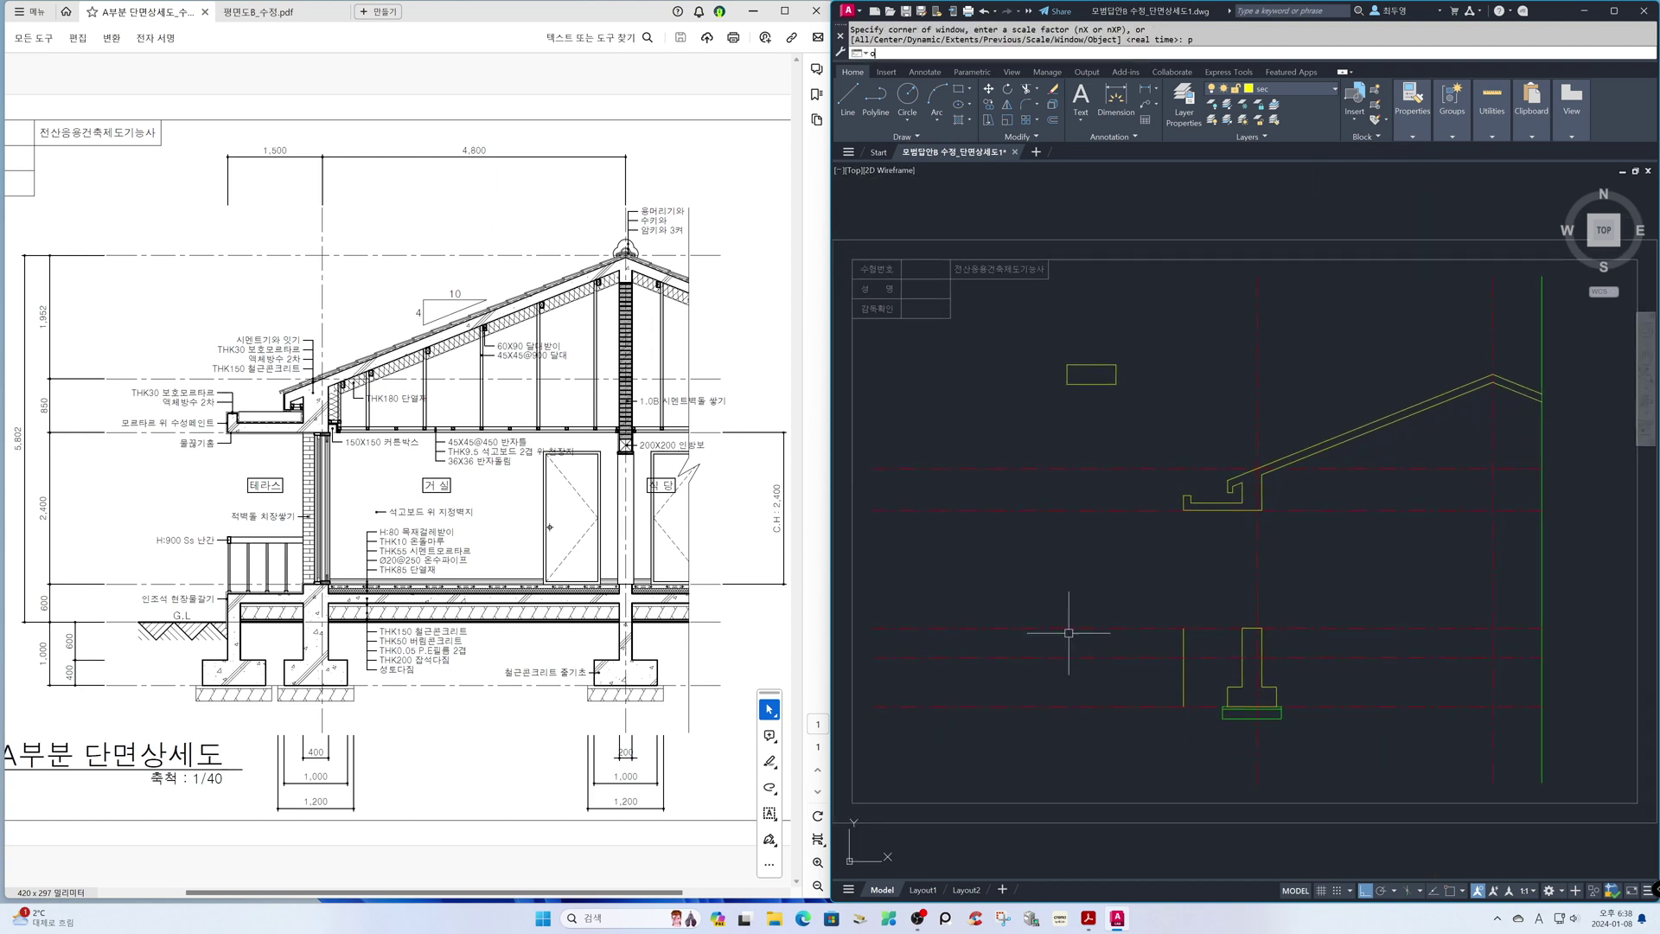
pyautogui.press('Return')
pyautogui.write('15')
pyautogui.press('Return')
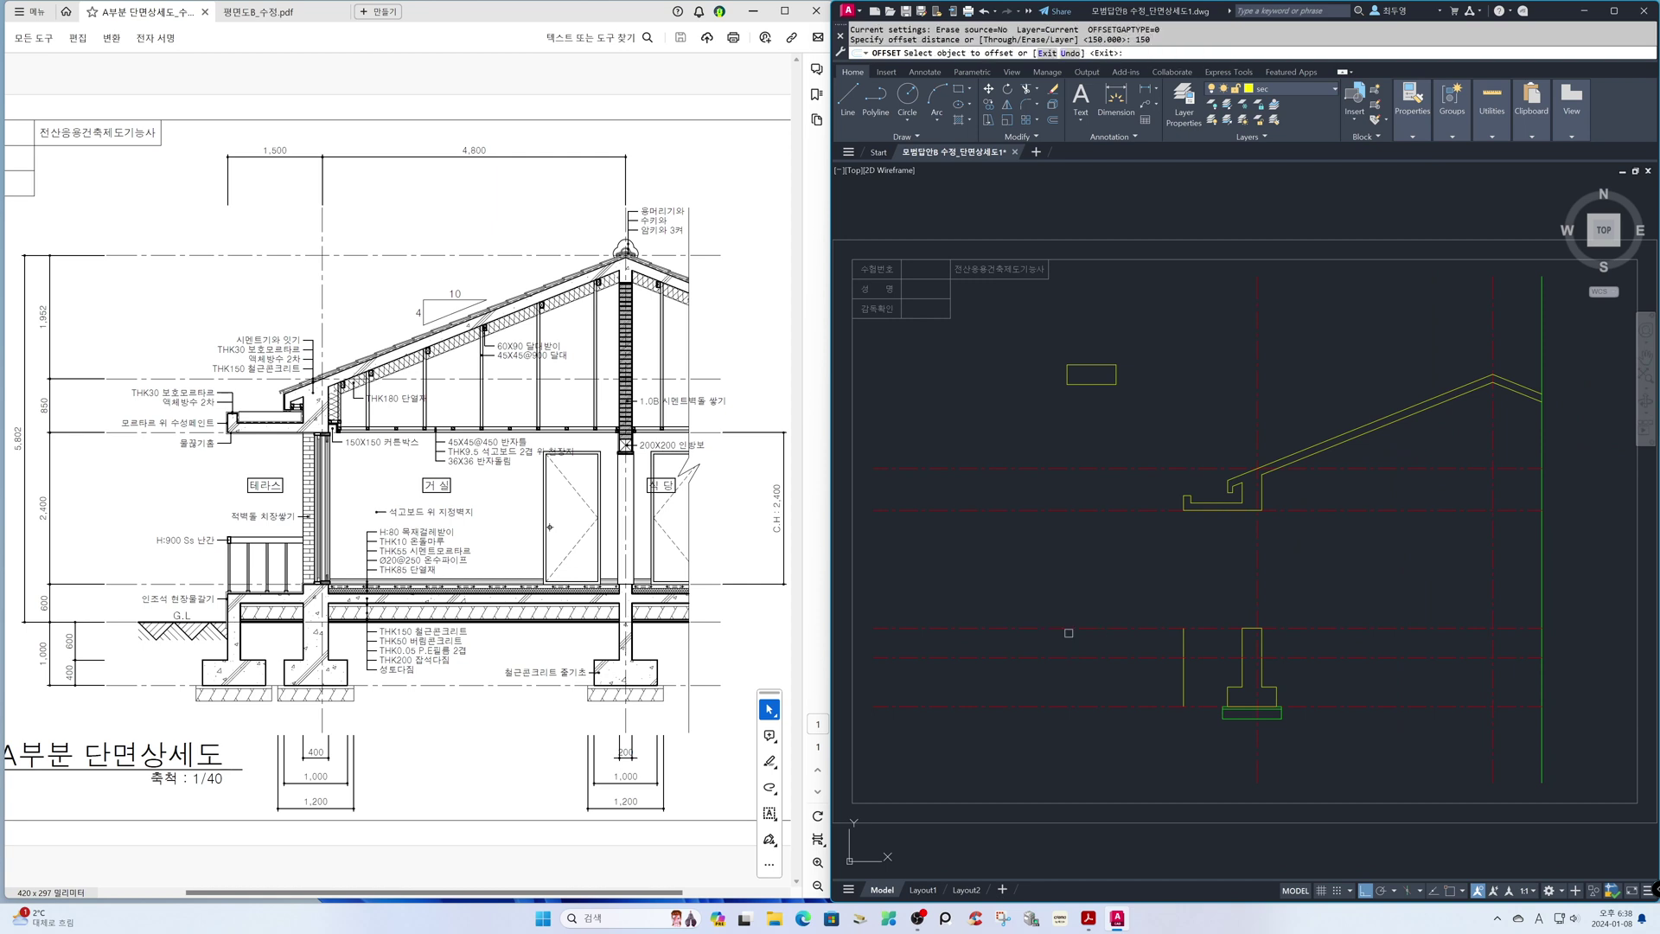
pyautogui.click(1075, 629)
pyautogui.click(1084, 644)
pyautogui.press('Escape')
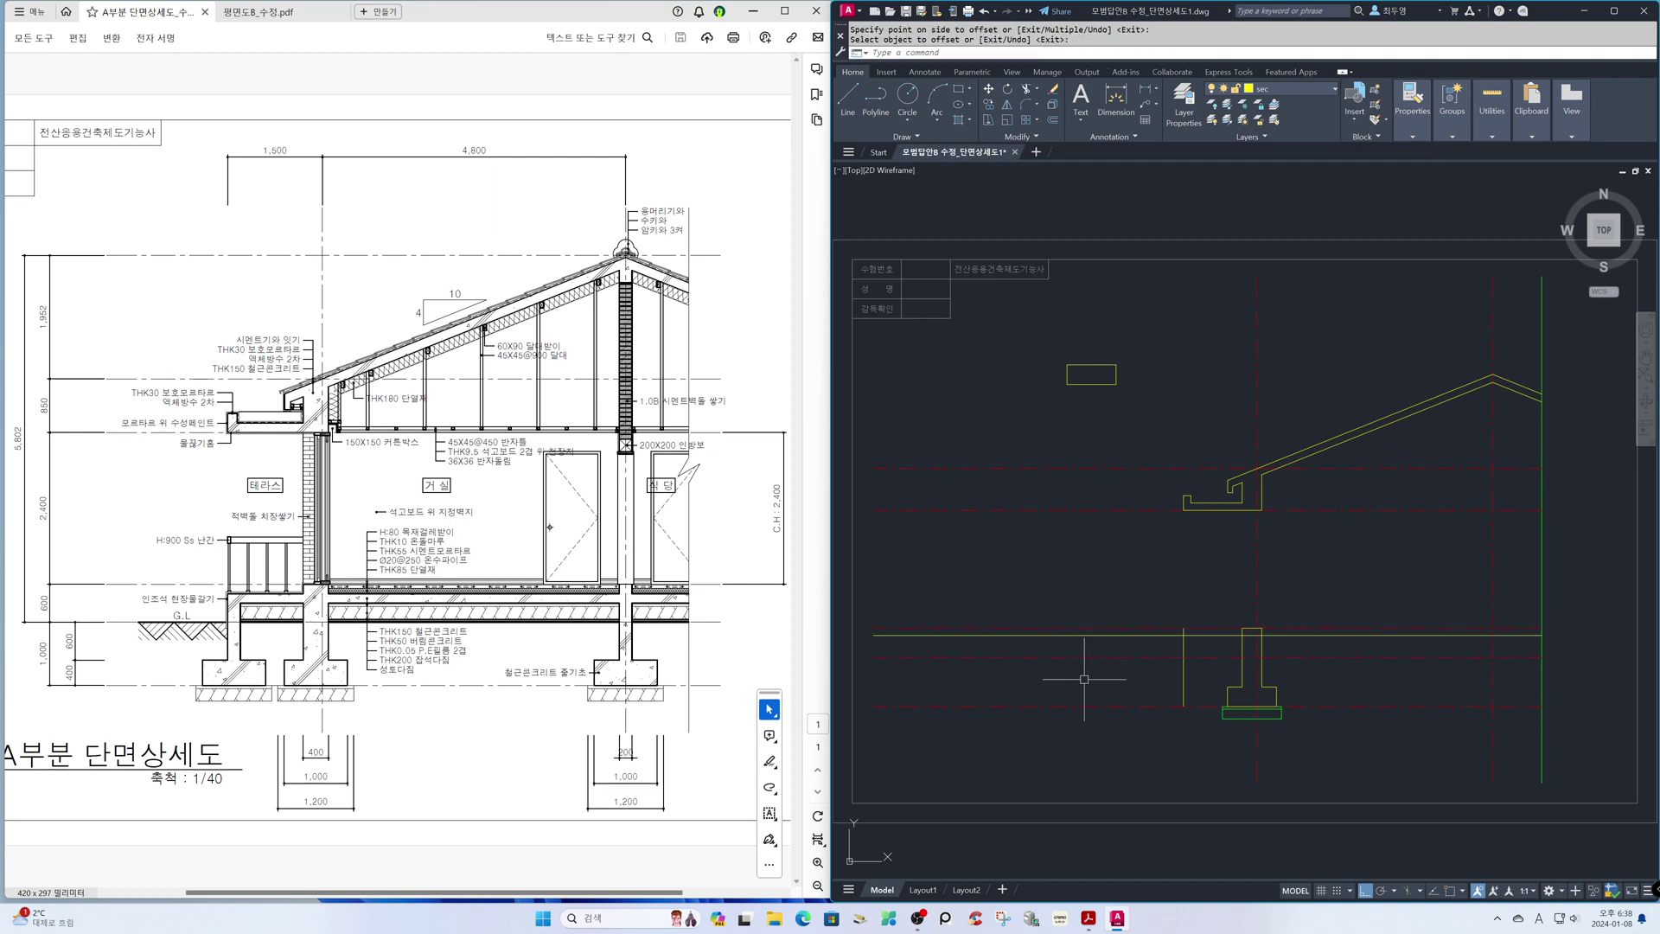
# Step: Fillet the terrace-side vertical line with the new slab line to form the slab's outer corner
pyautogui.write('f')
pyautogui.press('Return')
pyautogui.click(1182, 647)
pyautogui.click(1196, 636)
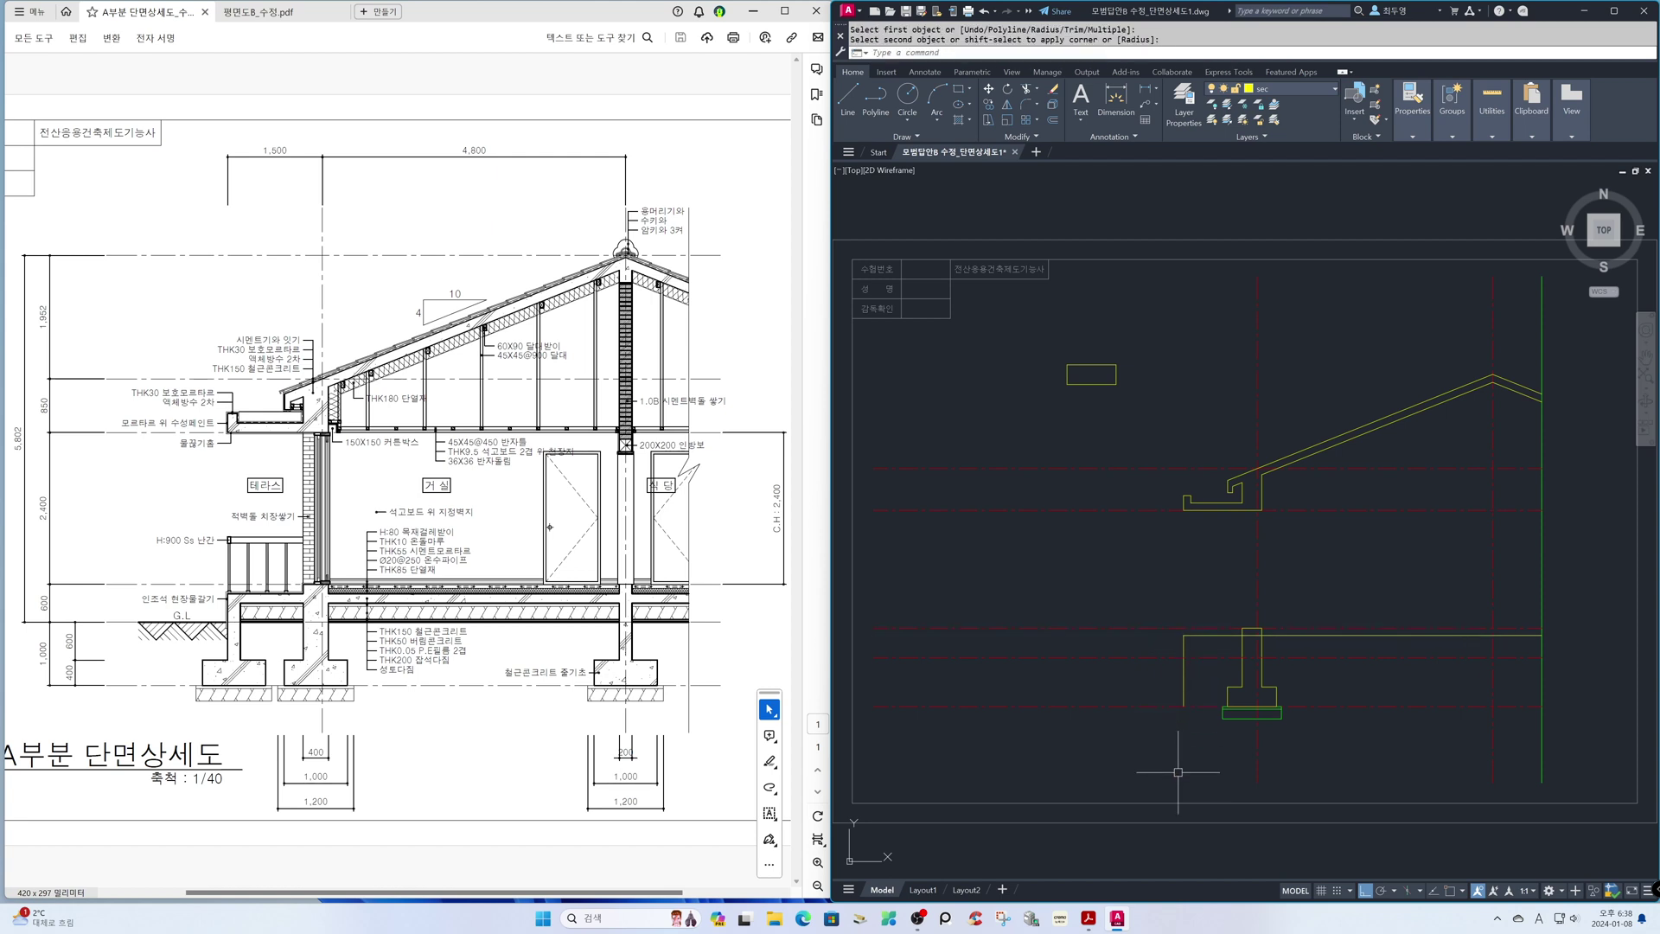
# Step: Offset the slab's upper line 150 downward to form the slab underside
pyautogui.write('z')
pyautogui.press('Return')
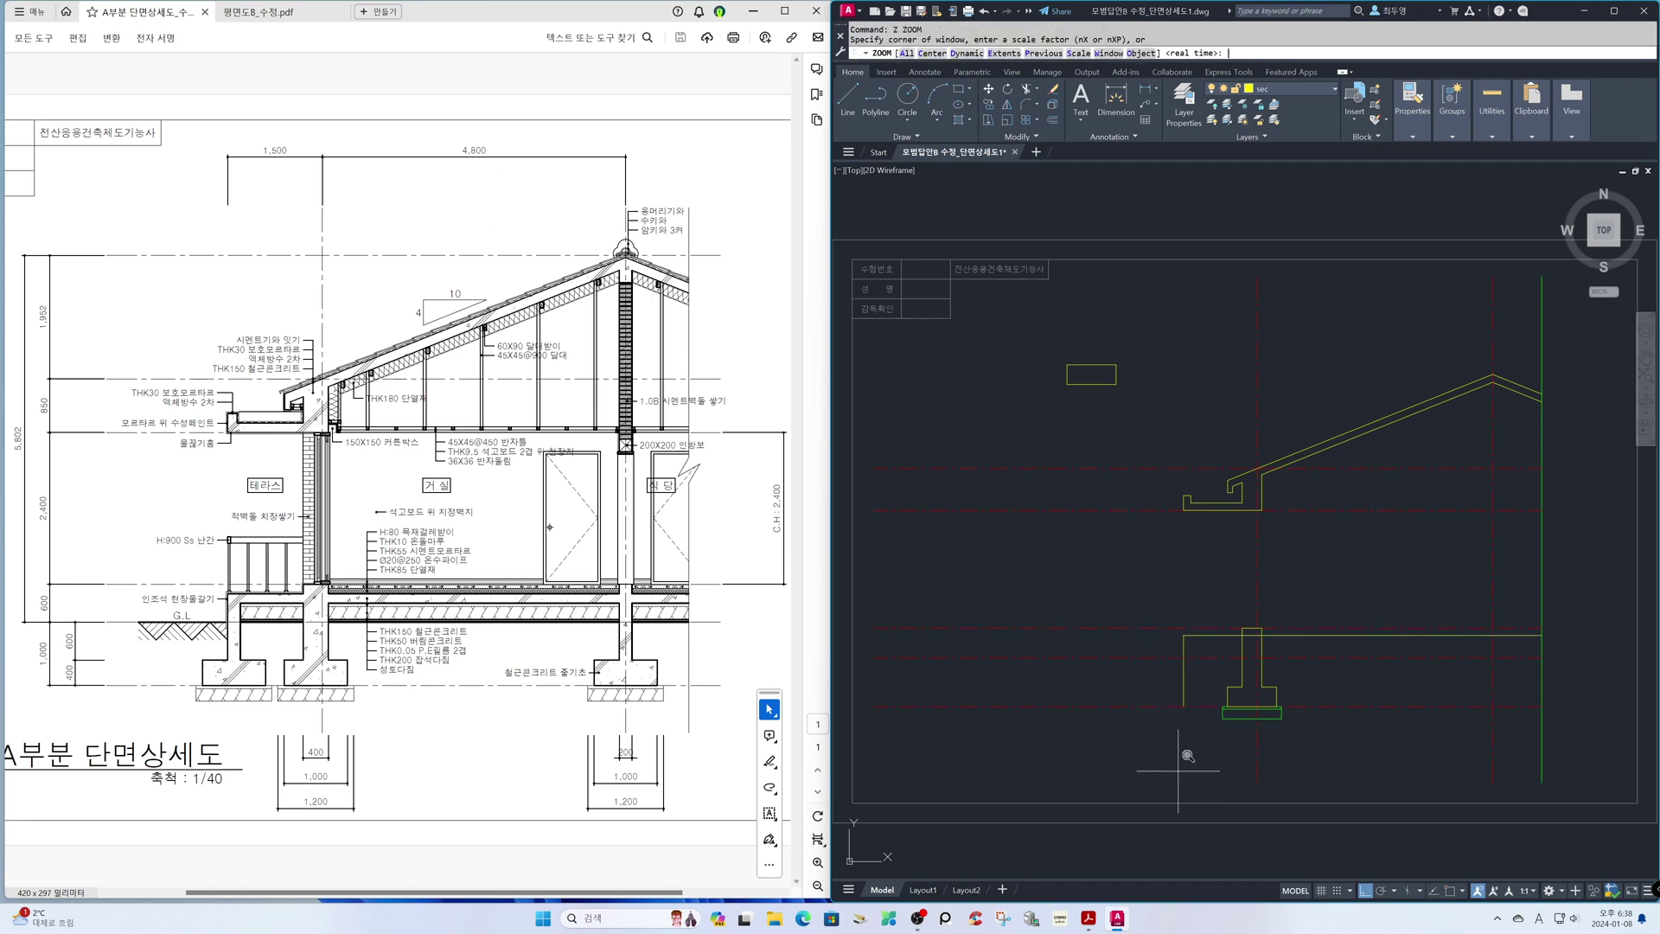
pyautogui.click(1122, 592)
pyautogui.click(1342, 765)
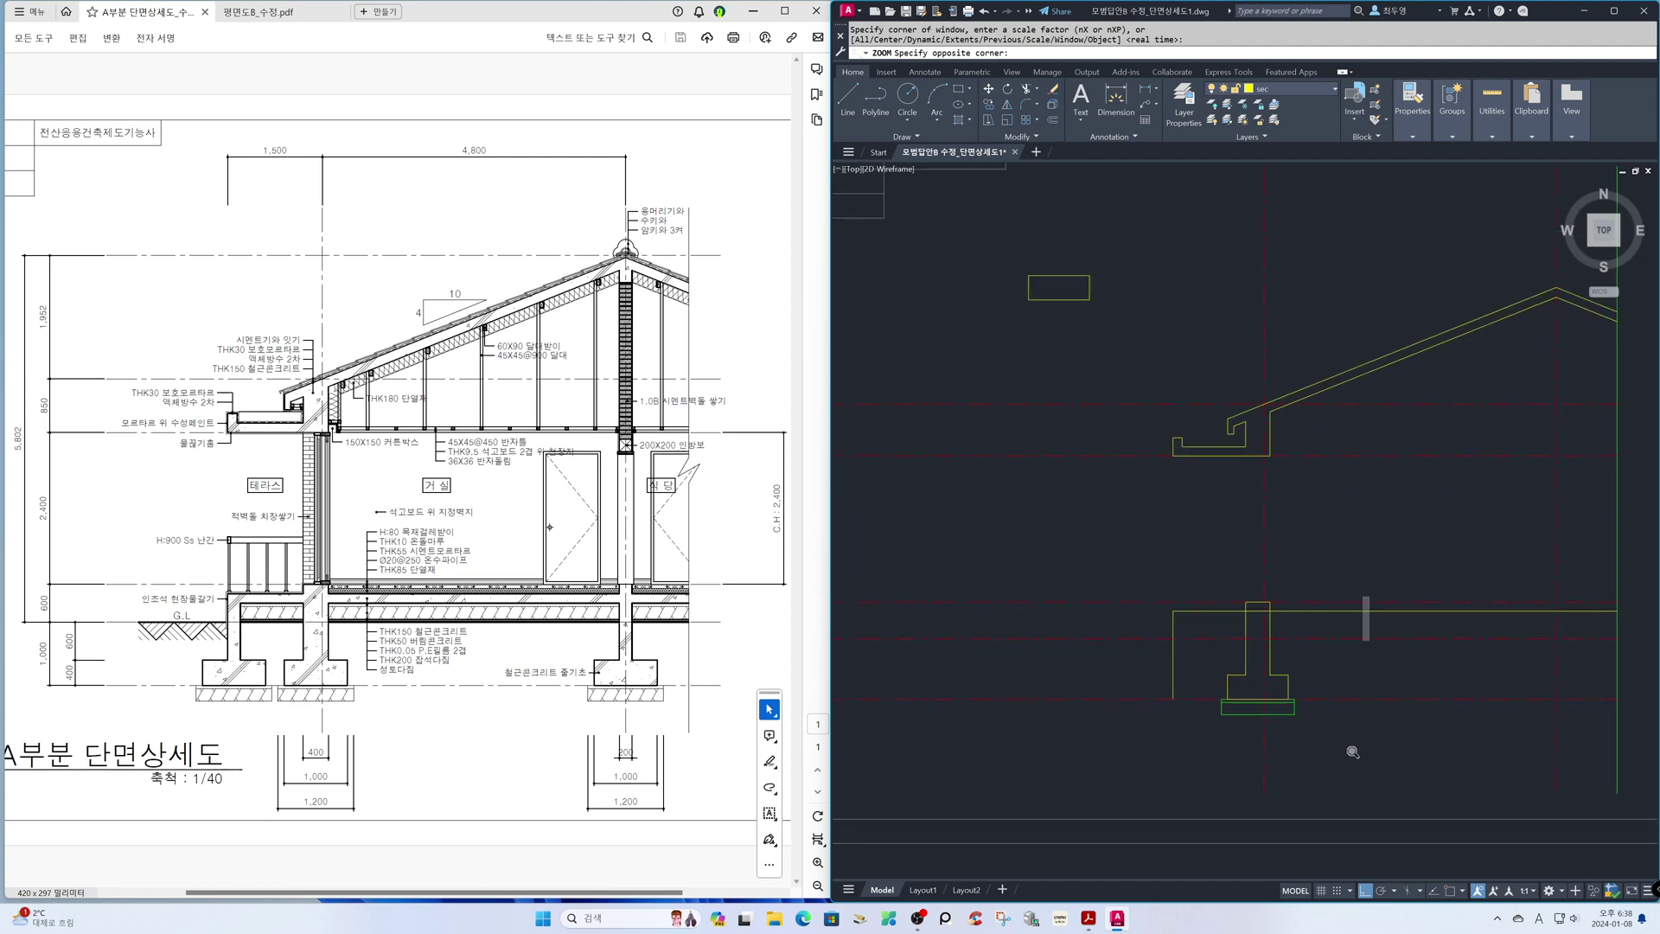
pyautogui.write('o')
pyautogui.press('Return')
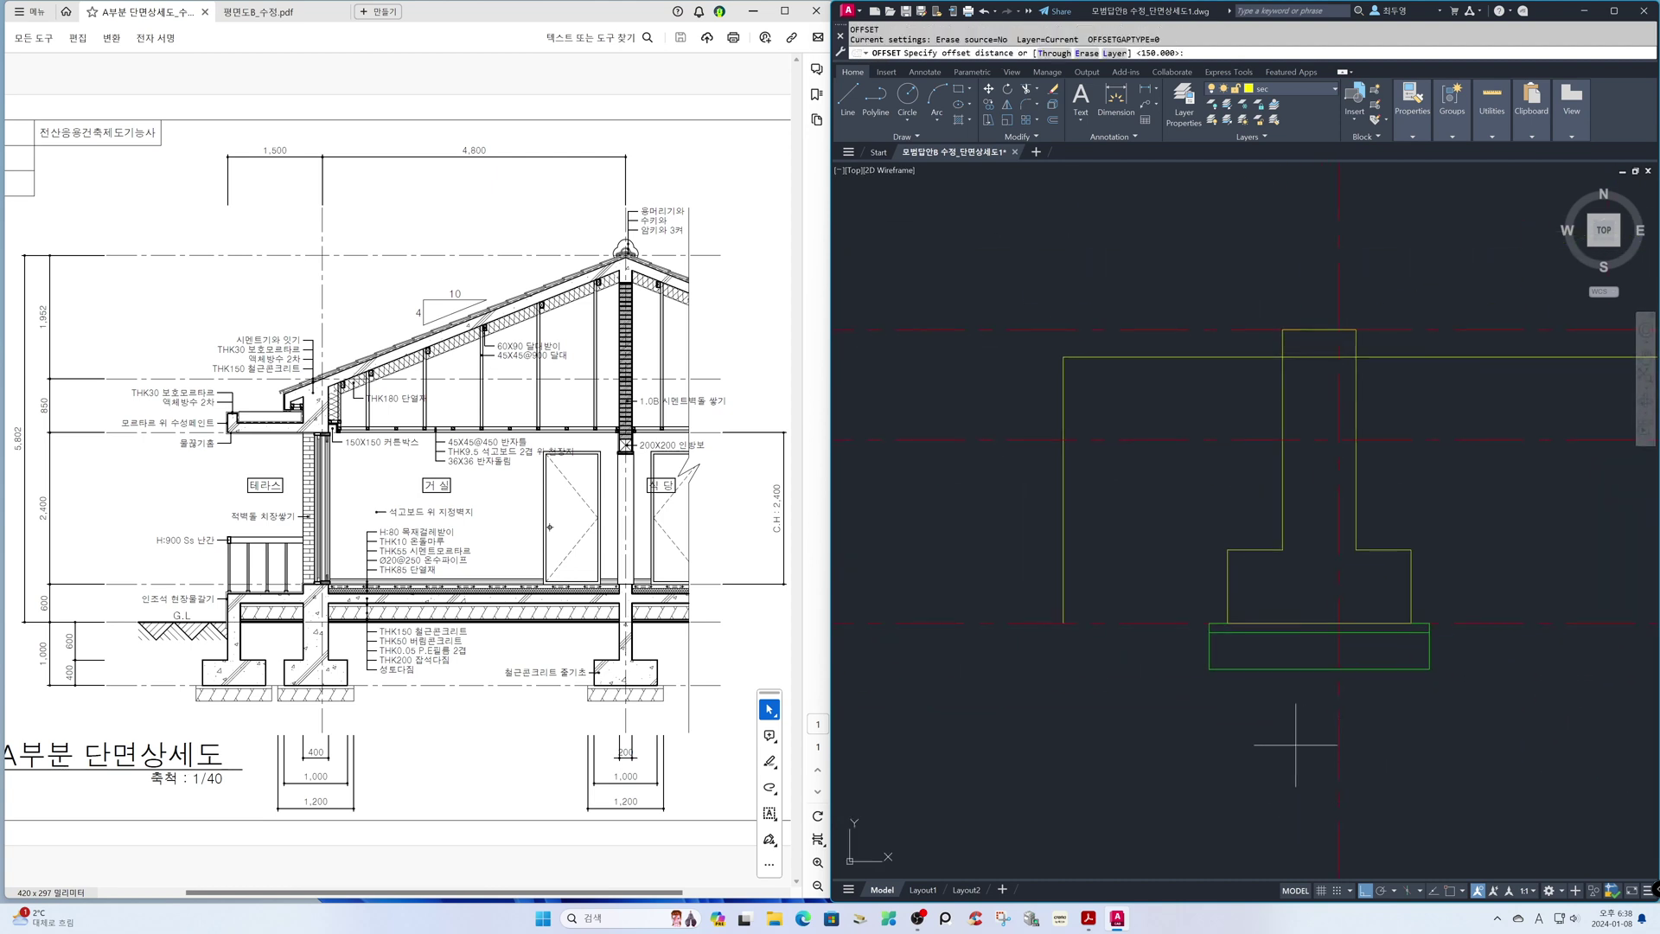
pyautogui.press('Return')
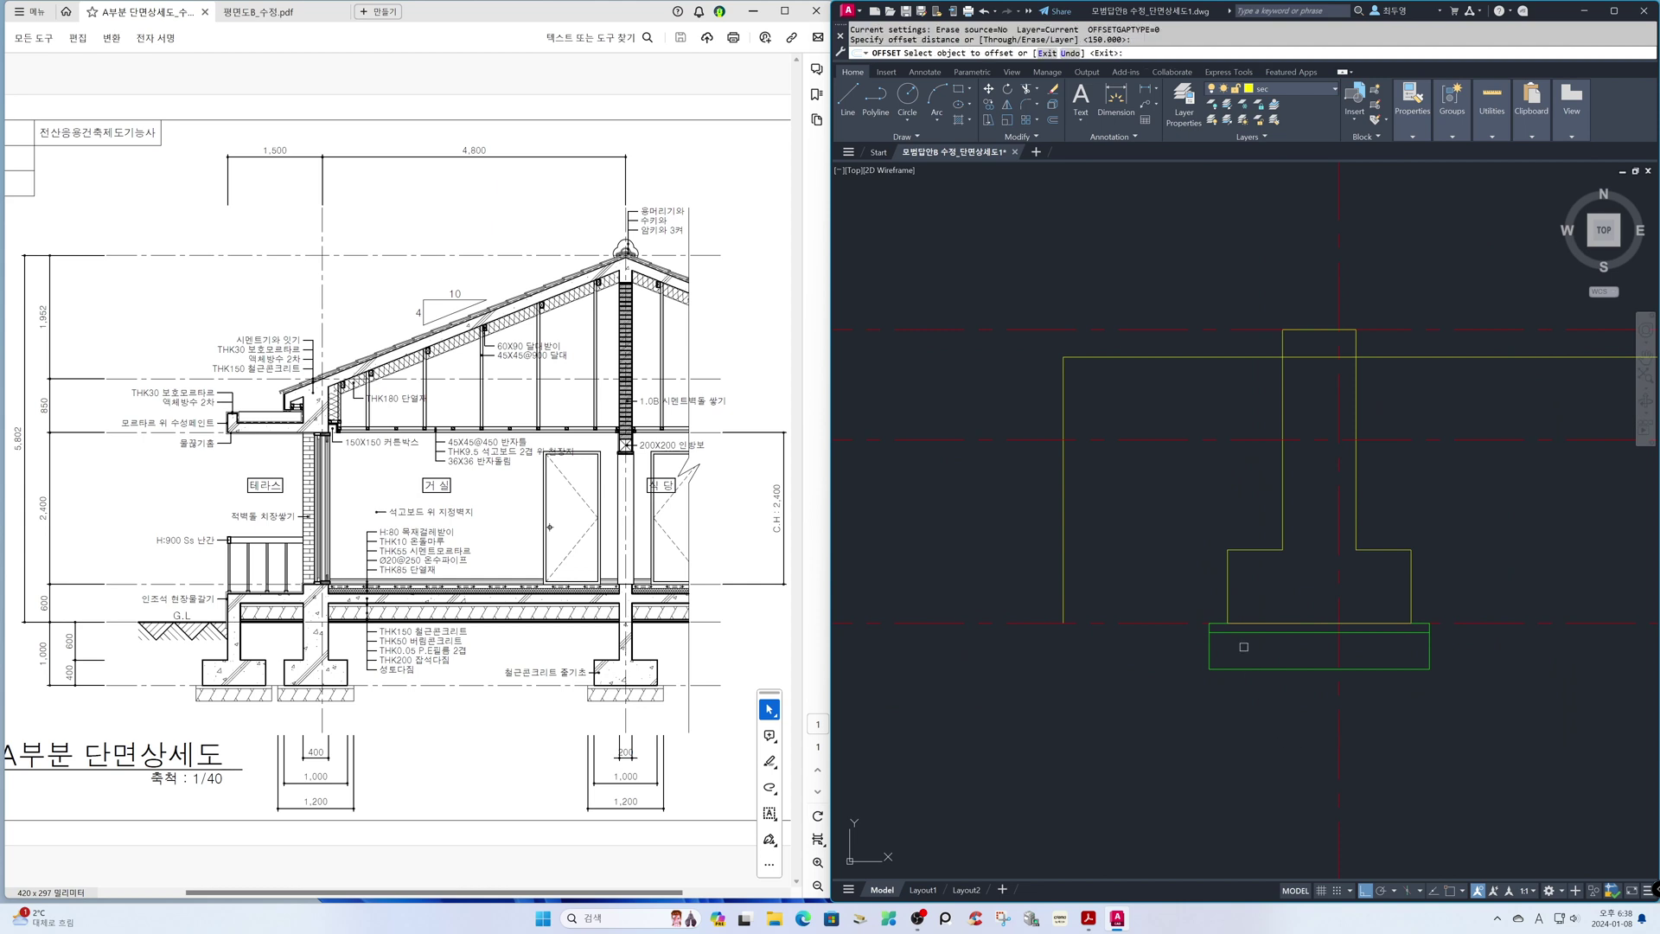
pyautogui.click(1188, 360)
pyautogui.click(1193, 407)
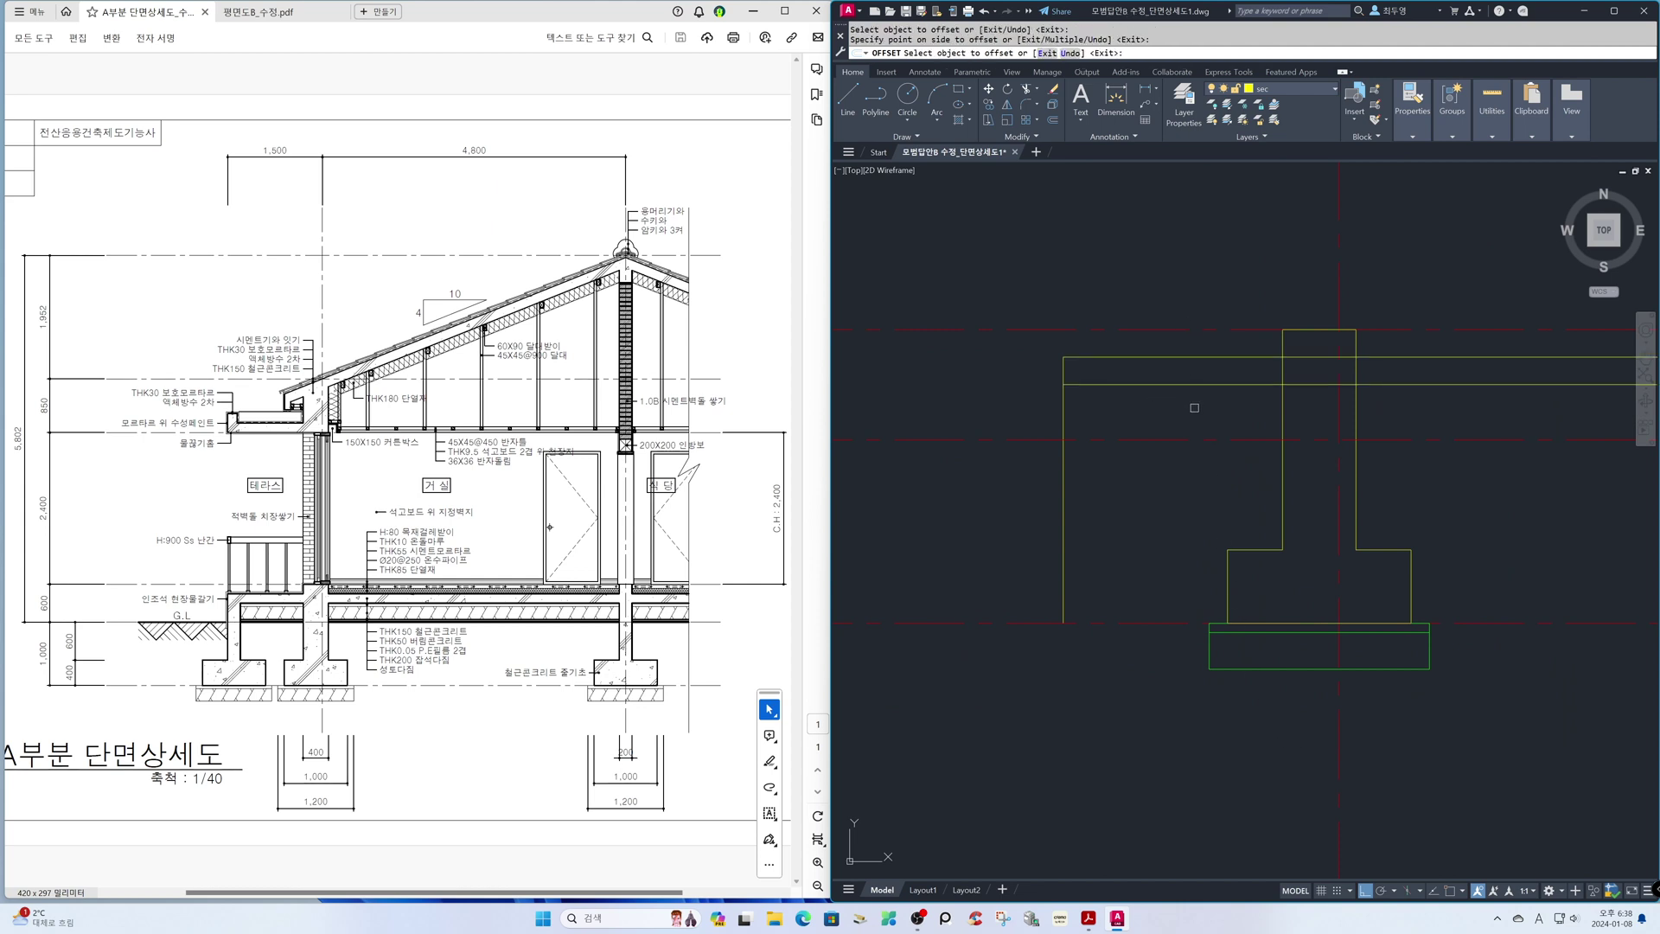
pyautogui.press('Return')
# Step: Offset the terrace foundation wall's outer line 200 inward
pyautogui.press('Return')
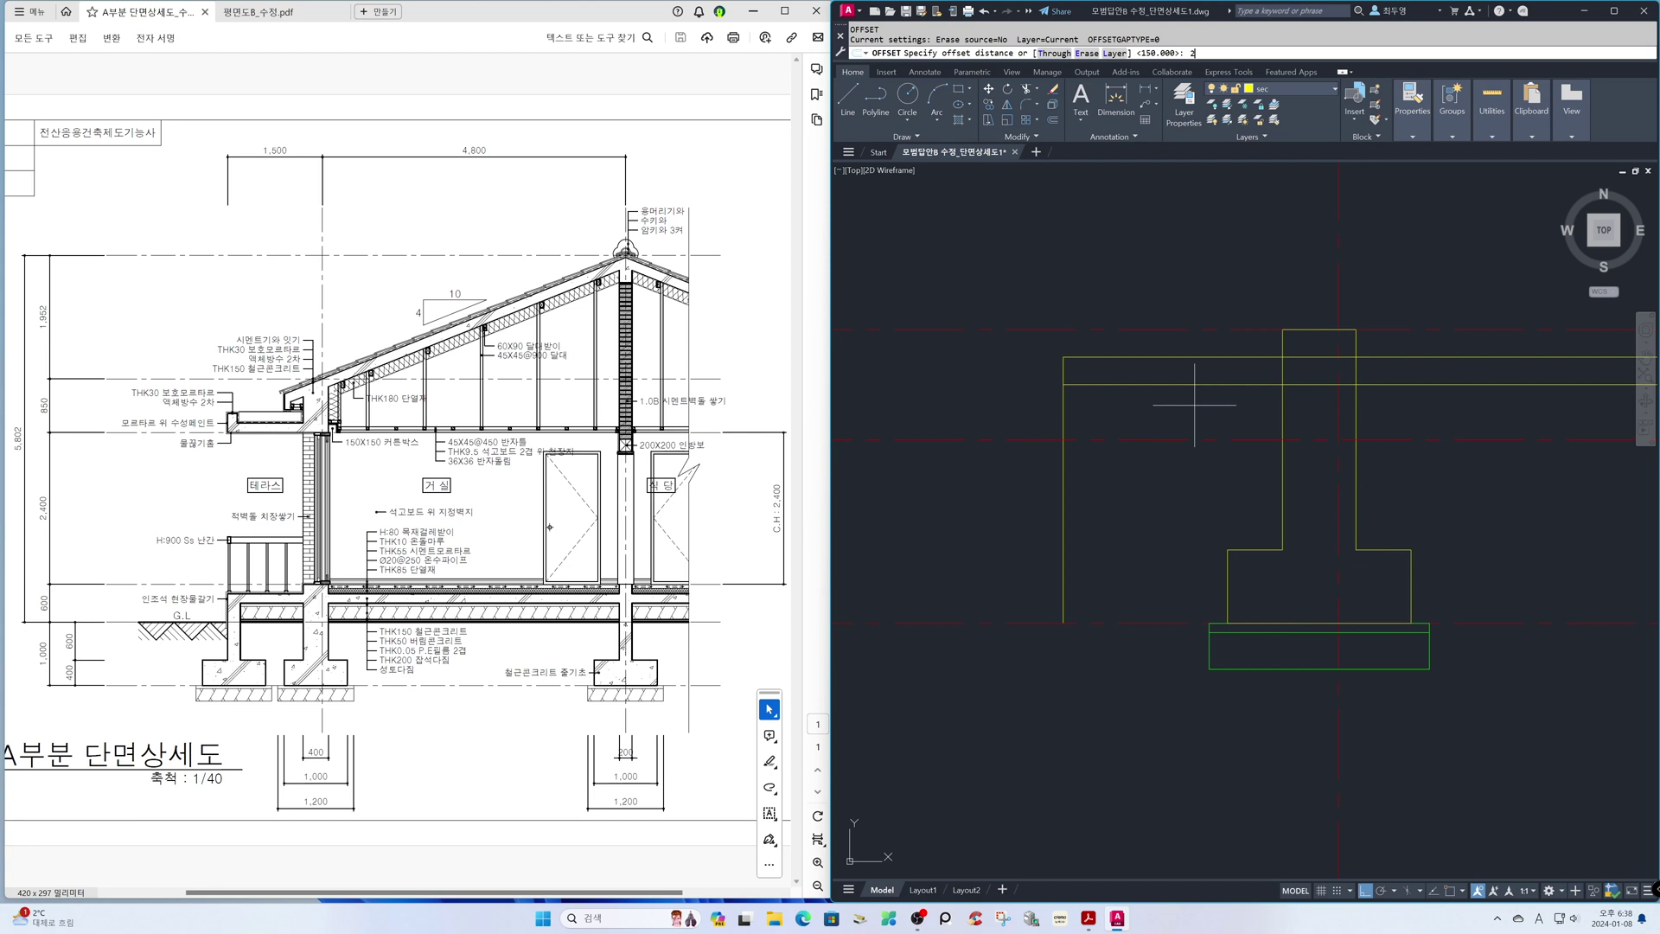
pyautogui.press('Return')
pyautogui.click(1065, 420)
pyautogui.click(1085, 420)
pyautogui.press('Return')
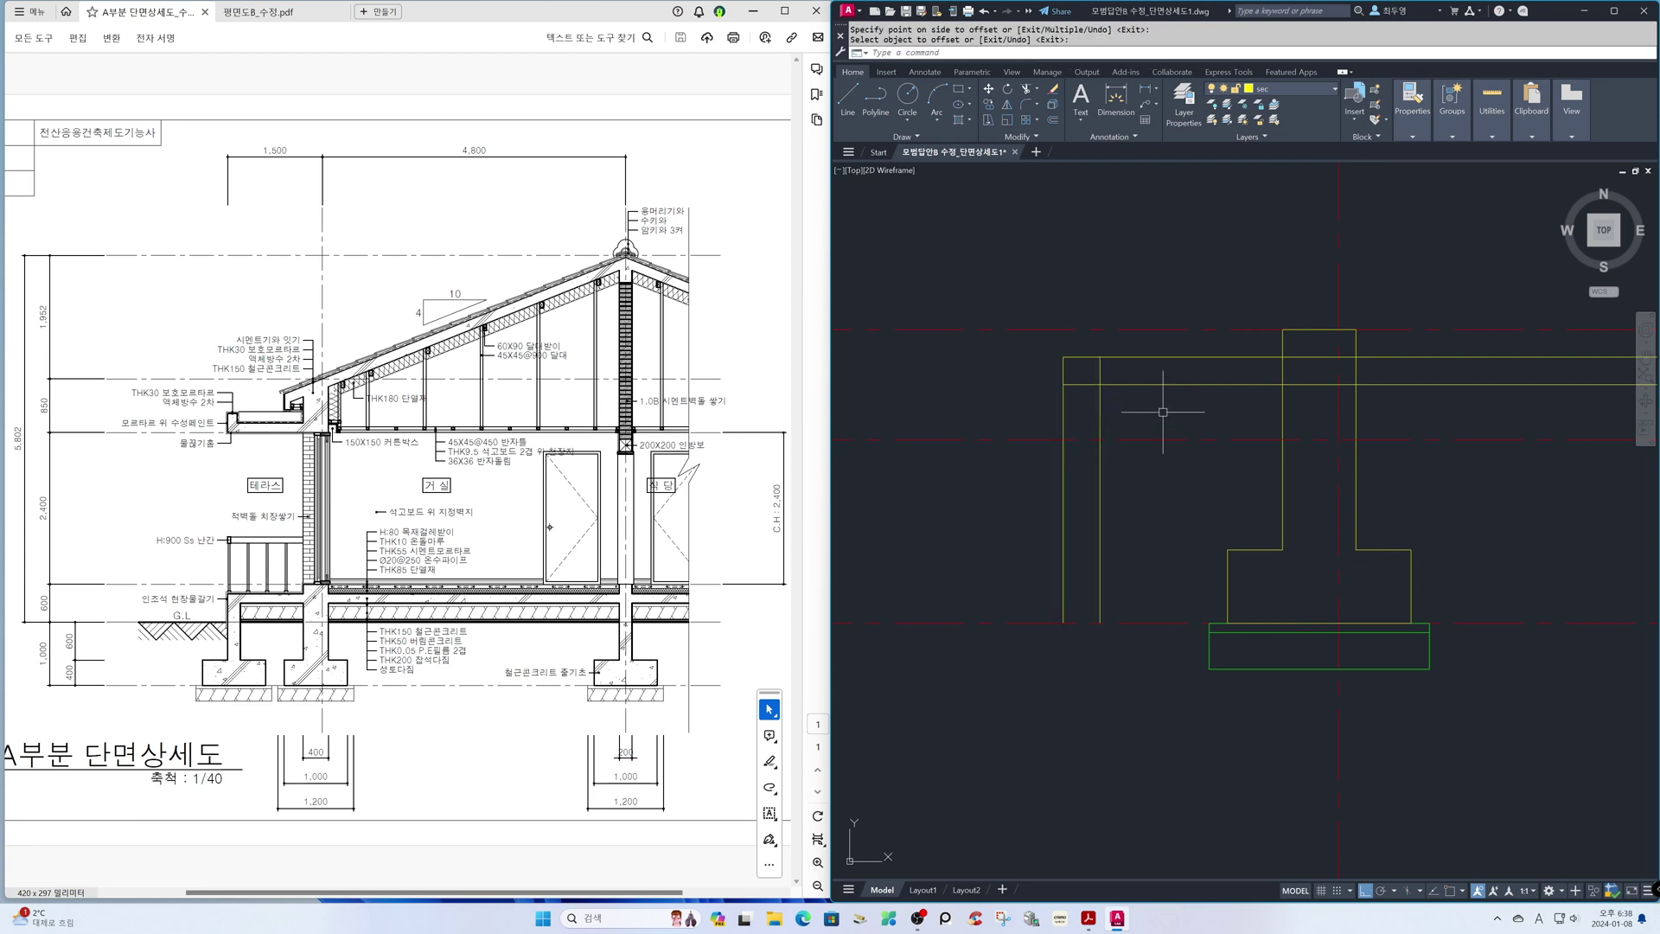
# Step: Freeze the cen layer and trim the overlapping slab and wall lines at the main foundation wall and terrace corner
pyautogui.click(1289, 92)
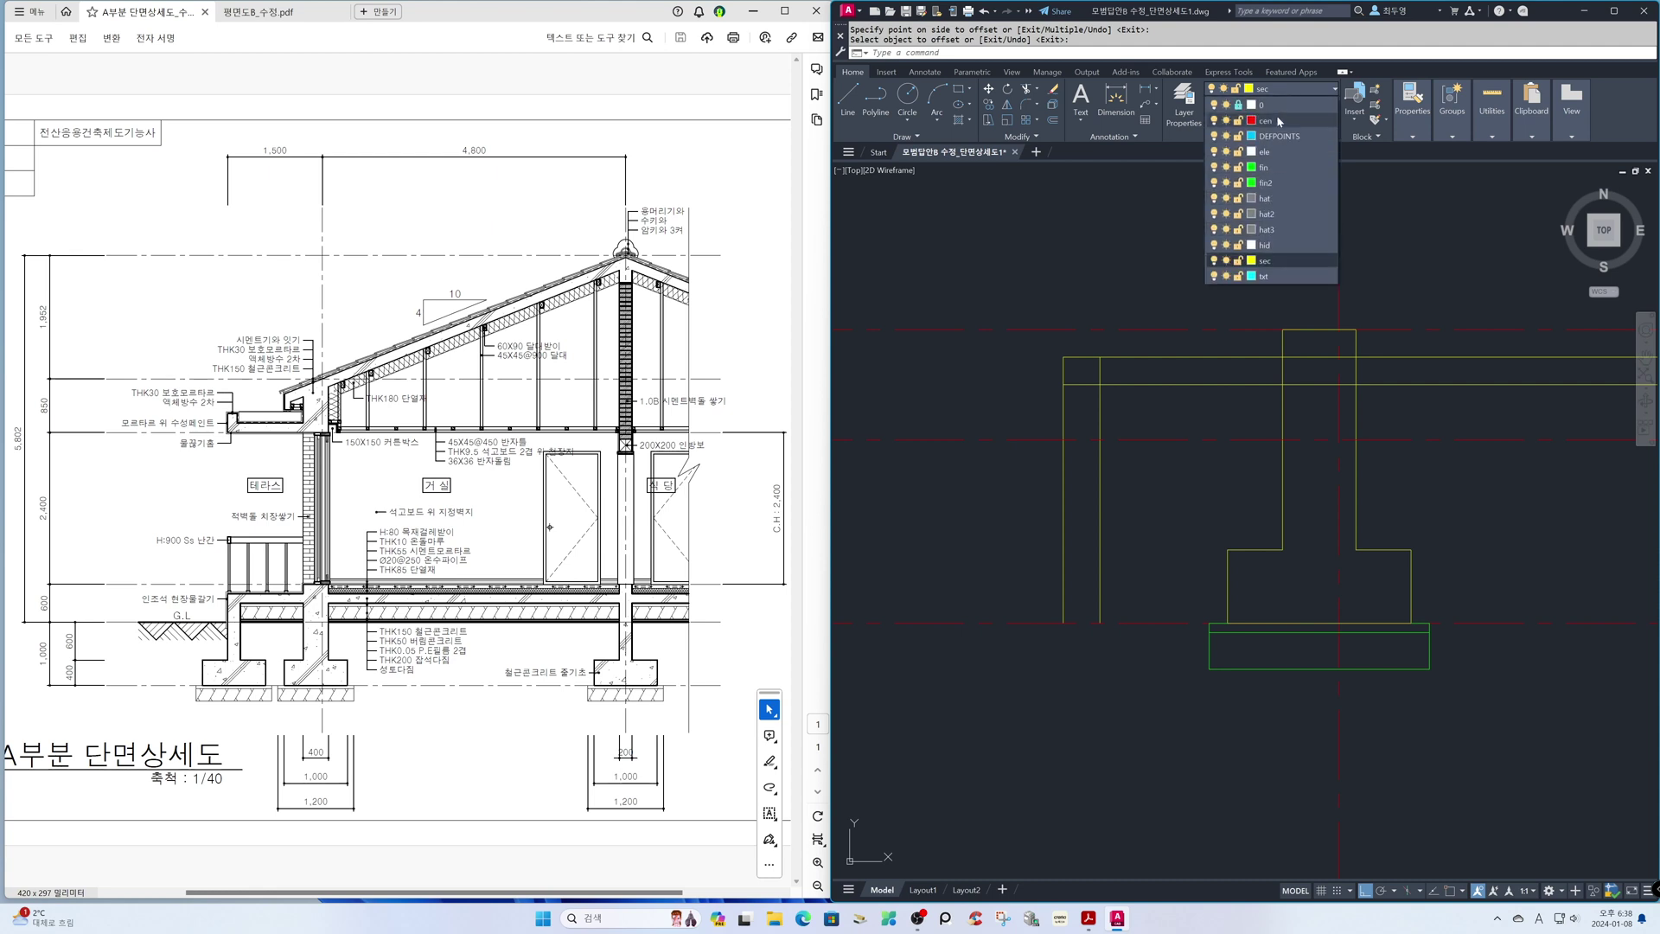
pyautogui.click(1226, 120)
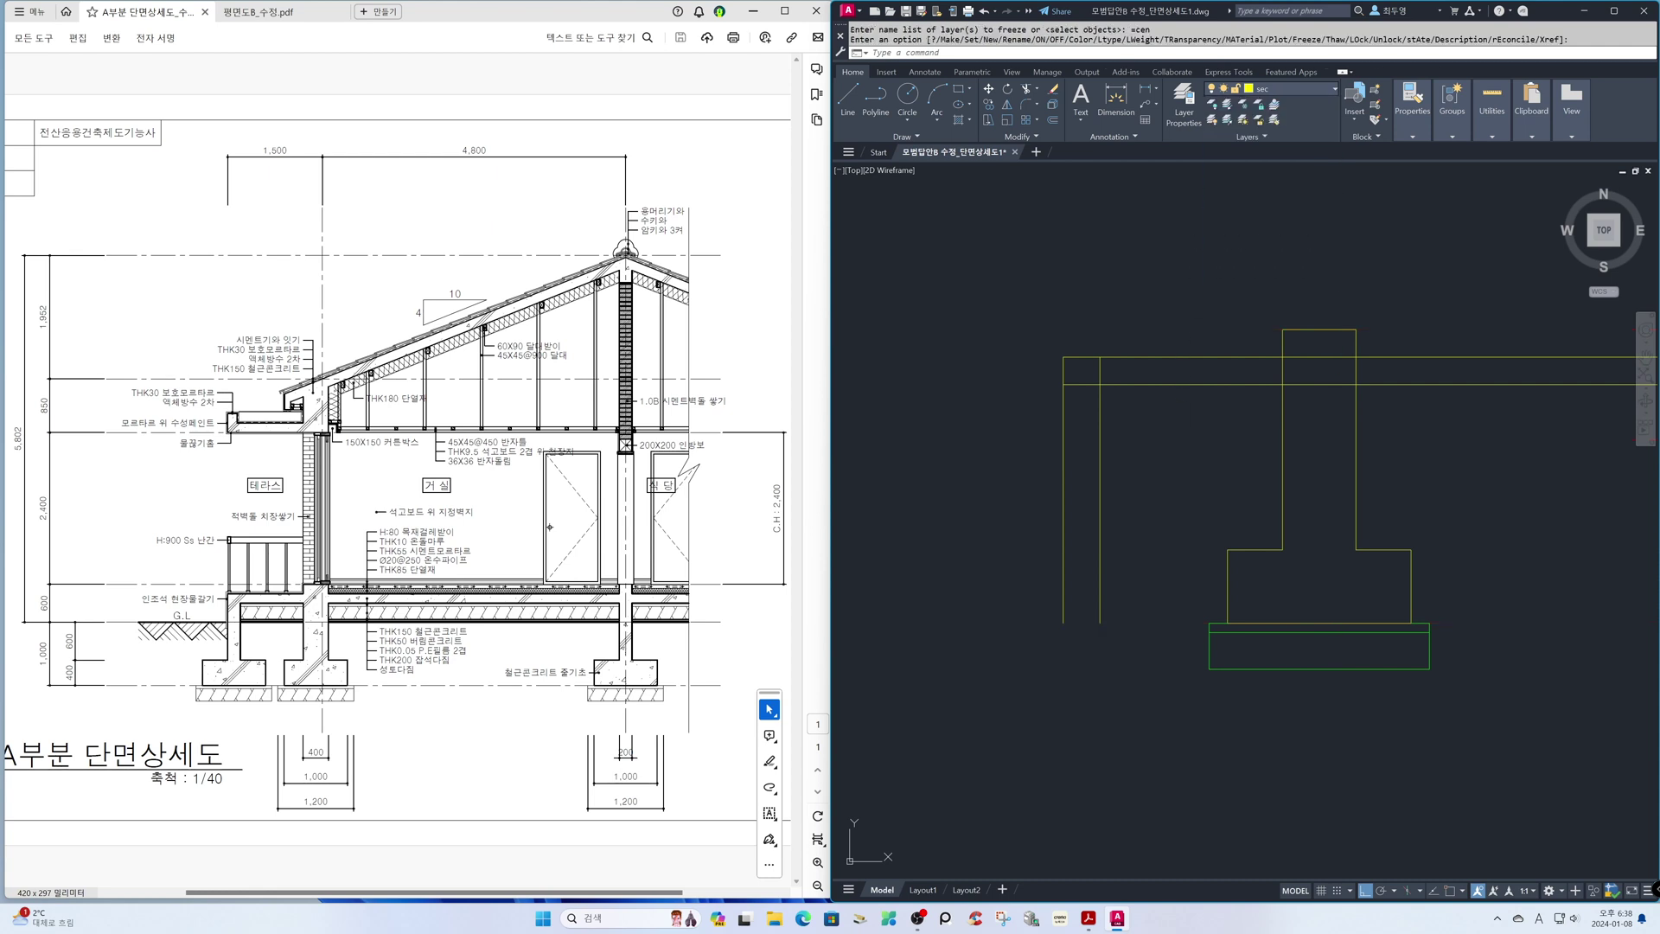
pyautogui.write('tr')
pyautogui.press('Return')
pyautogui.click(1321, 417)
pyautogui.click(1316, 347)
pyautogui.click(1377, 371)
pyautogui.click(1094, 366)
pyautogui.click(1086, 384)
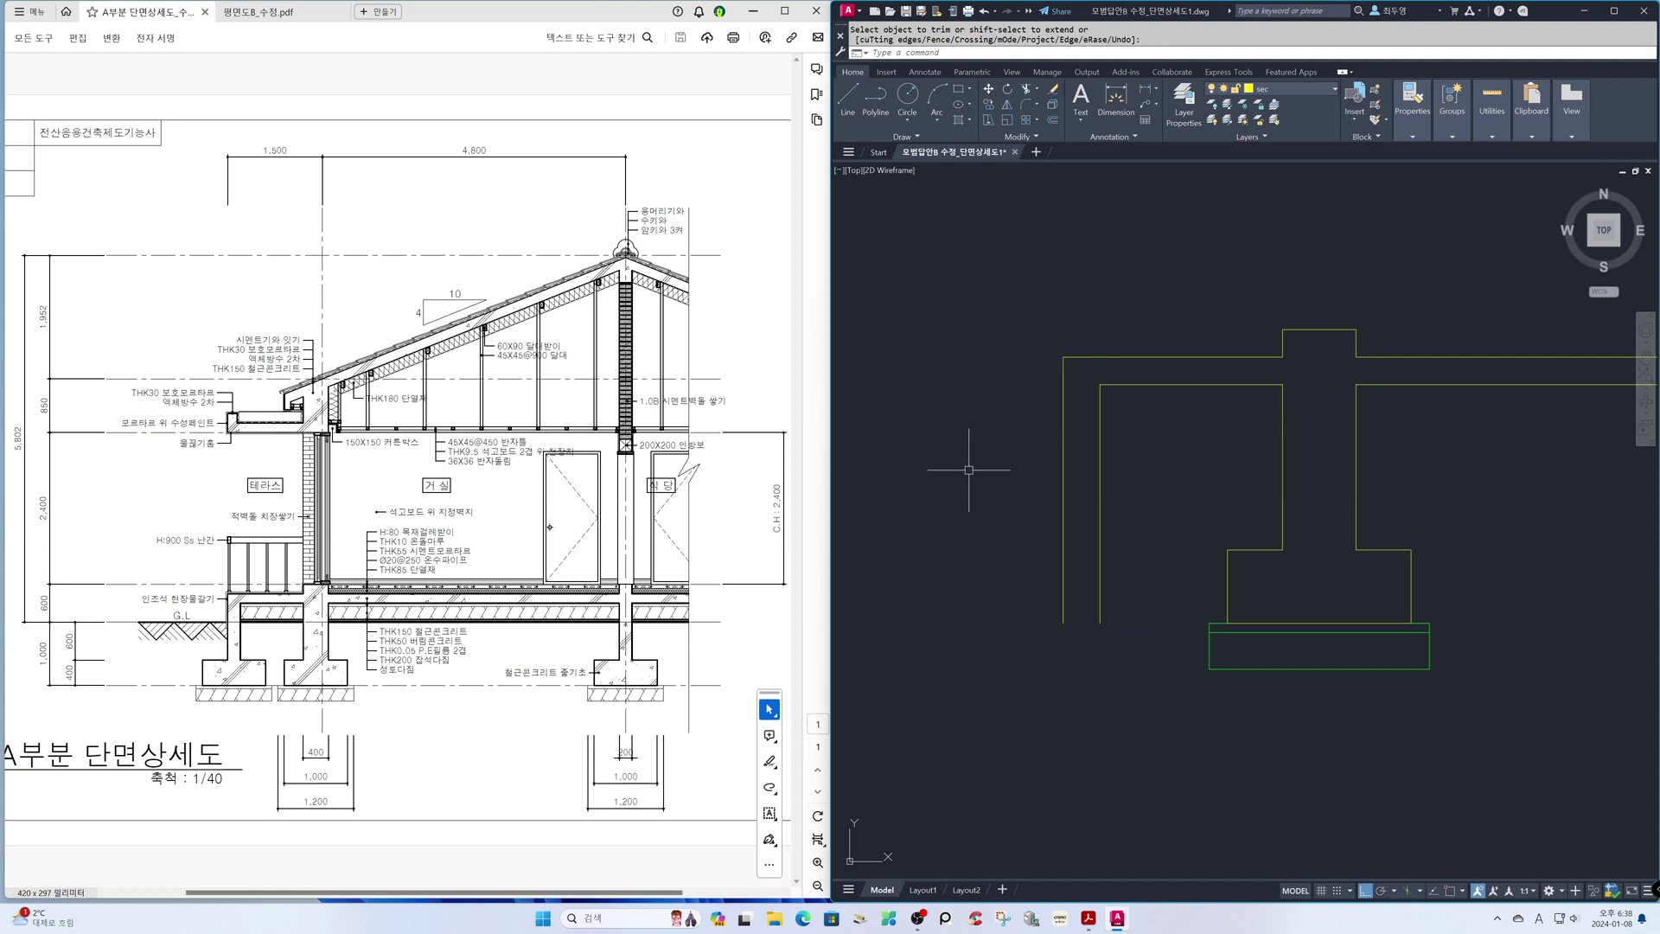
# Step: Offset both lines of the terrace foundation wall 400 outward for the footing sides
pyautogui.write('o')
pyautogui.press('Return')
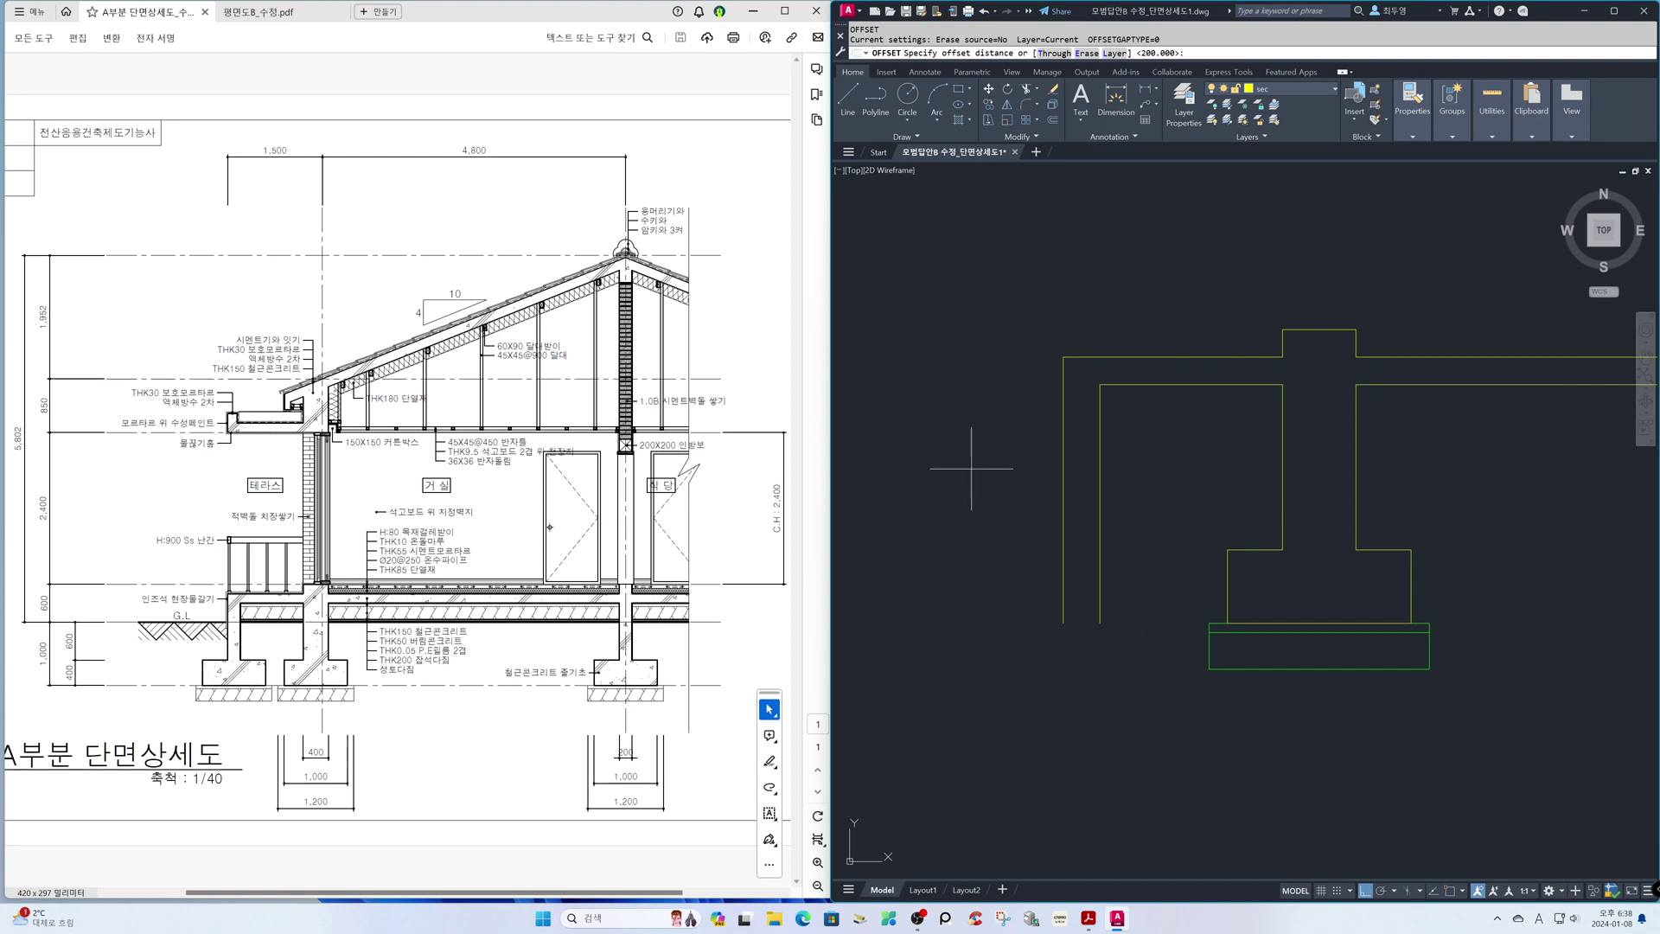
pyautogui.press('Return')
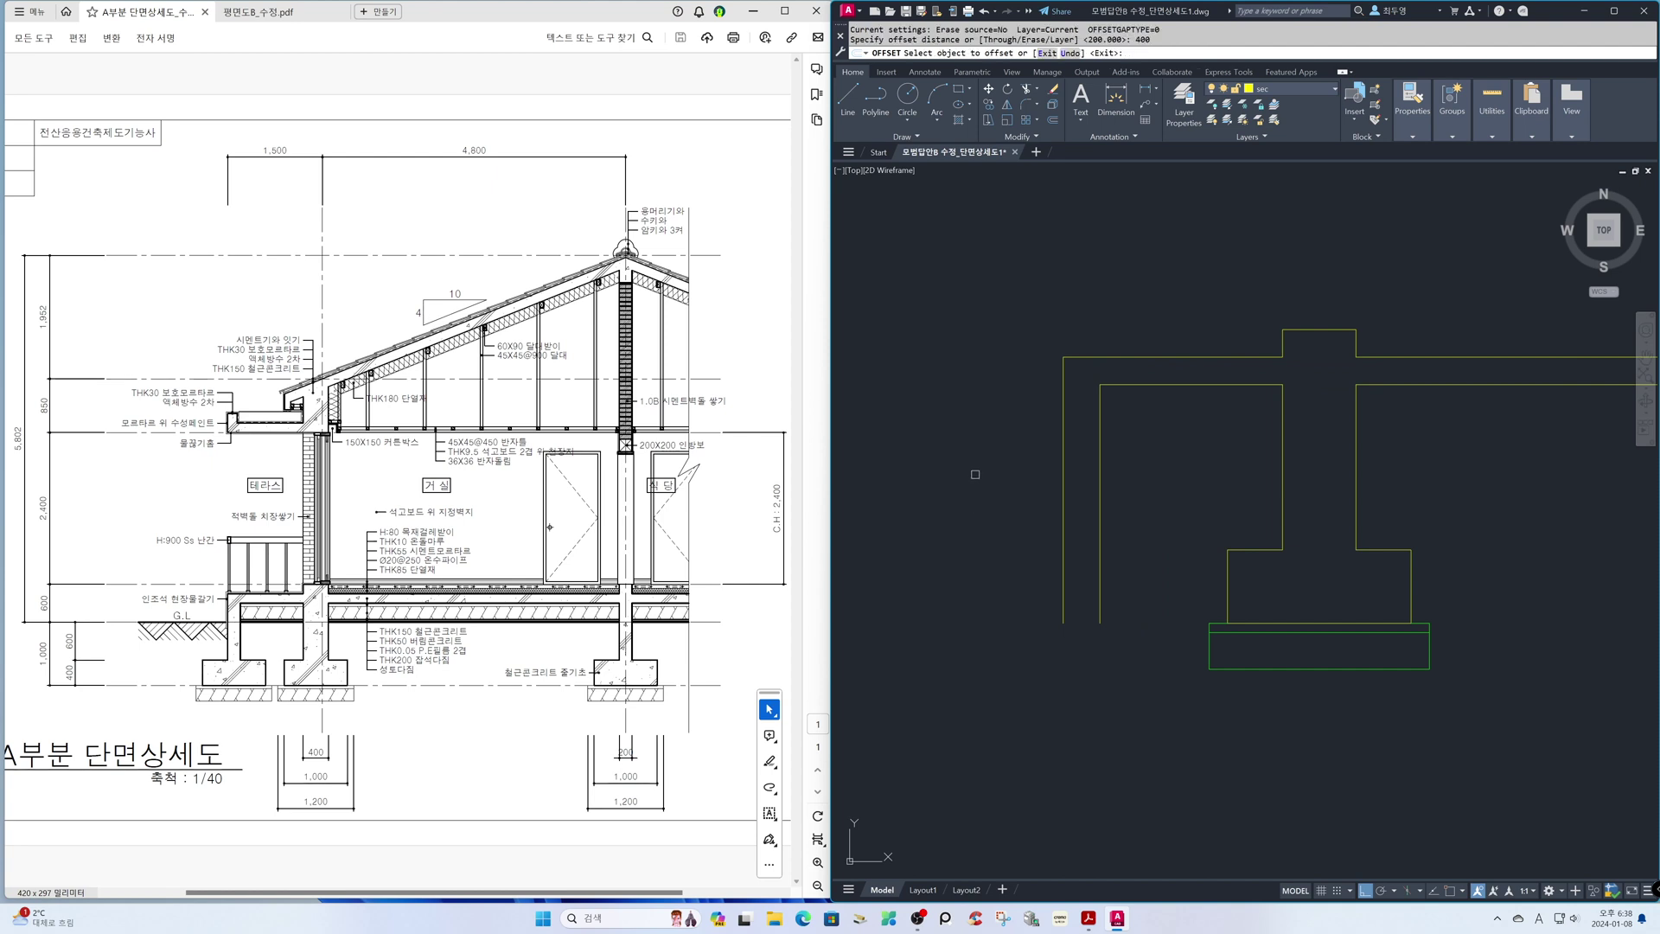
pyautogui.click(1099, 554)
pyautogui.click(1146, 591)
pyautogui.click(1062, 583)
pyautogui.click(995, 582)
pyautogui.press('Return')
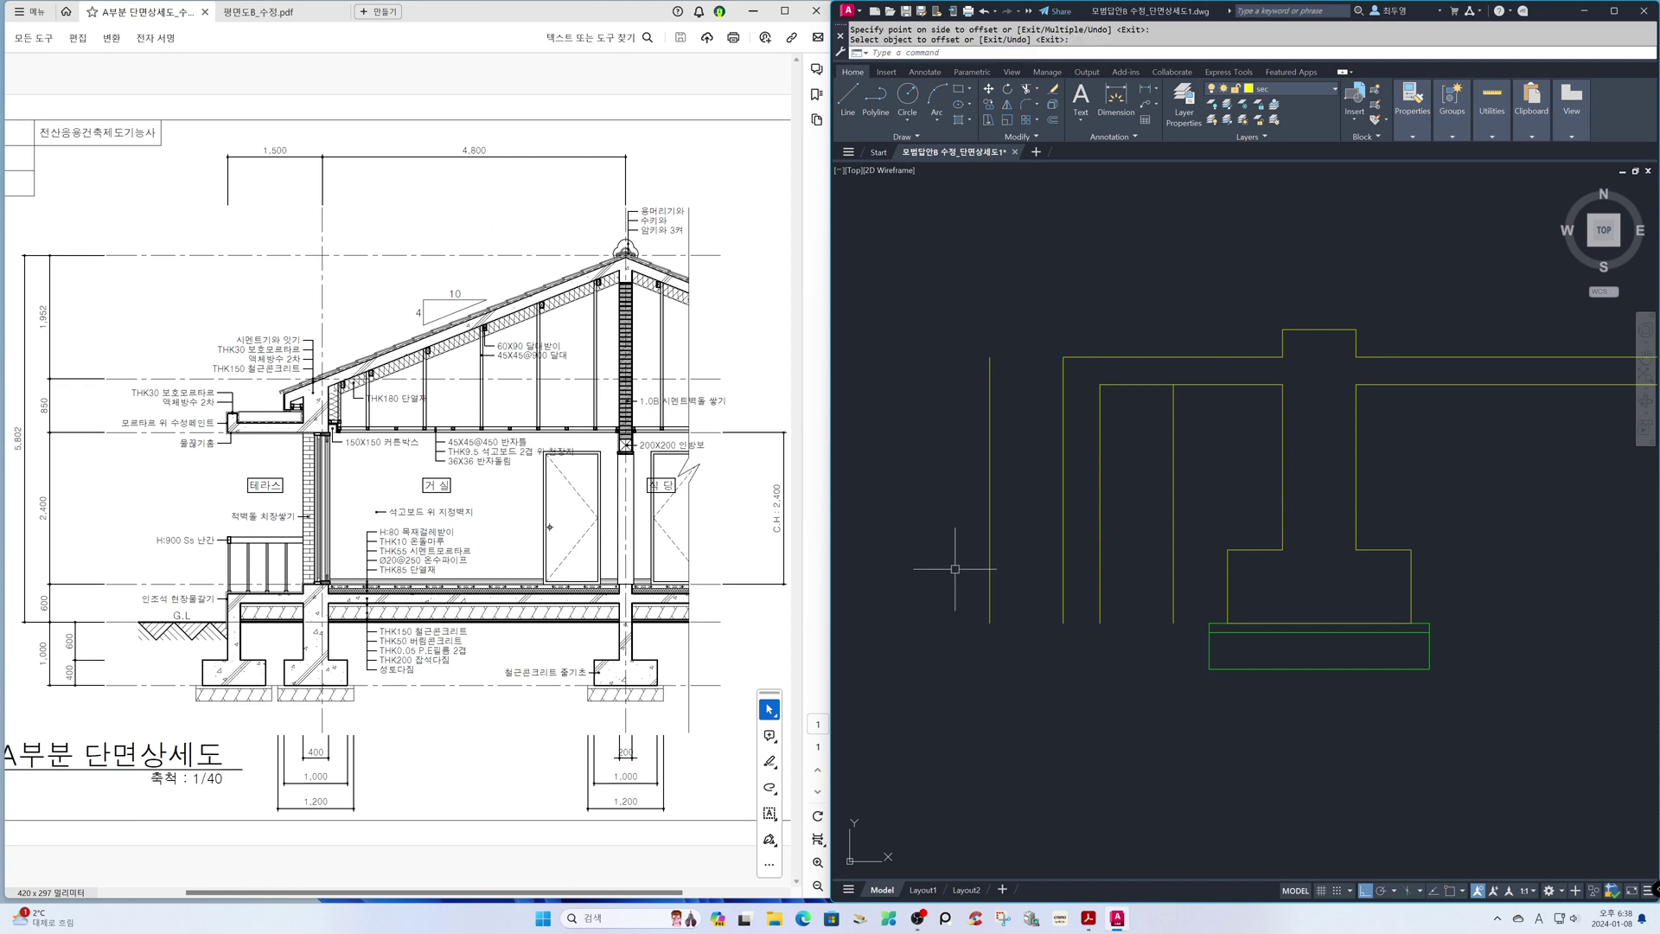
# Step: Draw a horizontal line from the main footing's upper left corner leftward across all the terrace foundation lines
pyautogui.write('l')
pyautogui.press('Return')
pyautogui.press('F3')
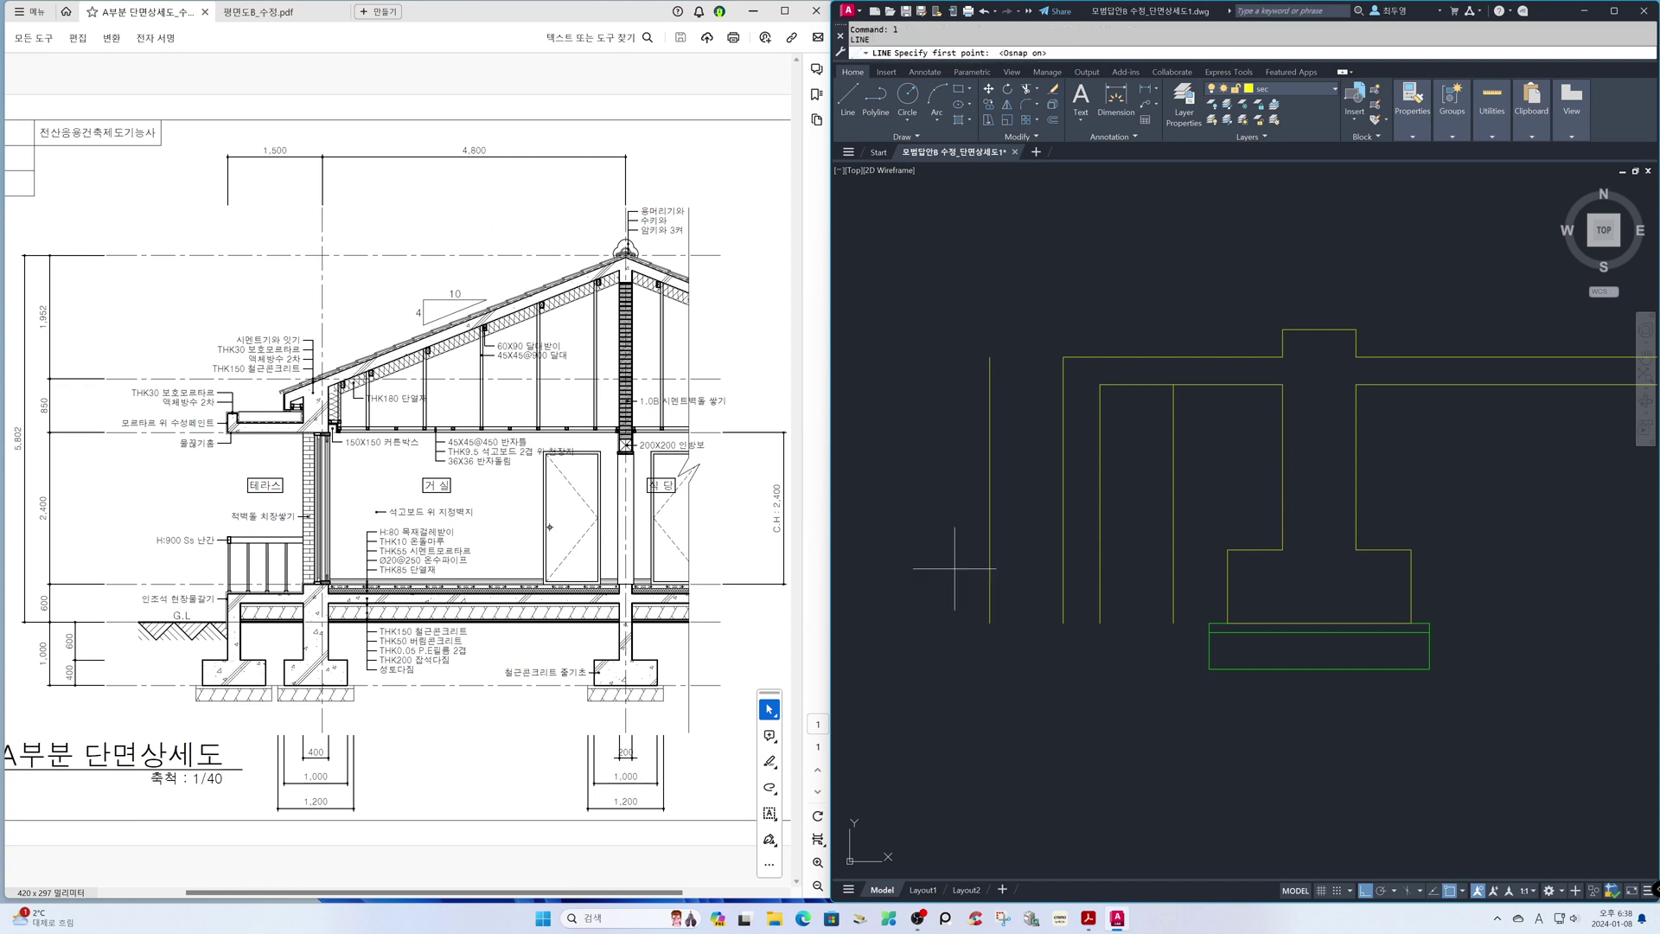
pyautogui.click(1227, 549)
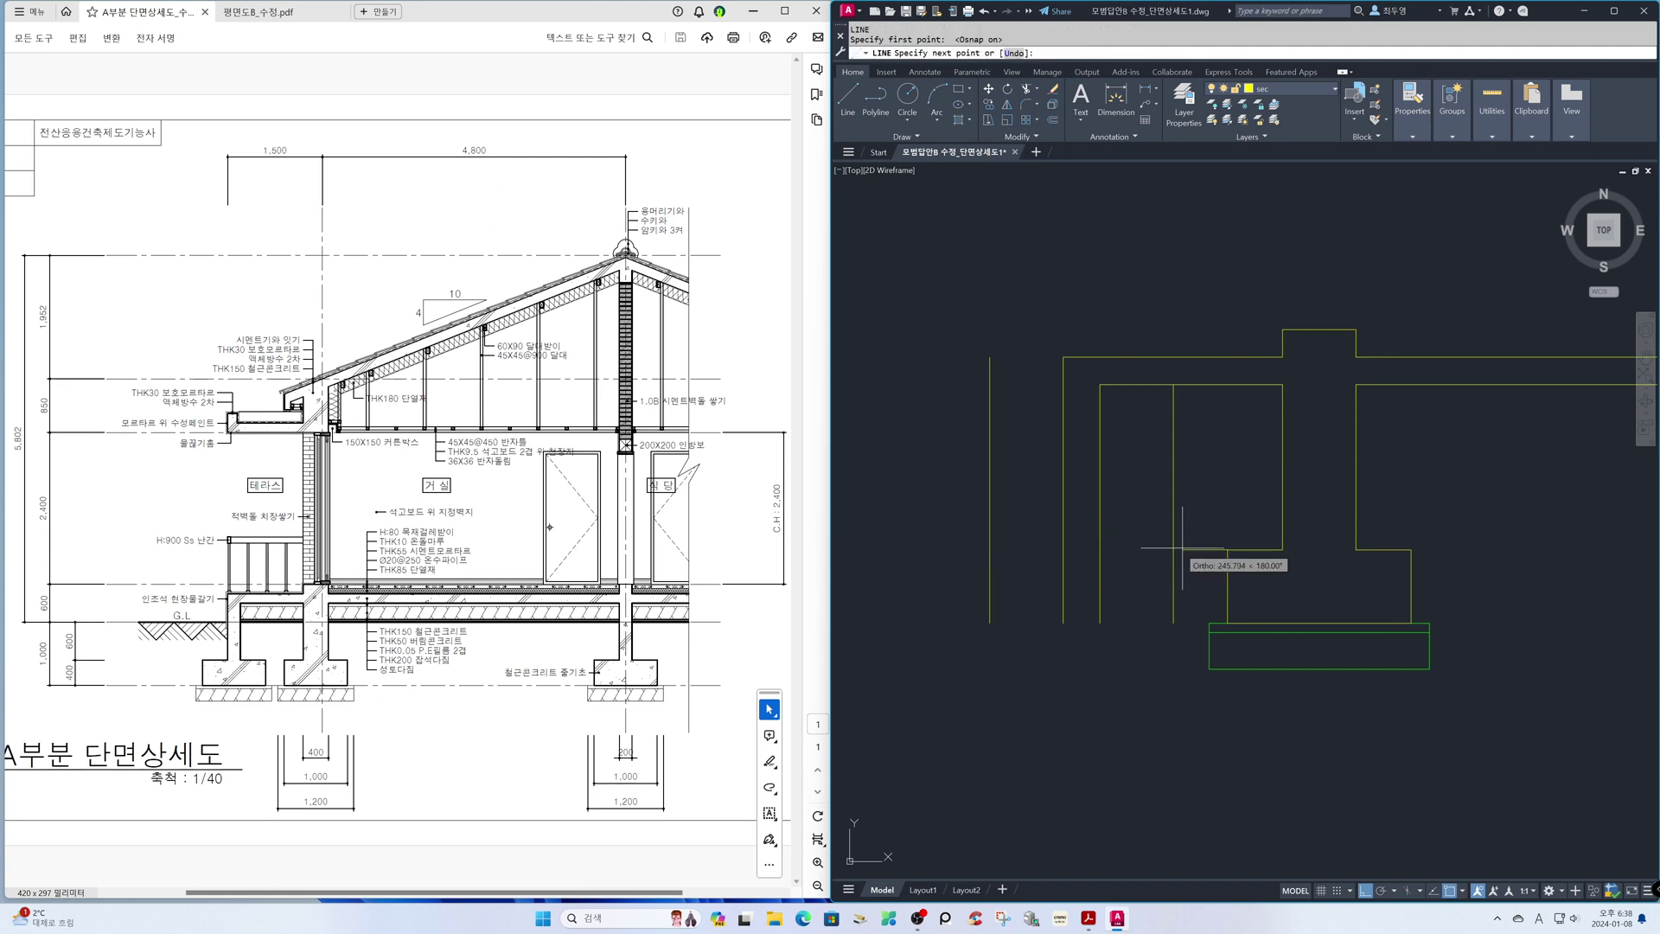
pyautogui.click(934, 549)
pyautogui.press('Return')
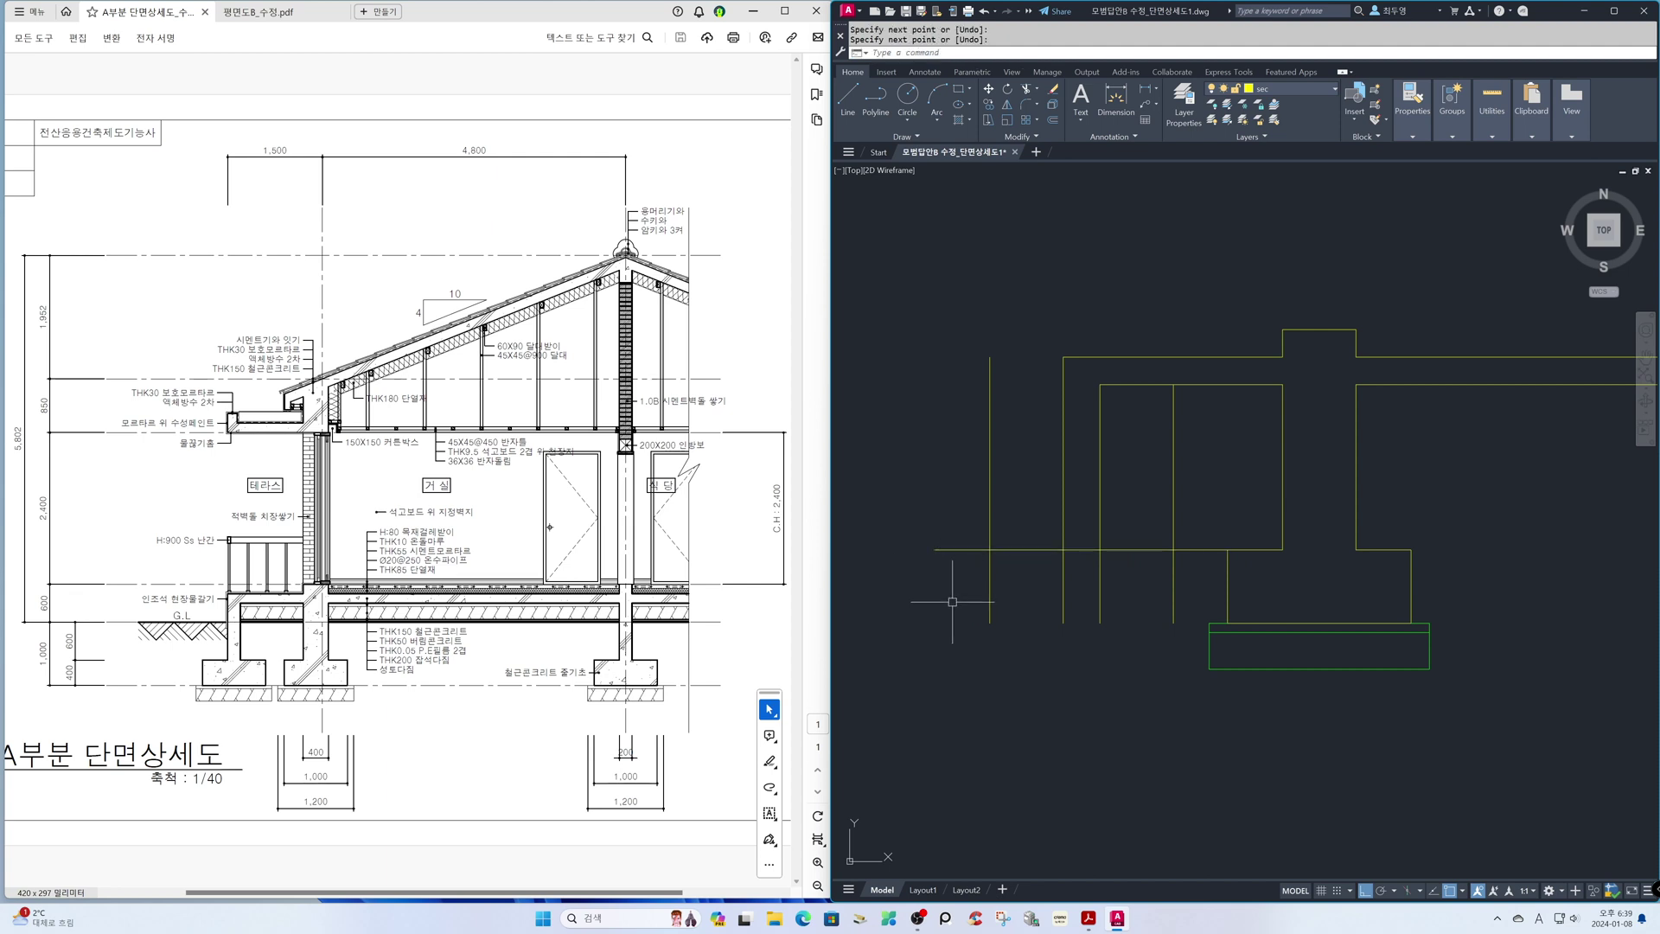
# Step: Trim the excess horizontal and vertical lines to leave the stepped outline of the terrace footing
pyautogui.write('tr')
pyautogui.press('Return')
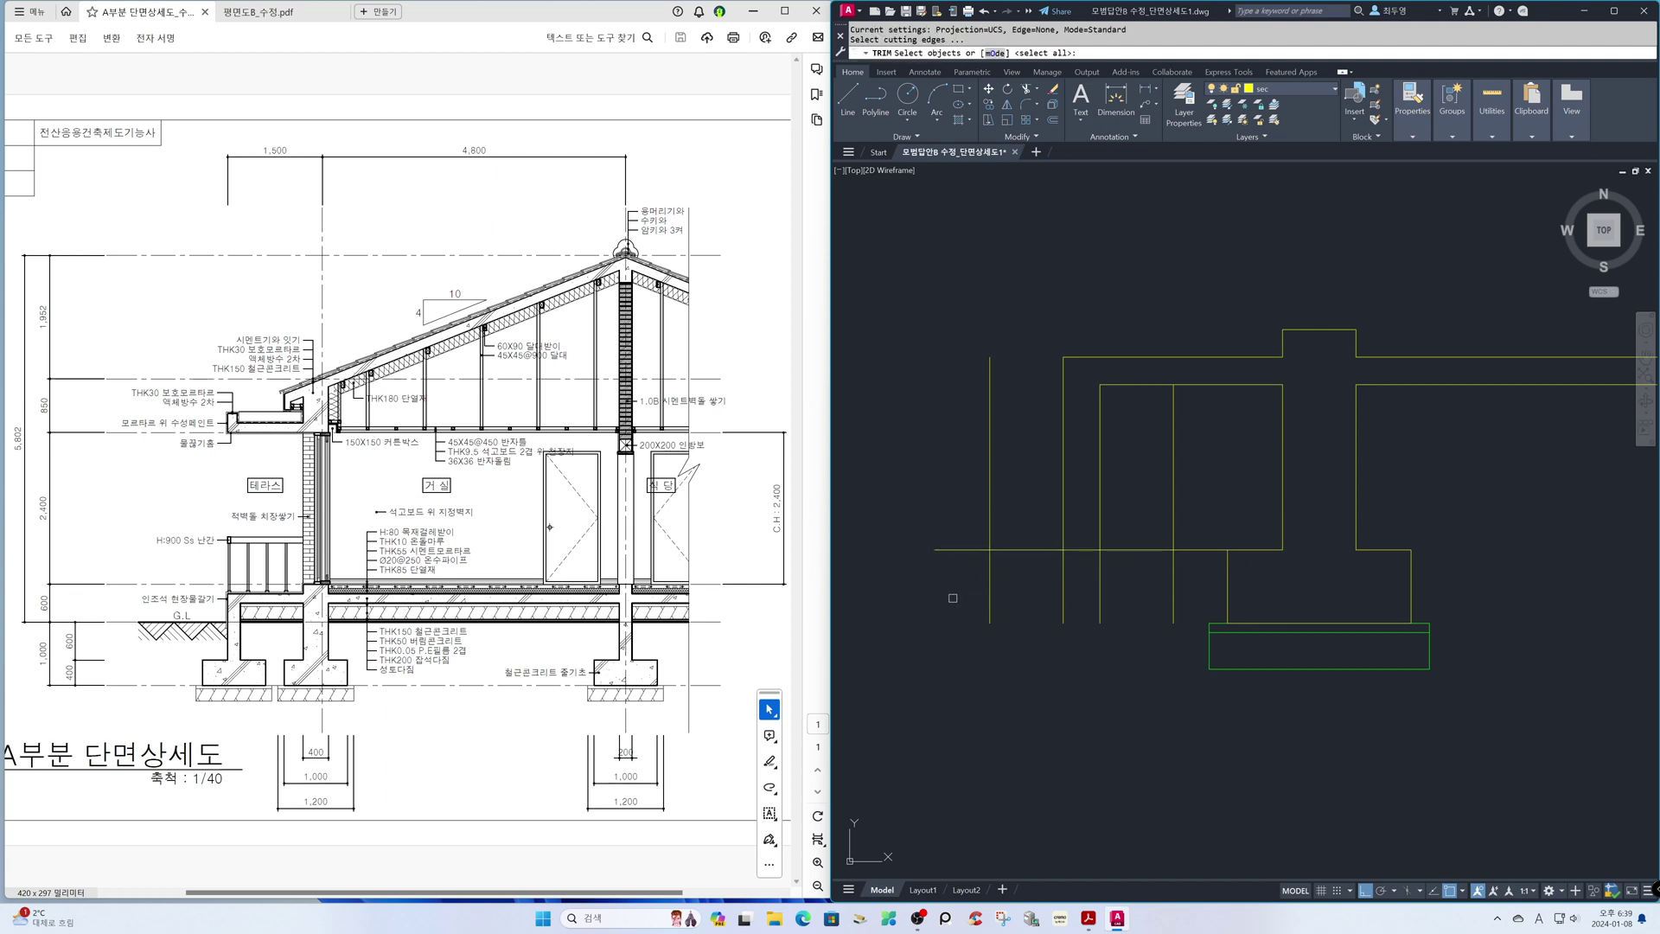
pyautogui.click(963, 550)
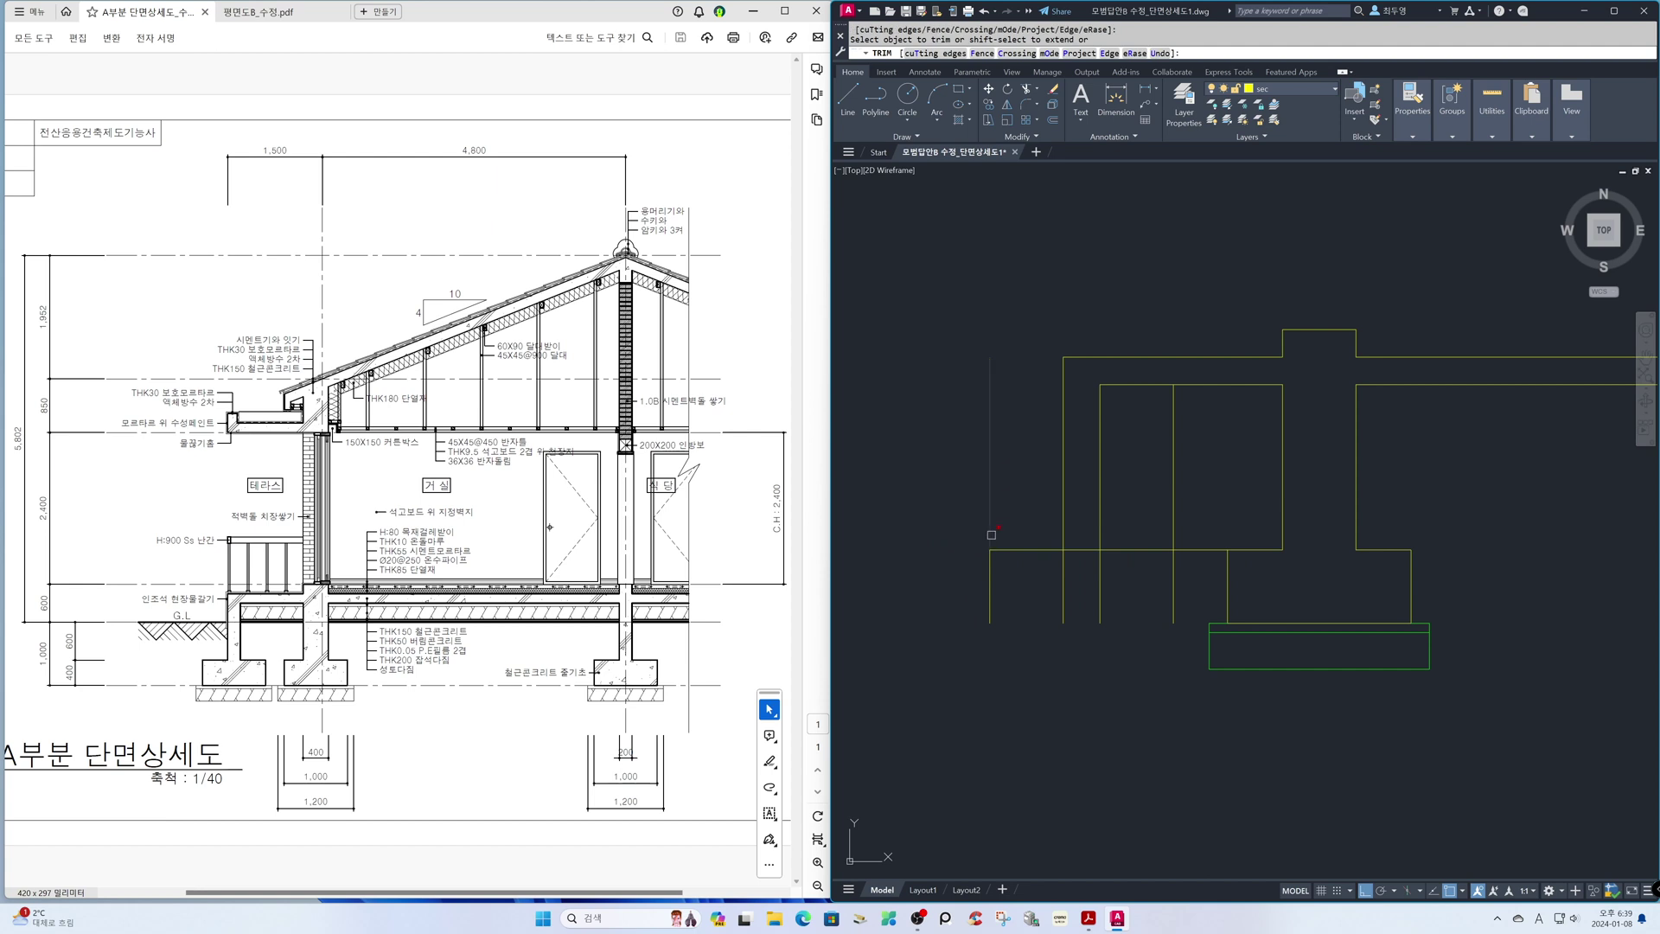
pyautogui.click(1073, 560)
pyautogui.click(1136, 580)
pyautogui.click(1174, 538)
pyautogui.press('Return')
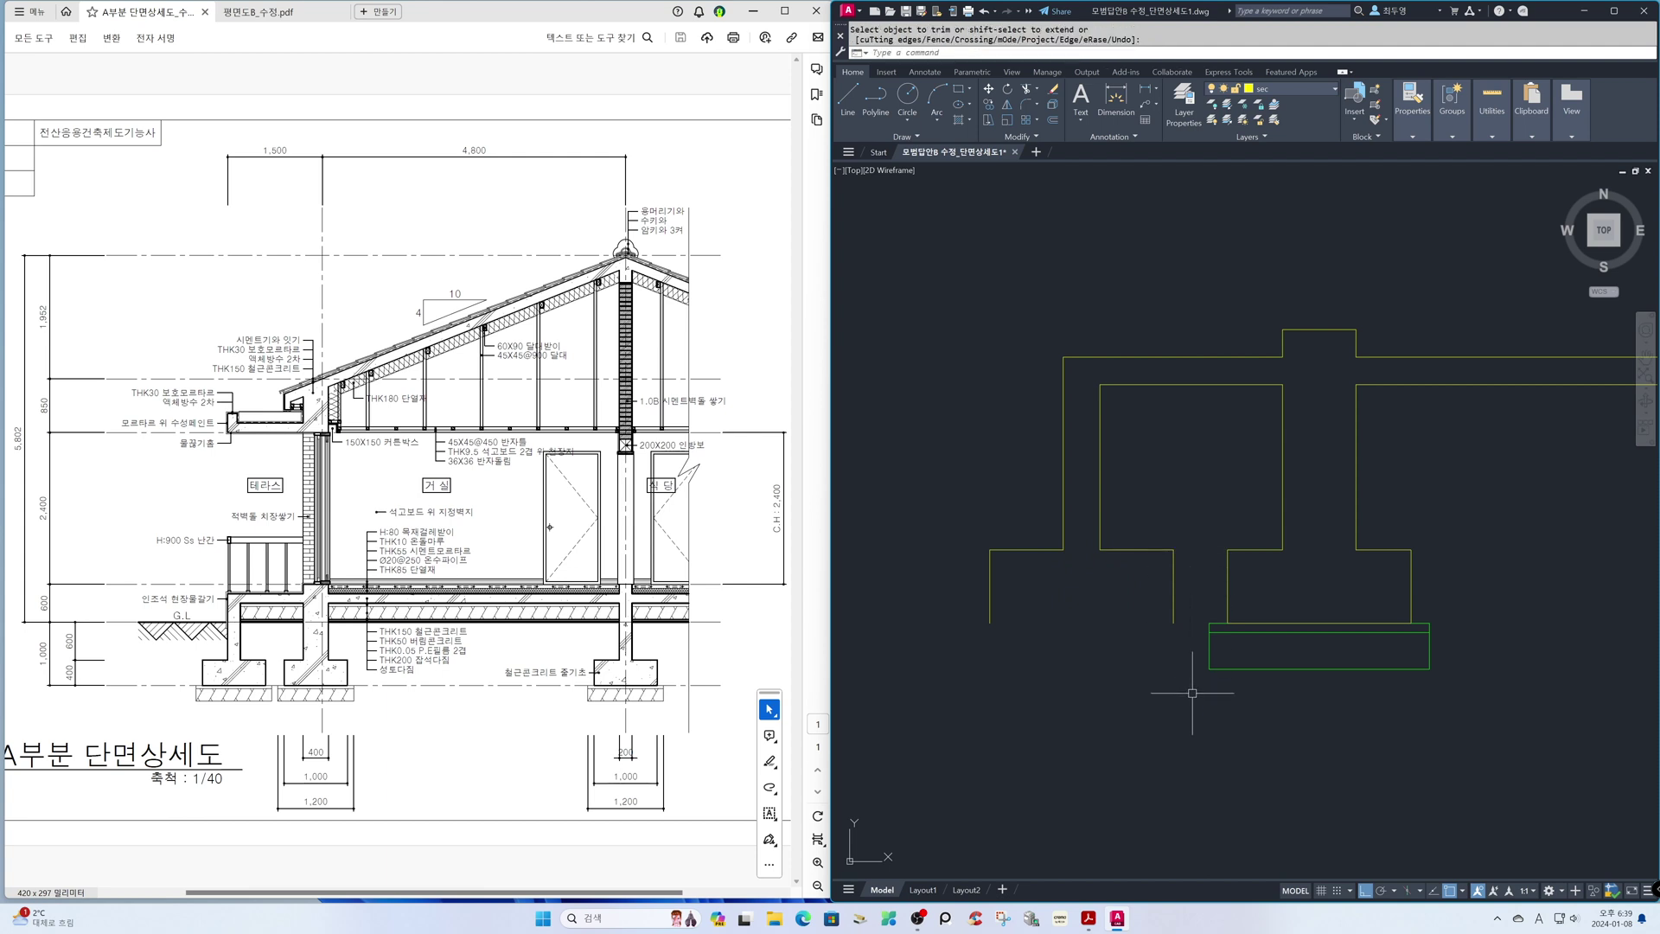
# Step: Copy the green base layers under the main footing to the underside of the terrace footing, aligning them at its lower right corner
pyautogui.write('cp')
pyautogui.press('Return')
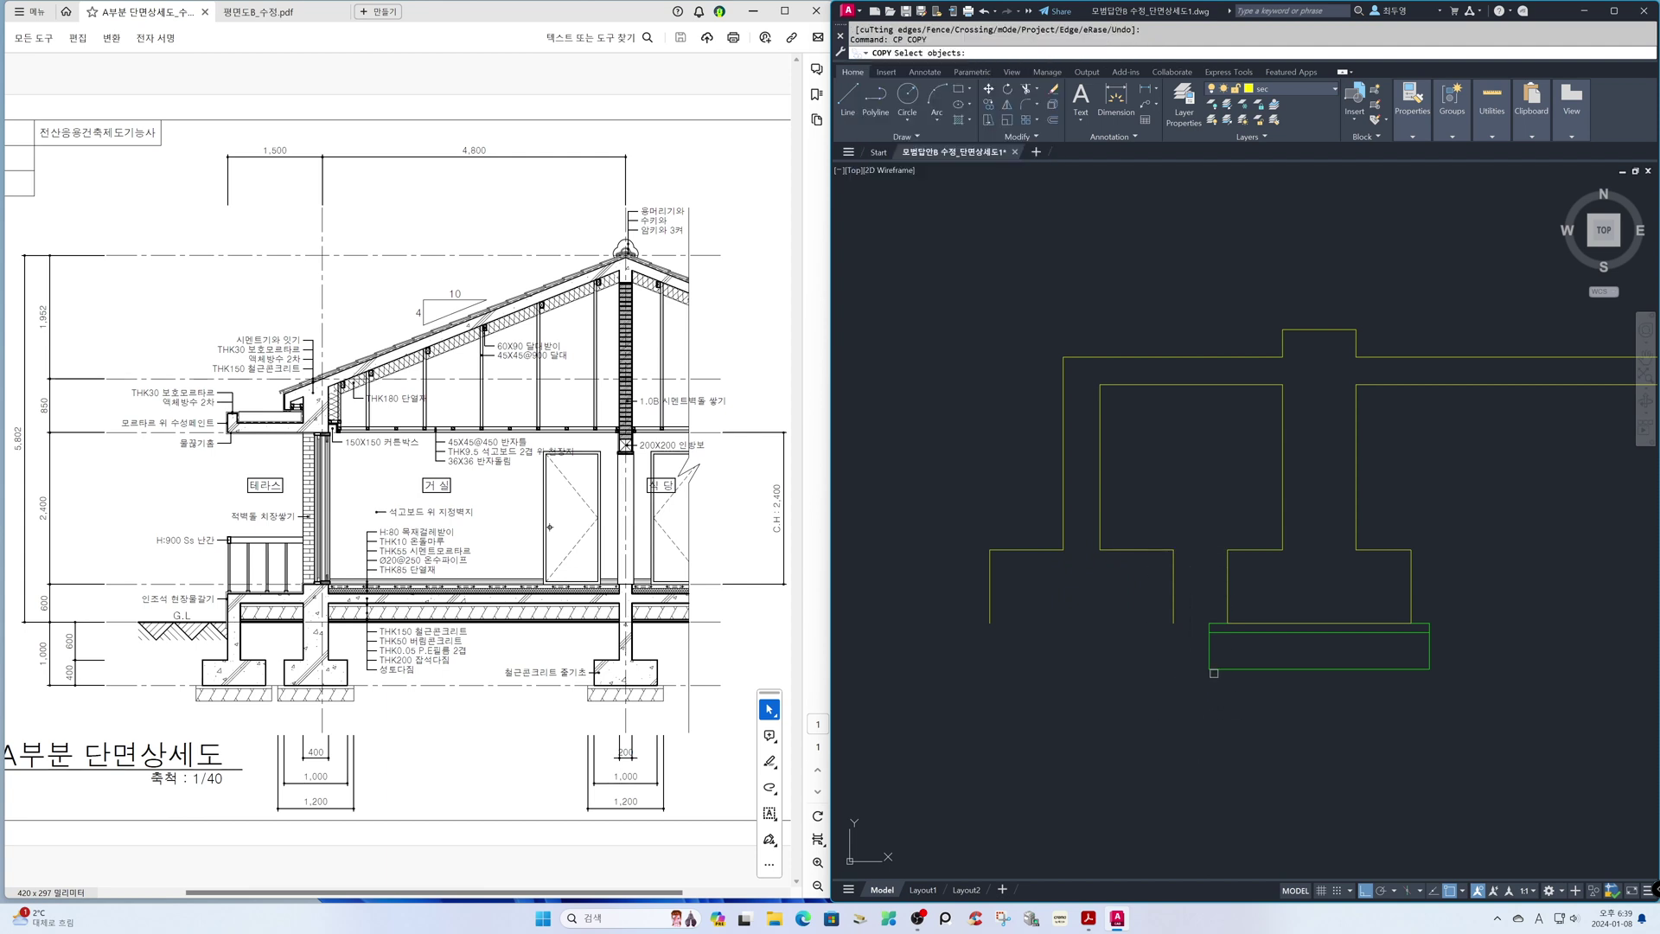
pyautogui.click(1199, 607)
pyautogui.click(1509, 743)
pyautogui.press('Return')
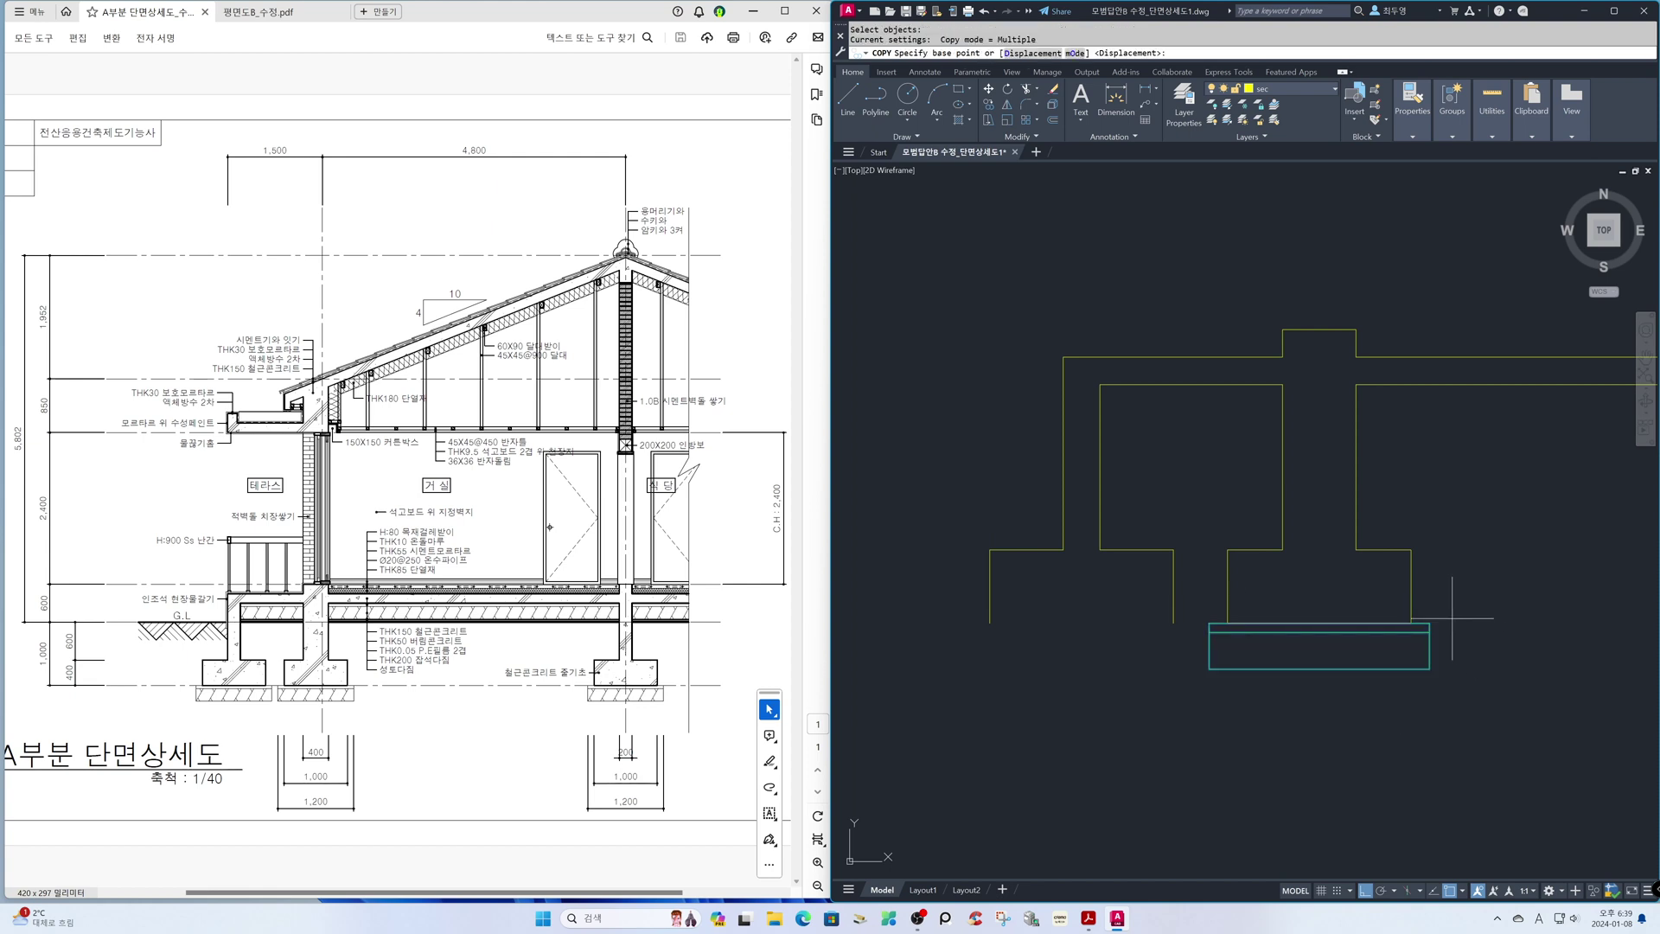
pyautogui.click(1411, 623)
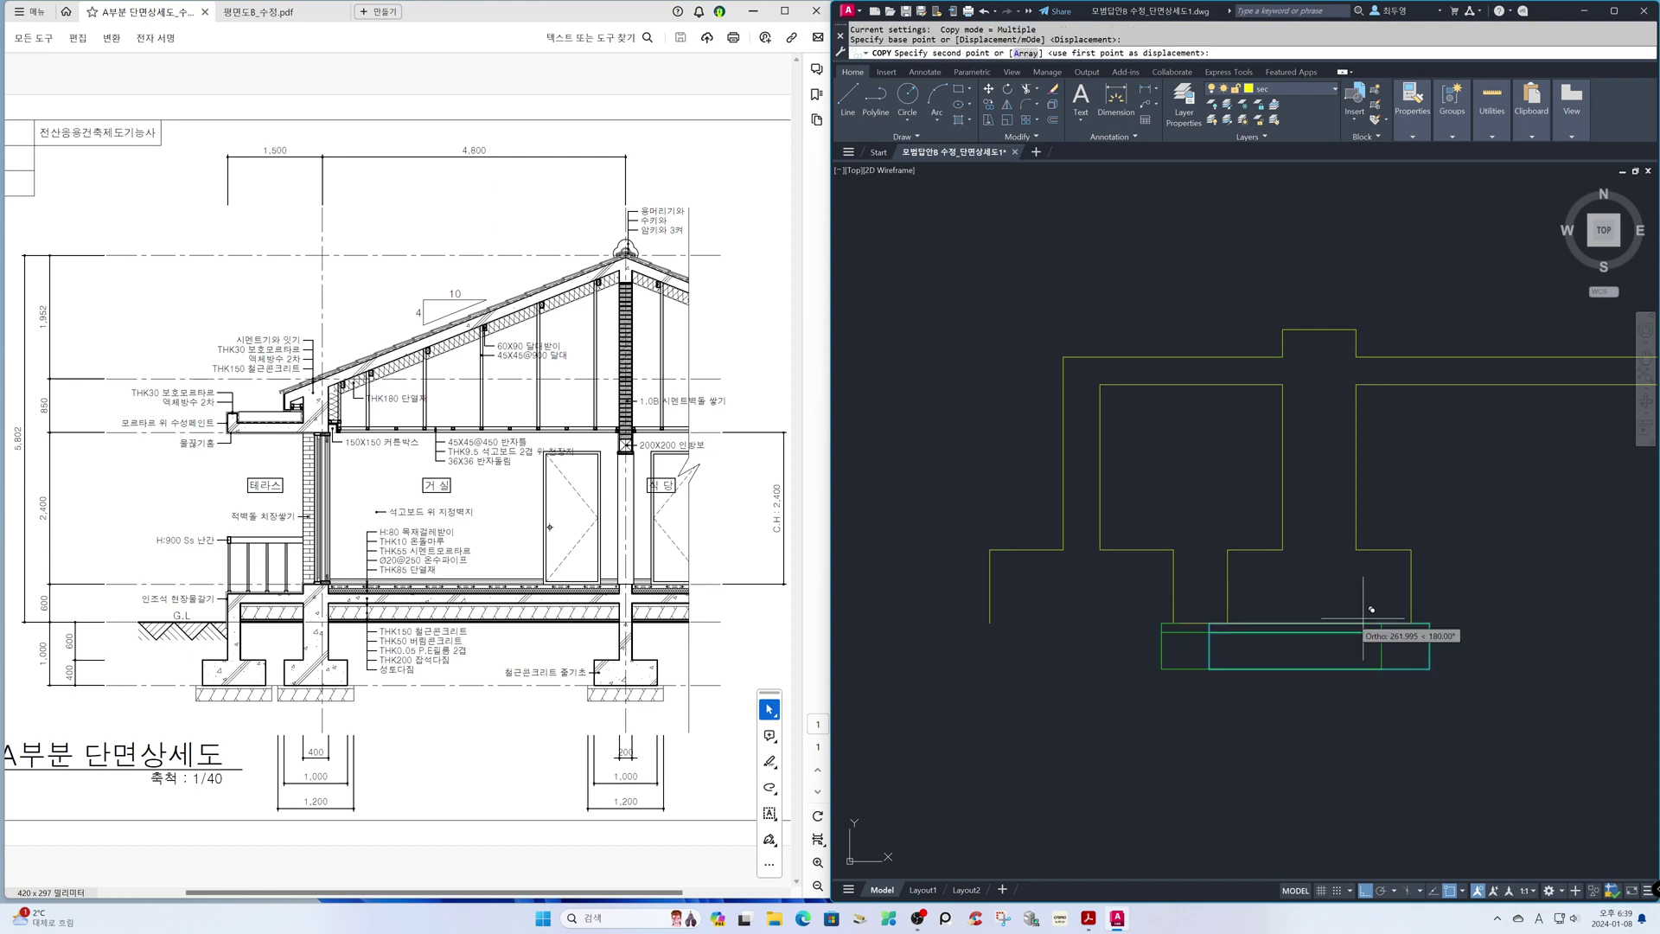
pyautogui.click(1181, 614)
pyautogui.press('Return')
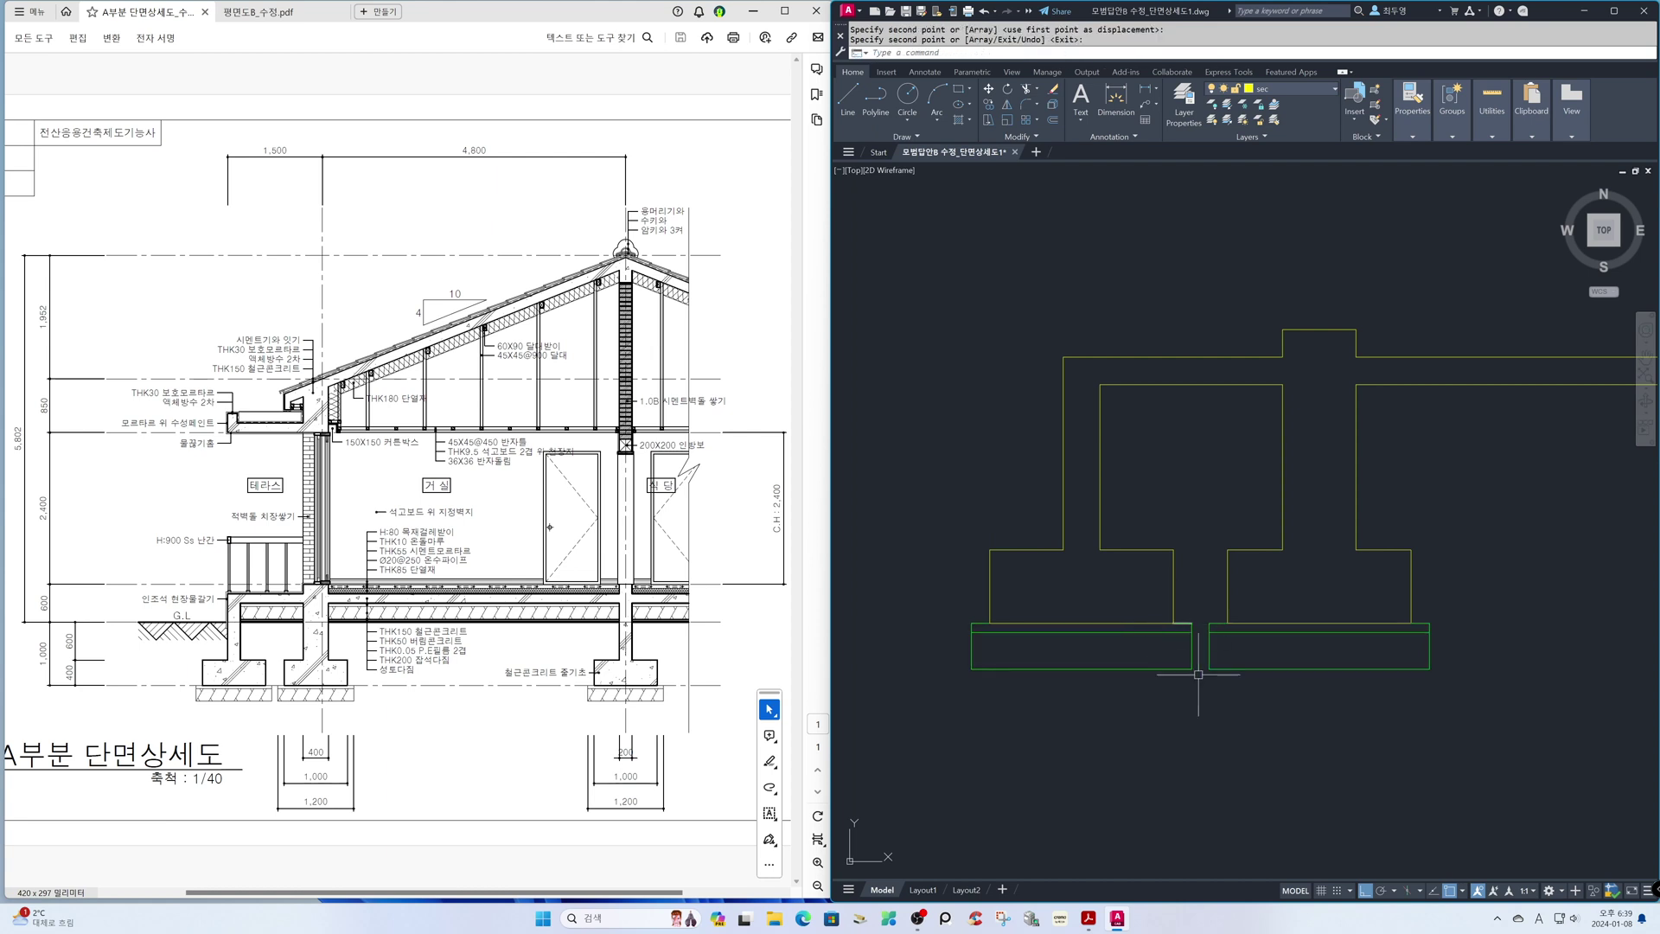
# Step: Thaw the cen layer to bring back the centre and level lines across the whole section
pyautogui.write('z')
pyautogui.press('Return')
pyautogui.write('p')
pyautogui.press('Return')
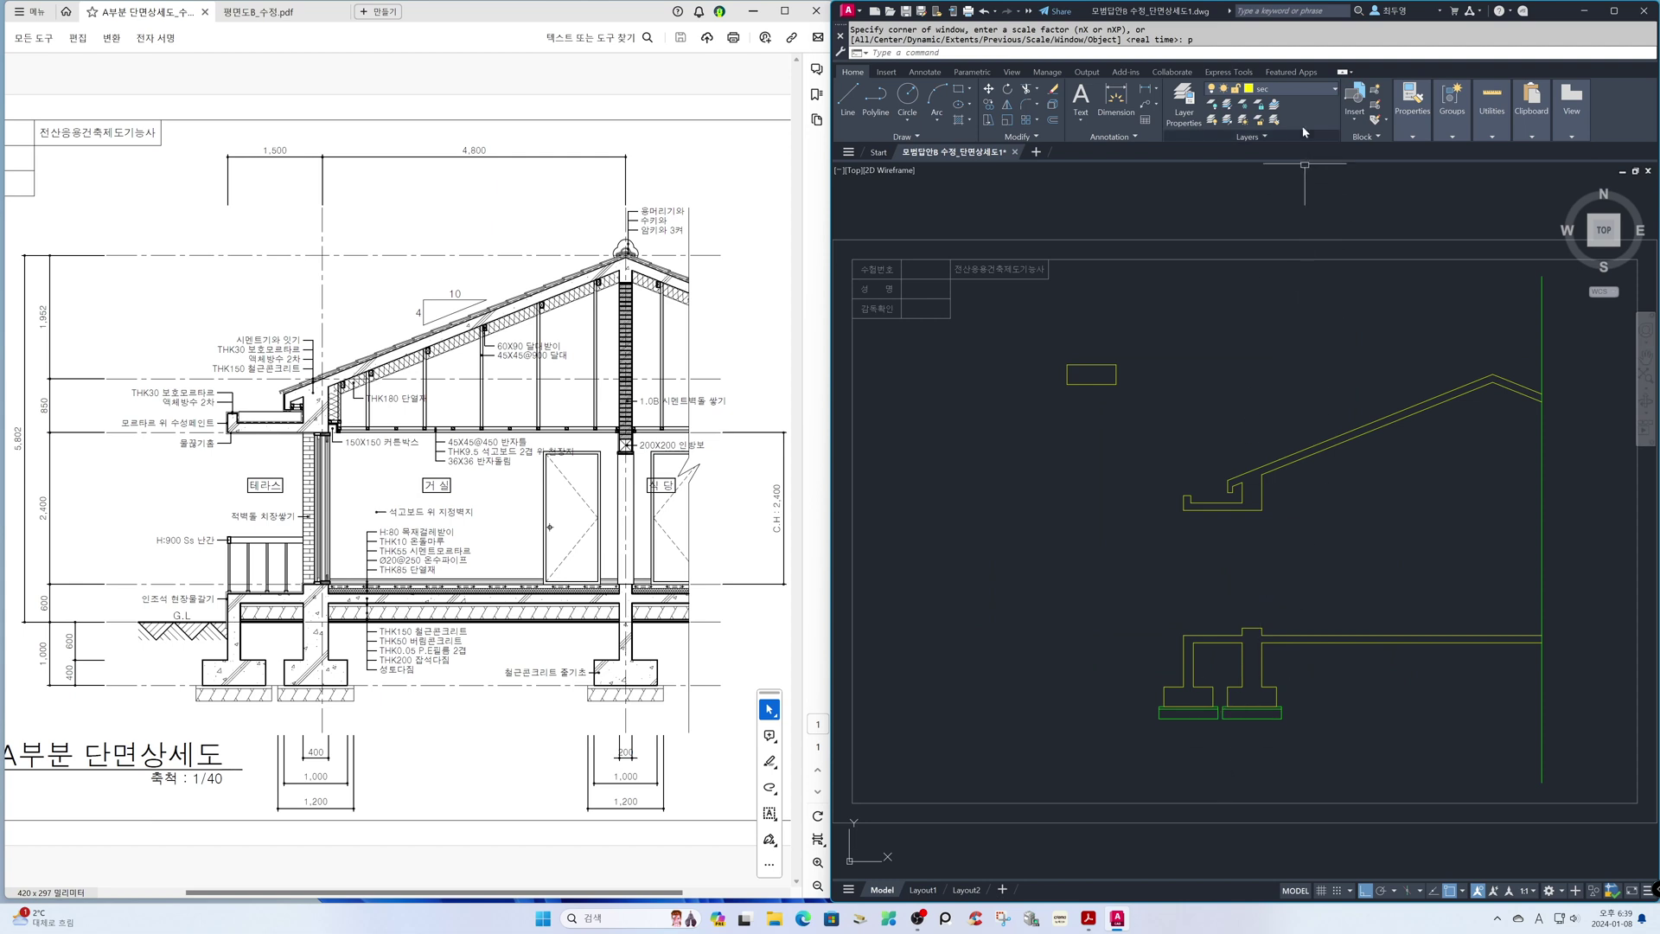
pyautogui.click(1306, 91)
pyautogui.click(1226, 120)
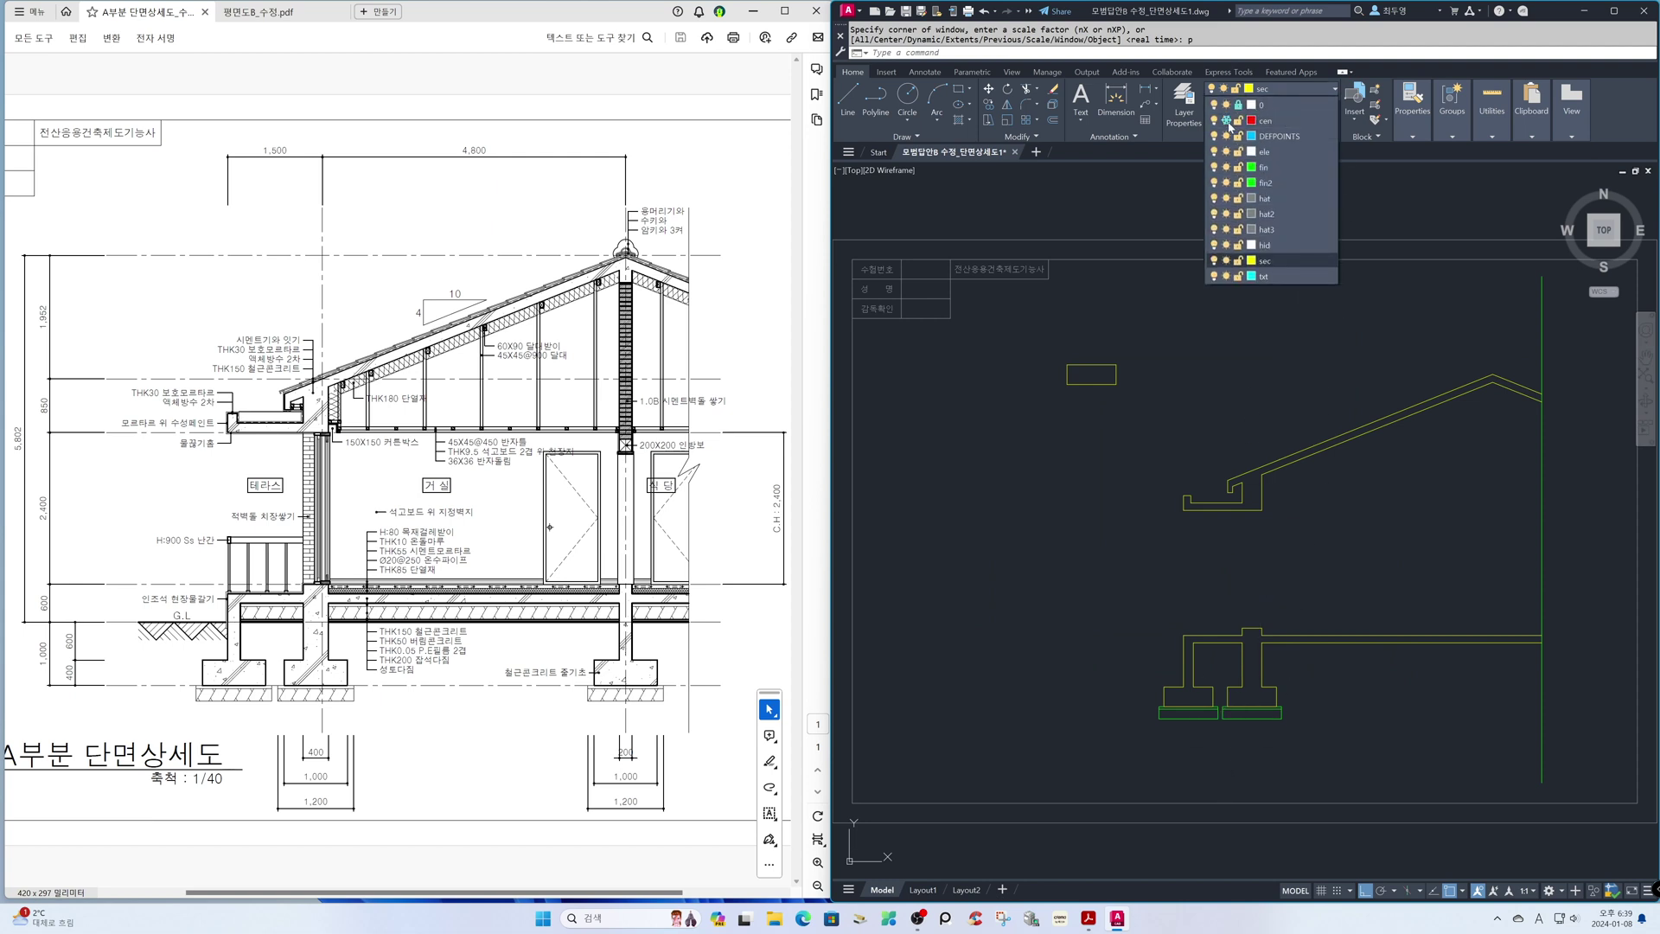
# Step: Move the loose yellow rectangle straight up, outside the drawing sheet frame
pyautogui.write('m')
pyautogui.press('Return')
pyautogui.click(1190, 430)
pyautogui.click(991, 309)
pyautogui.press('Return')
pyautogui.click(1178, 378)
pyautogui.click(1201, 213)
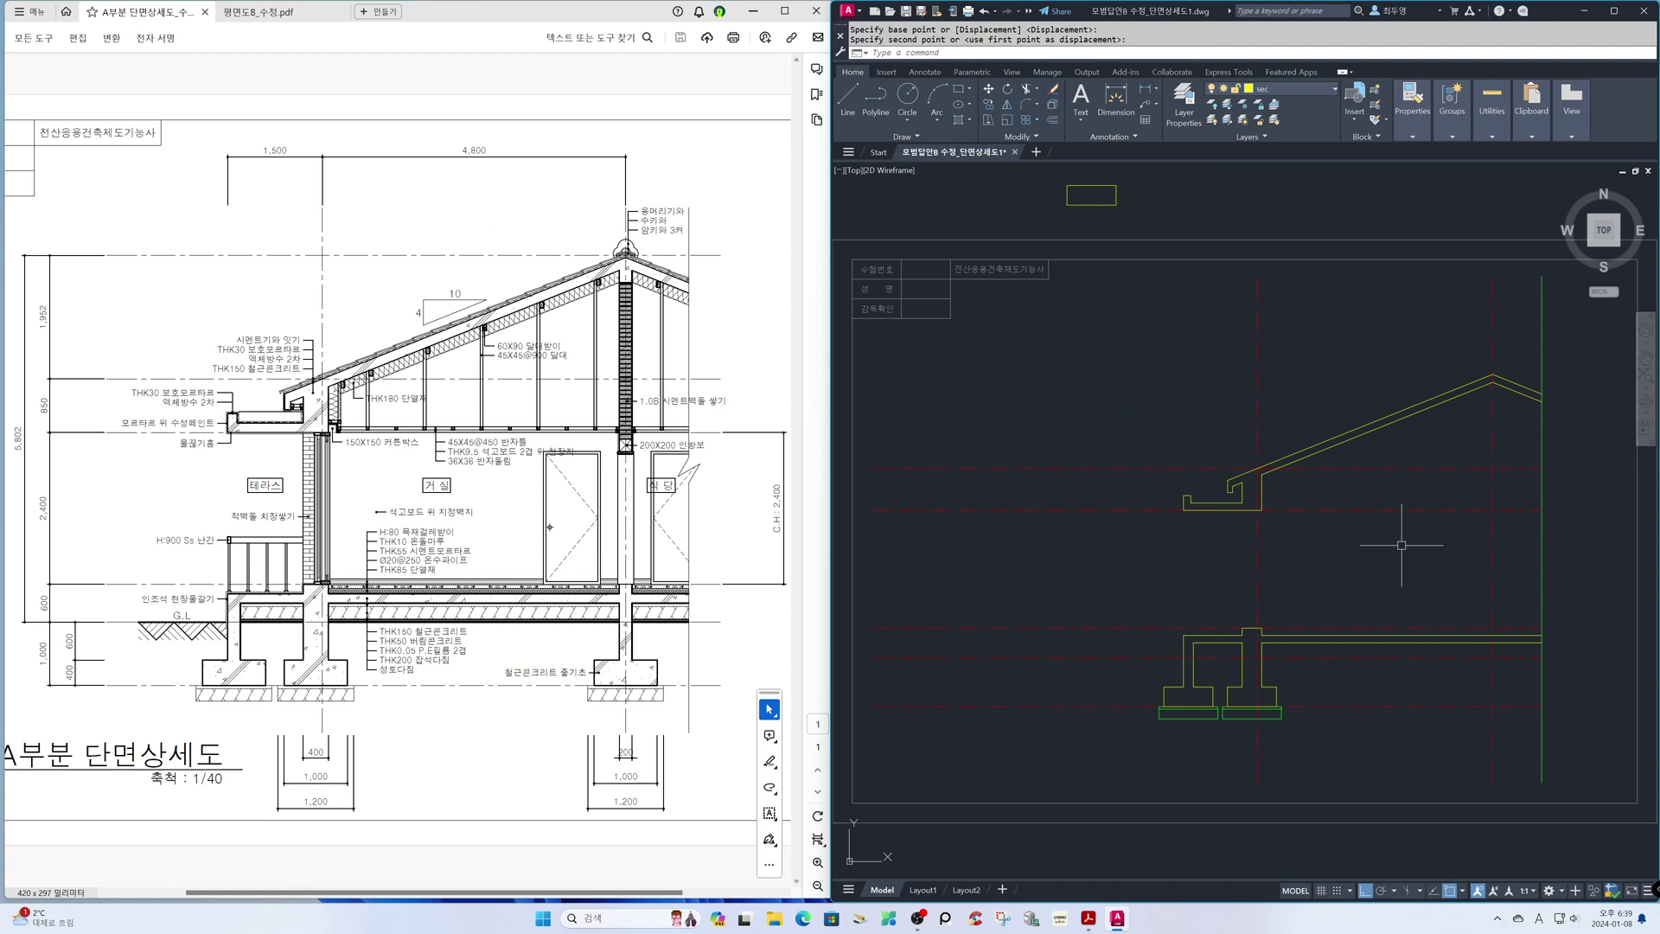
# Step: Offset the vertical centre line under the roof ridge 100 to both sides on the current layer
pyautogui.write('o')
pyautogui.press('Return')
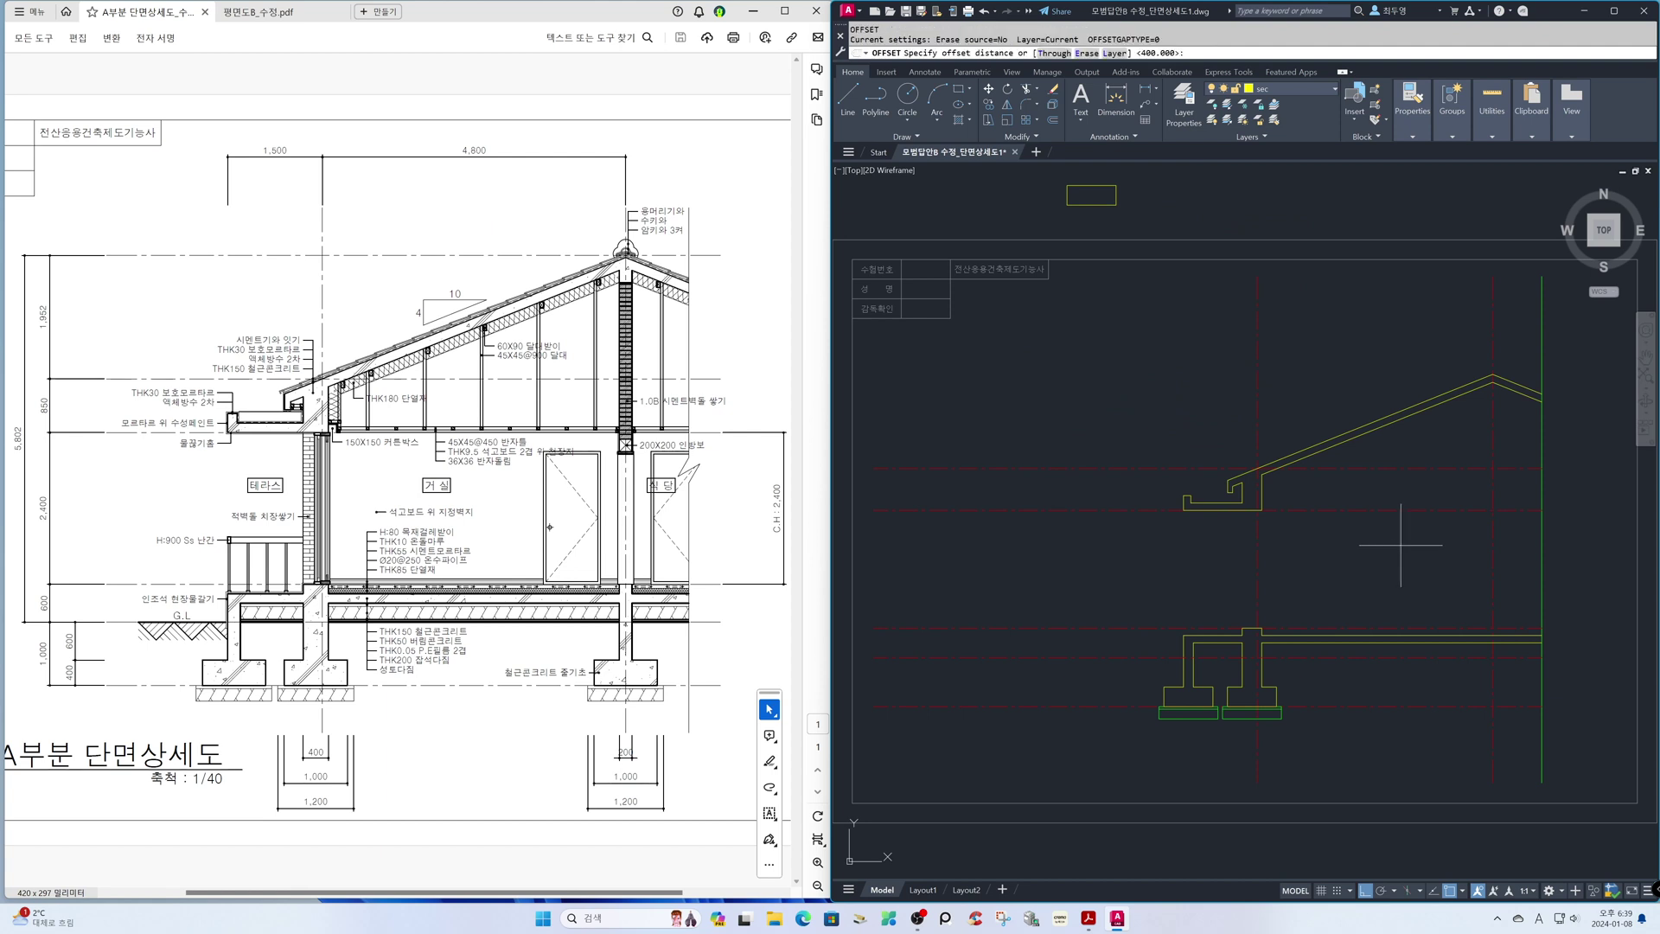
pyautogui.write('100')
pyautogui.press('Return')
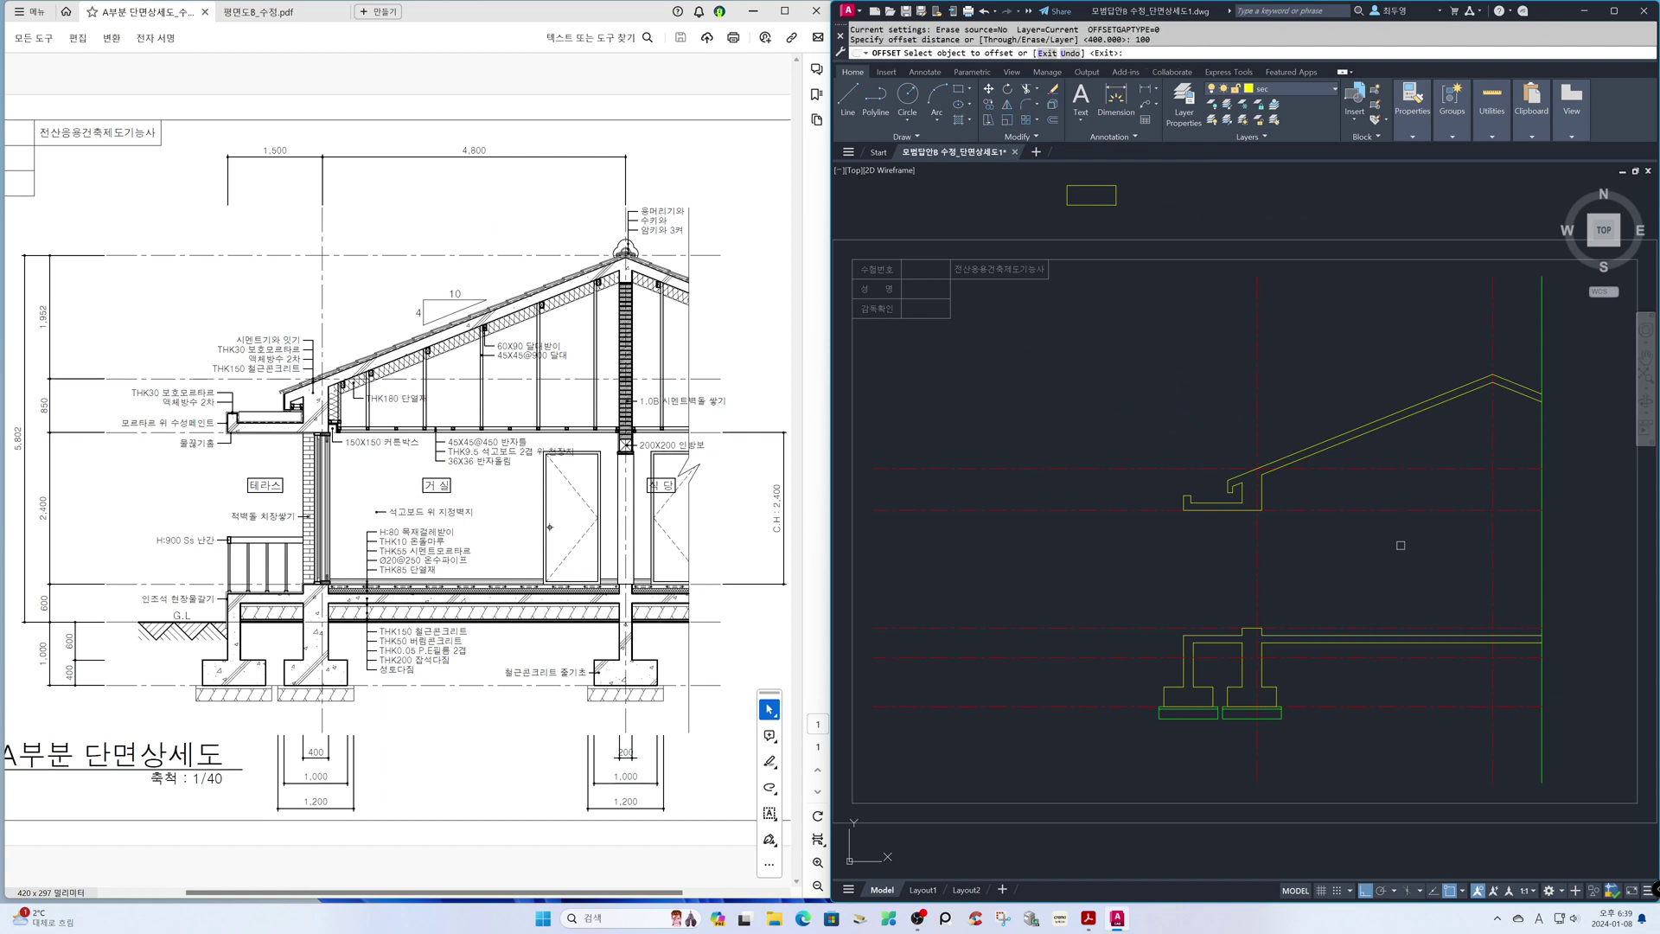
pyautogui.press('F3')
pyautogui.click(1492, 559)
pyautogui.click(1461, 561)
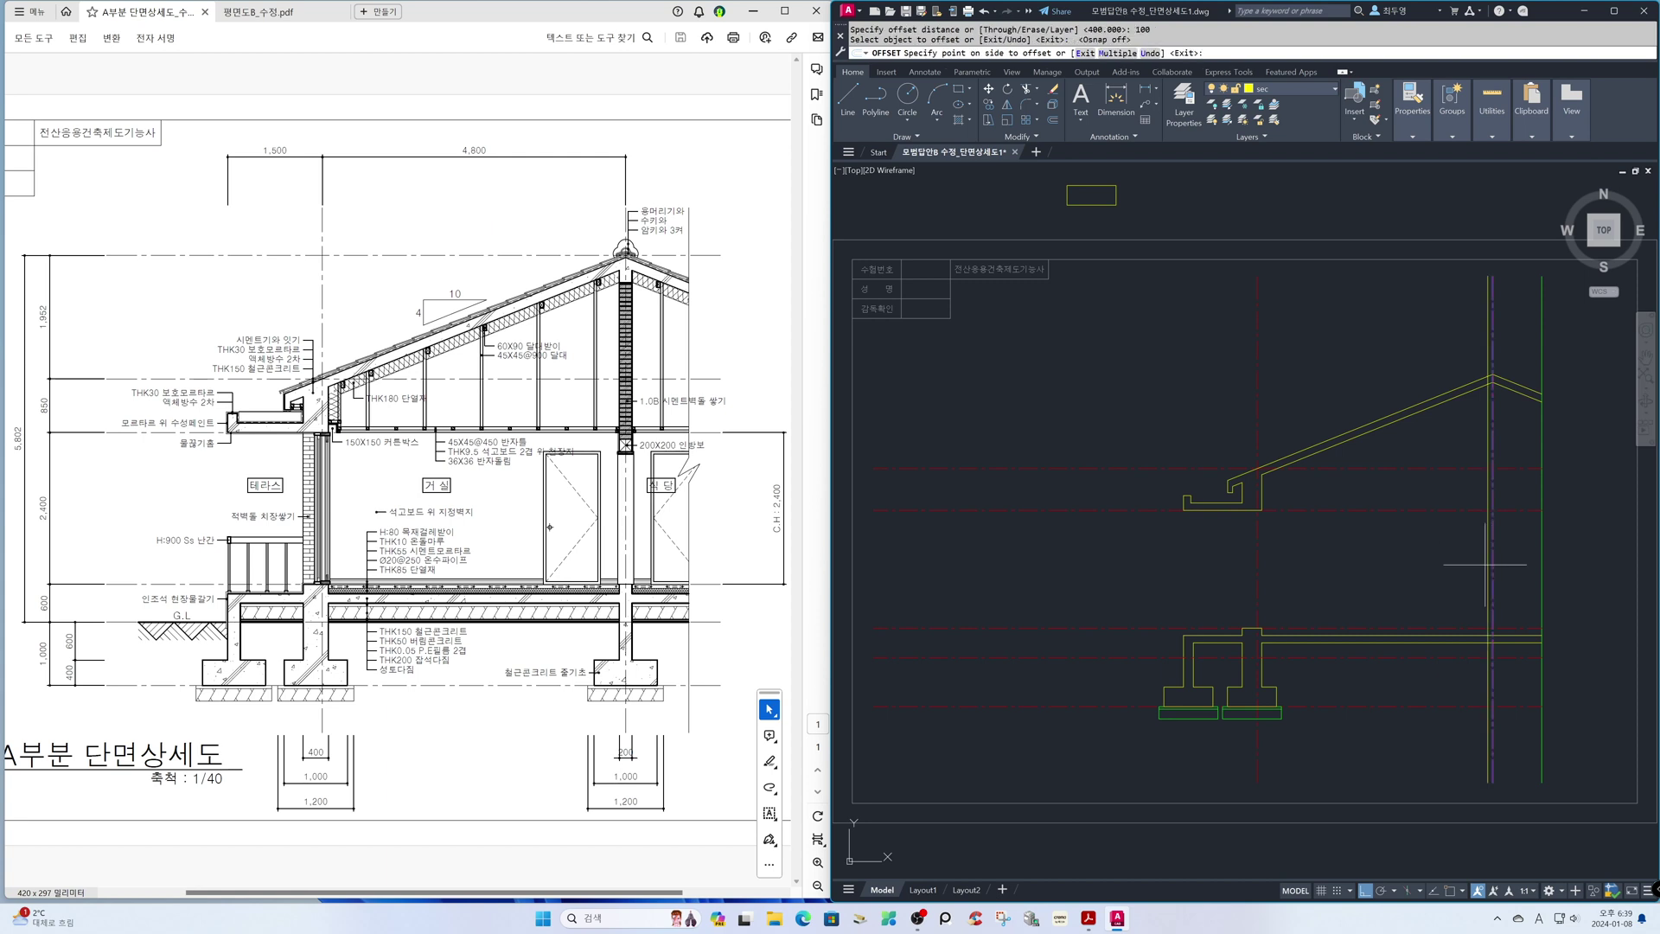
pyautogui.press('Return')
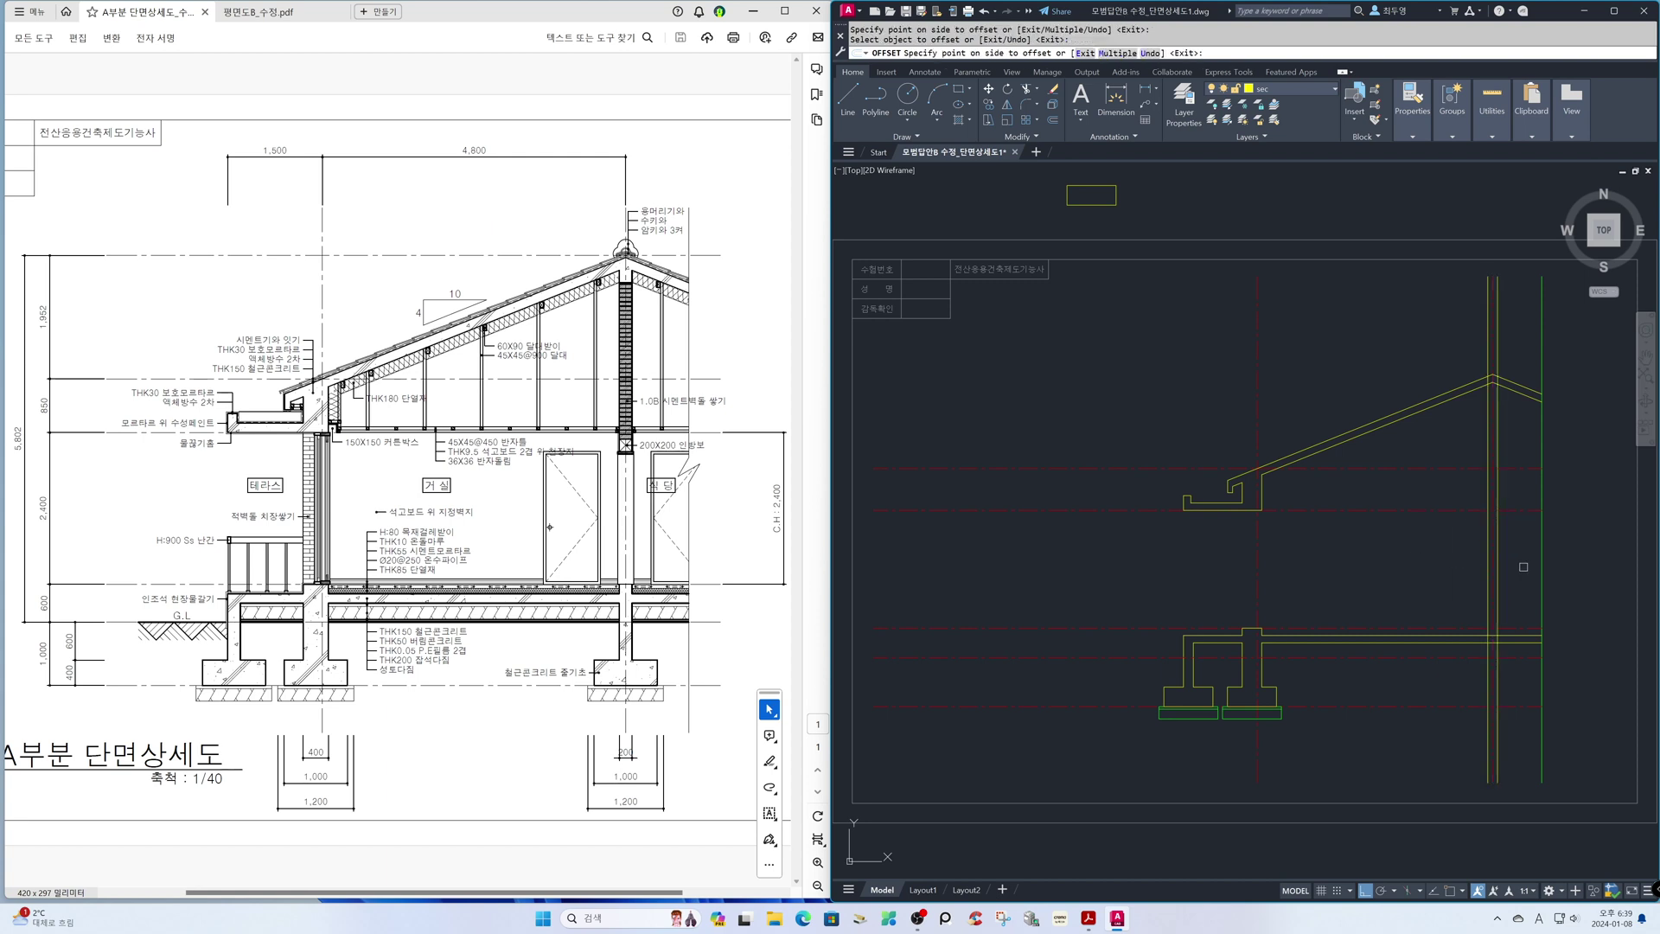
# Step: Trim the two ridge wall lines between the ceiling and floor level lines and below the lowest level line
pyautogui.write('tr')
pyautogui.press('Return')
pyautogui.press('Return')
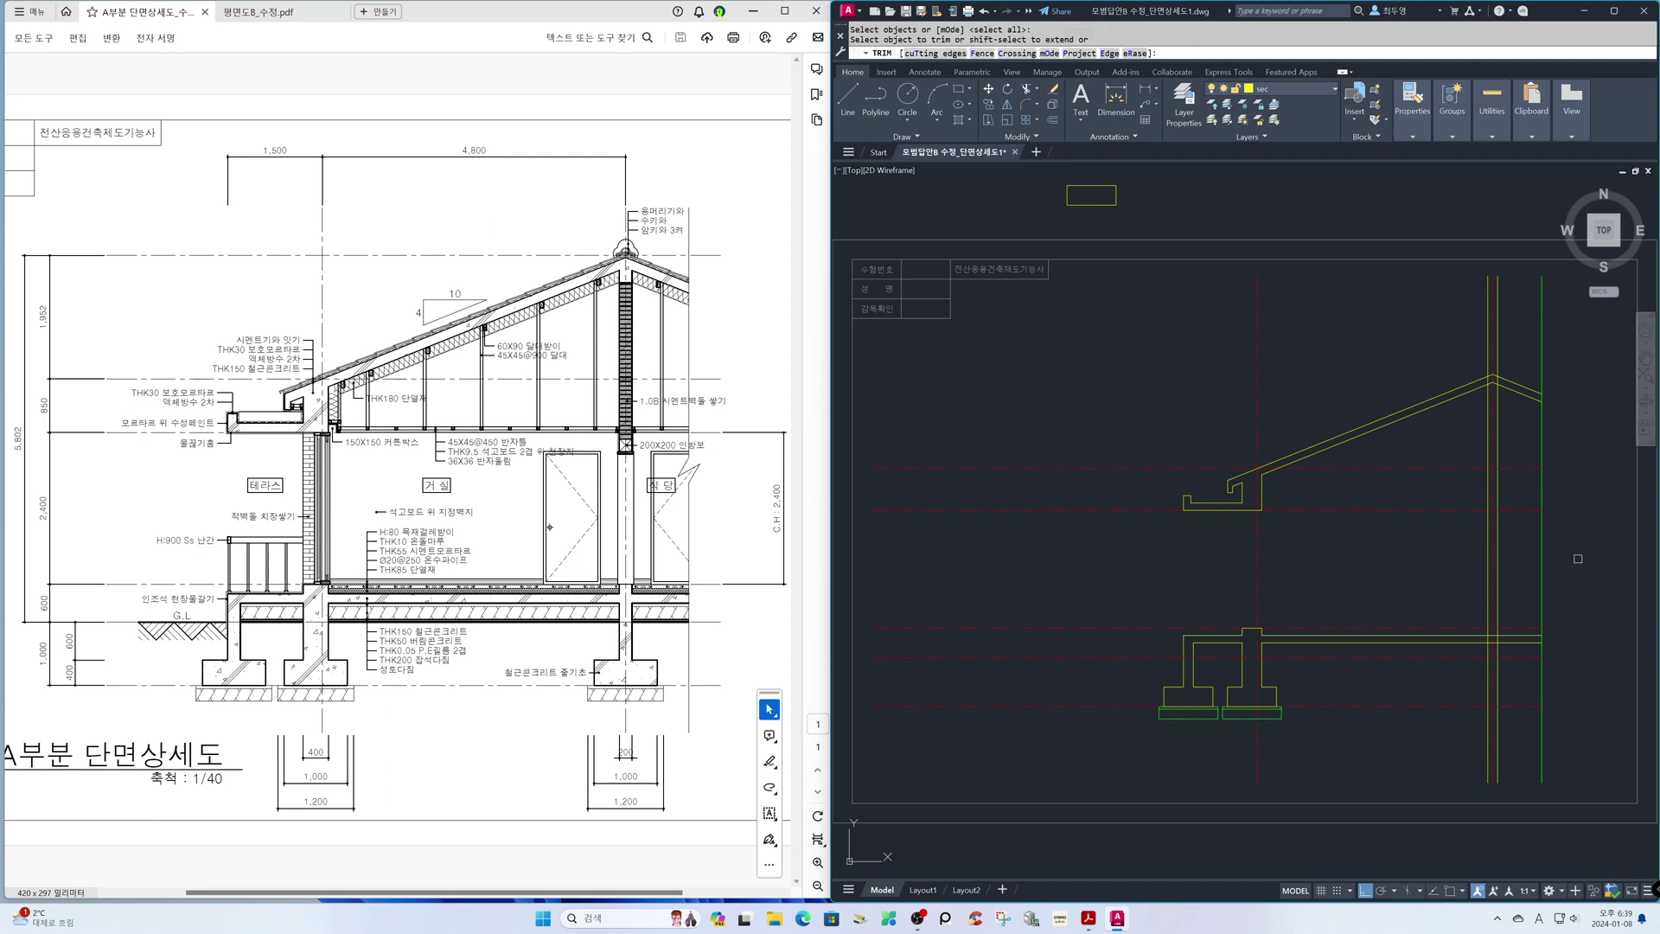
pyautogui.click(1487, 555)
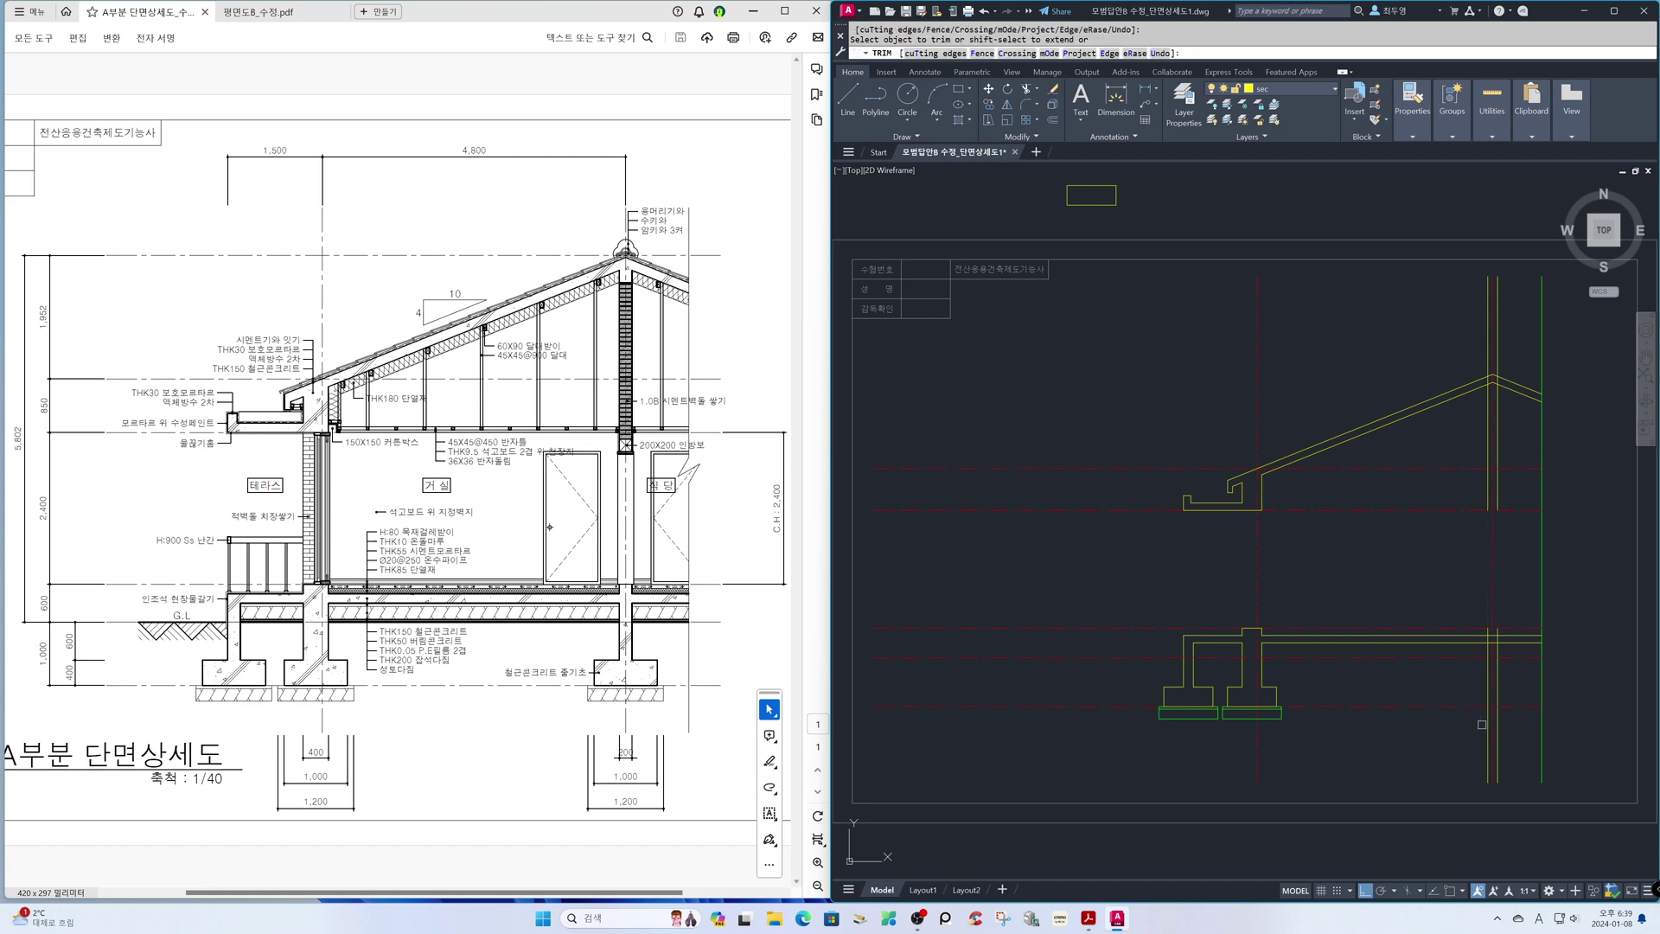
pyautogui.press('Return')
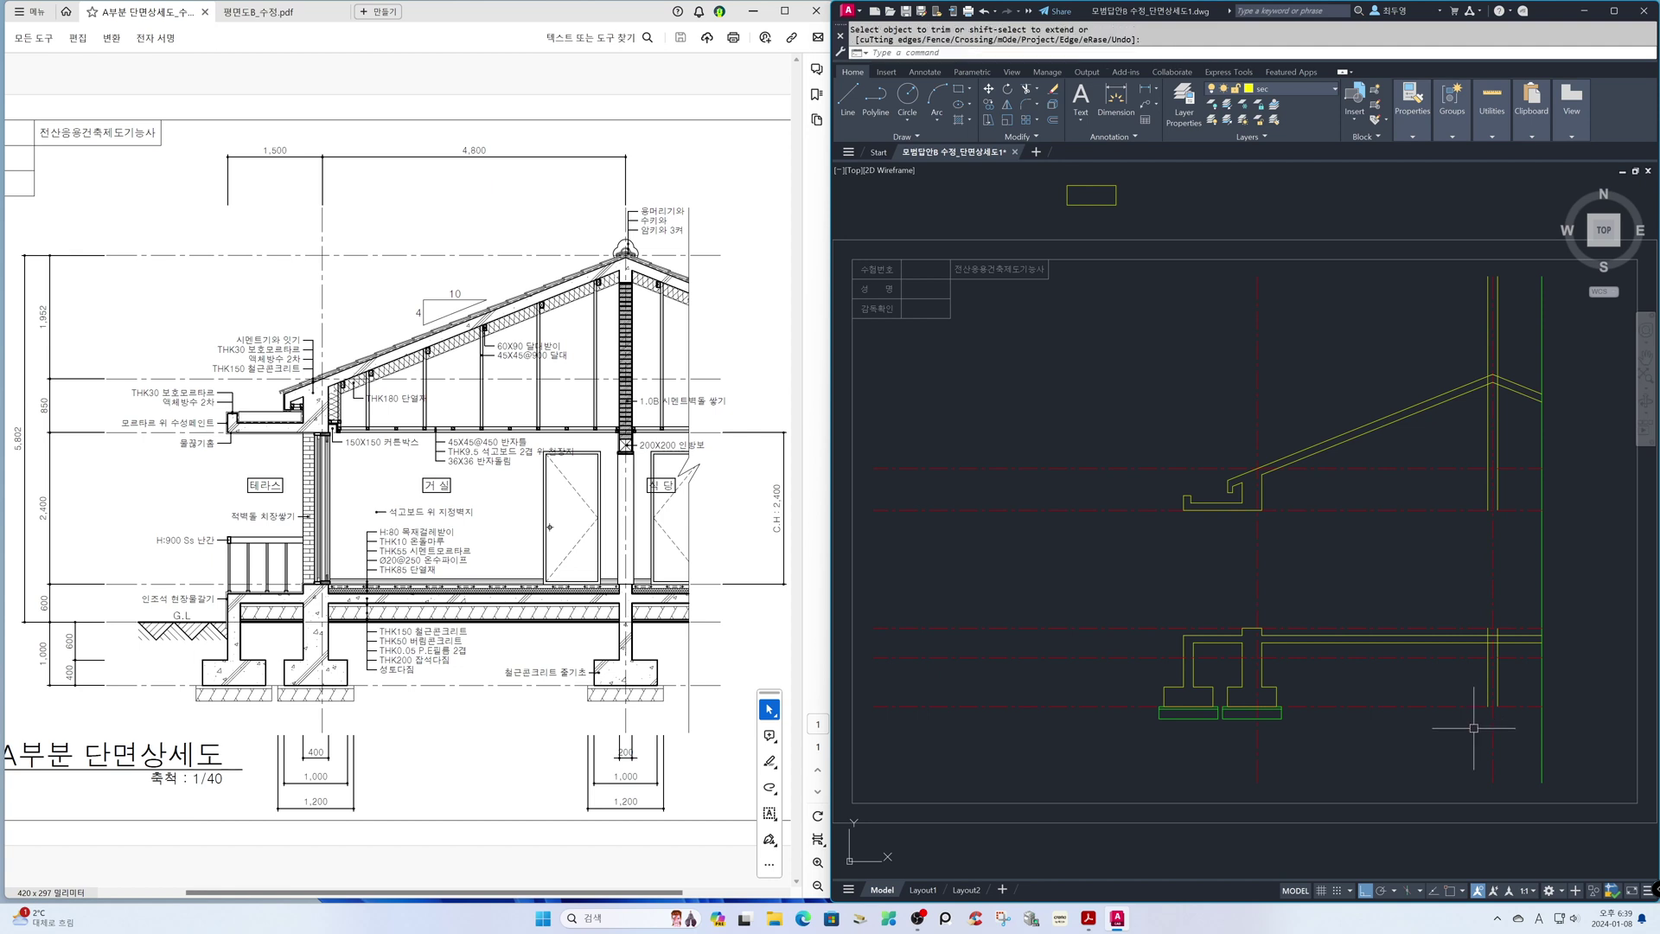
# Step: Draw a horizontal line from the roof ridge apex leftward past the wall line
pyautogui.write('z')
pyautogui.press('Return')
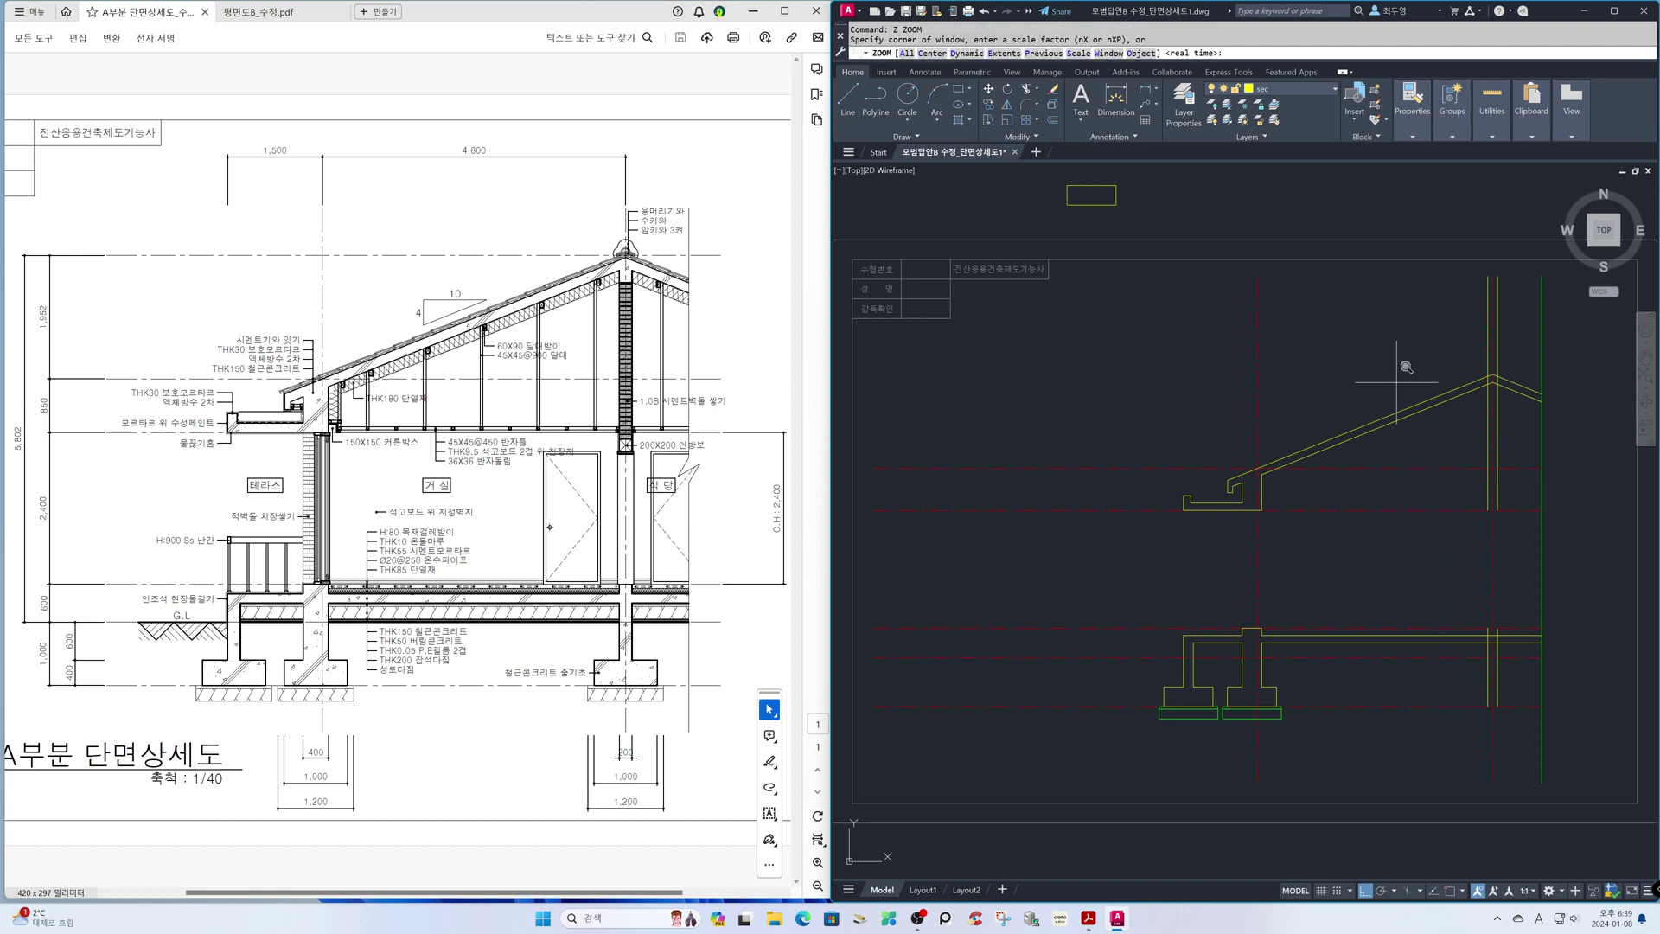
pyautogui.click(1375, 346)
pyautogui.click(1580, 477)
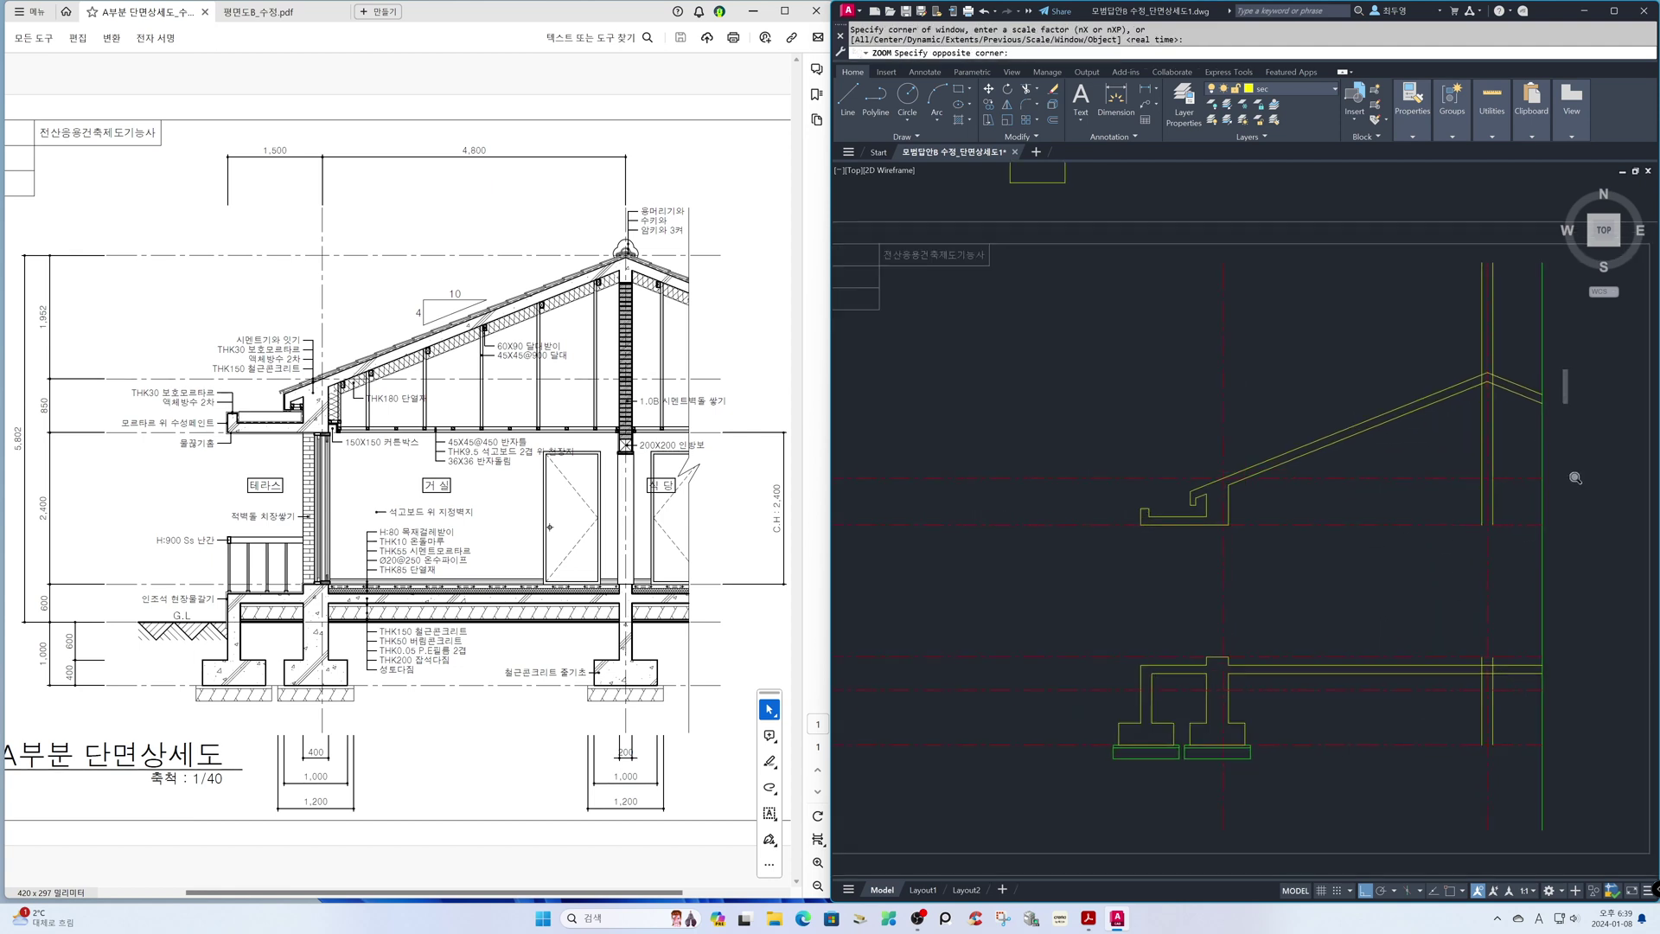
pyautogui.write('1')
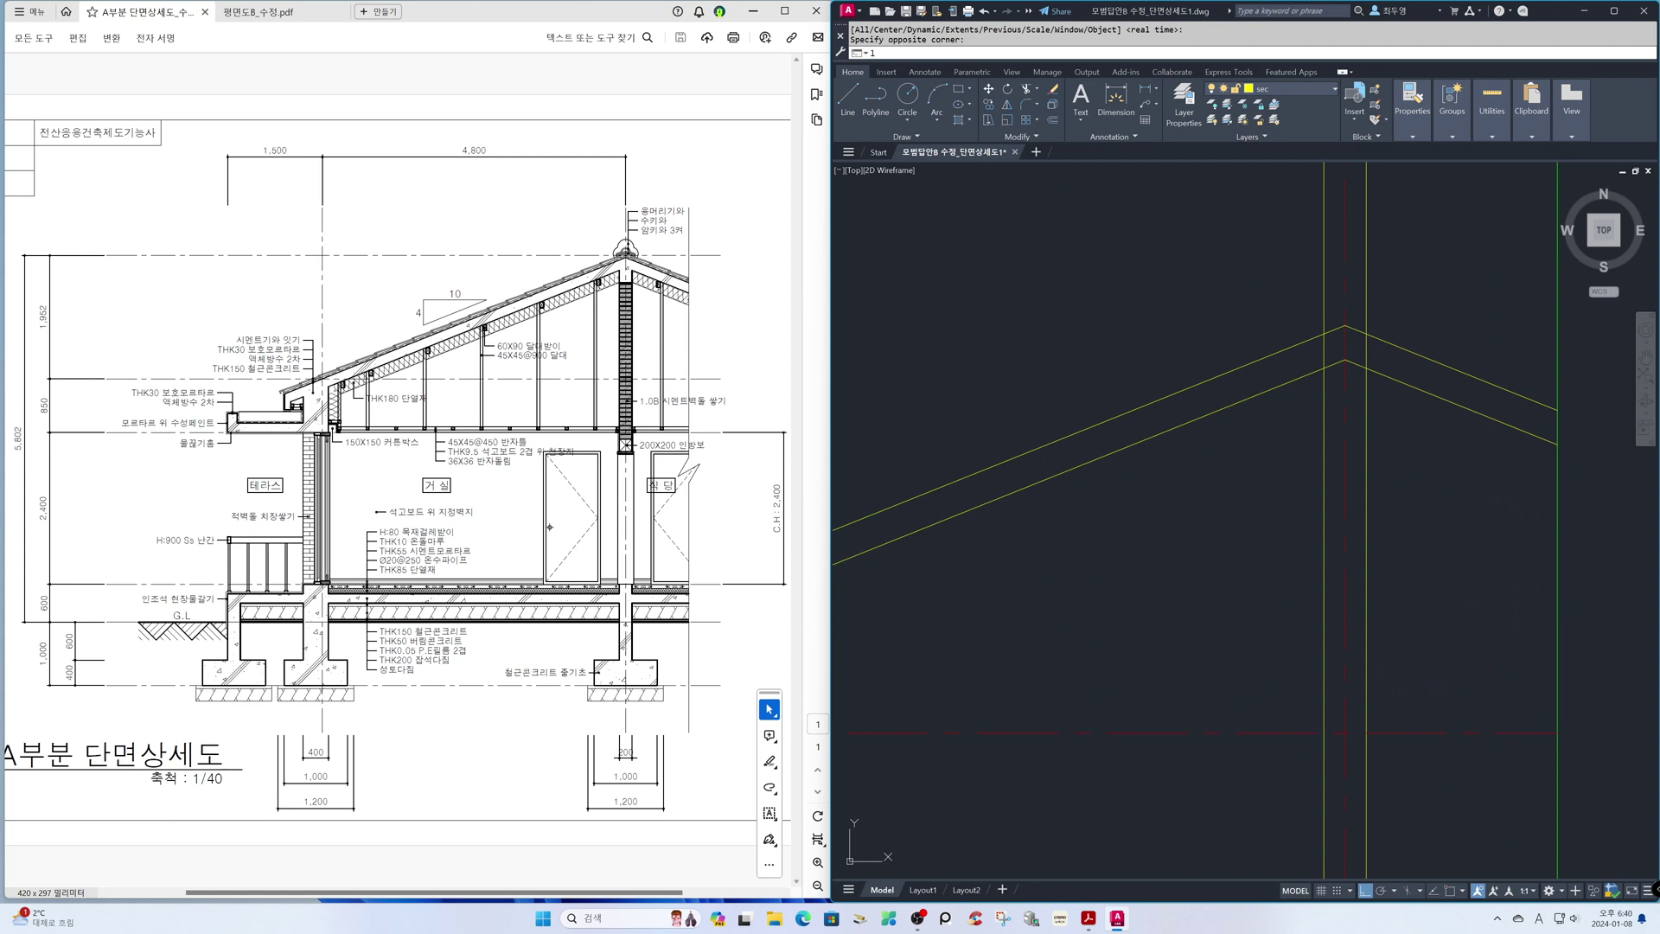
pyautogui.press('Return')
pyautogui.press('F3')
pyautogui.click(1345, 326)
pyautogui.click(1113, 317)
pyautogui.press('Return')
# Step: Offset the horizontal ridge line 400 downward for the underside of the ridge beam
pyautogui.write('o')
pyautogui.press('Return')
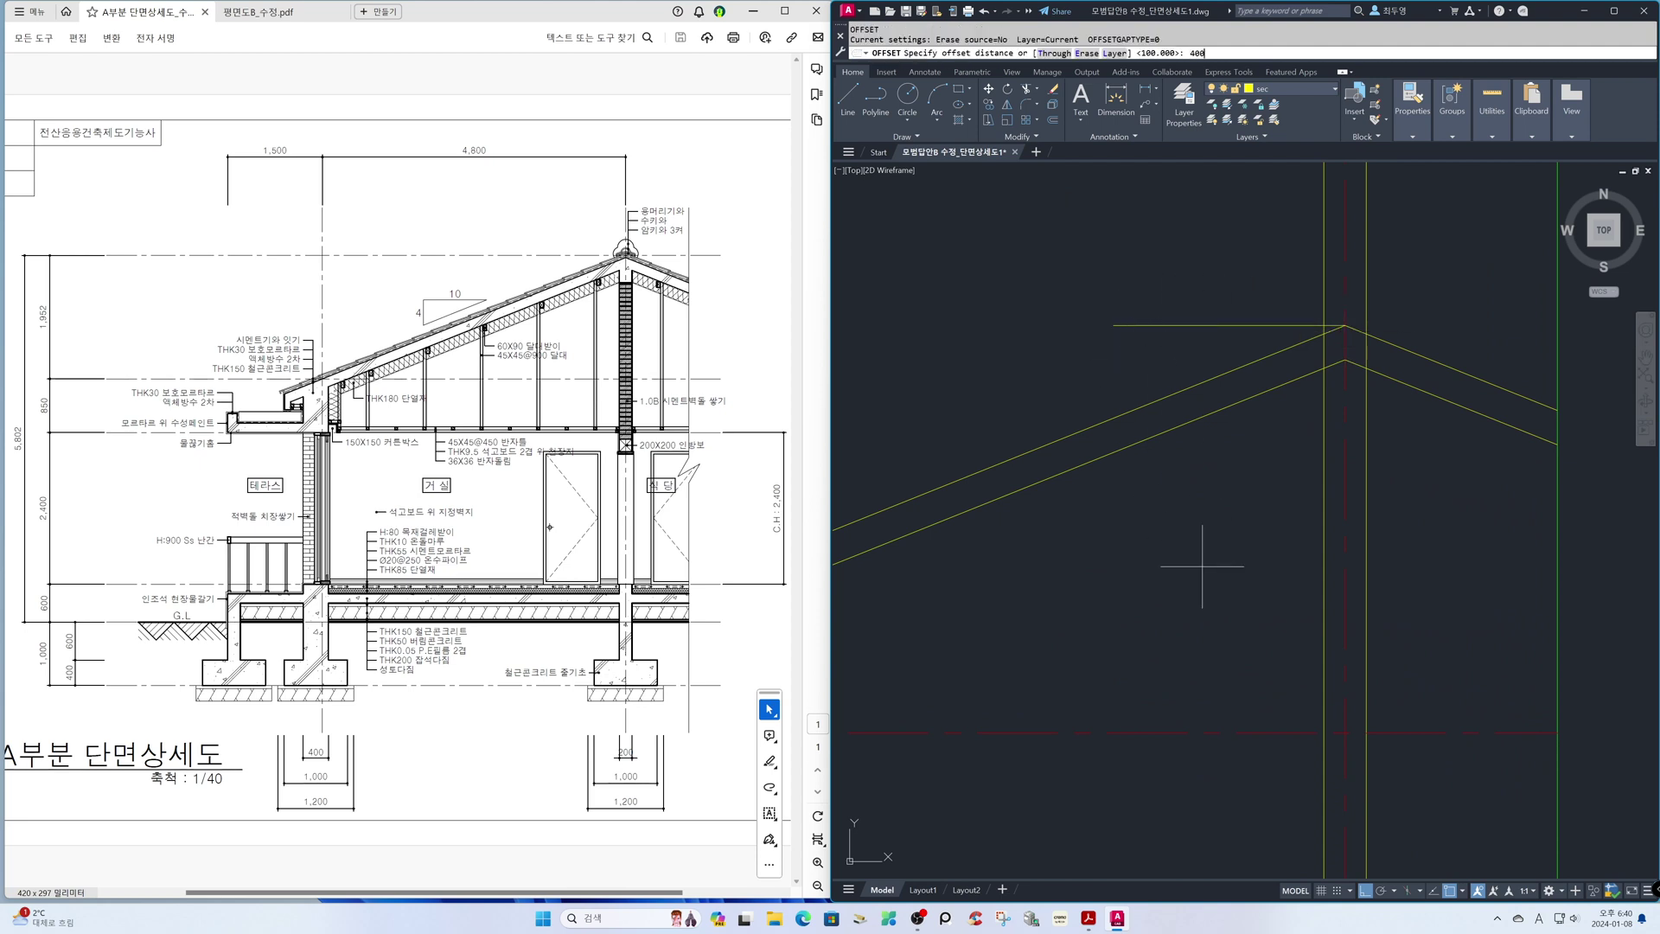
pyautogui.write('400')
pyautogui.press('Return')
pyautogui.press('F3')
pyautogui.click(1195, 326)
pyautogui.click(1232, 495)
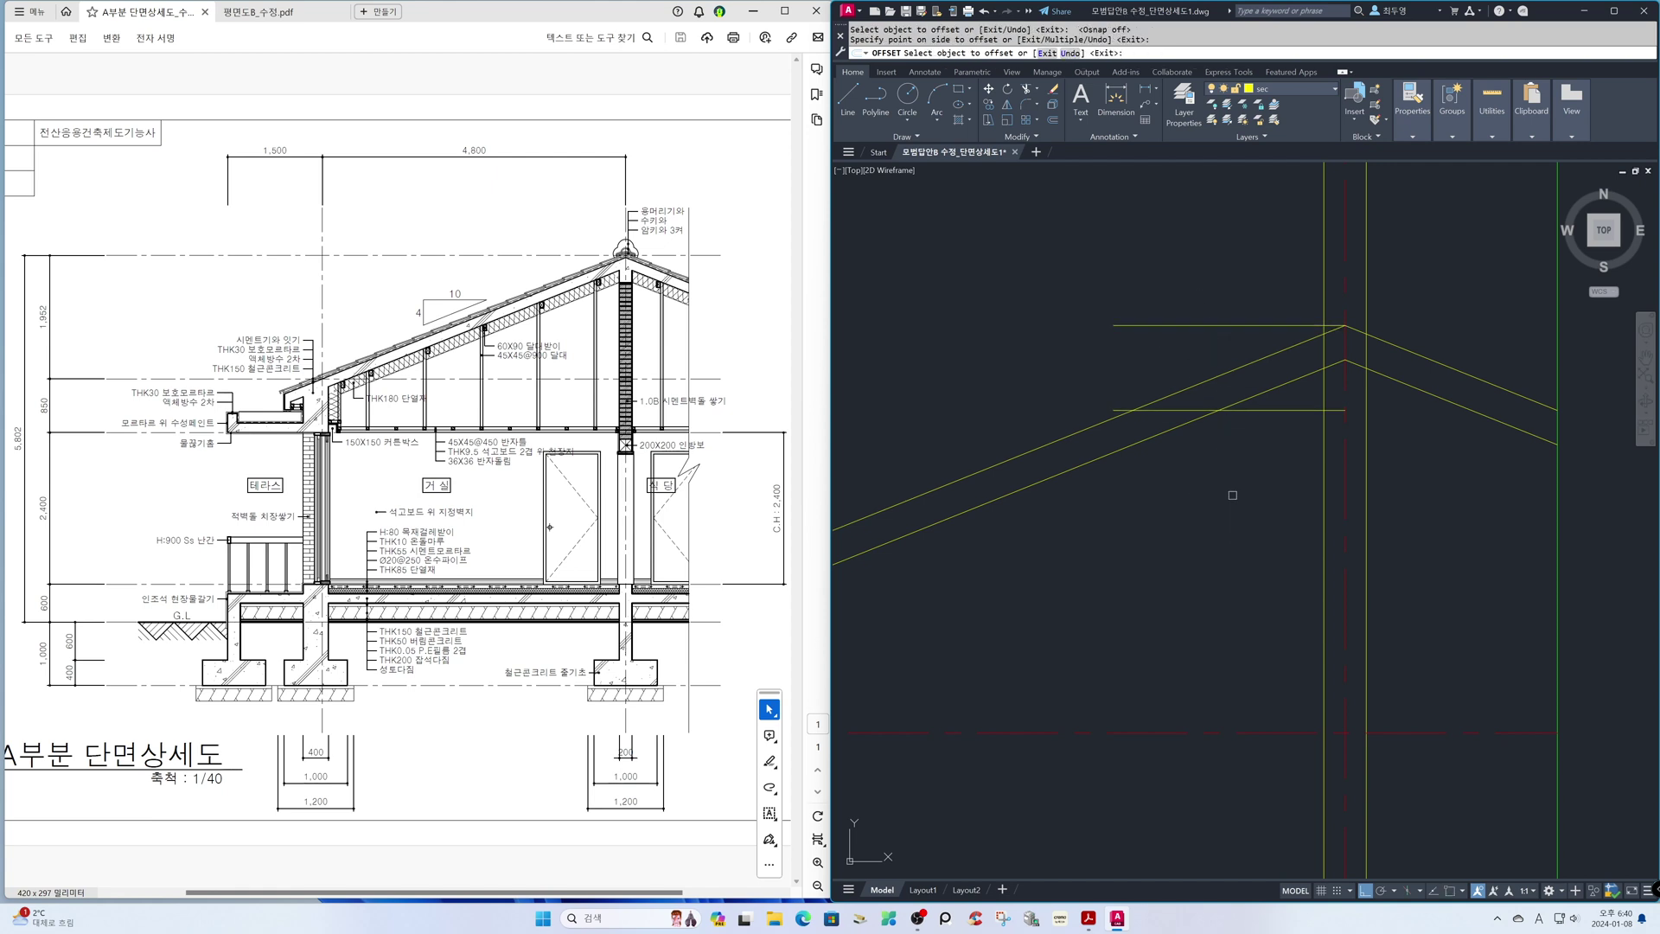
pyautogui.press('Escape')
# Step: Erase the original horizontal line at the ridge apex
pyautogui.write('e')
pyautogui.press('Return')
pyautogui.click(1243, 326)
pyautogui.press('Return')
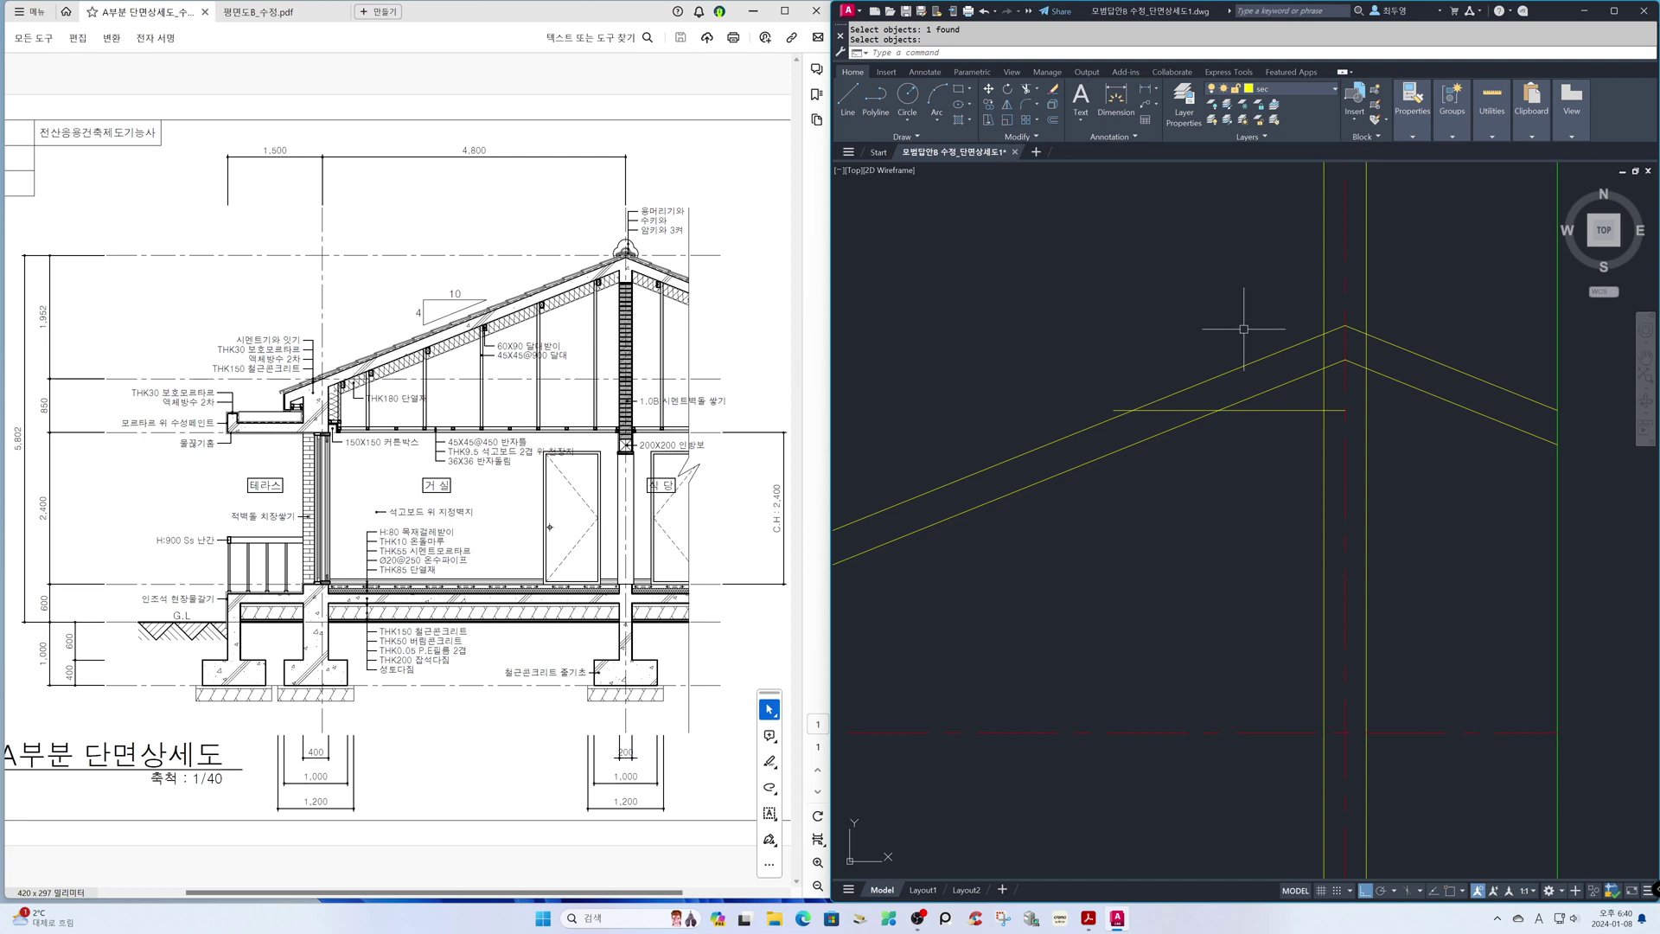
# Step: Fillet the roof underside, the two vertical lines and the horizontal line in Multiple mode to form the ridge beam outline
pyautogui.write('f')
pyautogui.press('Return')
pyautogui.write('m')
pyautogui.press('Return')
pyautogui.click(1295, 379)
pyautogui.click(1323, 390)
pyautogui.click(1323, 397)
pyautogui.click(1333, 413)
pyautogui.click(1336, 410)
pyautogui.click(1366, 398)
pyautogui.click(1367, 393)
pyautogui.click(1385, 382)
pyautogui.press('Escape')
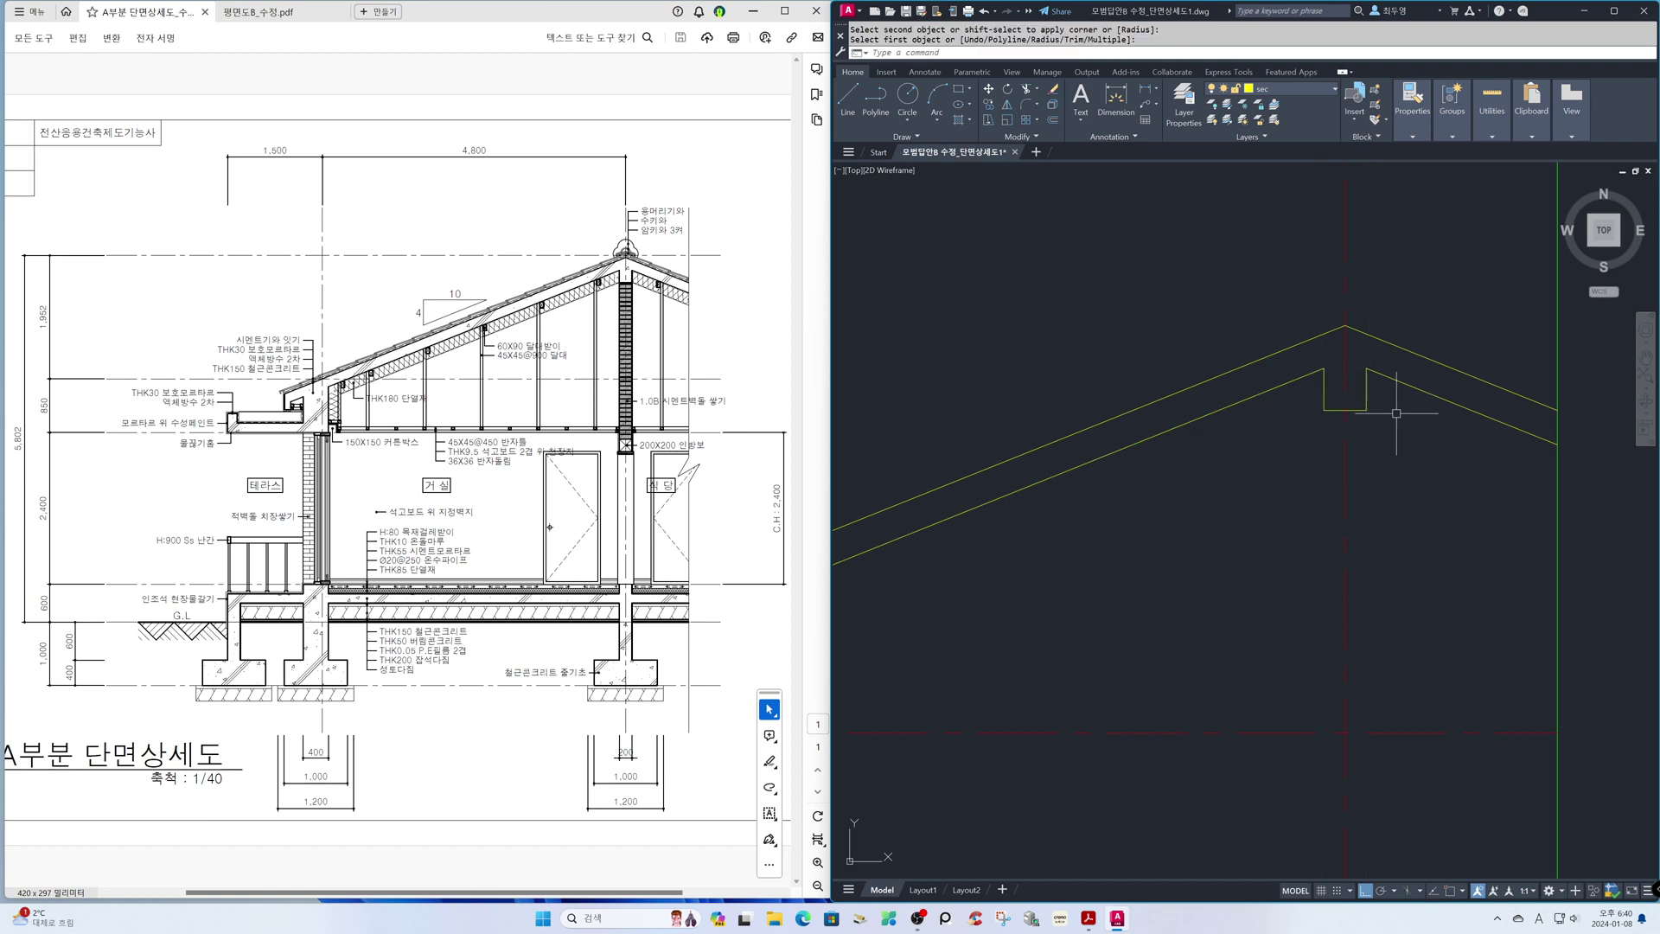
# Step: Freeze the cen layer to isolate the slab and inner foundation wall lines below the ridge
pyautogui.write('z')
pyautogui.press('Return')
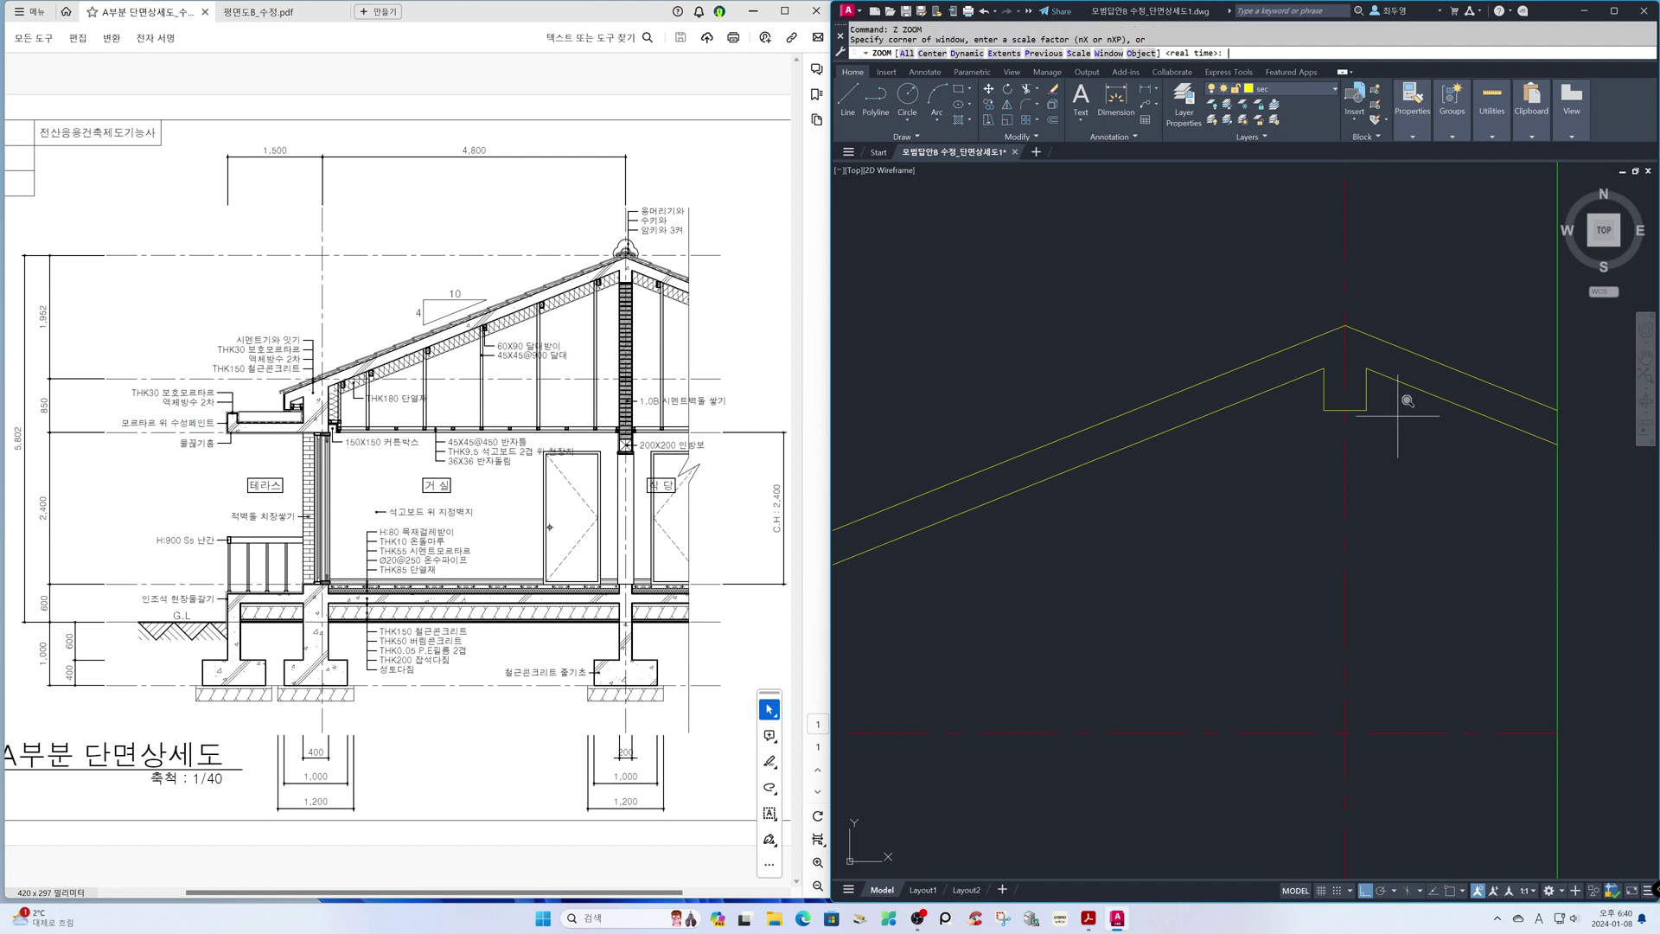
pyautogui.write('p')
pyautogui.press('Return')
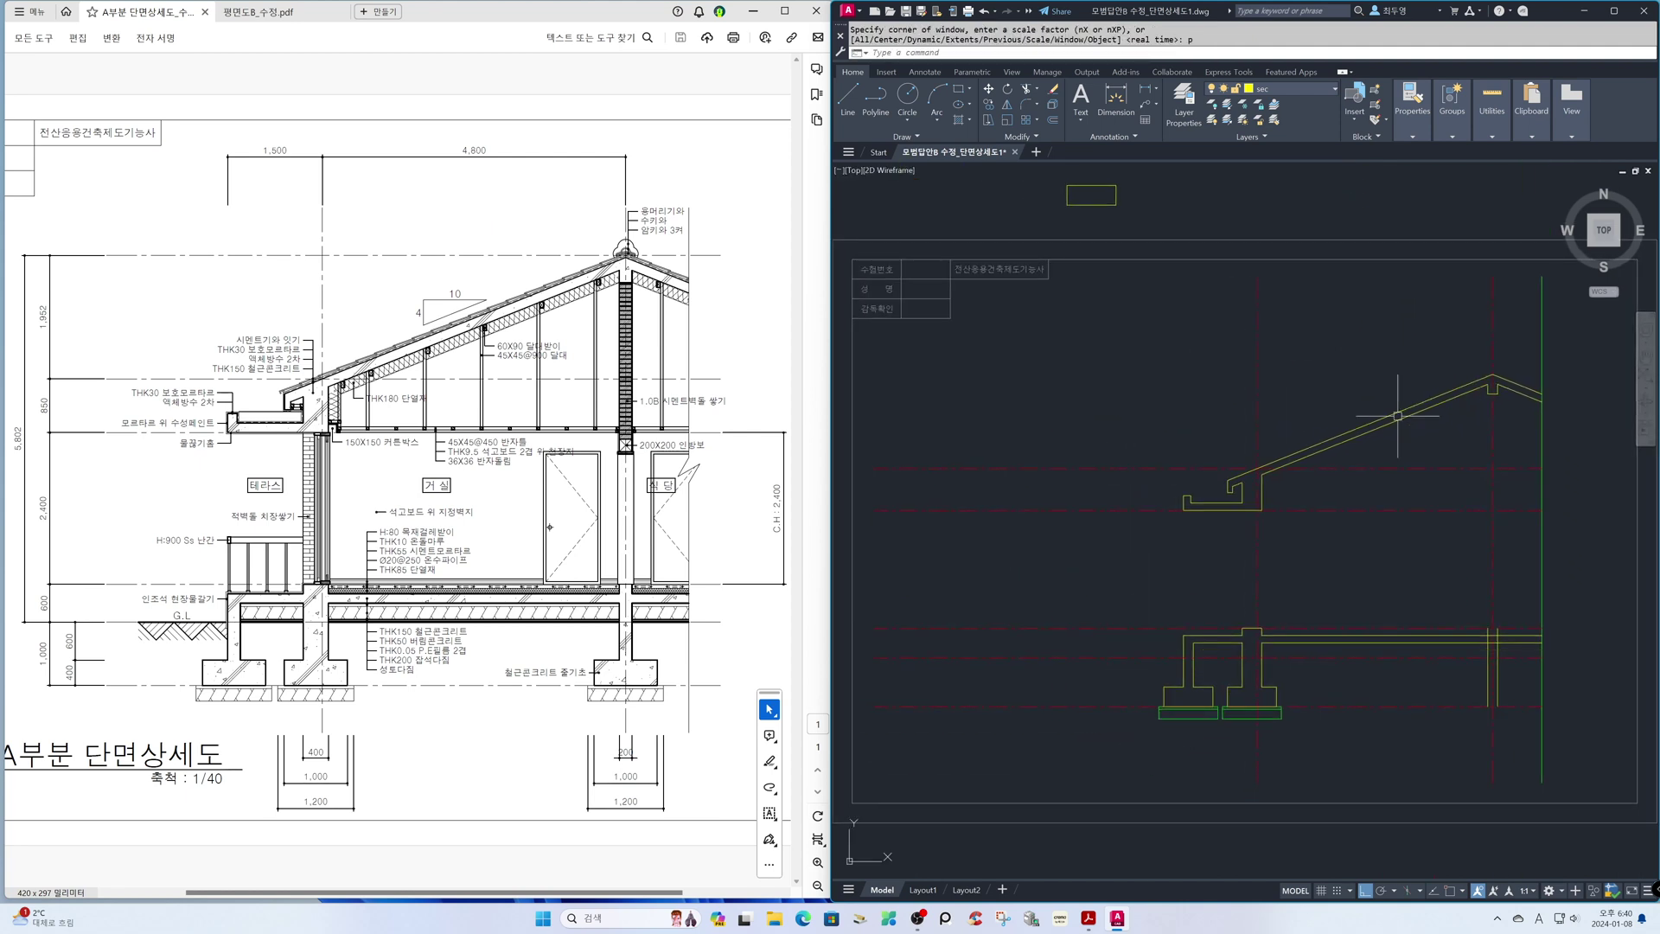
pyautogui.write('z')
pyautogui.press('Return')
pyautogui.click(1419, 598)
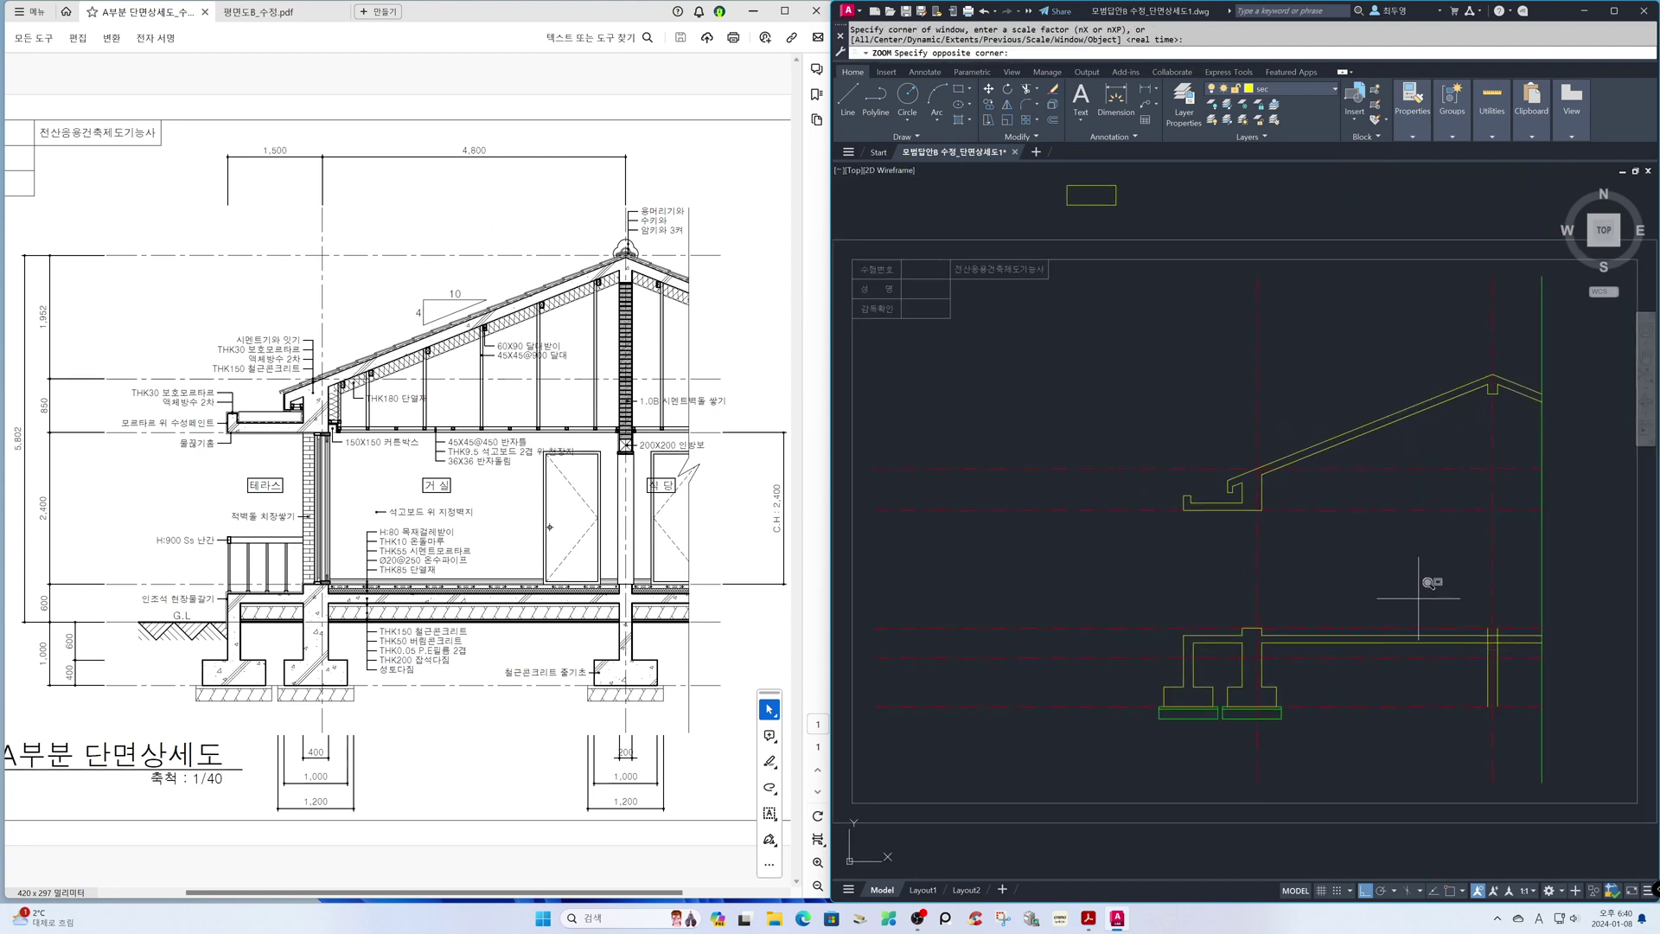
pyautogui.click(1562, 730)
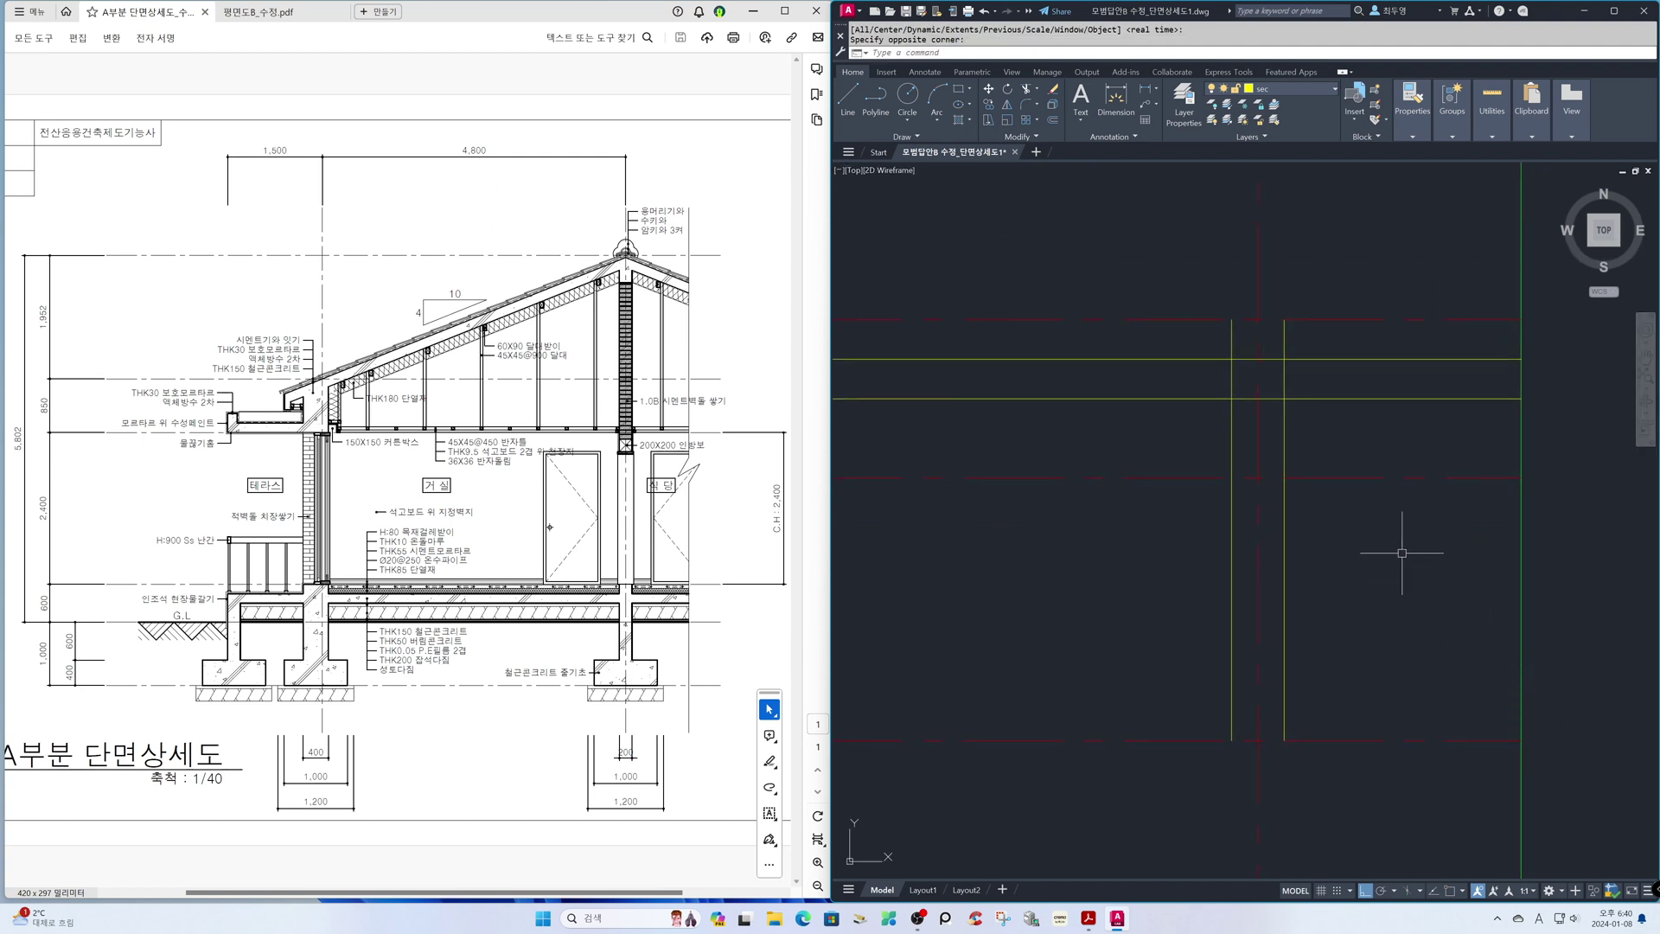
pyautogui.click(1333, 90)
pyautogui.click(1227, 122)
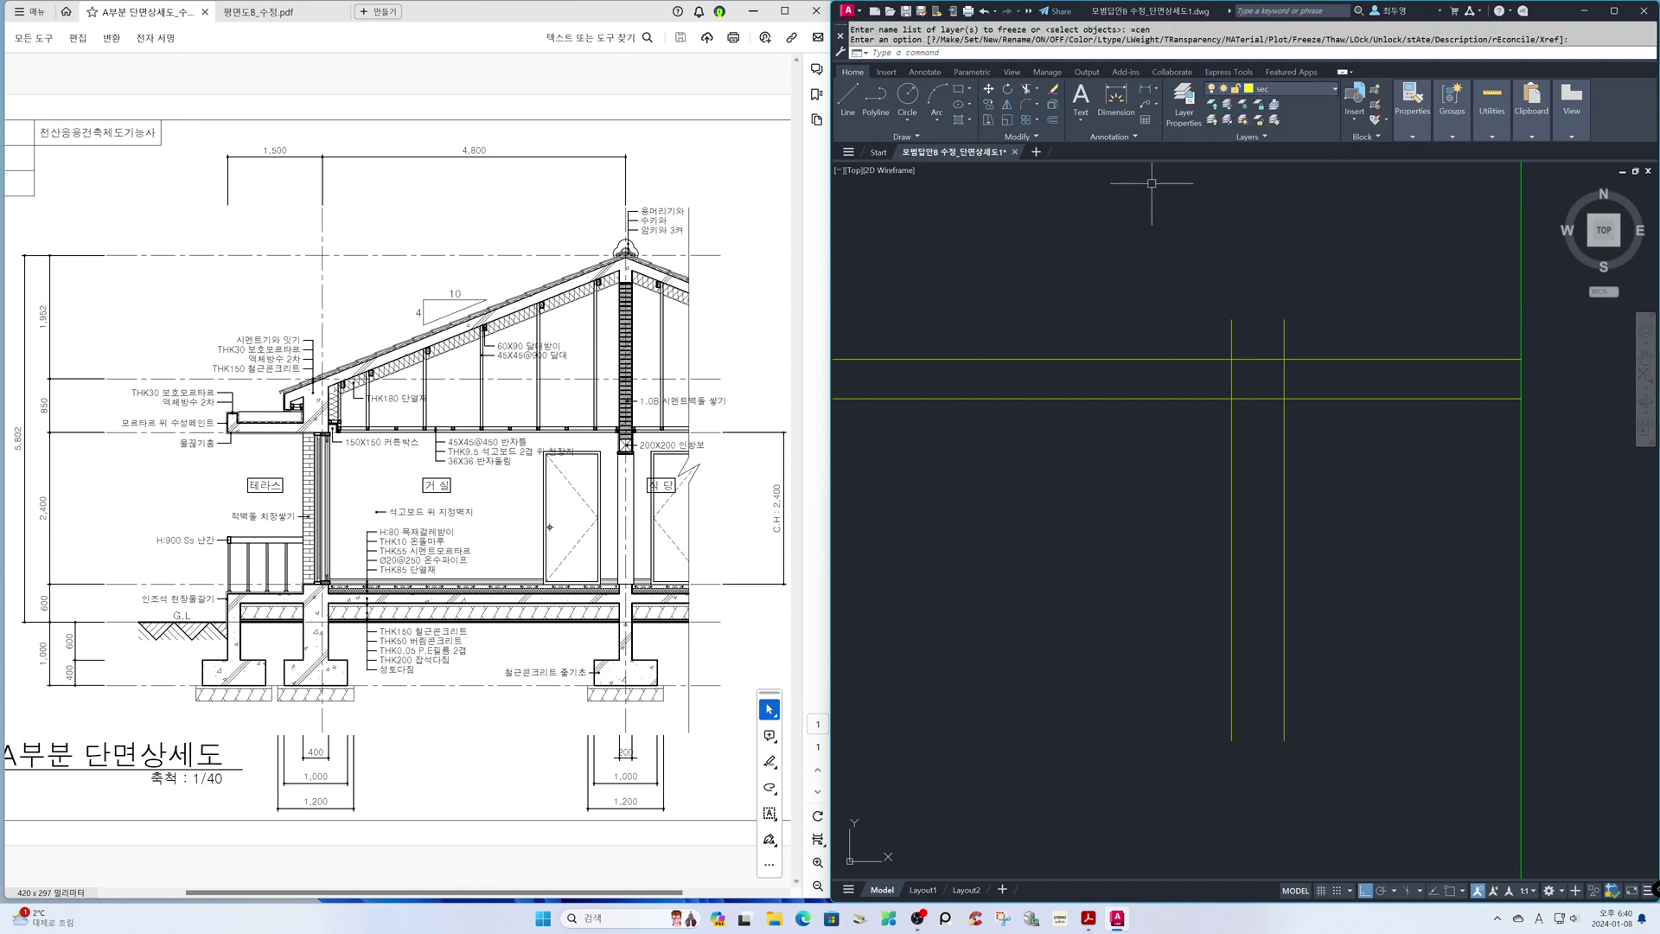
# Step: Draw a horizontal line joining the upper ends of the two inner foundation wall lines
pyautogui.press('F3')
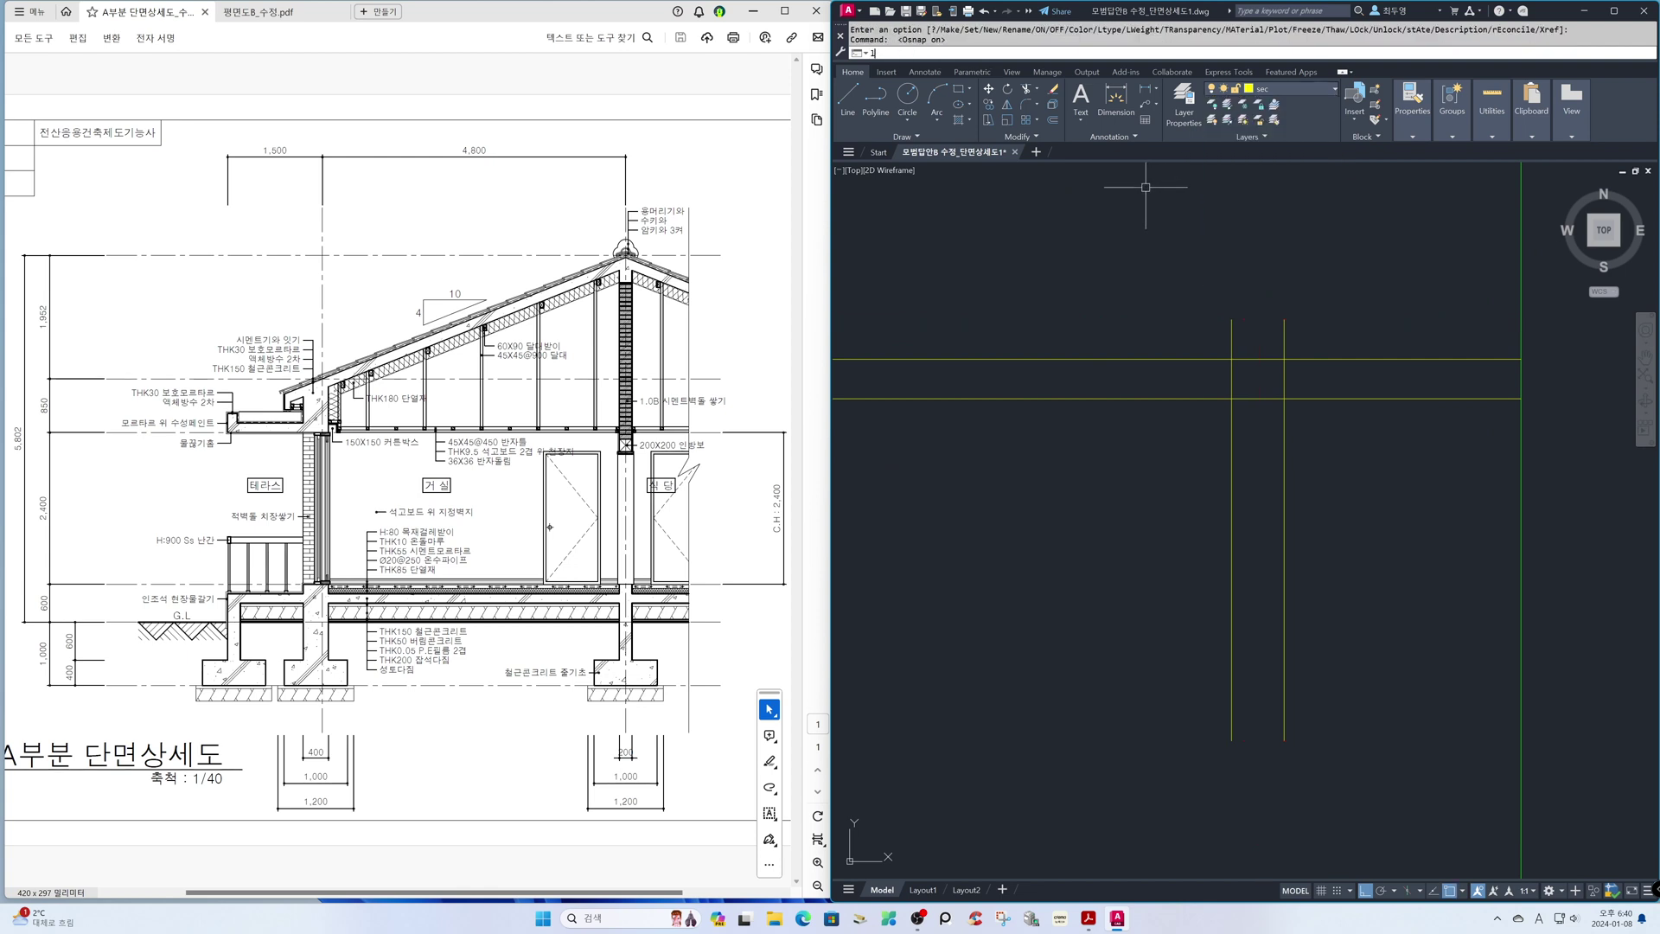
pyautogui.write('l')
pyautogui.press('Return')
pyautogui.click(1232, 320)
pyautogui.click(1283, 321)
pyautogui.press('Return')
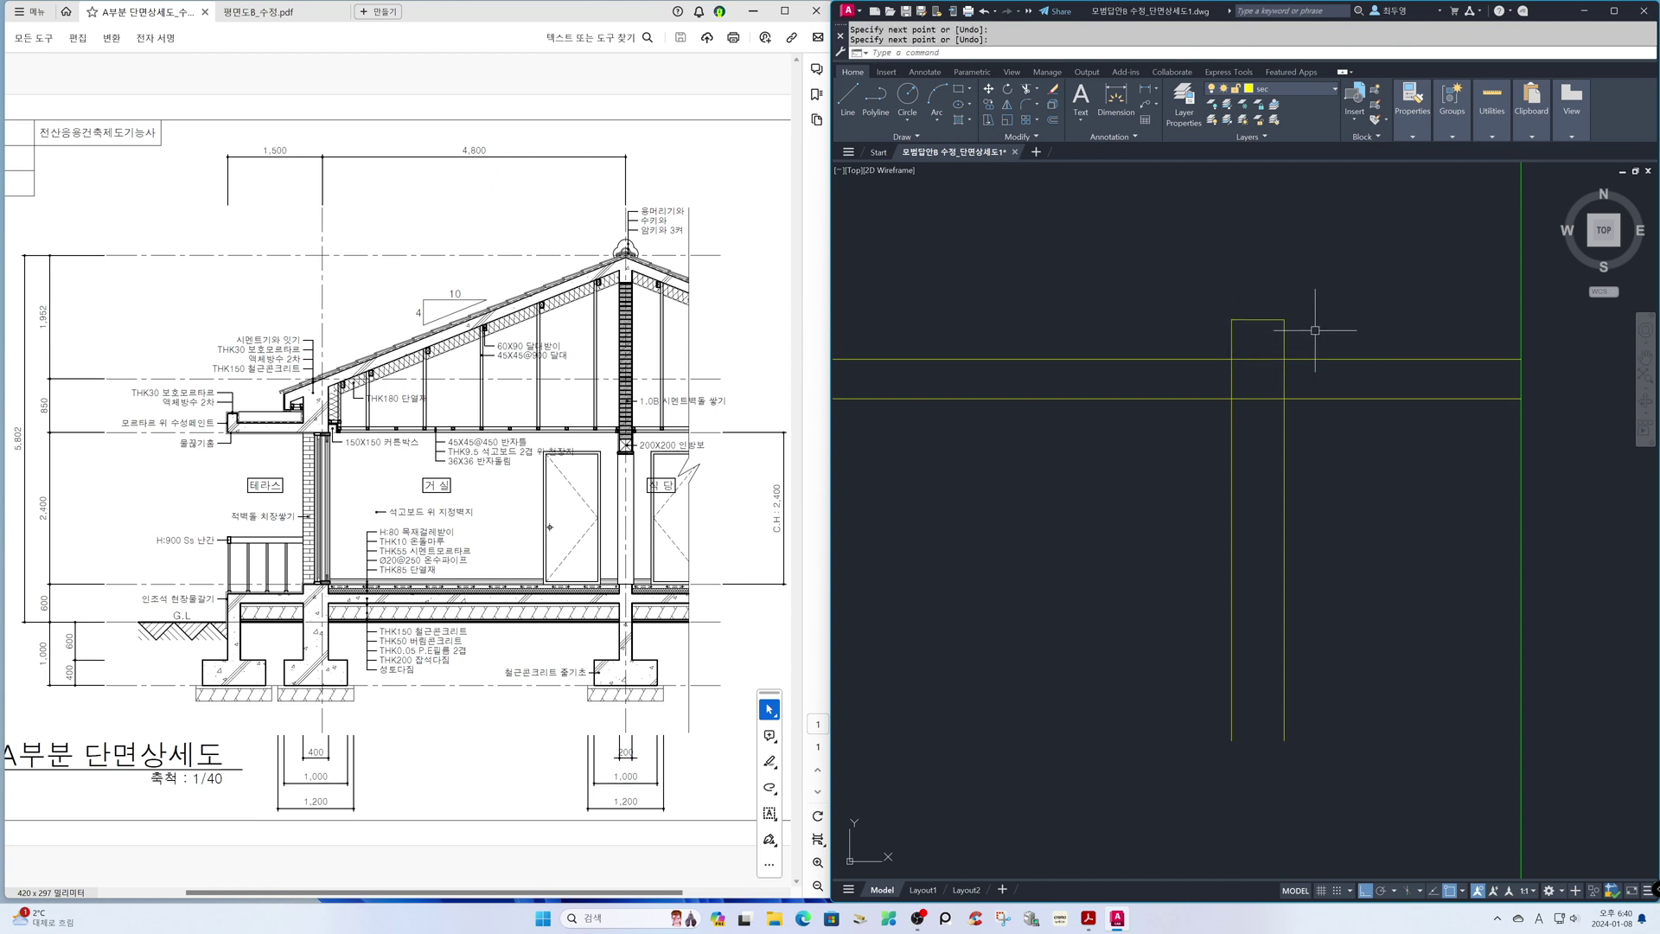
# Step: Trim the wall lines within the floor slab and the slab lines crossing between the inner foundation wall lines
pyautogui.write('tr')
pyautogui.press('Return')
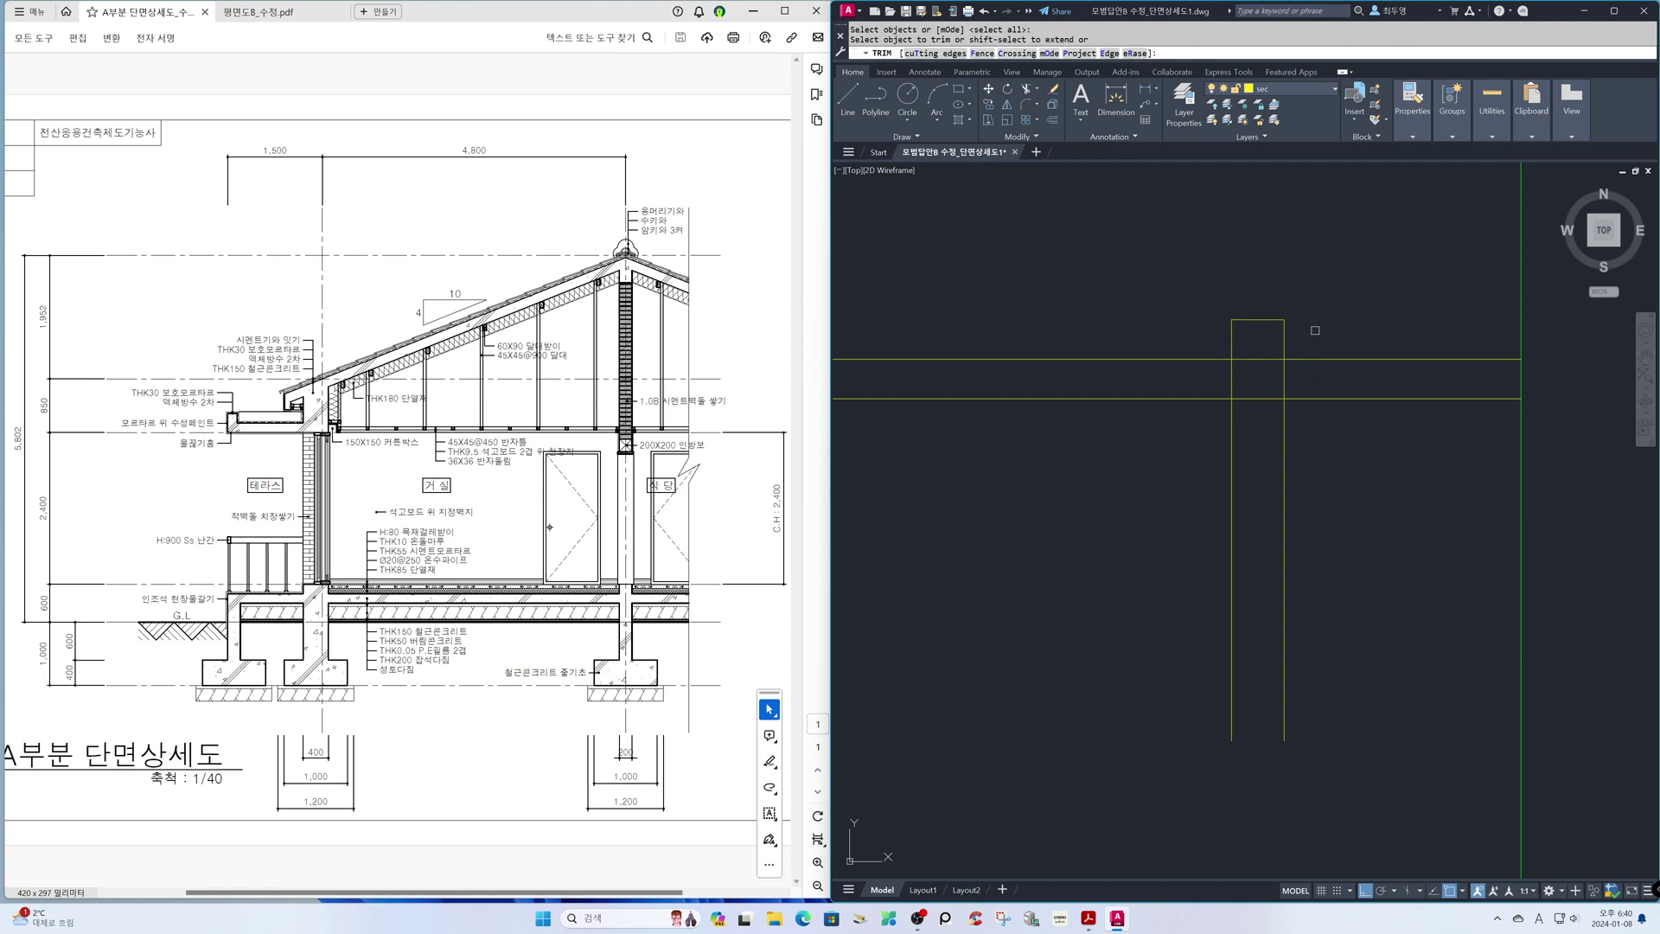
pyautogui.click(1312, 384)
pyautogui.click(1208, 375)
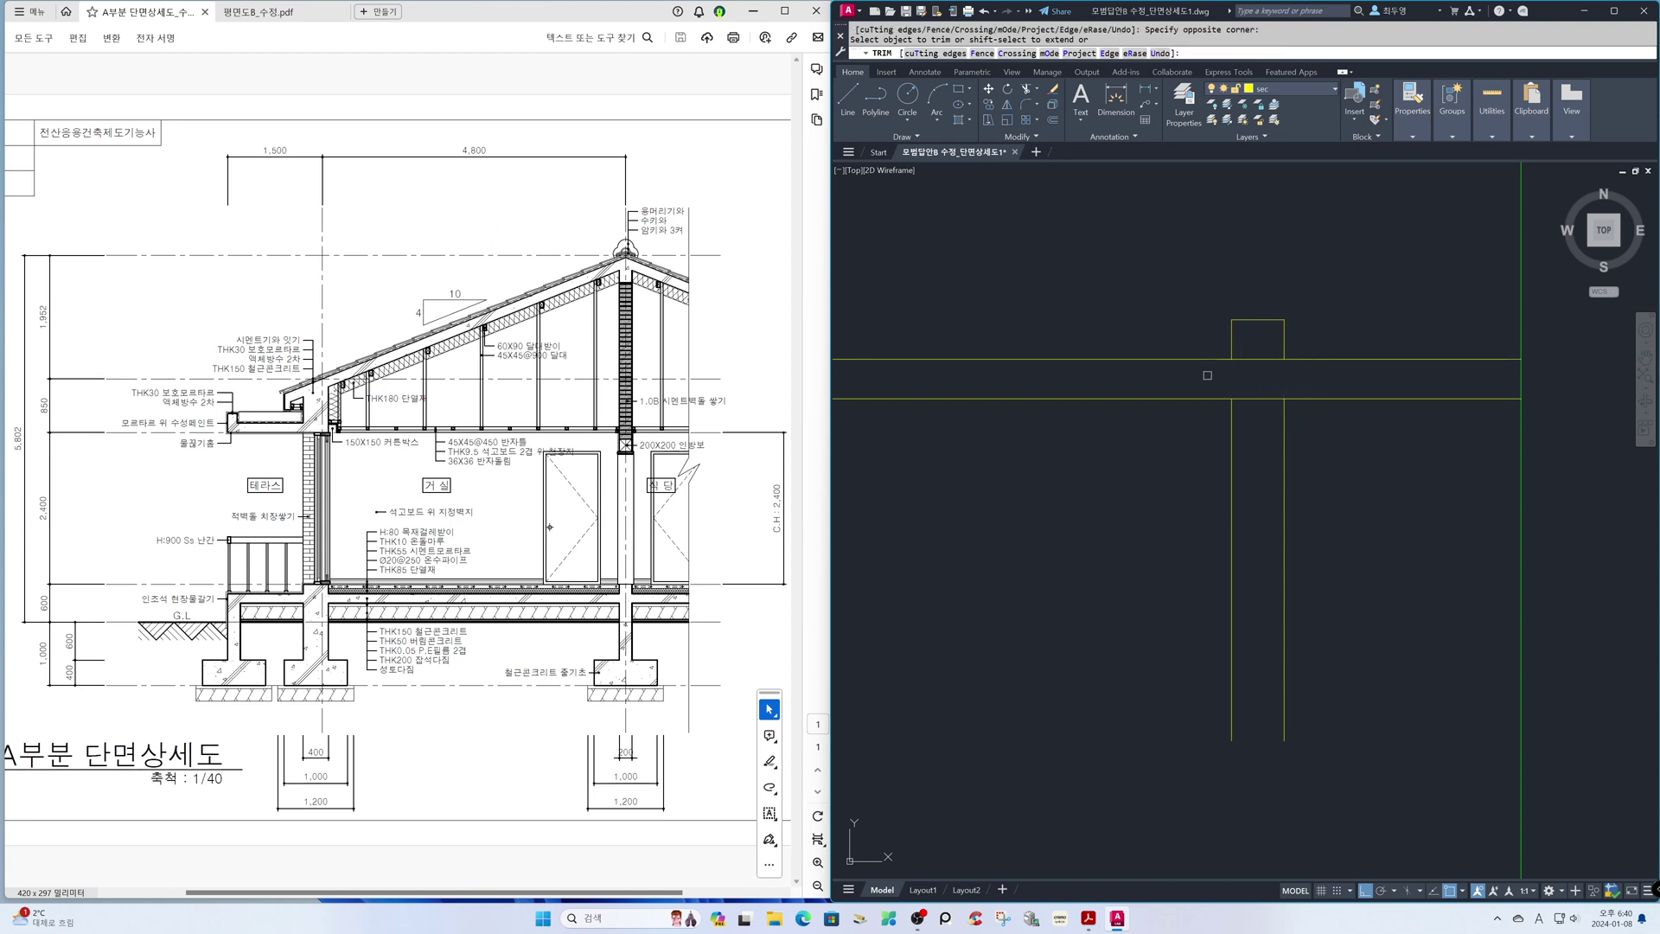
pyautogui.click(1260, 339)
pyautogui.click(1247, 428)
pyautogui.press('Return')
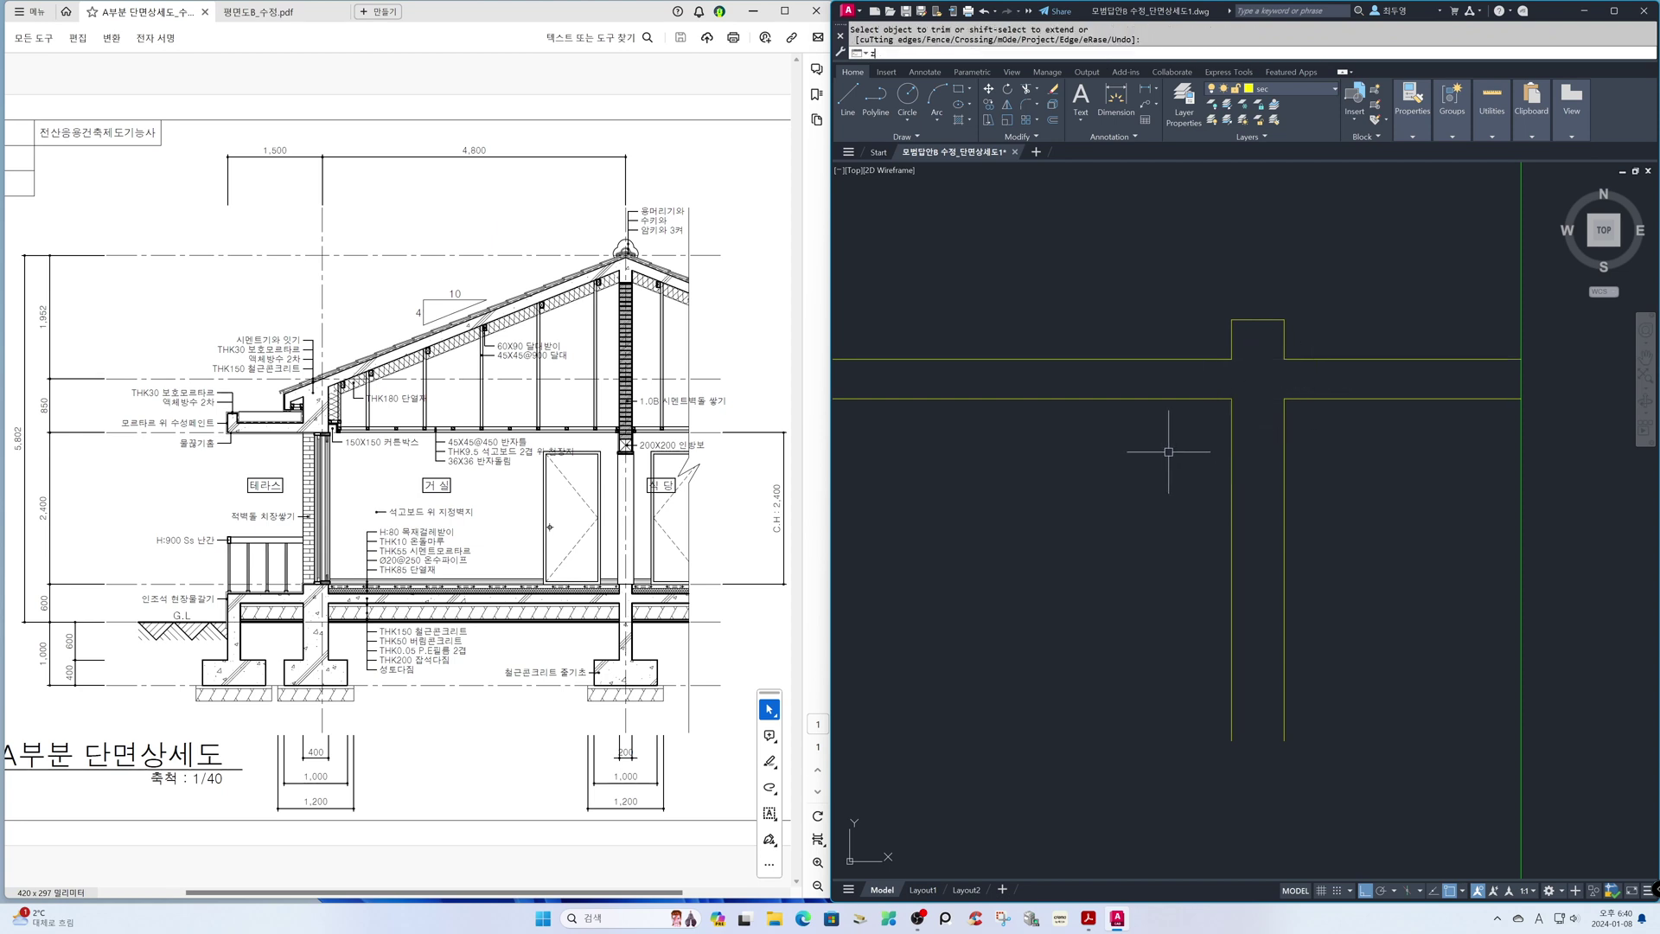
# Step: Try to copy the terrace footing and its base by the footing's upper right corner, perpendicular to the inner foundation wall
pyautogui.write('z')
pyautogui.press('Return')
pyautogui.write('p')
pyautogui.press('Return')
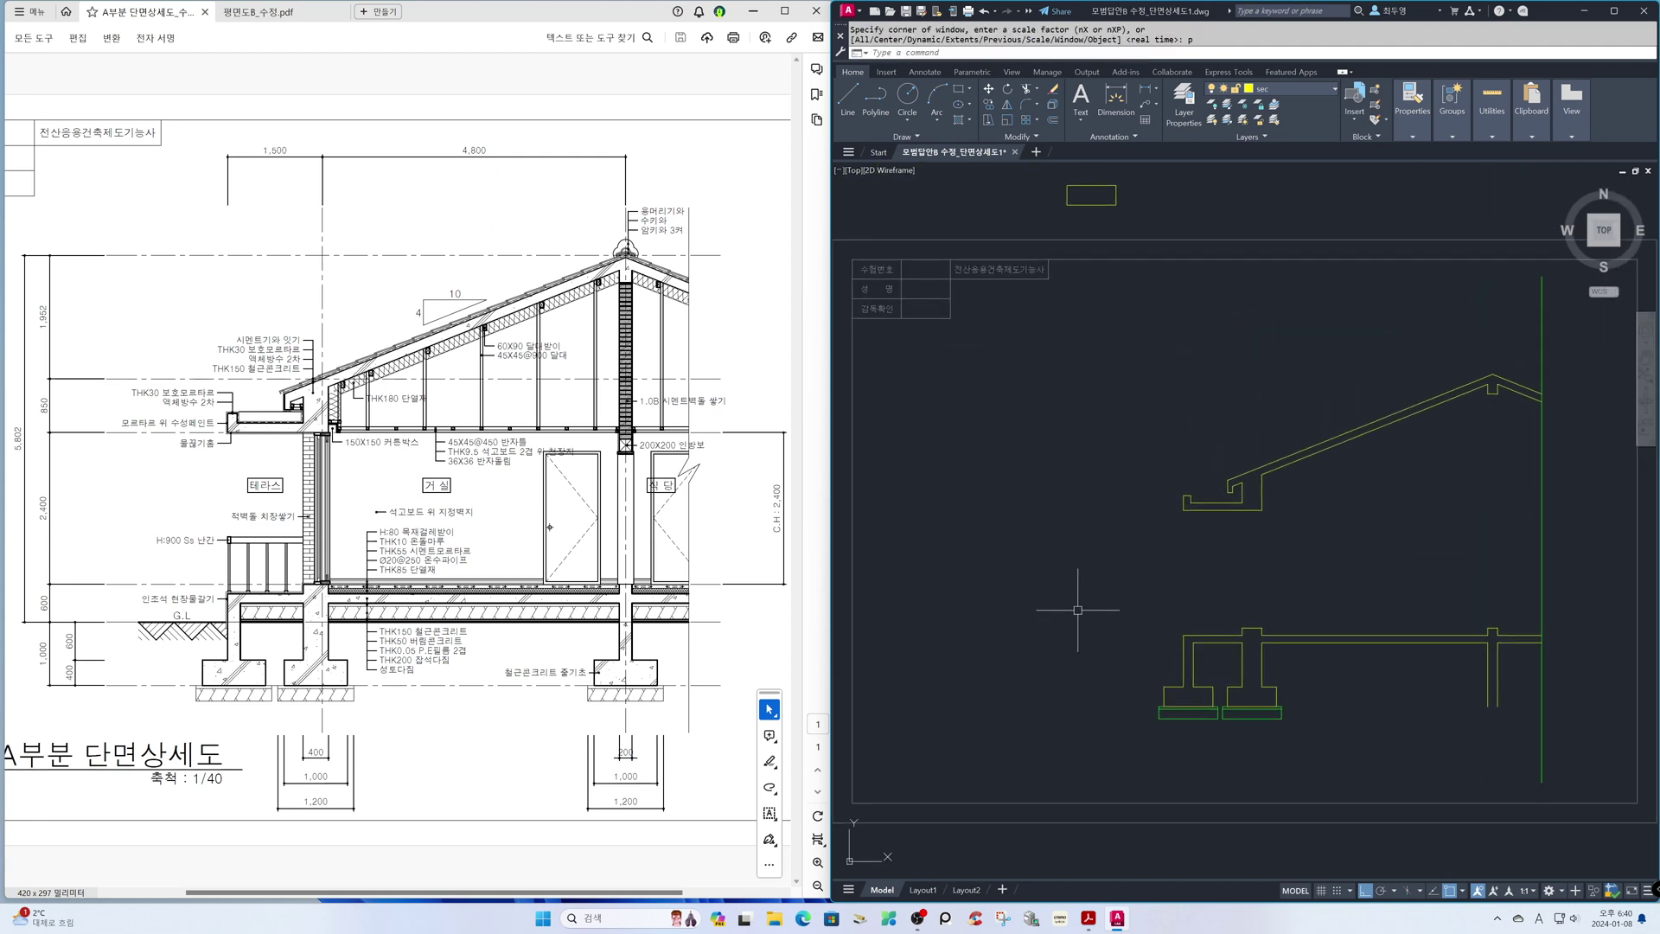
pyautogui.write('cp')
pyautogui.press('Return')
pyautogui.click(1132, 660)
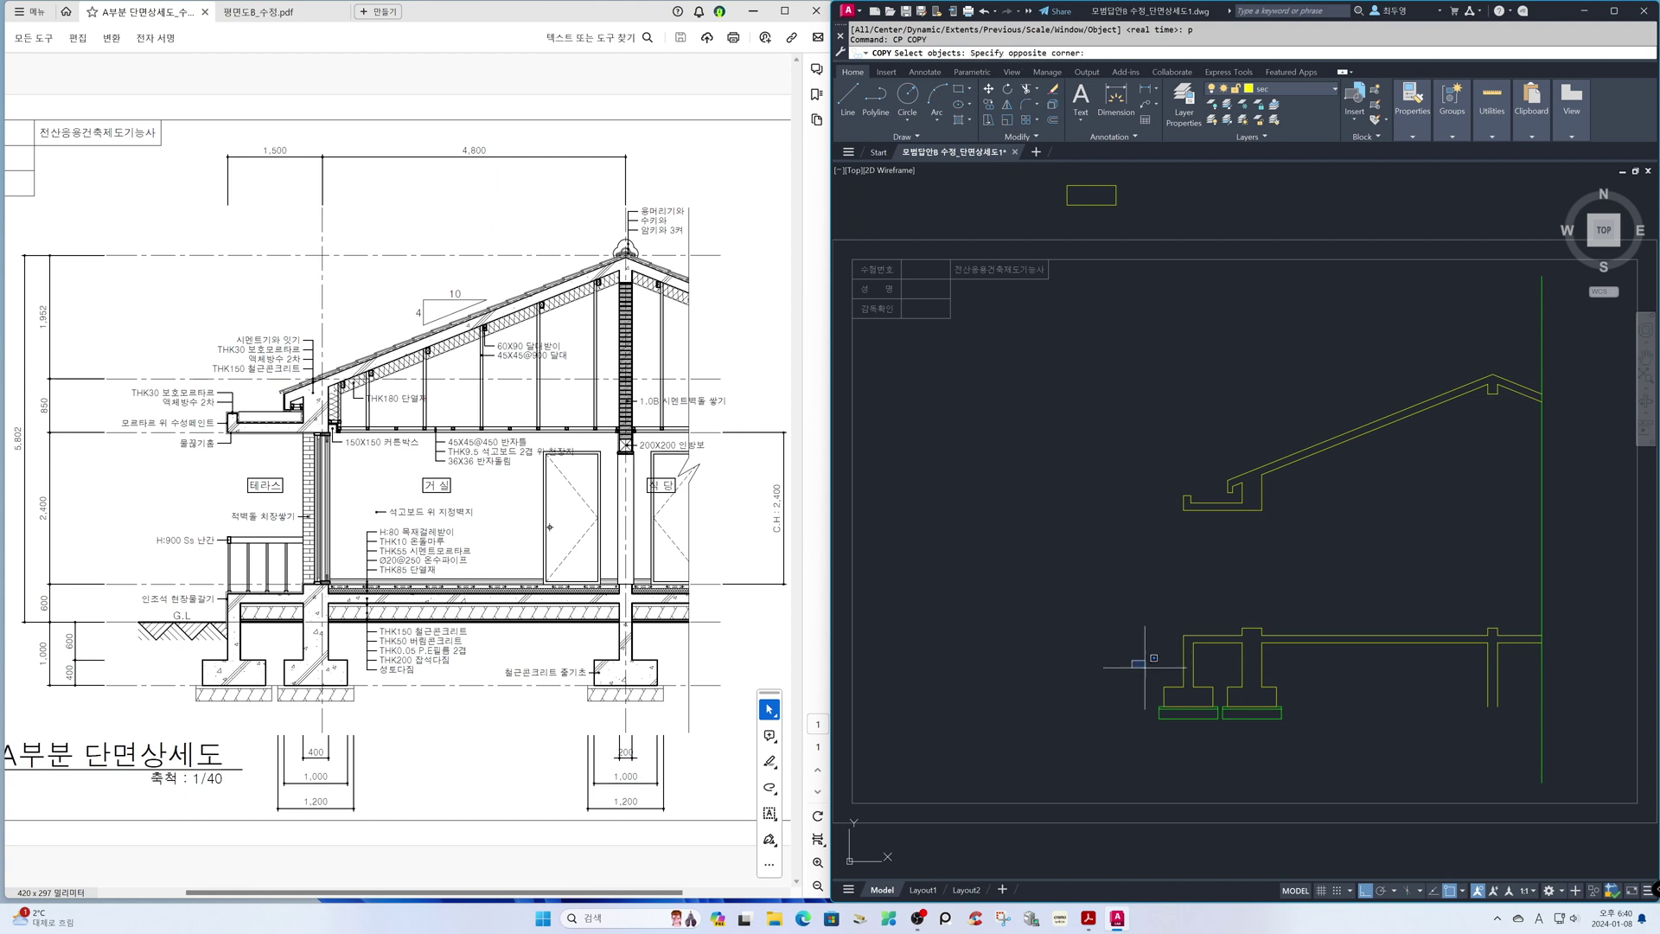
pyautogui.click(1220, 743)
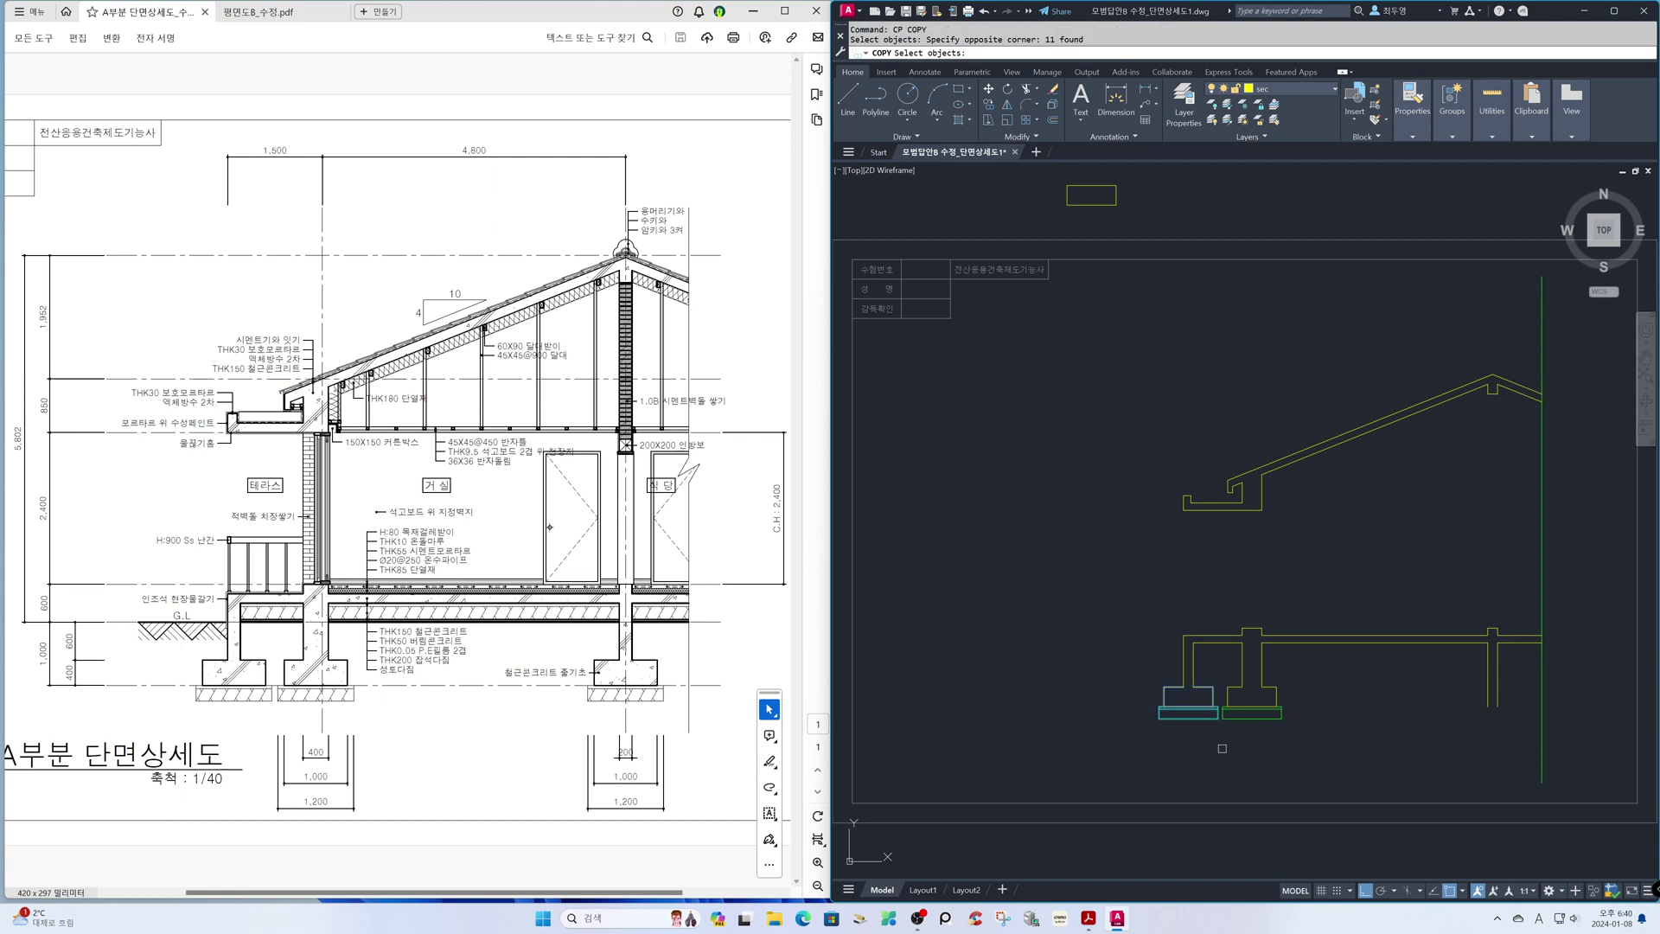
pyautogui.press('Return')
pyautogui.click(1214, 687)
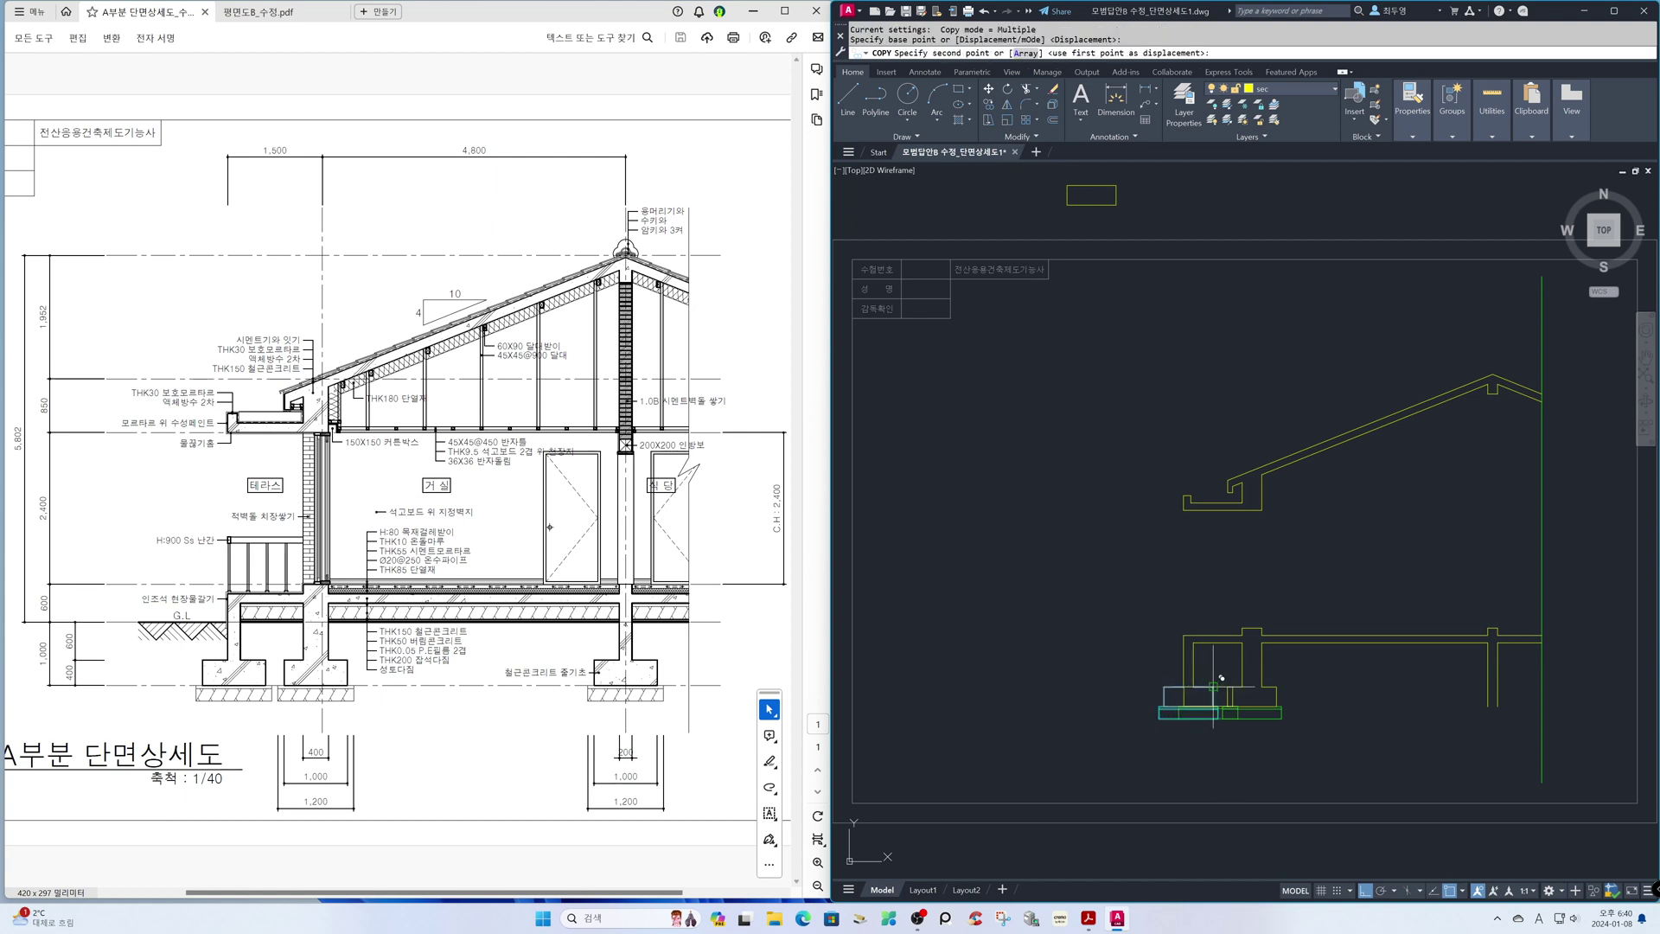
pyautogui.keyDown('shift'); pyautogui.rightClick(1419, 678); pyautogui.keyUp('shift')
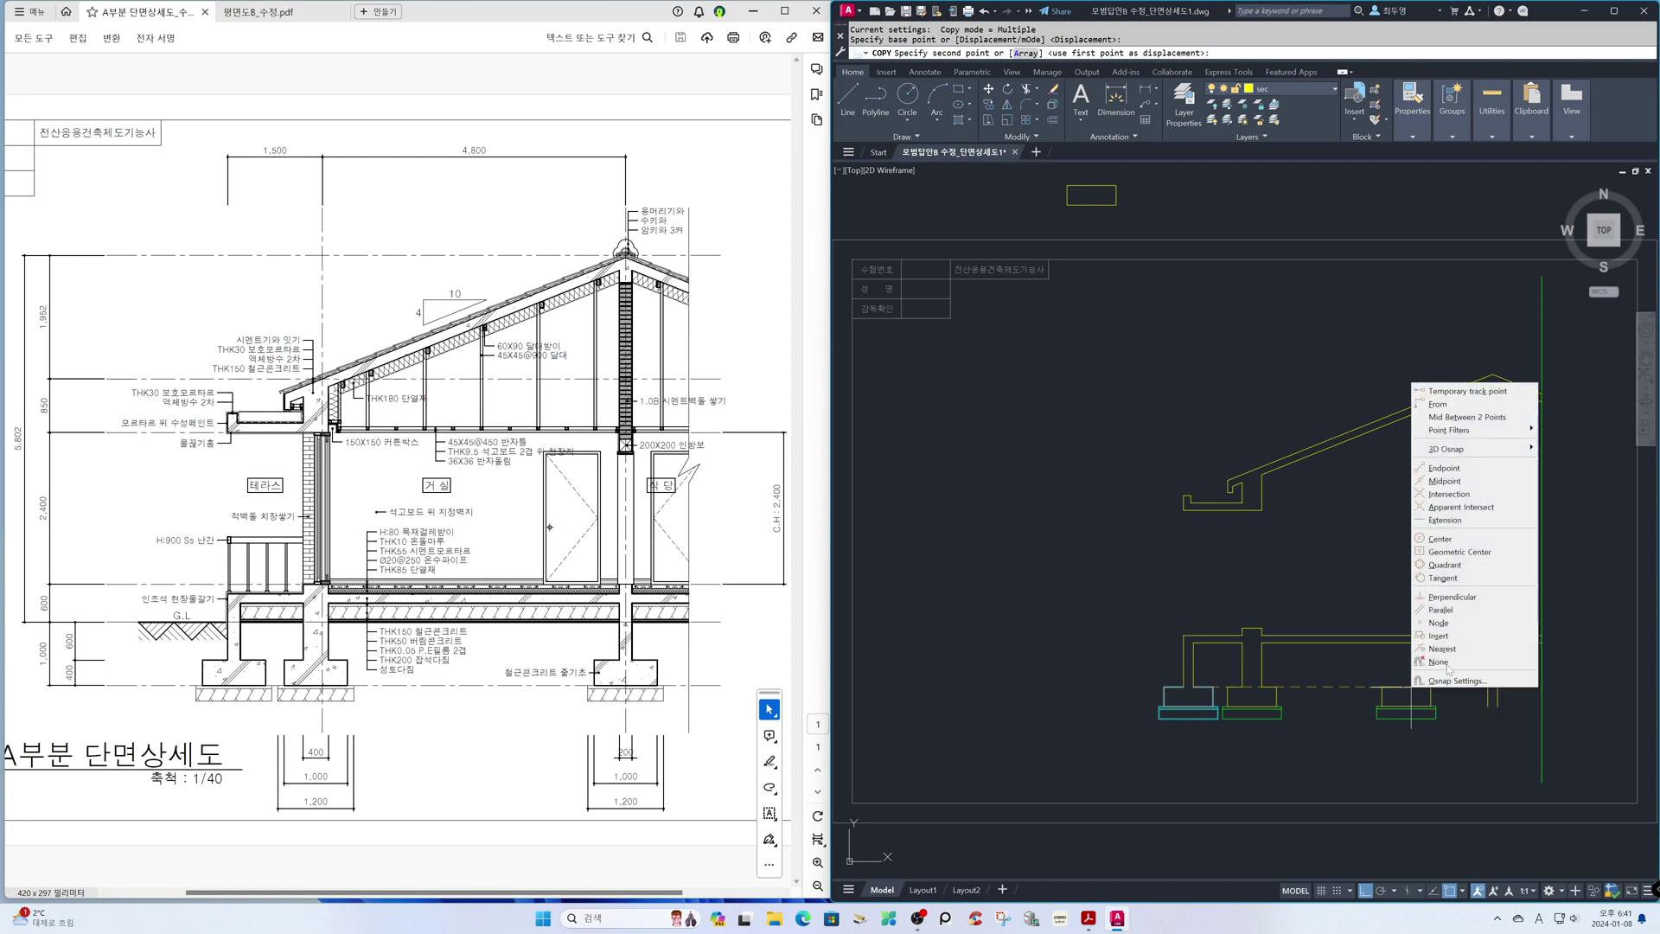
pyautogui.click(1462, 596)
pyautogui.click(1466, 675)
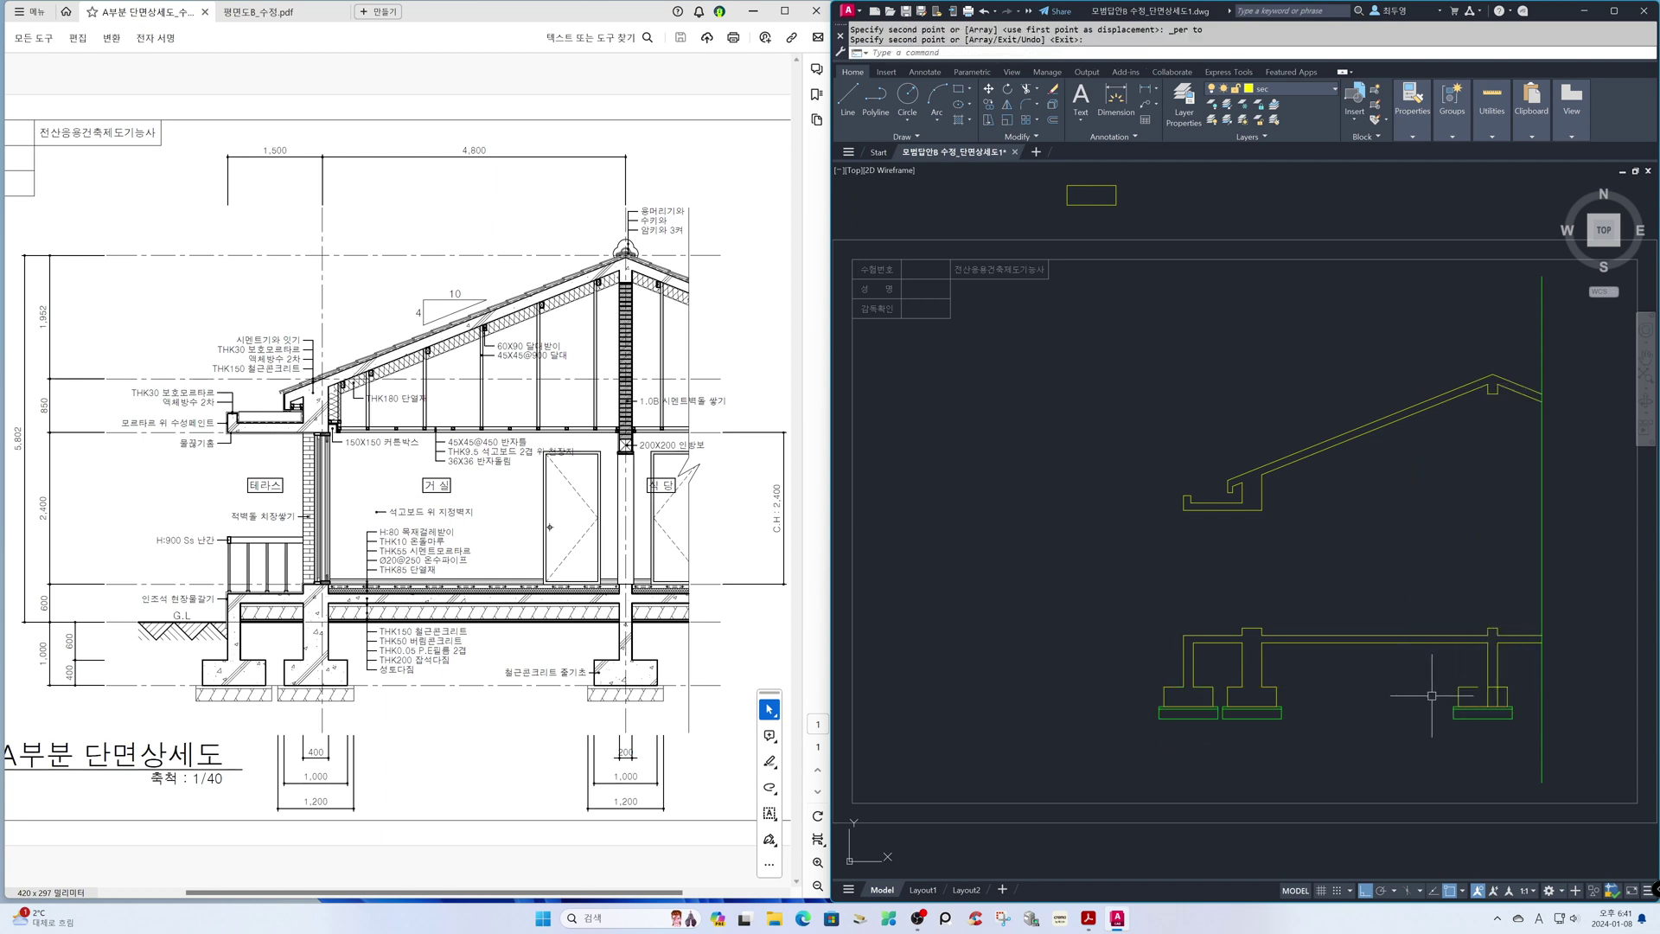
pyautogui.hotkey('ctrl', 'z')
# Step: Copy the terrace footing and its base from the footing's upper centre, using a Perpendicular snap to centre them under the inner foundation wall
pyautogui.write('CP')
pyautogui.press('Return')
pyautogui.click(1149, 665)
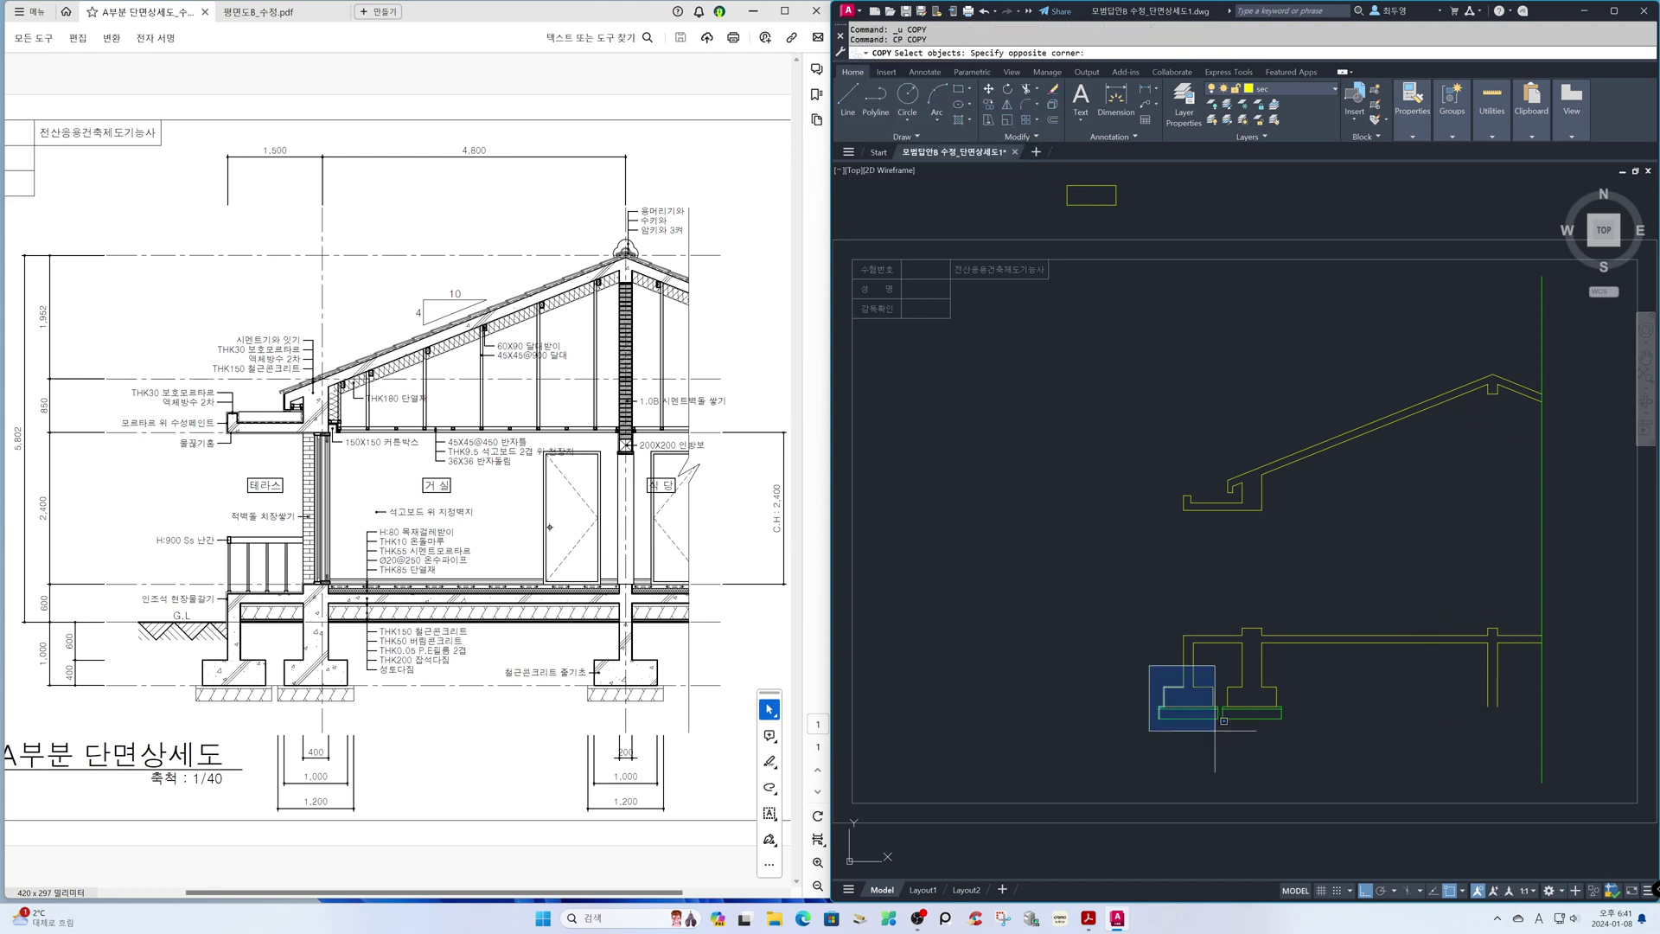
pyautogui.click(1223, 726)
pyautogui.press('Return')
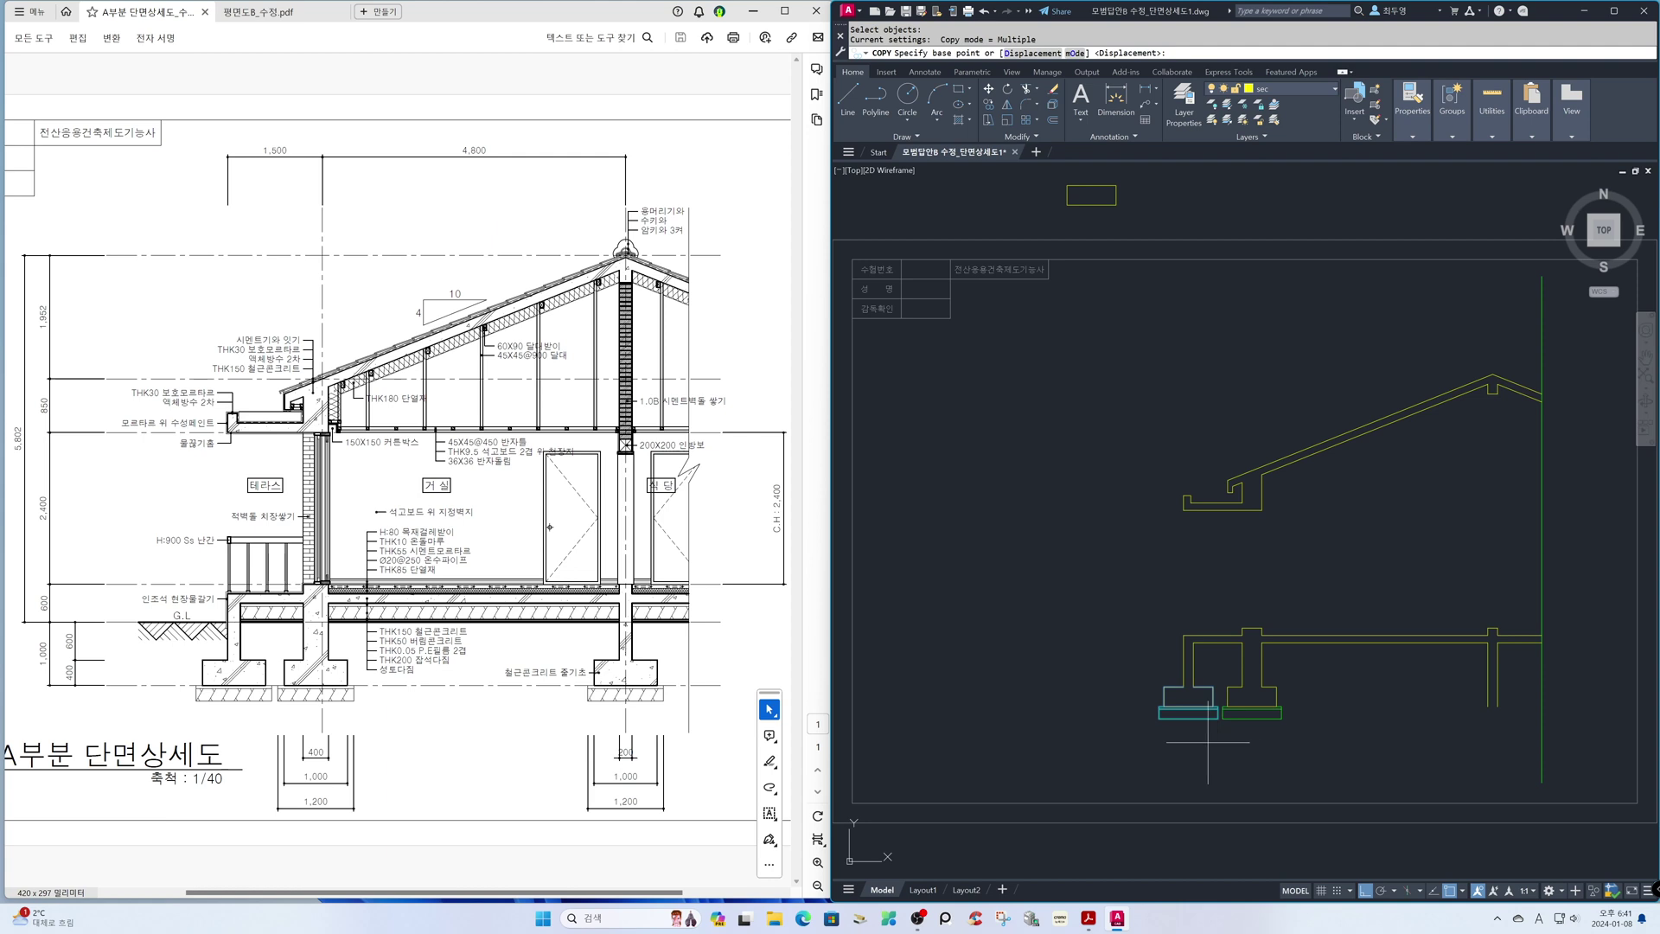
pyautogui.click(1188, 688)
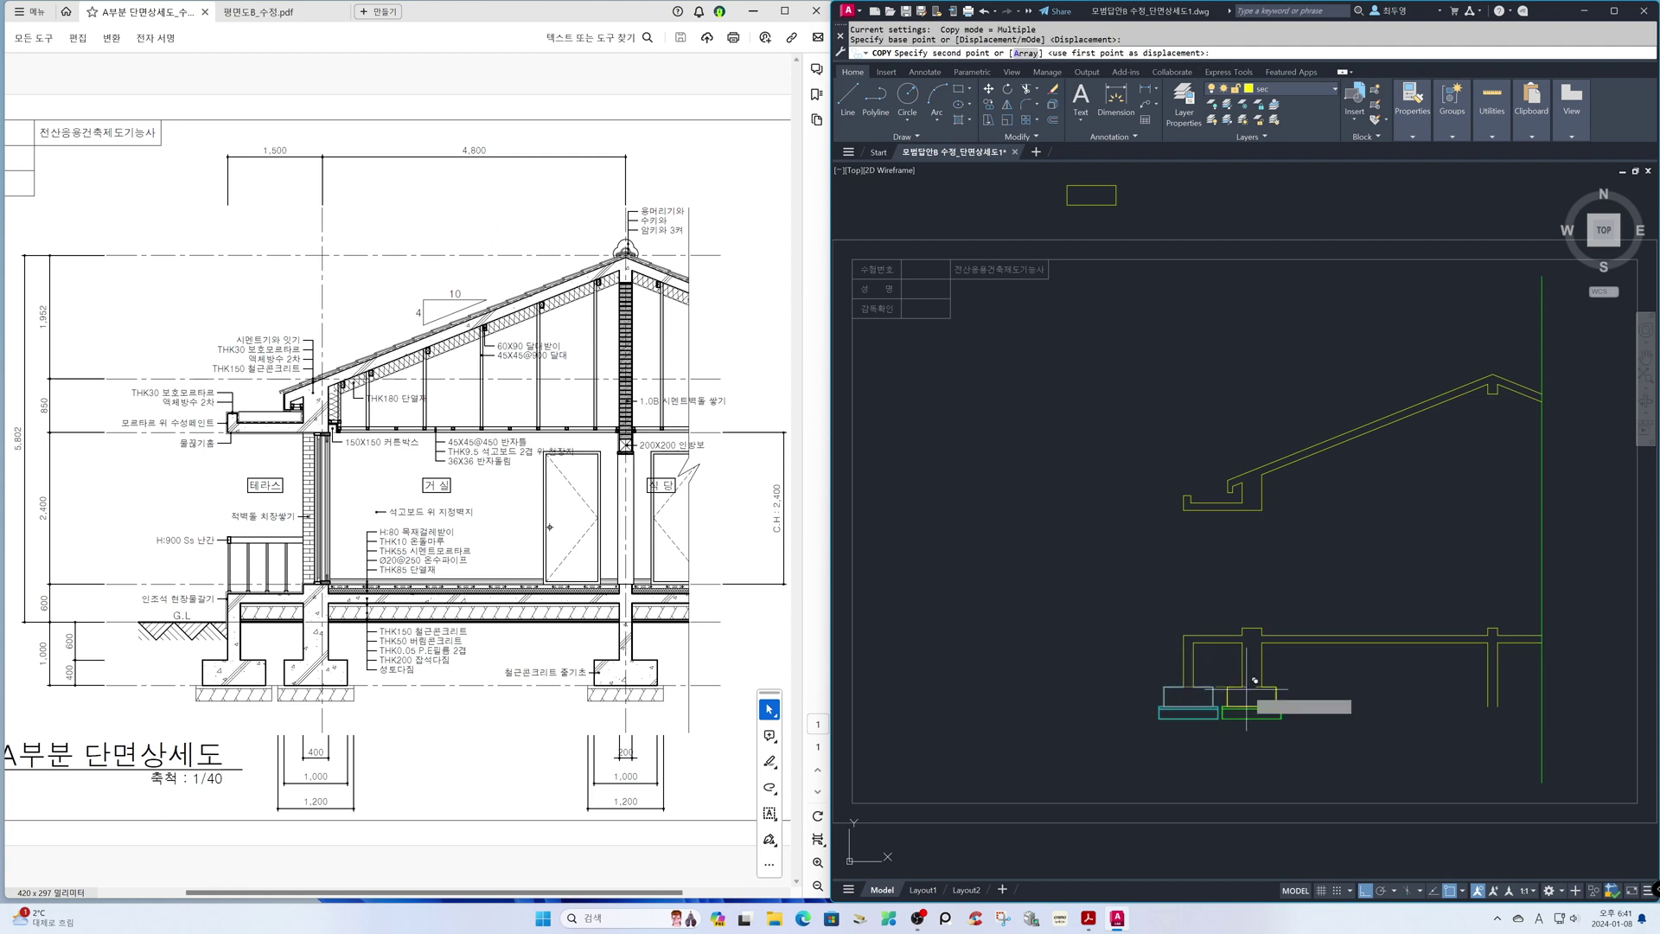
pyautogui.keyDown('shift'); pyautogui.rightClick(1449, 672); pyautogui.keyUp('shift')
pyautogui.click(1475, 592)
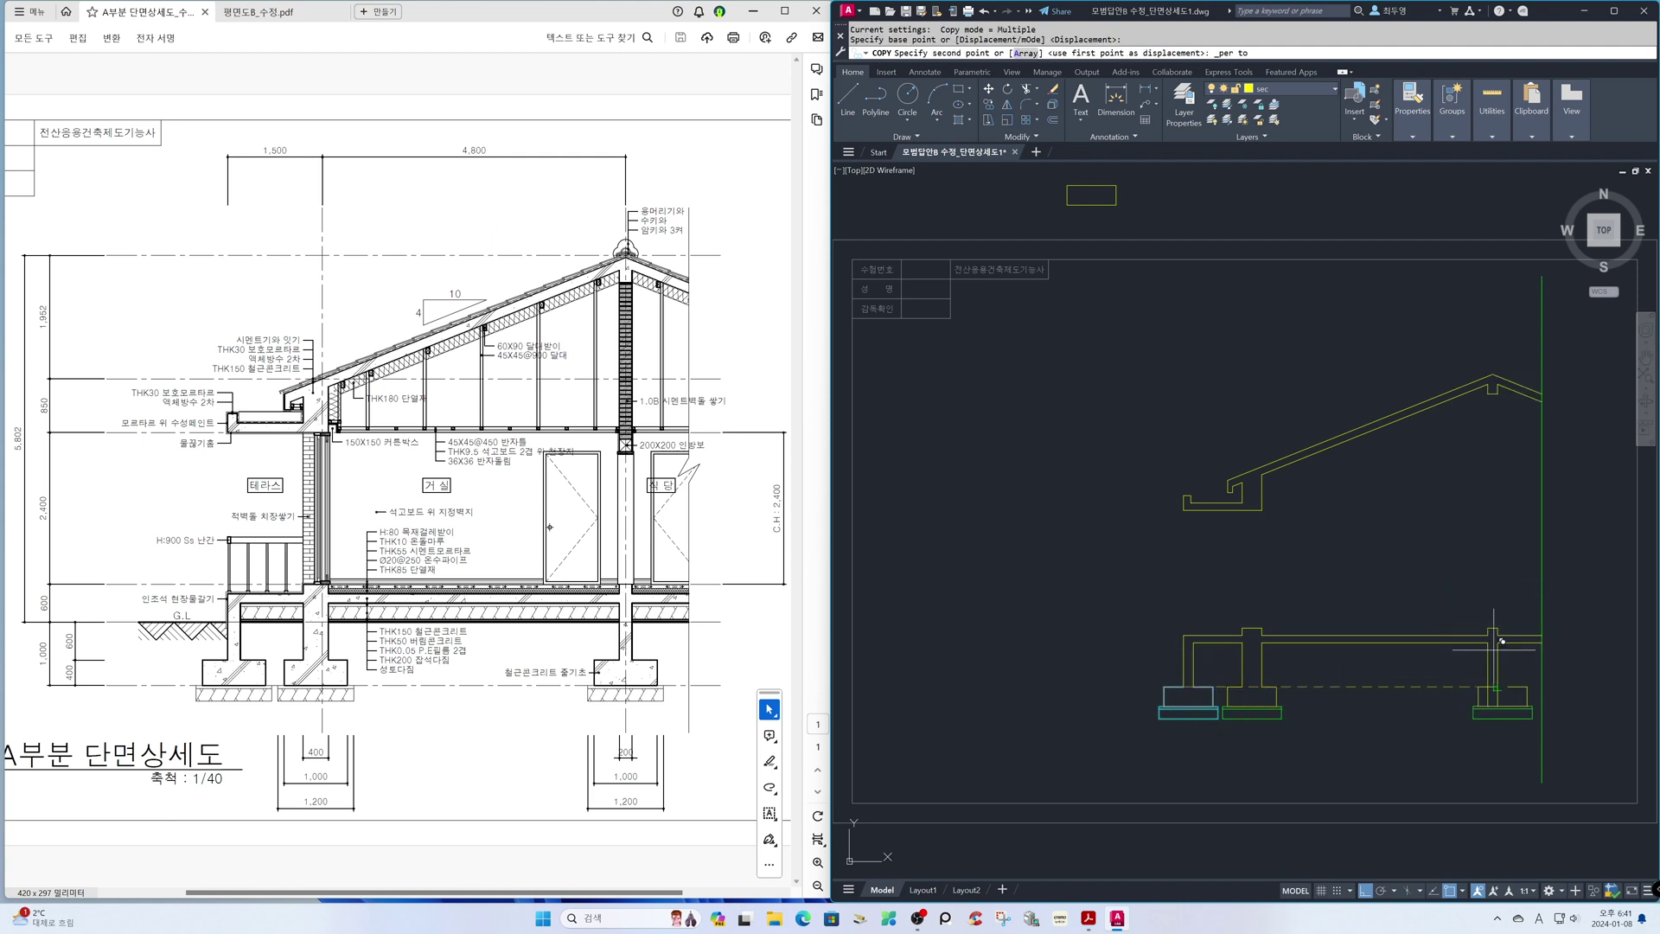
pyautogui.click(1502, 642)
pyautogui.press('Return')
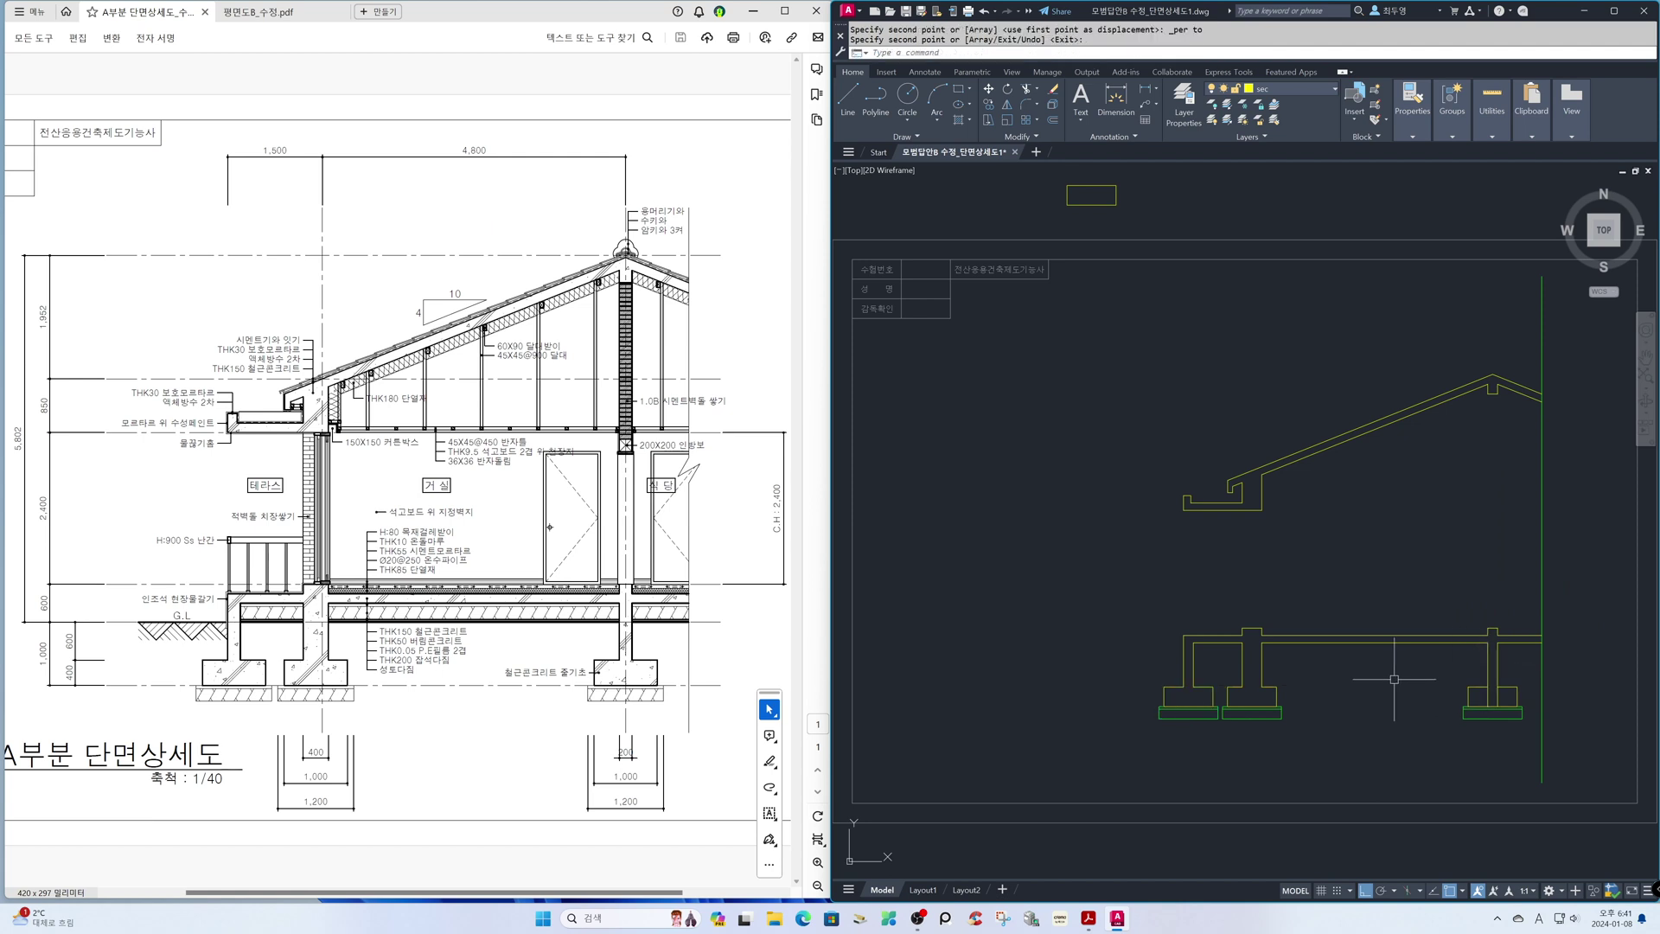
# Step: Trim the two inner foundation wall lines that run through the copied footing
pyautogui.write('z')
pyautogui.press('Return')
pyautogui.click(1395, 602)
pyautogui.click(1575, 746)
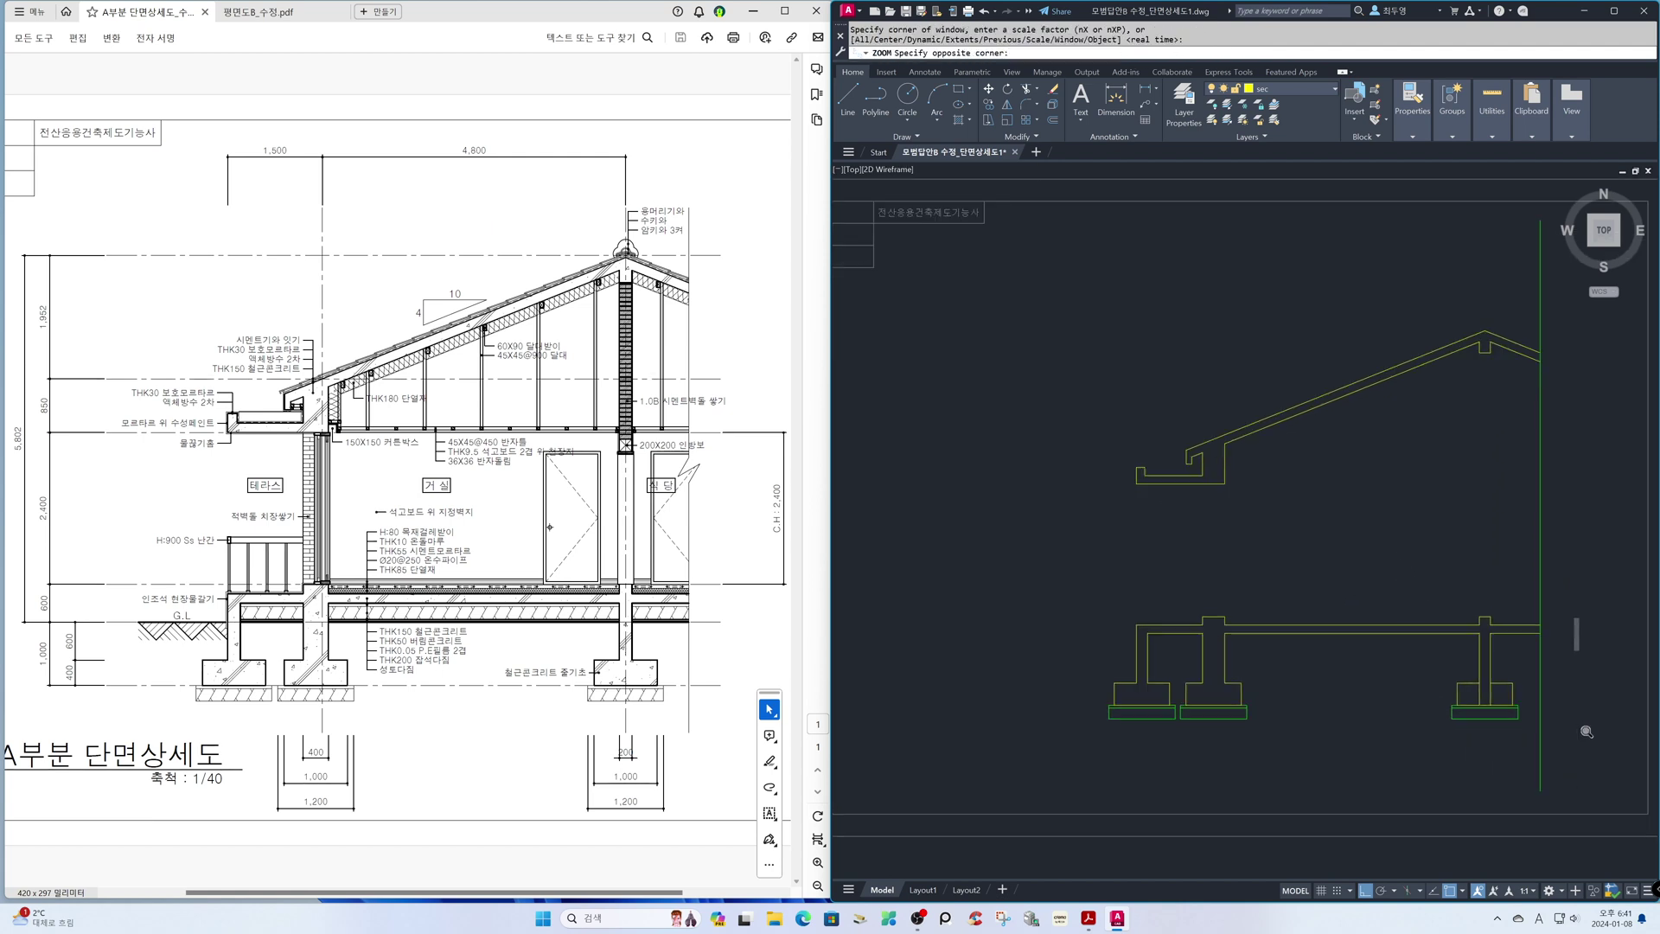
pyautogui.write('tr')
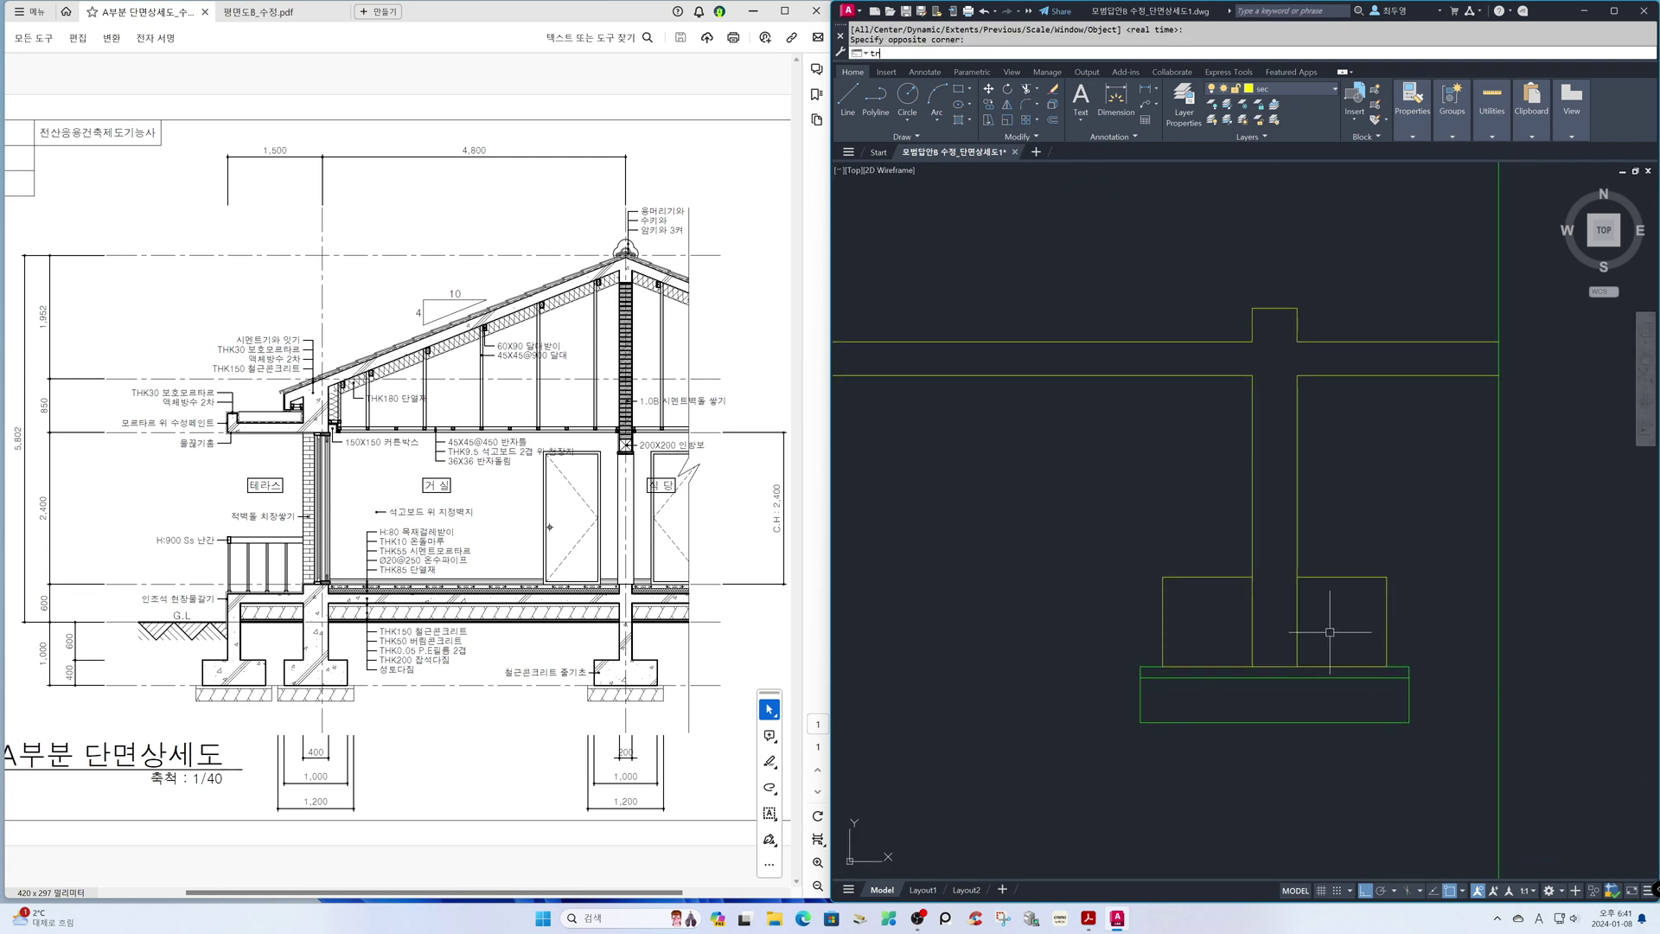
pyautogui.press('Return')
pyautogui.click(1330, 631)
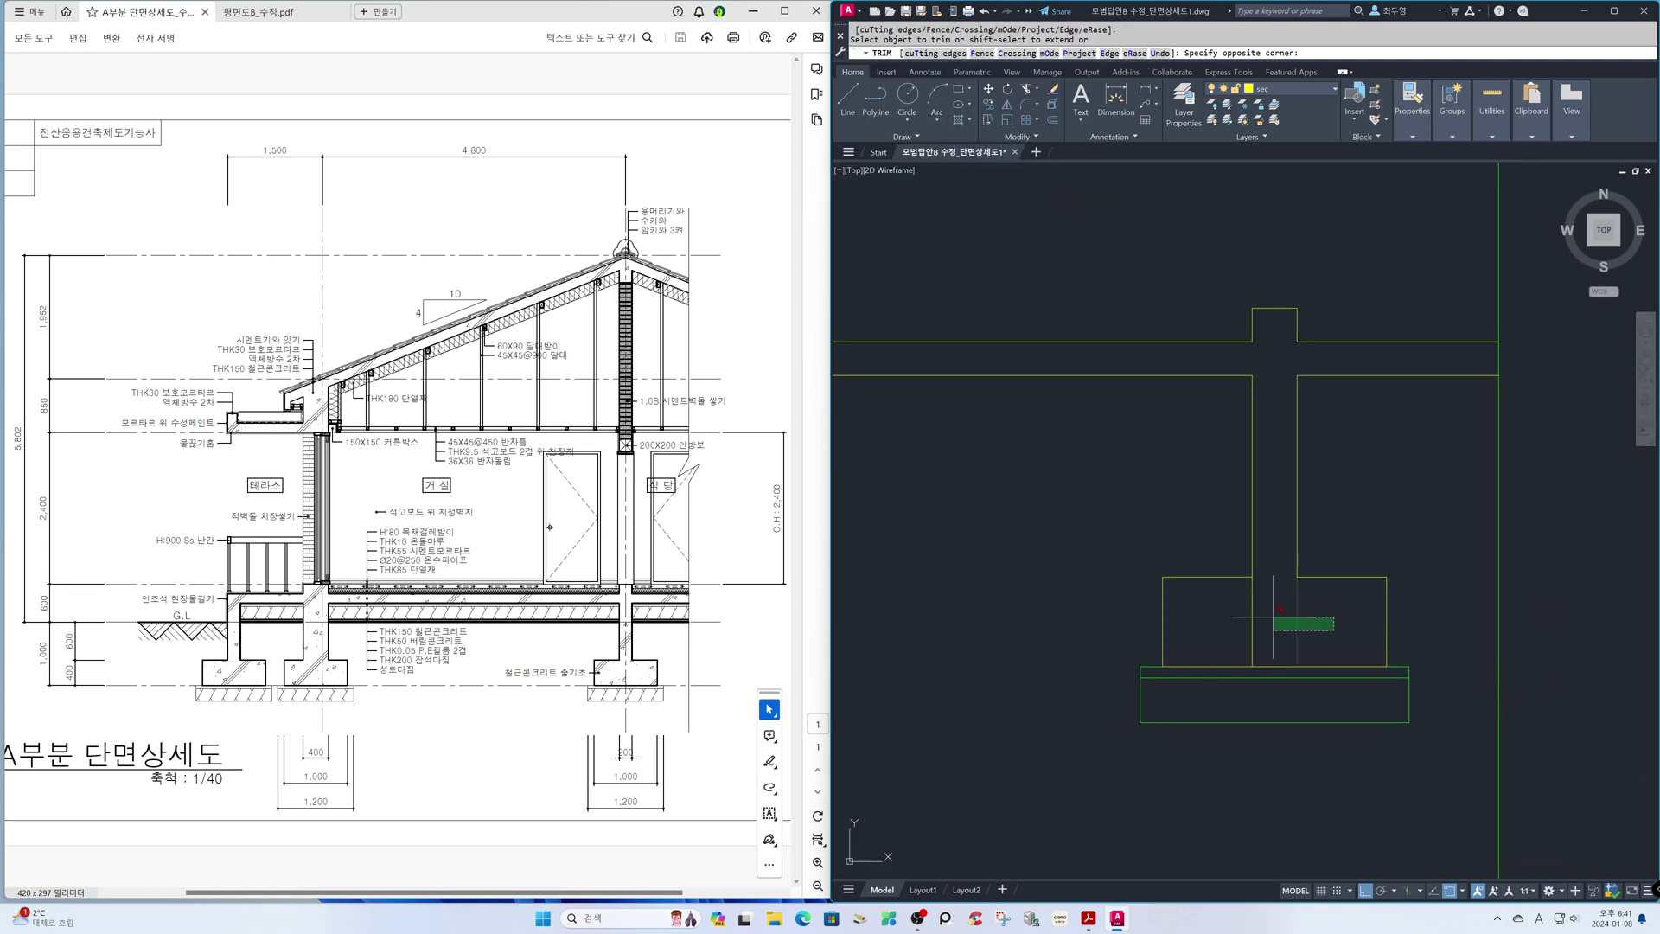
pyautogui.press('Return')
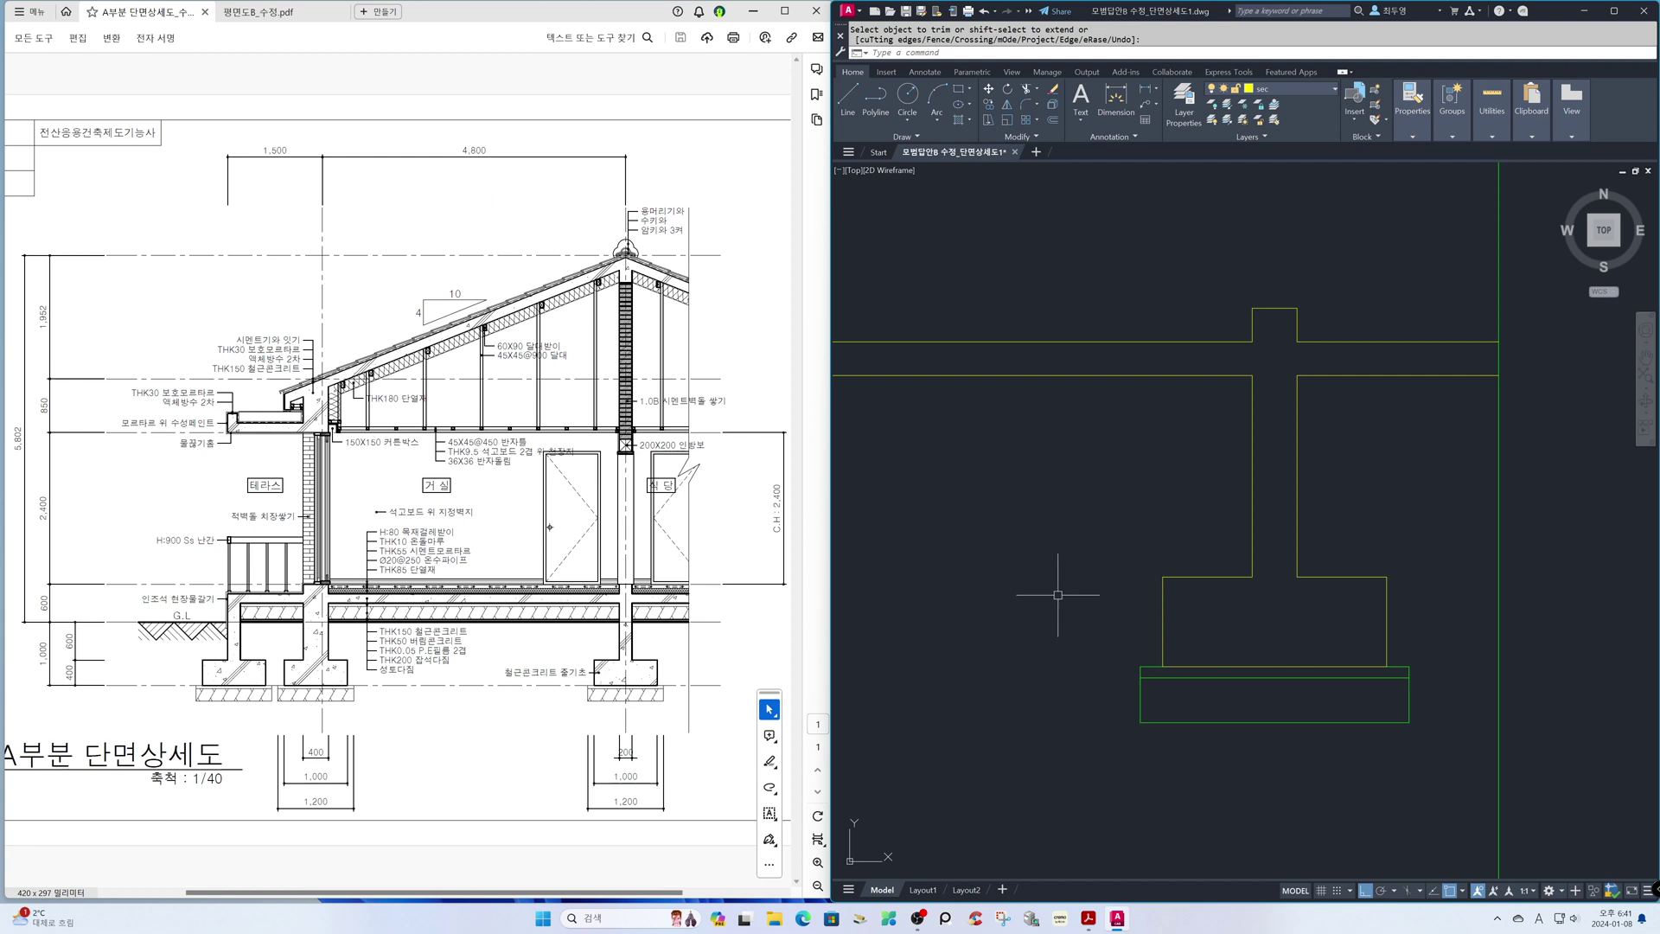
# Step: Thaw the cen layer to bring back the centre lines of the section
pyautogui.click(1290, 91)
pyautogui.click(1226, 120)
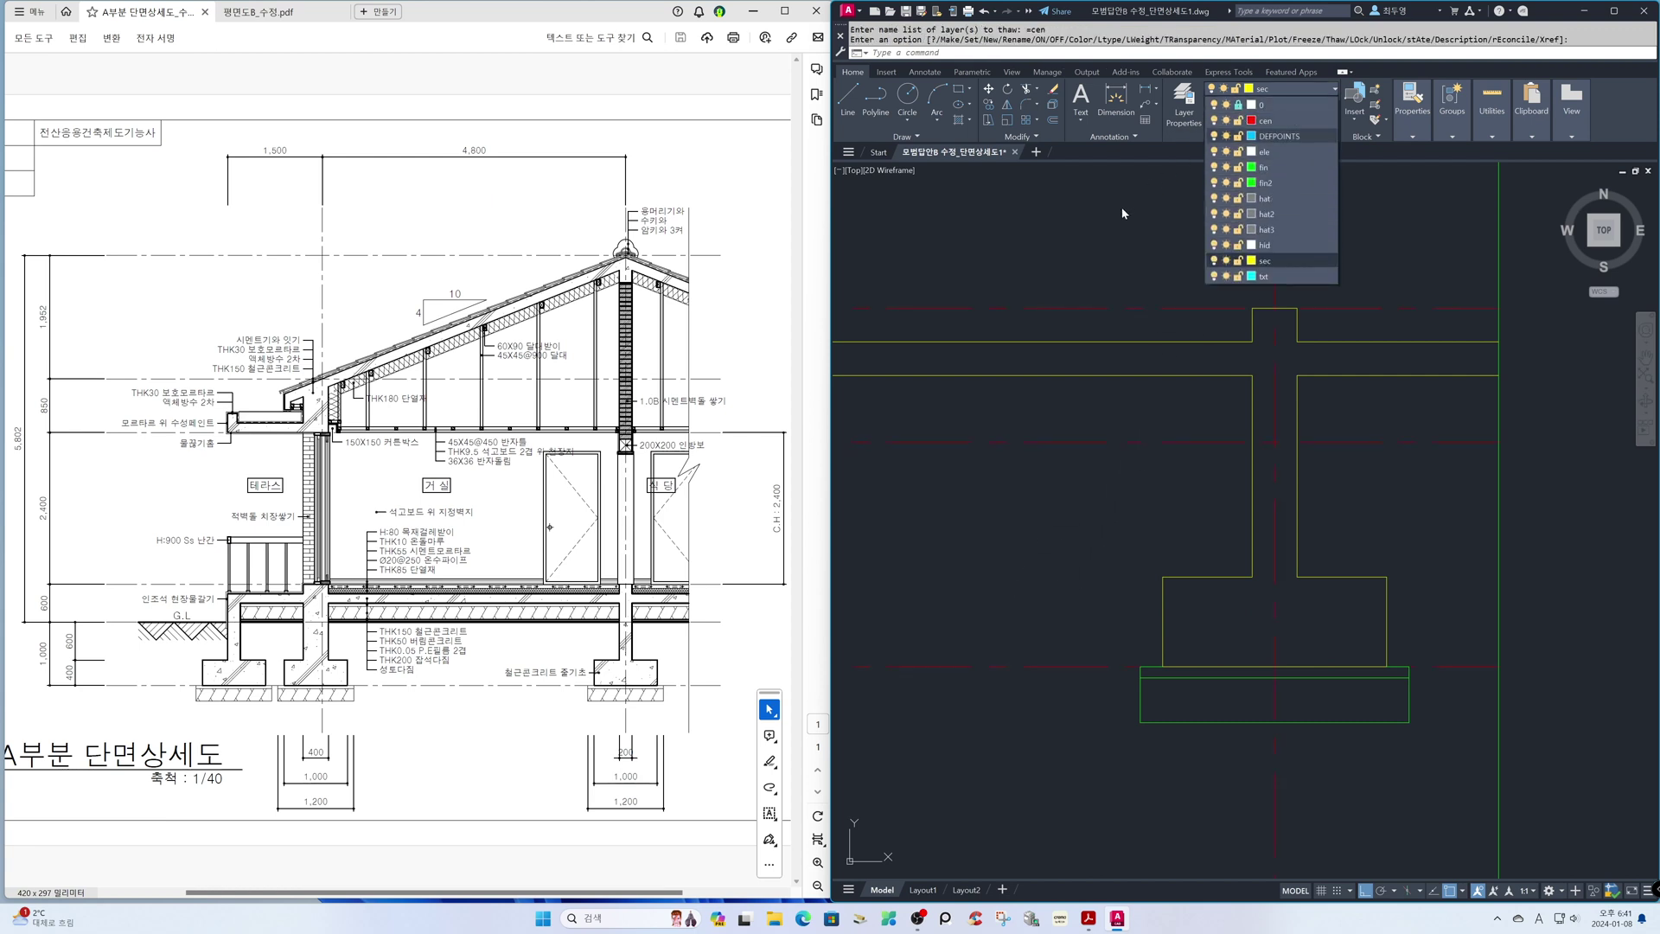
pyautogui.click(1122, 211)
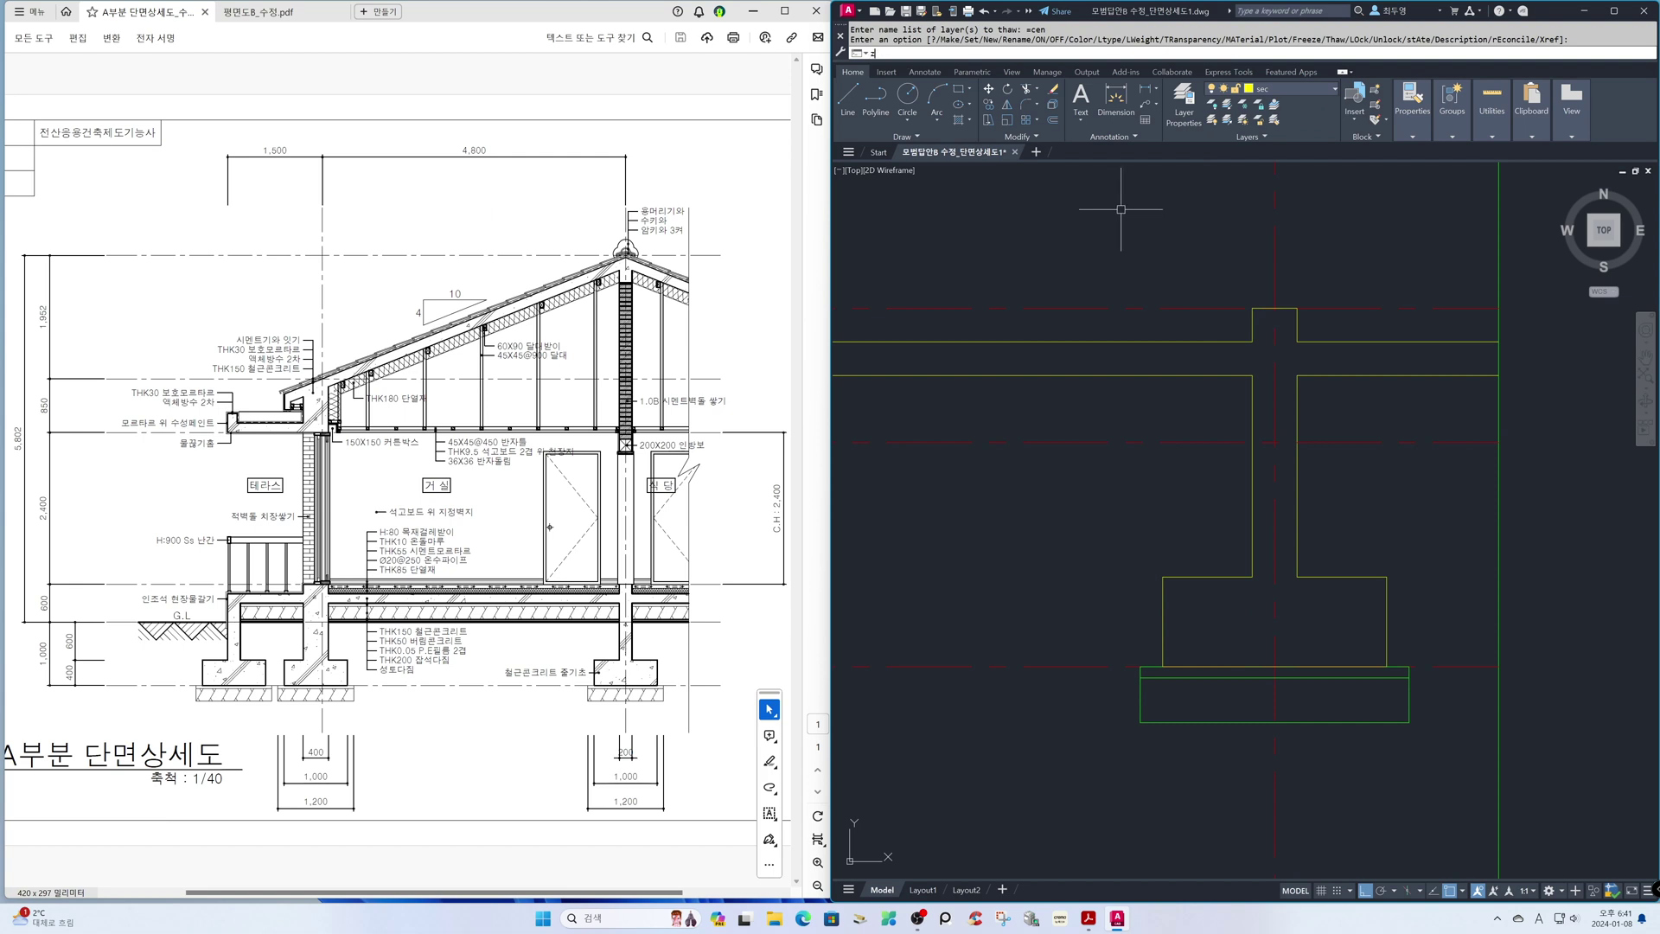
pyautogui.write('z')
pyautogui.press('Return')
pyautogui.write('p')
pyautogui.press('Return')
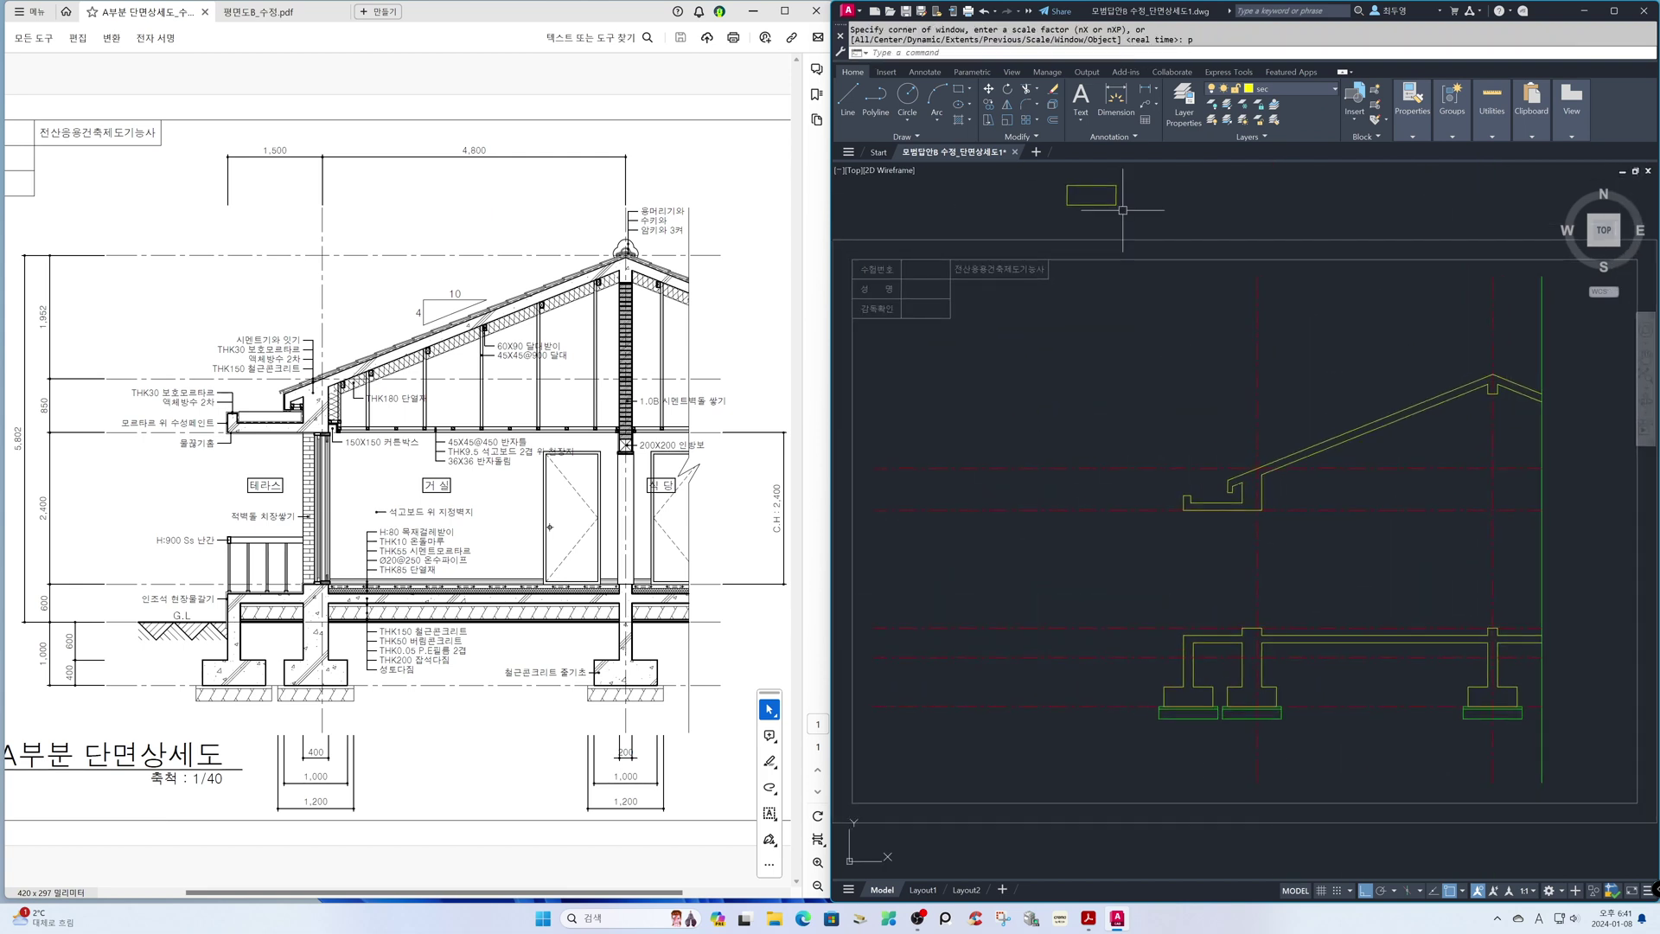